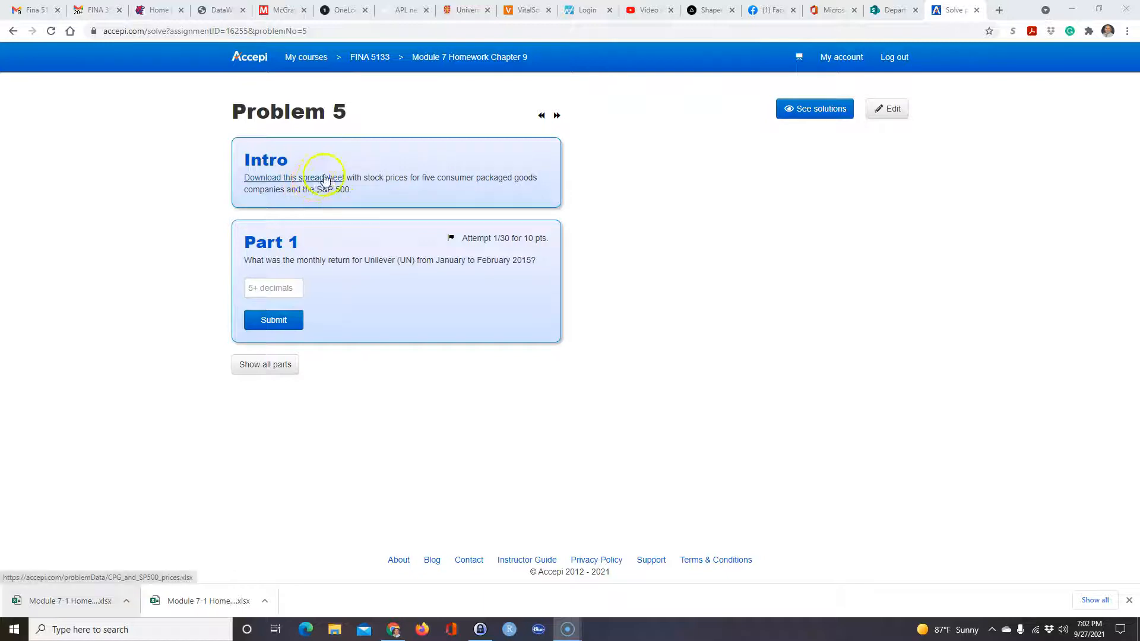
Download the Problem 5 stock price spreadsheet and open it in Excel in a maximized window
left_click(321, 178)
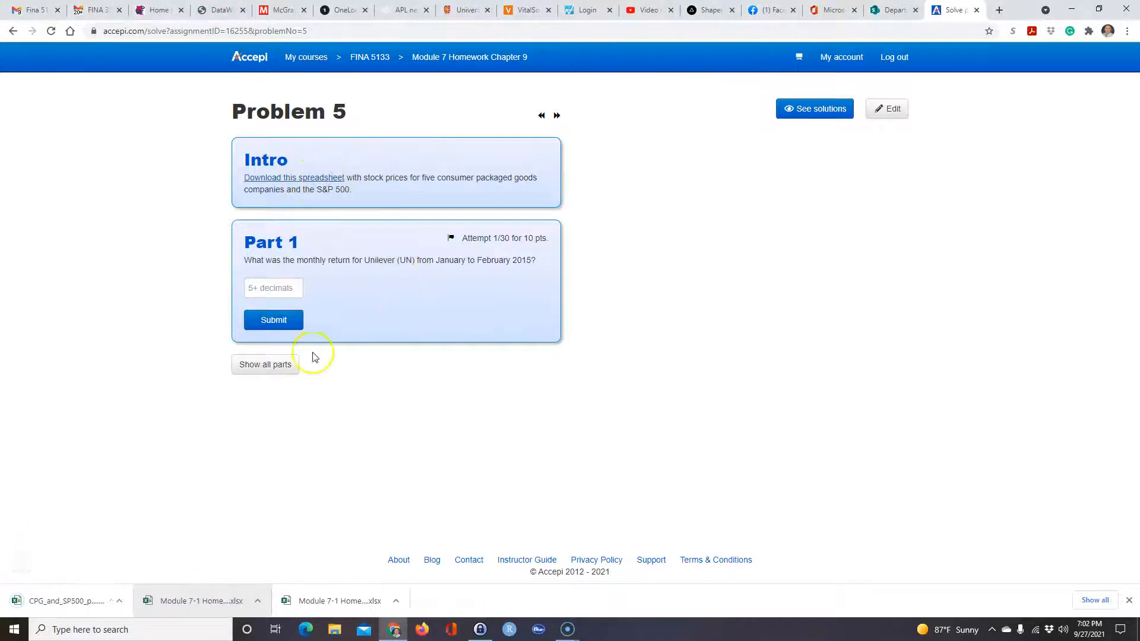
left_click(82, 601)
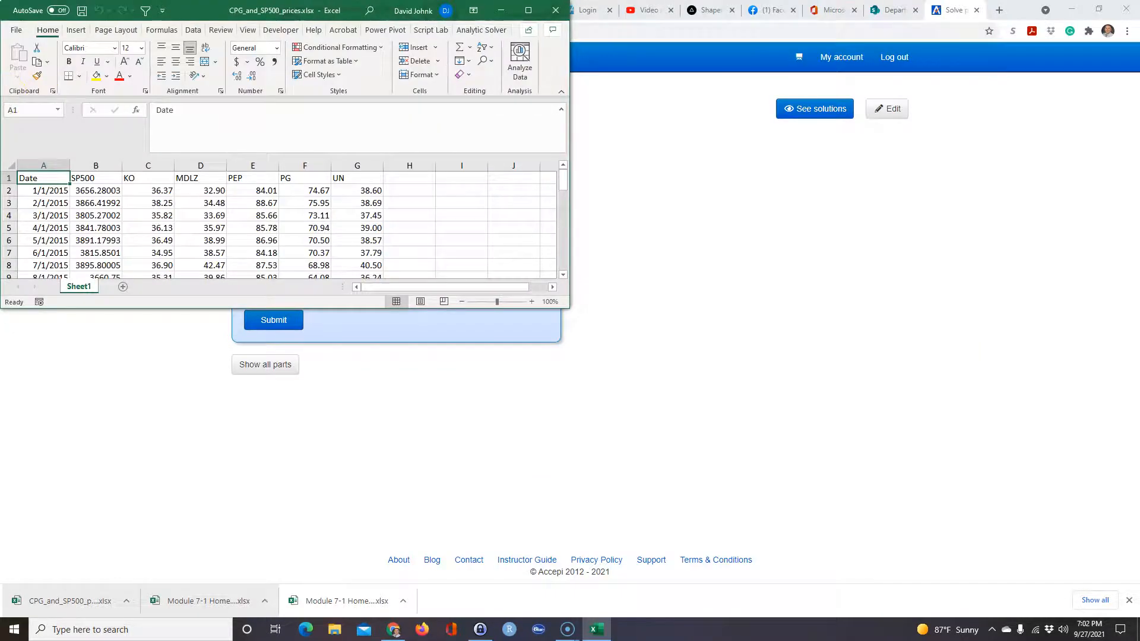
left_click(528, 10)
Examine the monthly dates in column A and the SP500 price series in column B
left_click(103, 365)
left_click(46, 191)
left_click(41, 222)
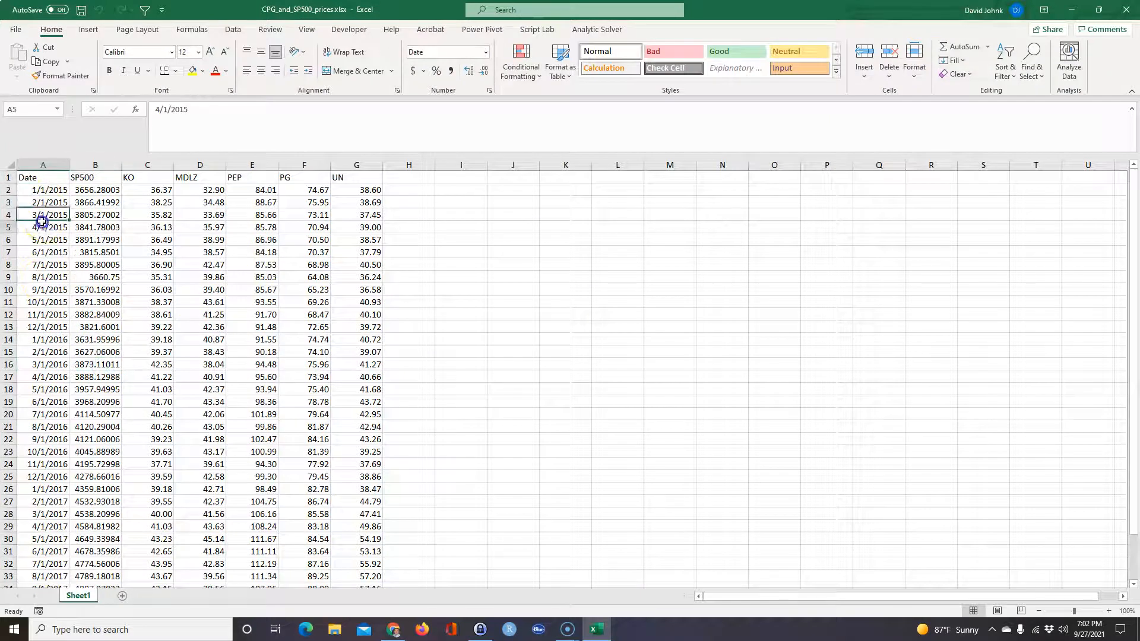
left_click(97, 177)
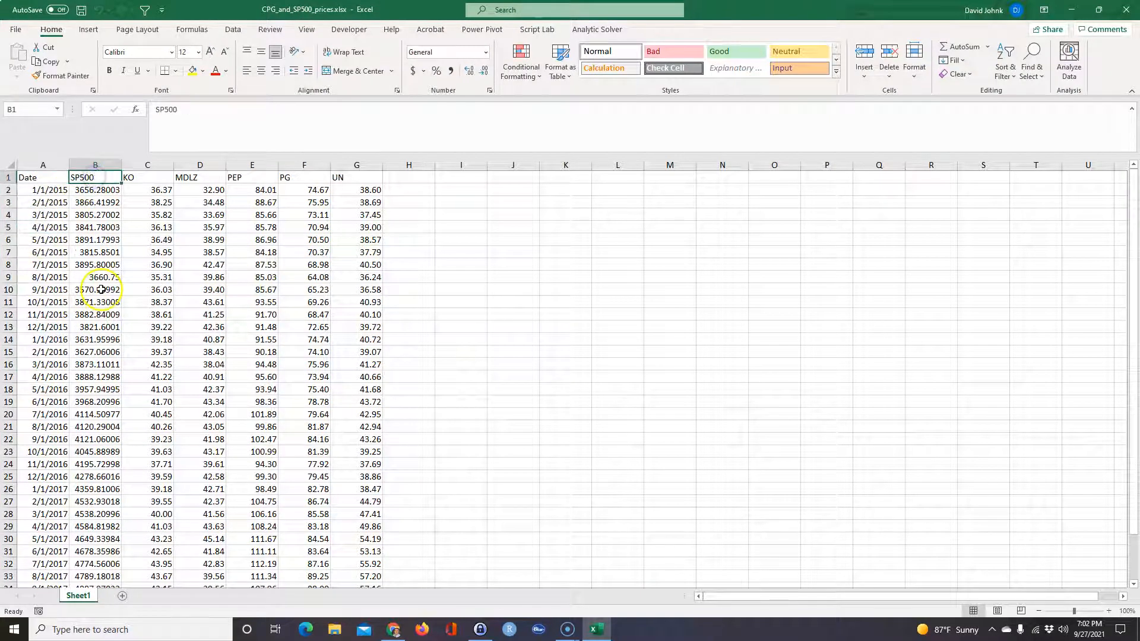
left_click(95, 165)
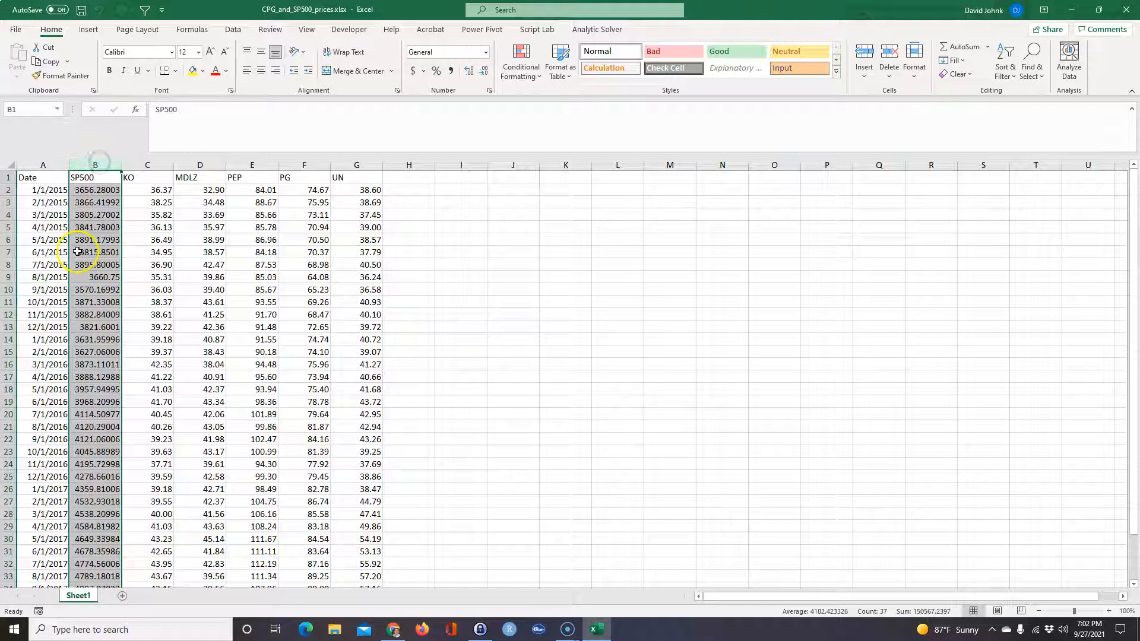
left_click(95, 277)
left_click(27, 262)
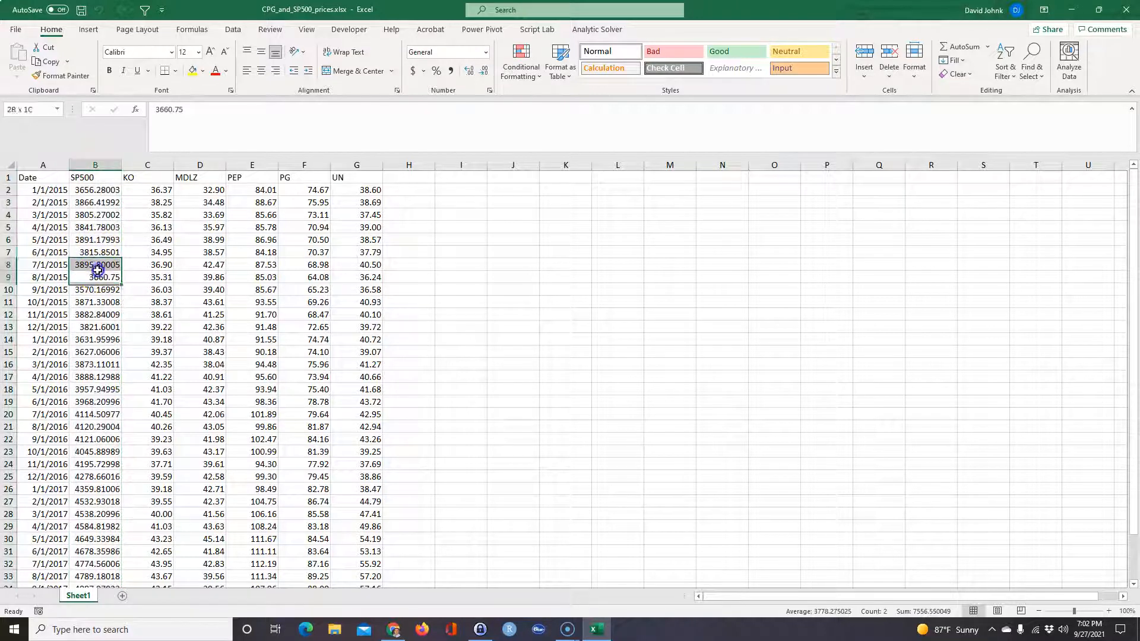
left_click_drag(89, 190, 69, 323)
left_click(77, 301)
left_click(64, 301)
left_click(41, 281)
left_click(84, 242)
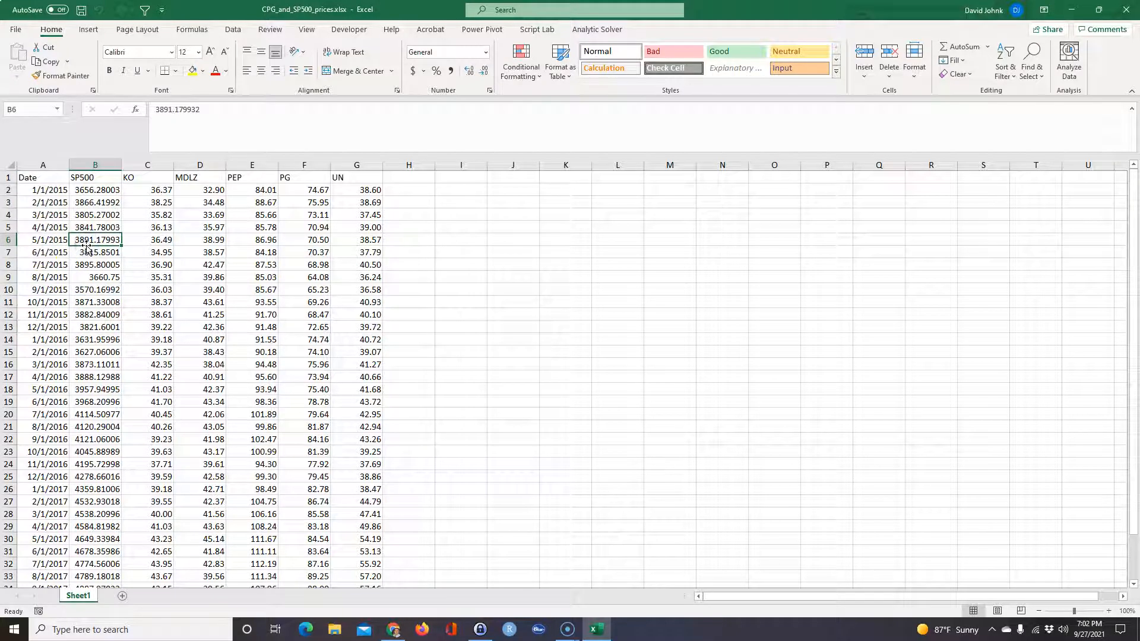
left_click(109, 191)
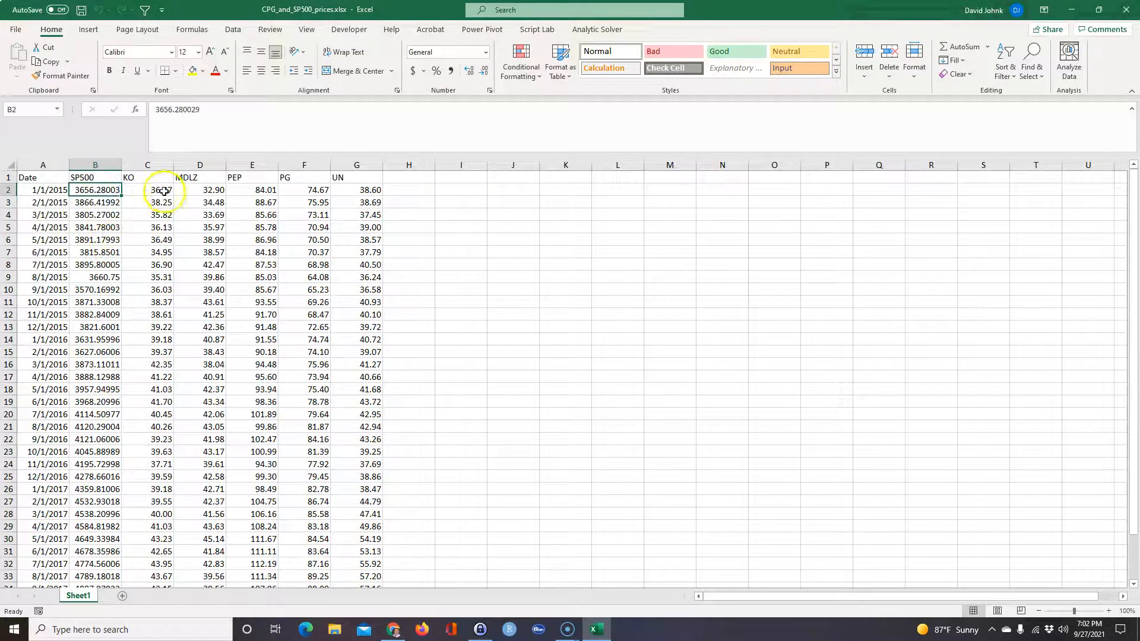
Look over the ticker headings KO, MDLZ, PEP, PG and UN and the first monthly dates
left_click(152, 188)
left_click(157, 177)
left_click(202, 178)
left_click(249, 176)
left_click(308, 176)
left_click(361, 176)
left_click(41, 190)
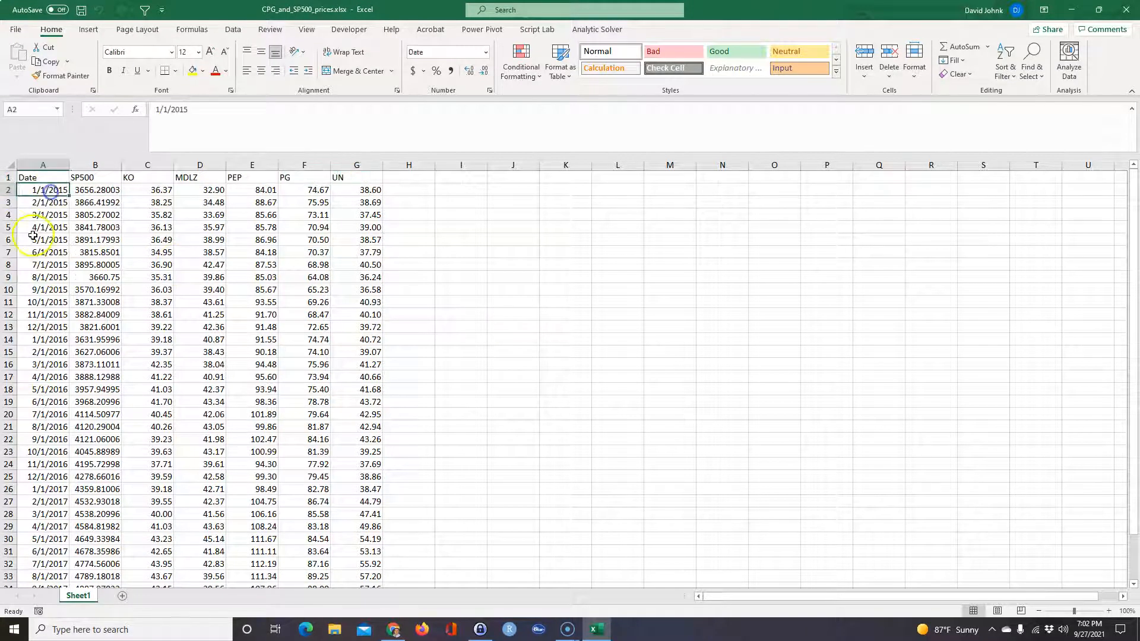
left_click(44, 206)
left_click(43, 218)
left_click(41, 231)
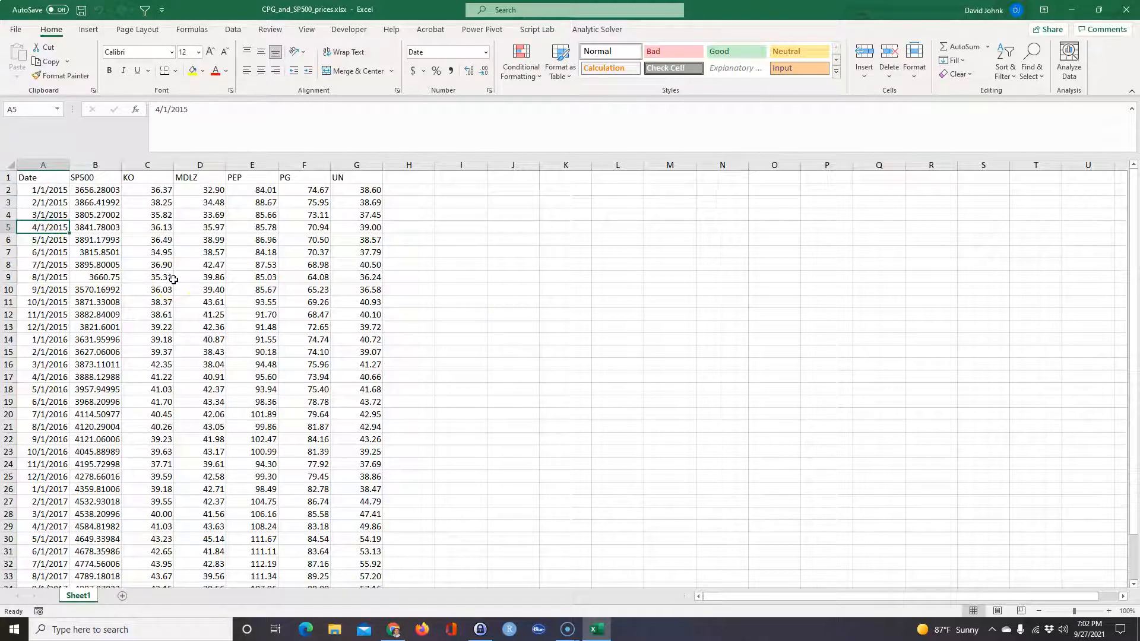
Format the price columns B through G in Accounting format with a dollar sign
left_click_drag(95, 165, 365, 172)
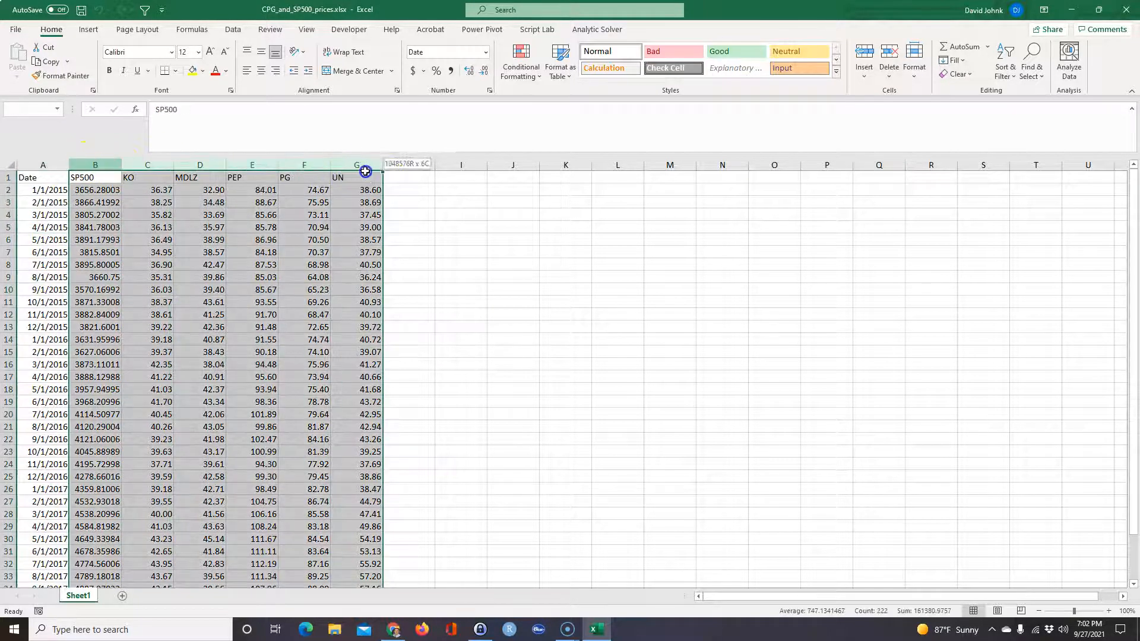
left_click(413, 71)
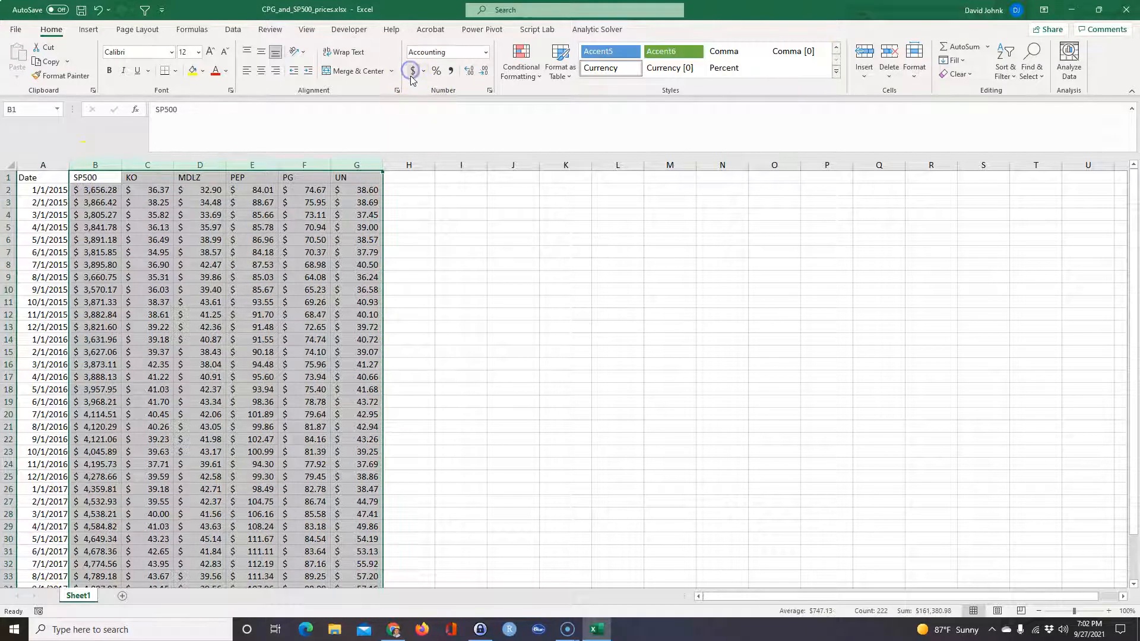
left_click(301, 328)
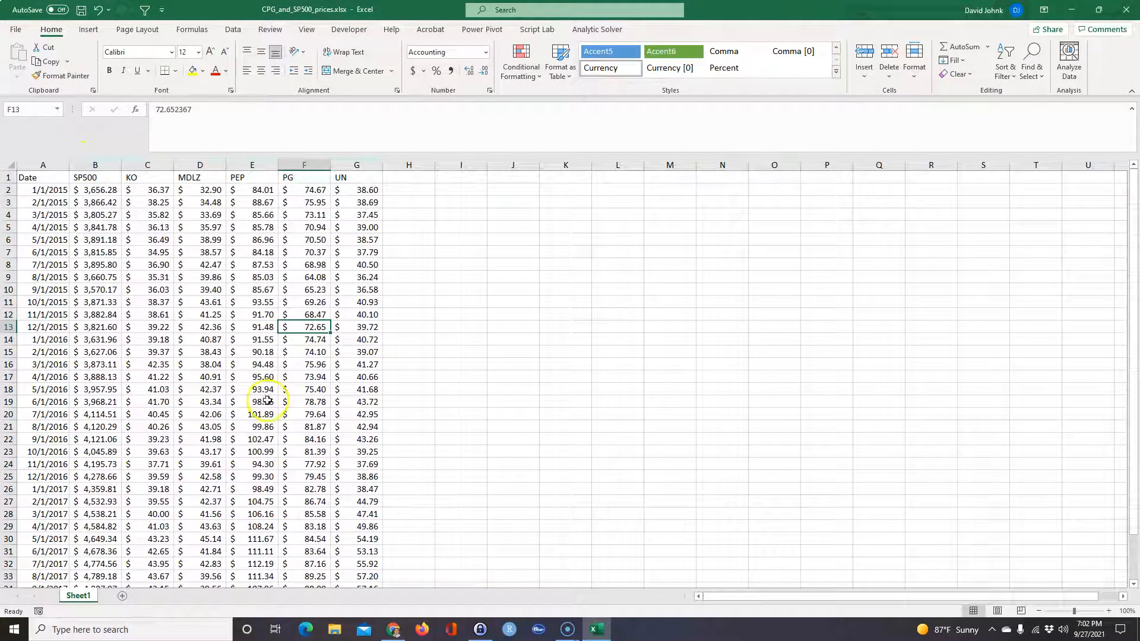
Review the Part 1 question on Unilever's monthly return on the Accepi page against the dates in the Excel sheet
key("alt+Tab")
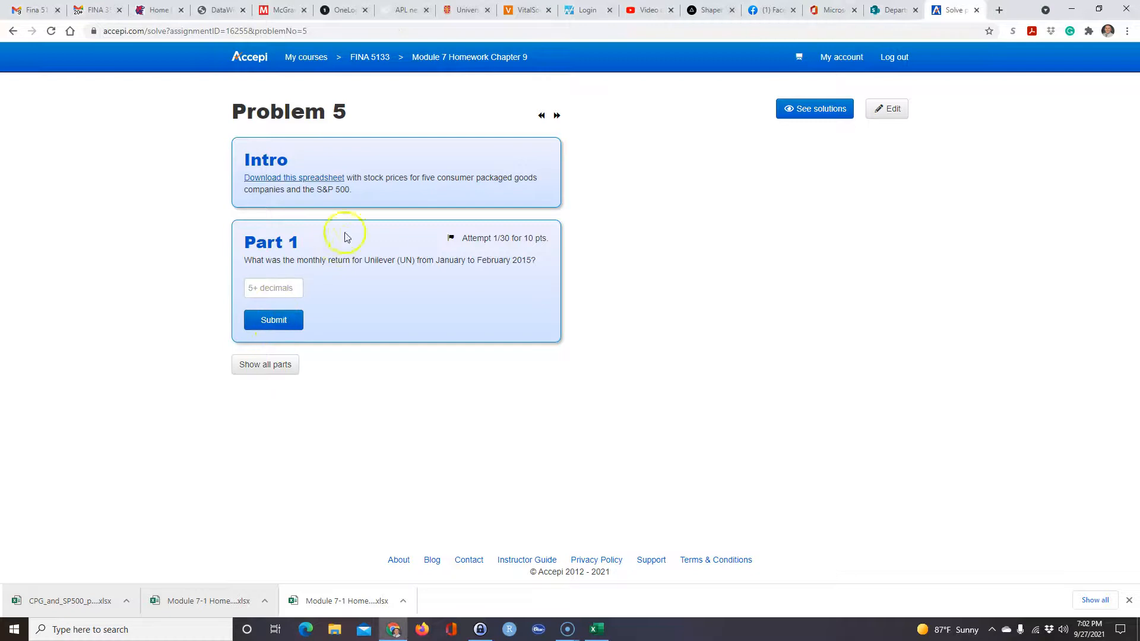
key("alt+Tab")
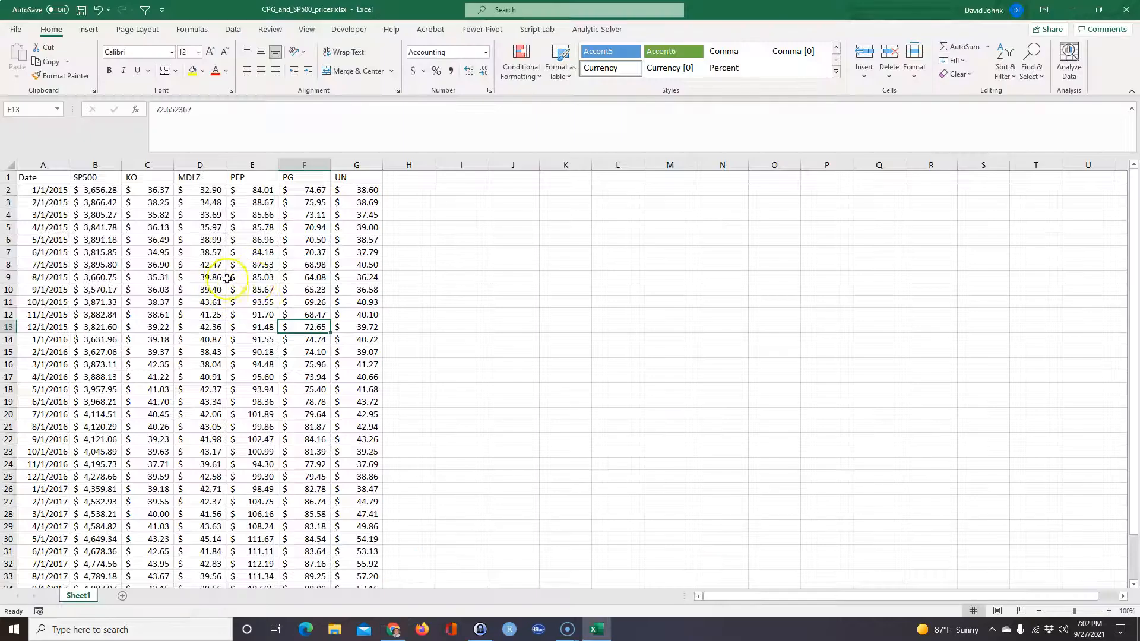
left_click_drag(95, 327, 95, 340)
key("alt+Tab")
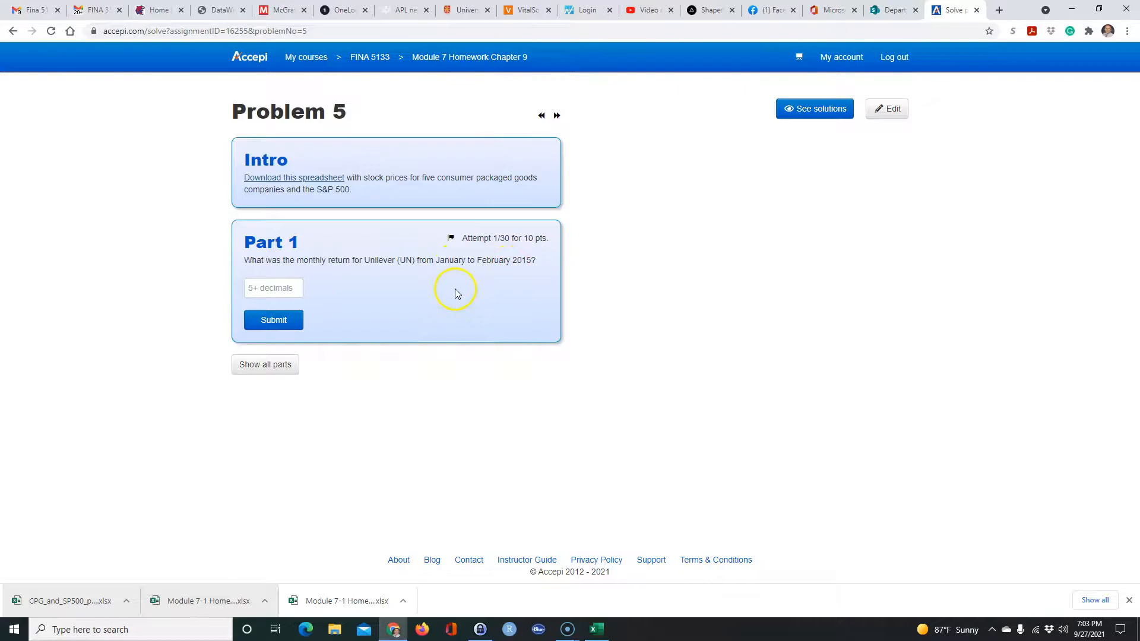
key("alt+Tab")
left_click(399, 178)
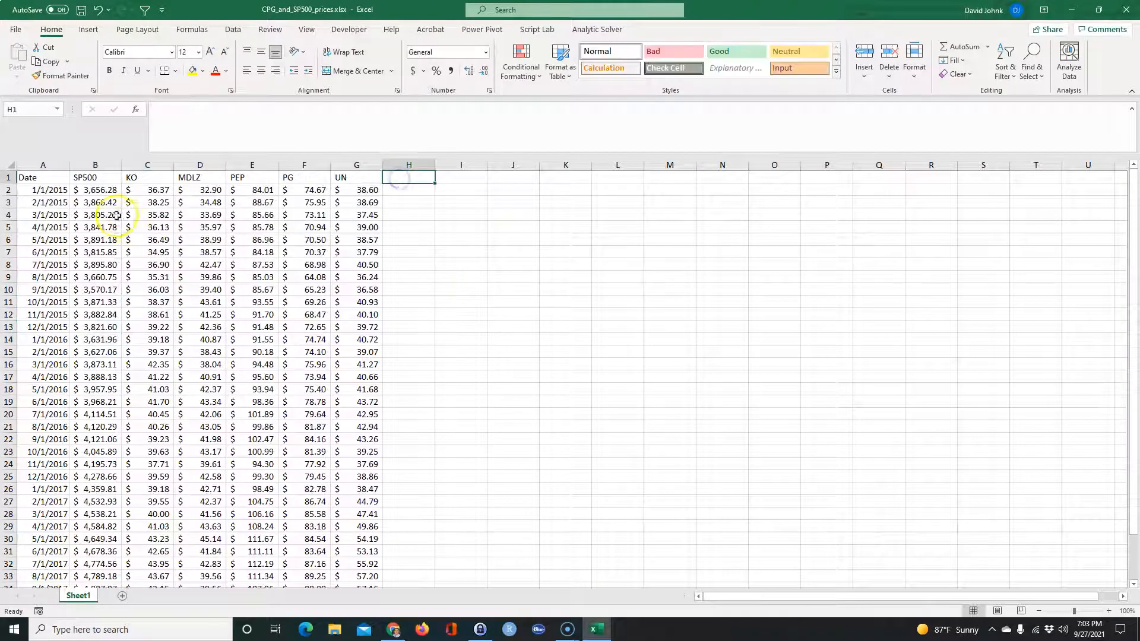
left_click(403, 201)
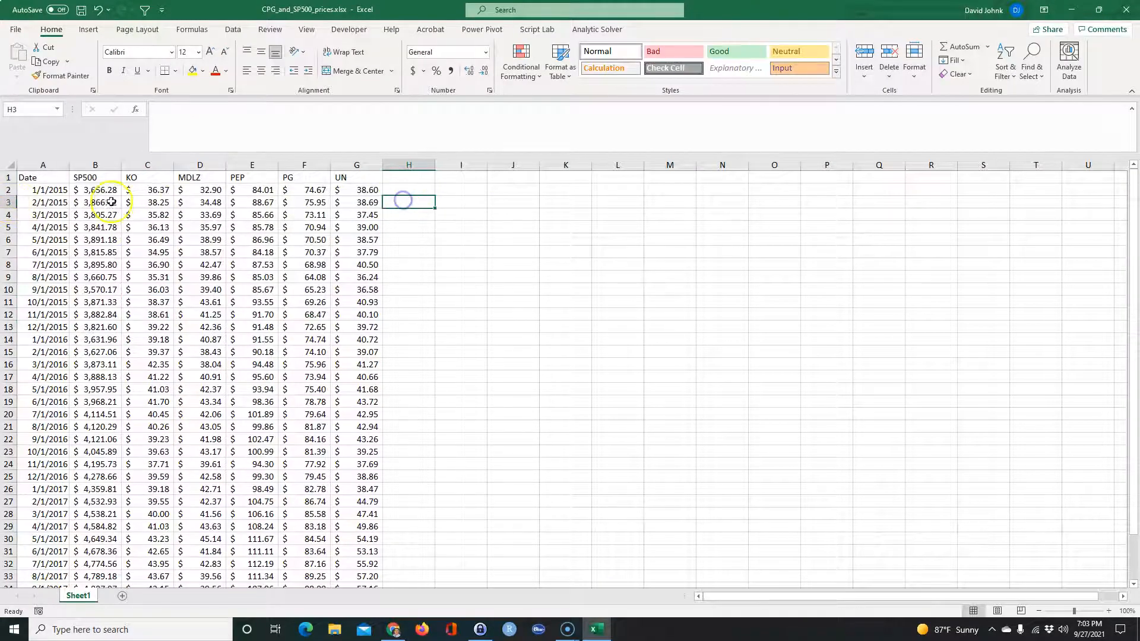
left_click(37, 190)
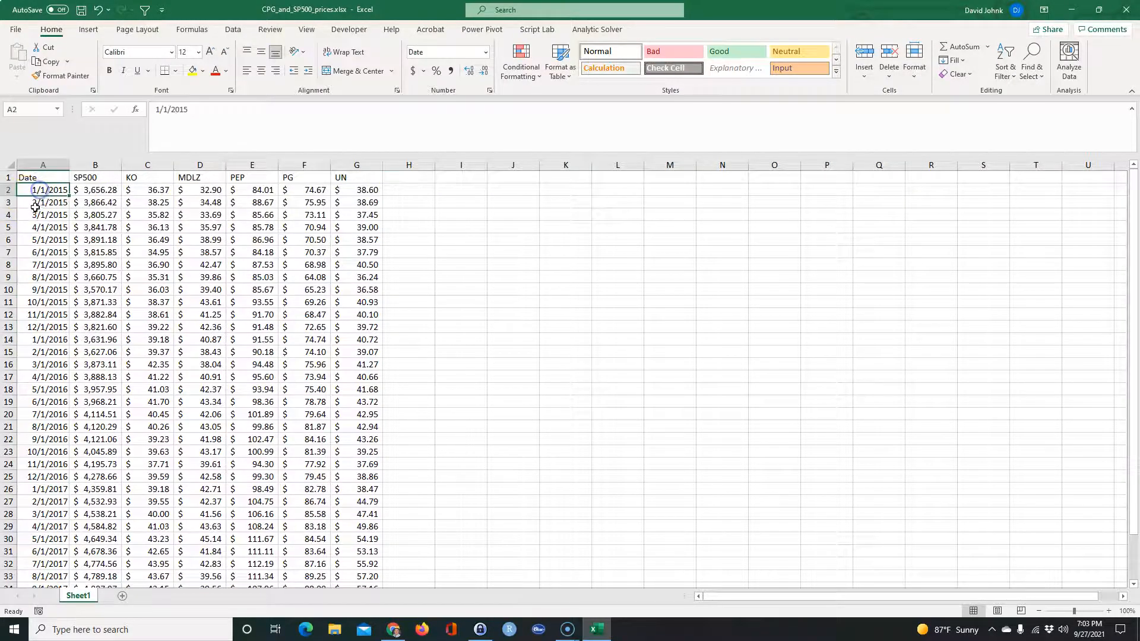
left_click(402, 203)
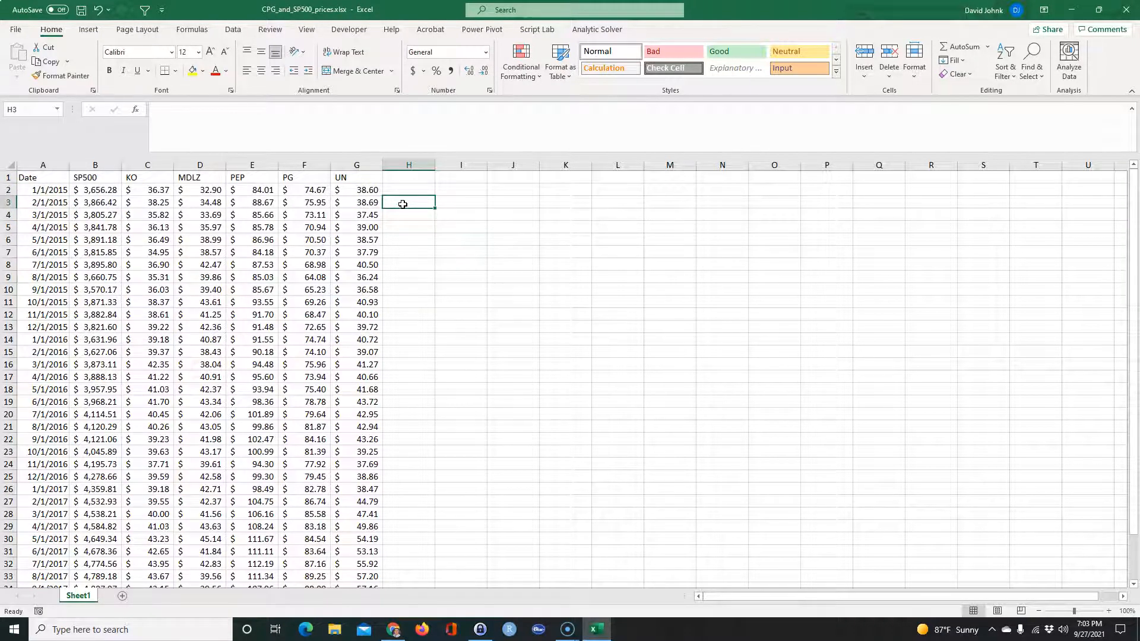
Enter the heading Monthly Returns in cell H1
left_click(414, 179)
type("B")
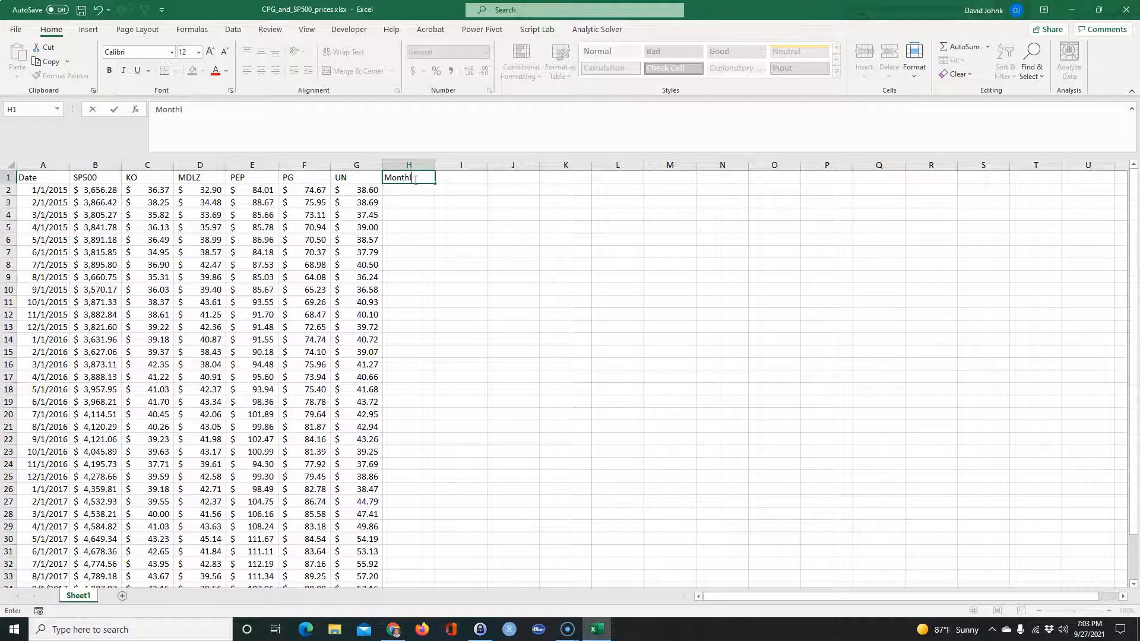
type("onthly Returns")
key("Return")
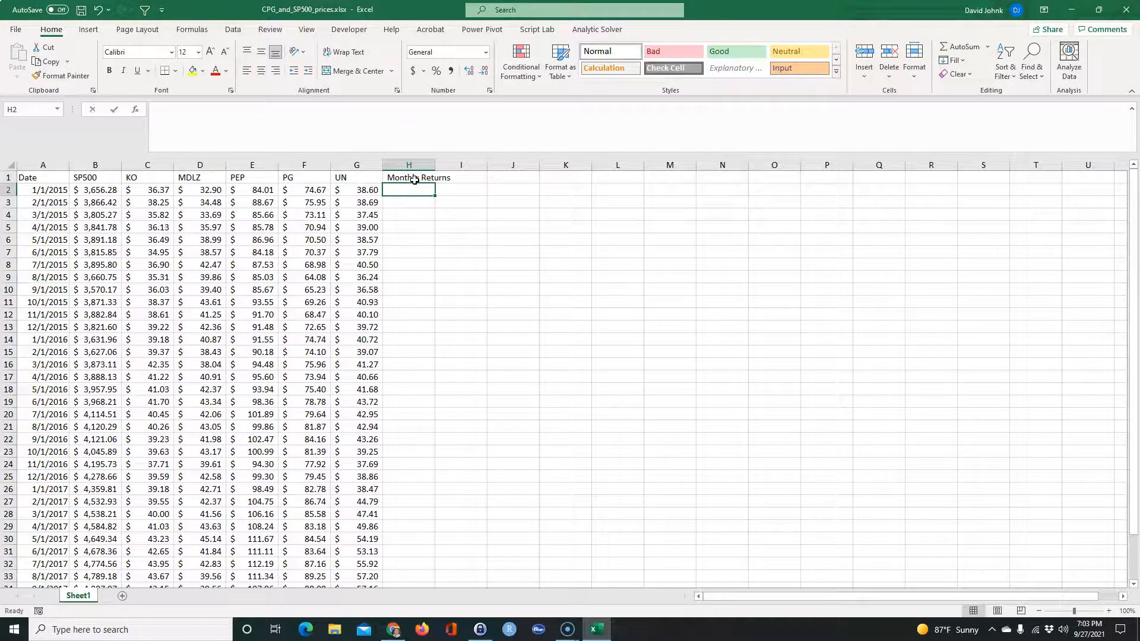
Repeat the price column headings in H2:M2 by entering =B1 in H2 and filling it across to M2
type("=")
left_click(88, 178)
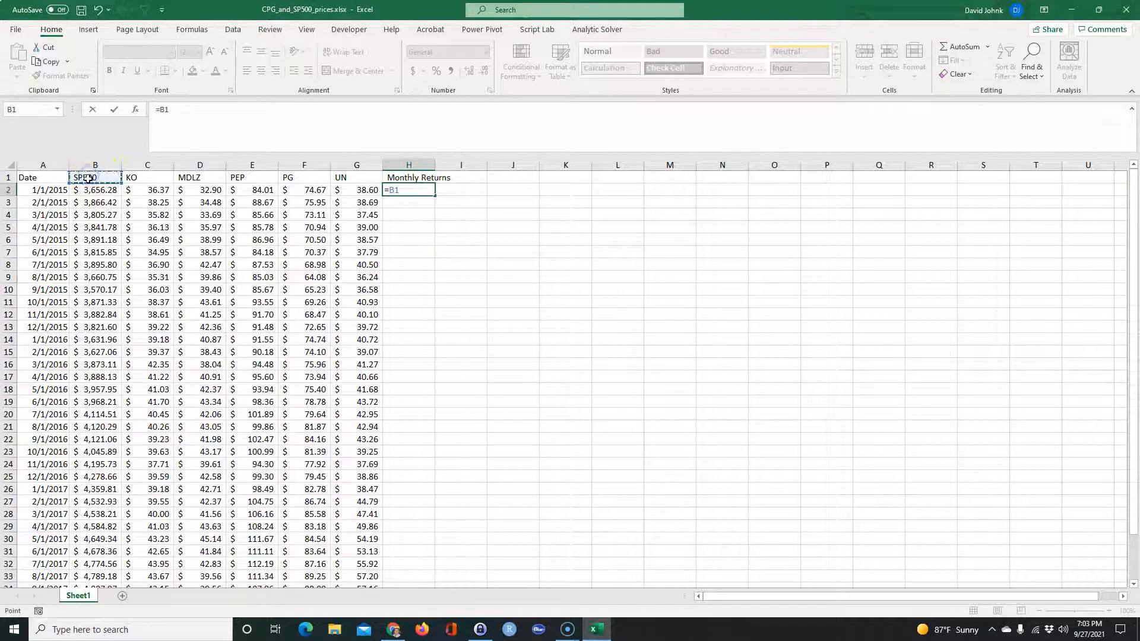
key("Return")
left_click(399, 191)
left_click_drag(436, 195, 671, 210)
left_click(632, 255)
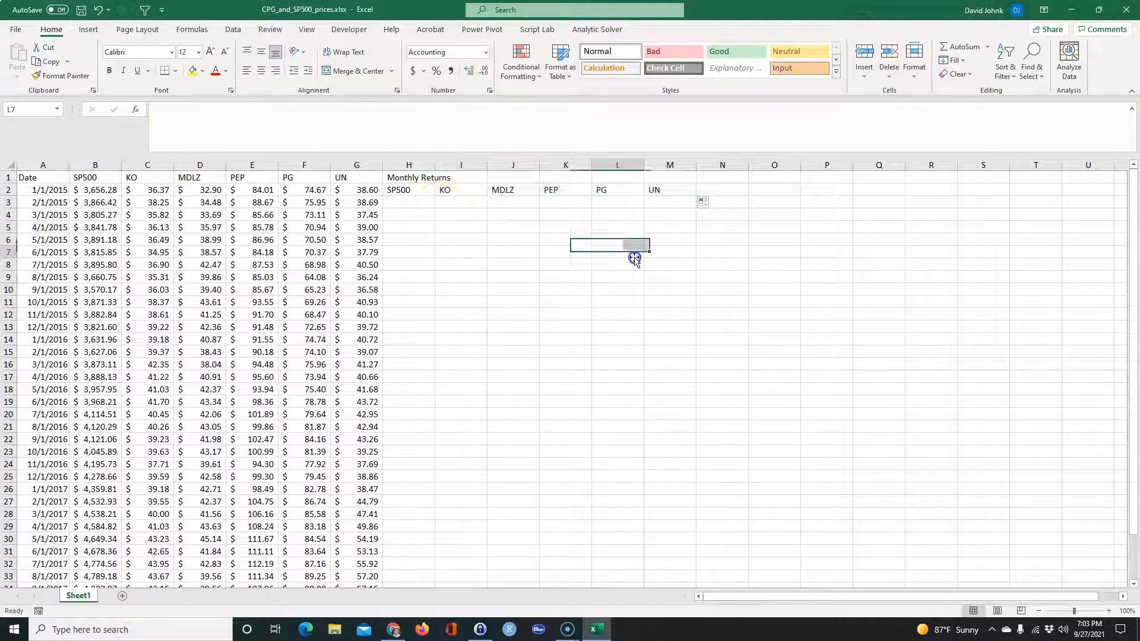
Calculate the February 2015 SP500 return in H3 with the formula =B3/B2-1
left_click(401, 204)
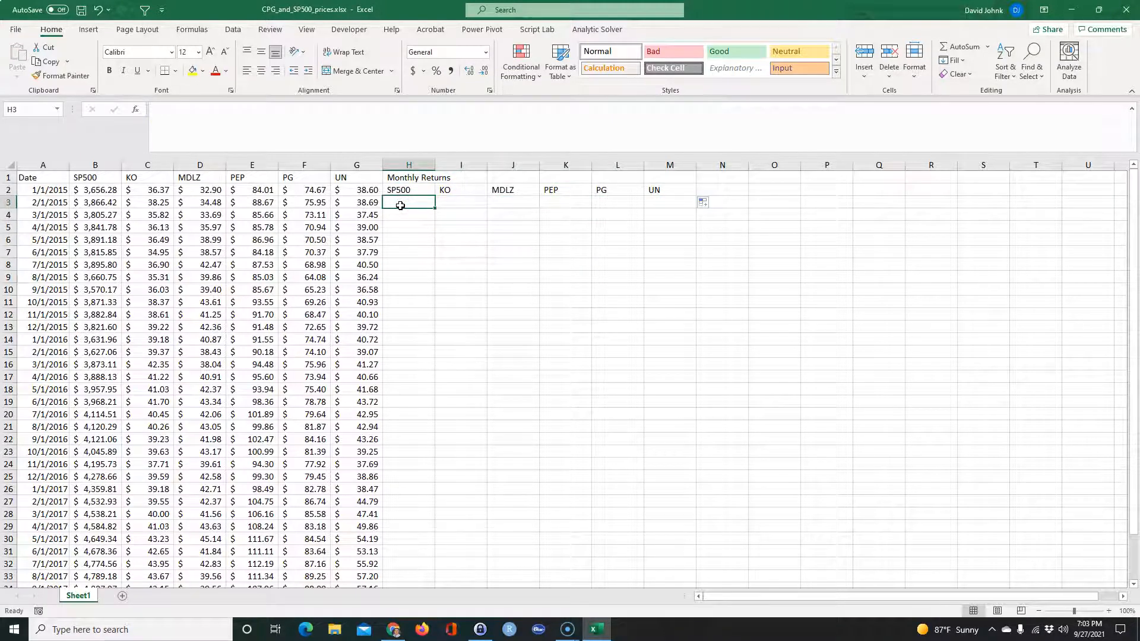
type("=")
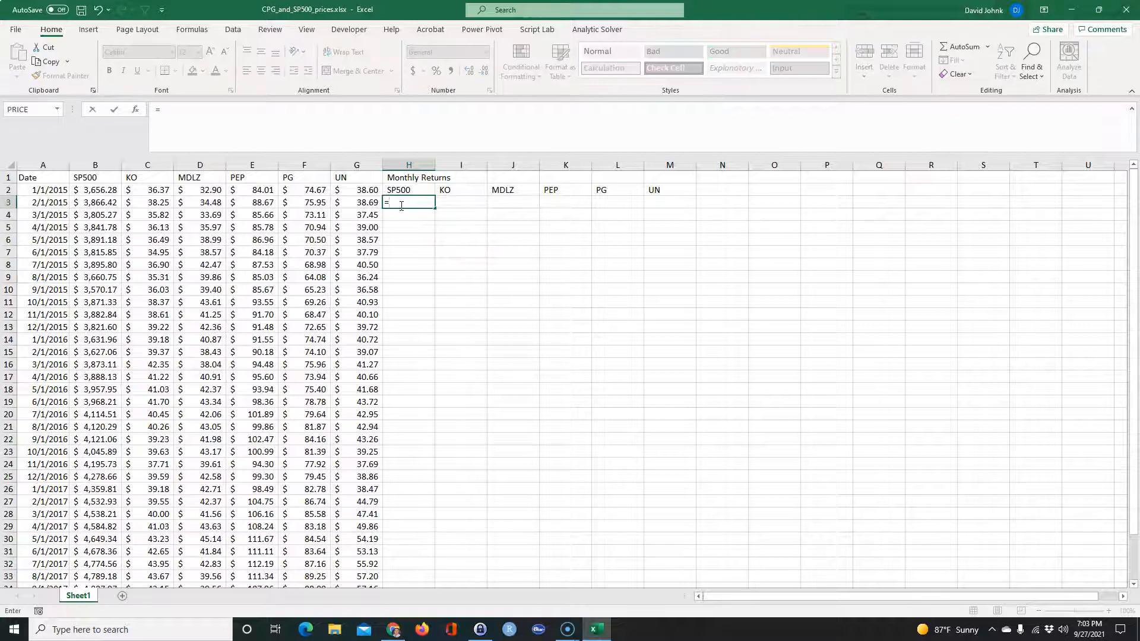
left_click(98, 202)
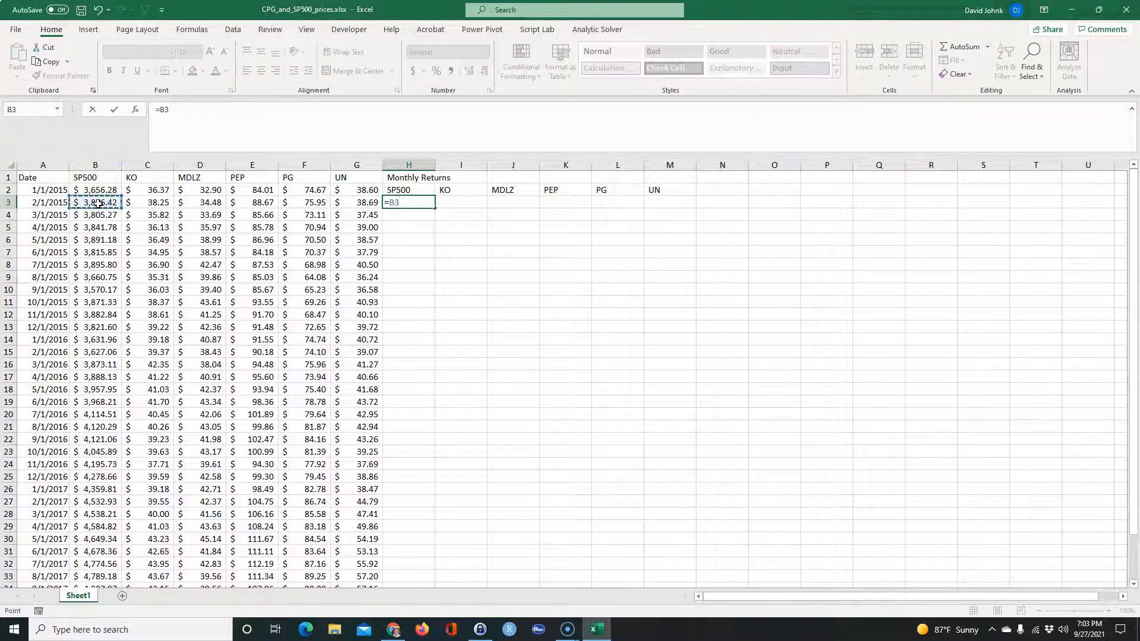
type("/")
left_click(98, 190)
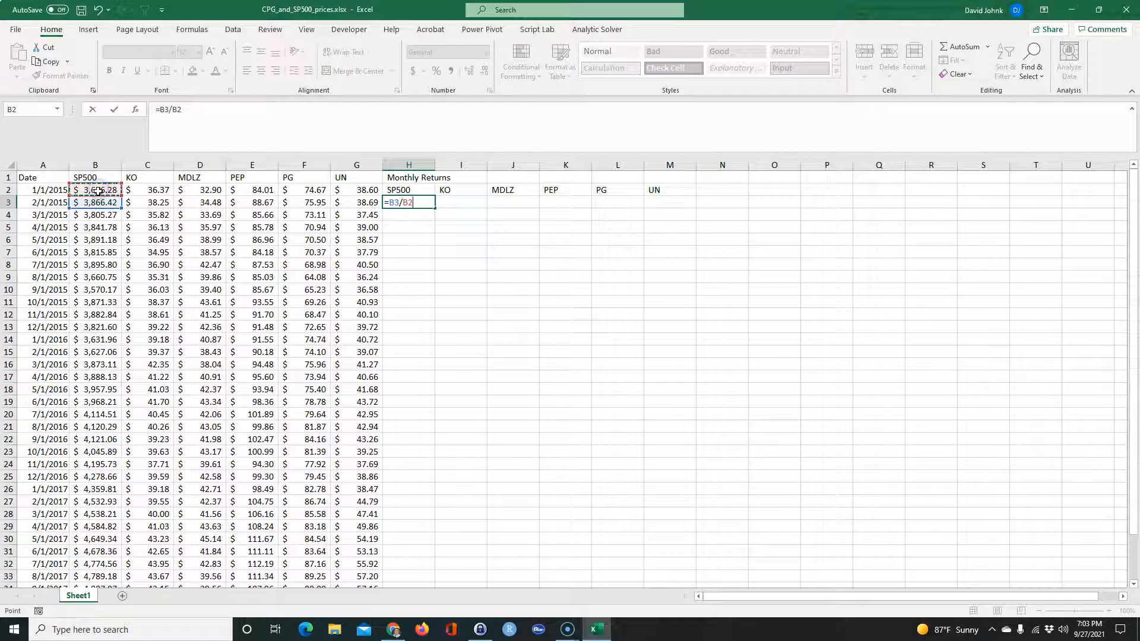
type("-1")
key("Return")
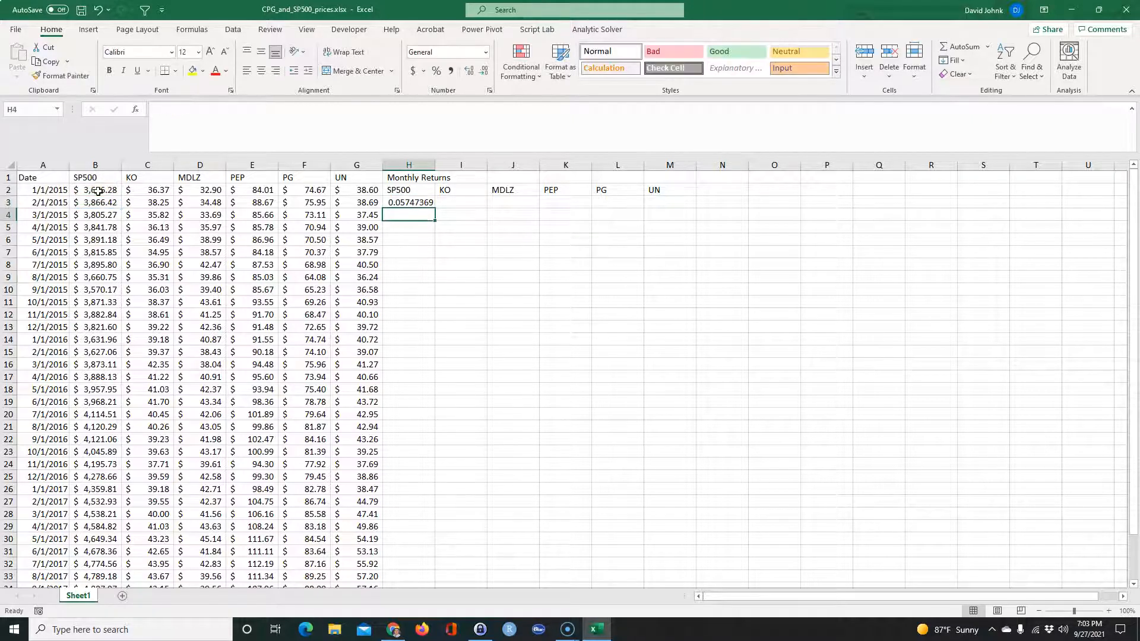
Format the return in H3 as a percentage with four decimal places
left_click(403, 203)
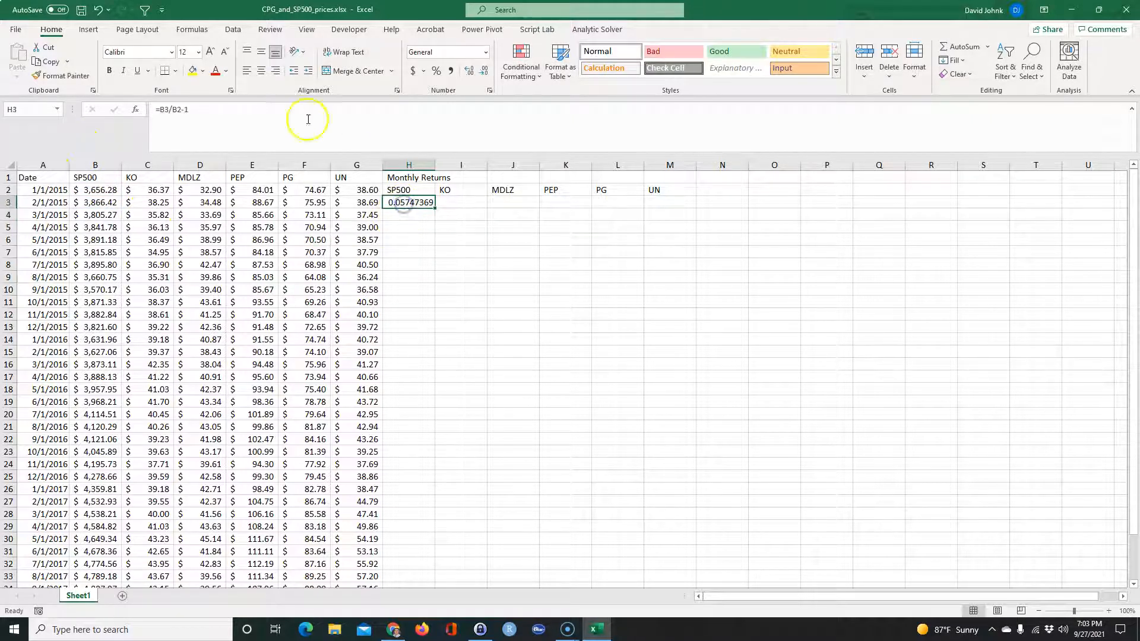
left_click(437, 71)
left_click(469, 71)
left_click(469, 70)
left_click(469, 71)
left_click(469, 71)
left_click(440, 261)
Check the formula in H3, then fill it across to M3 and down through all the dated rows
left_click(409, 205)
double_click(409, 205)
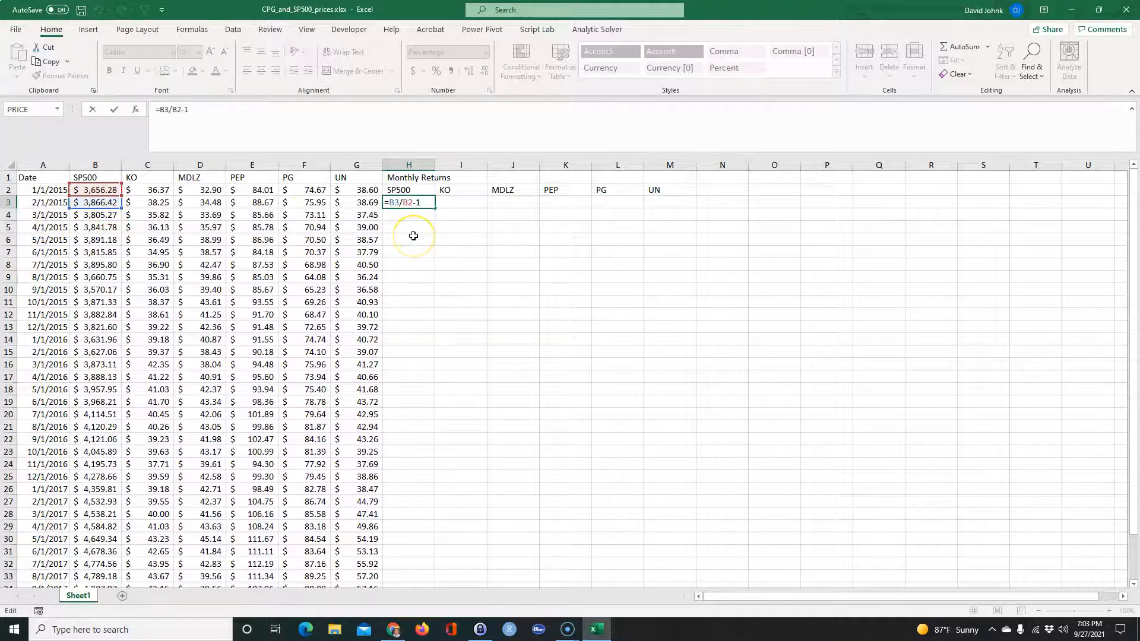
key("Return")
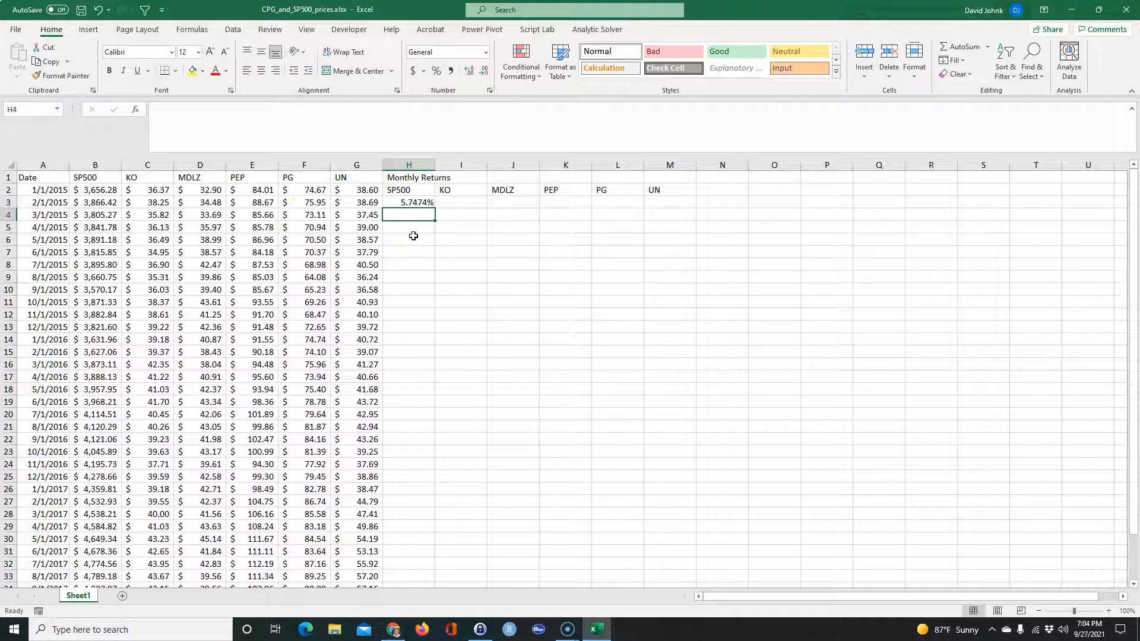
left_click(415, 203)
left_click_drag(436, 209, 671, 213)
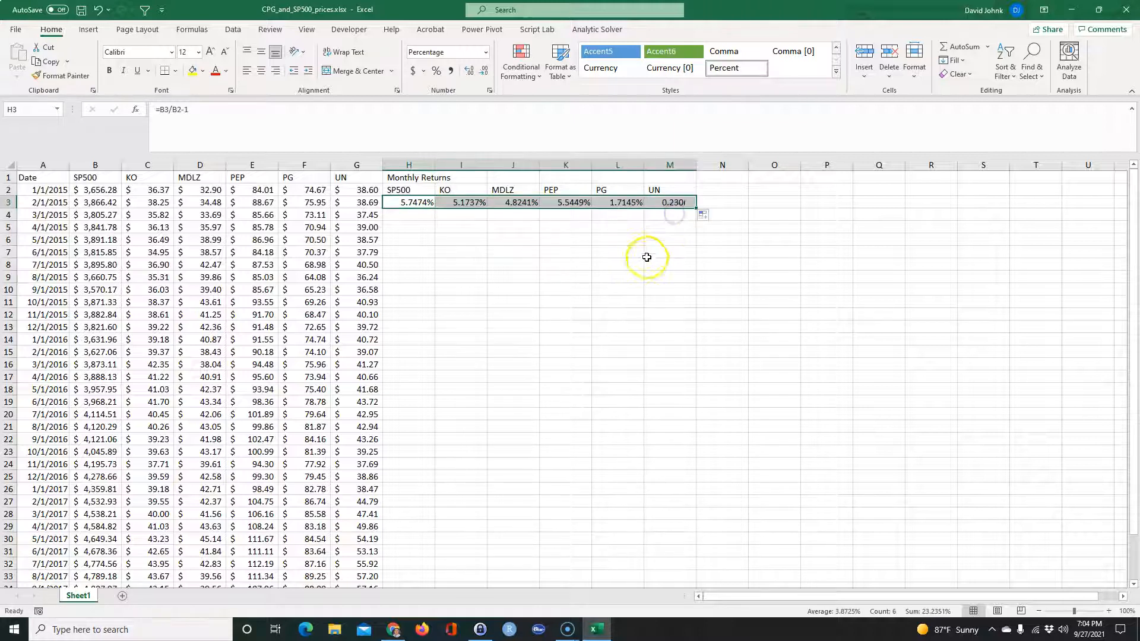
double_click(698, 209)
left_click(534, 364)
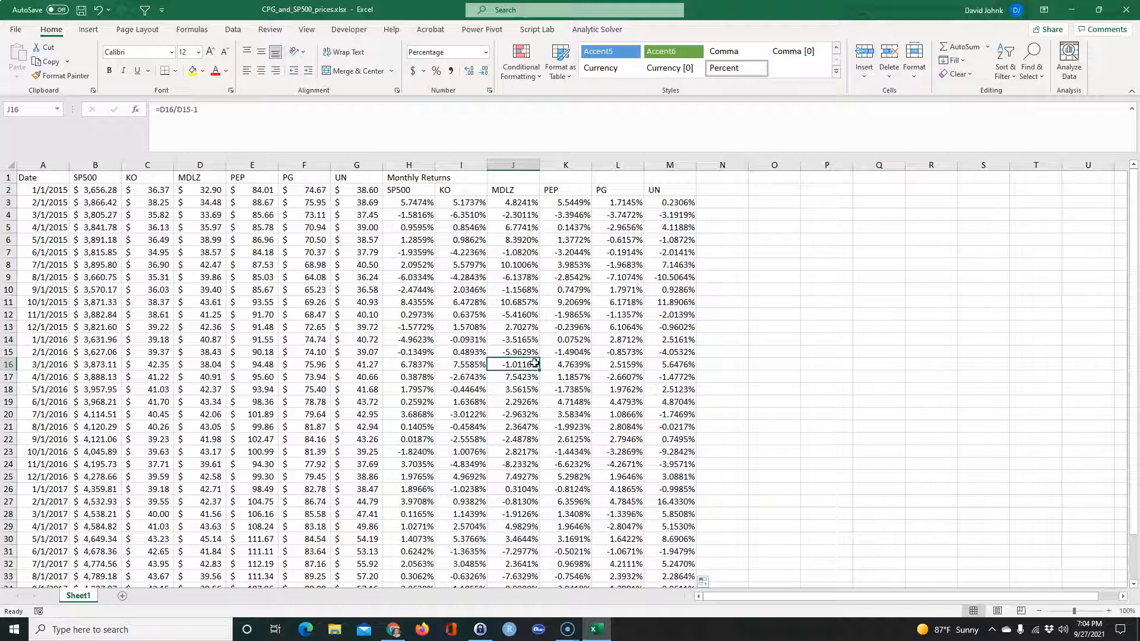
Copy Unilever's February 2015 return from M3 and submit it as the Part 1 answer on the Accepi page in Chrome
key("alt+Tab")
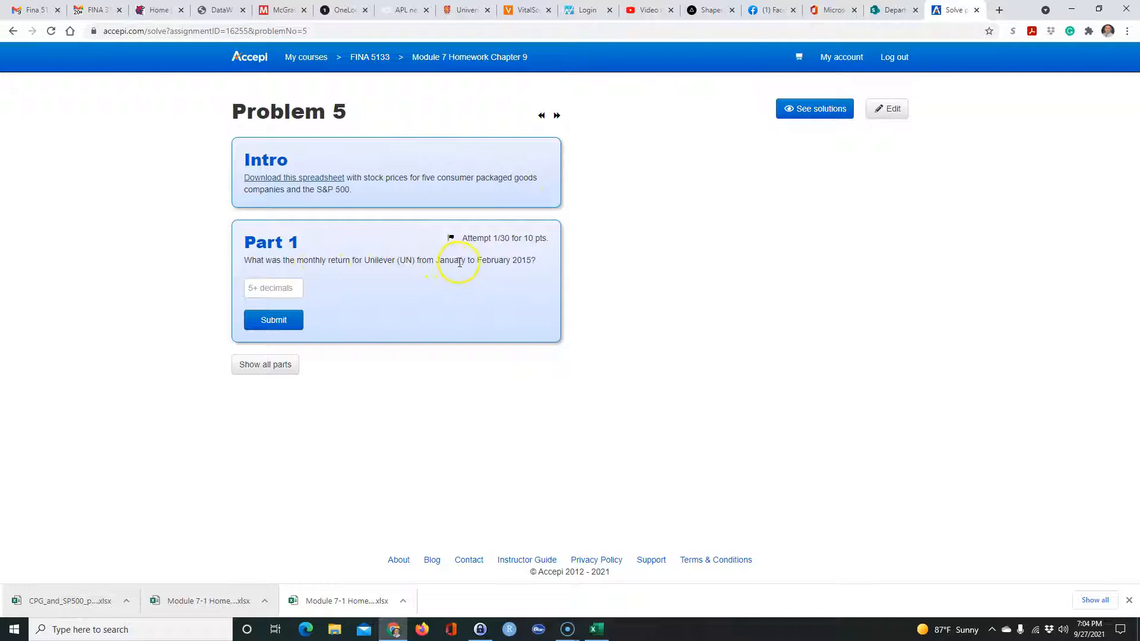
key("alt+Tab")
left_click(47, 190)
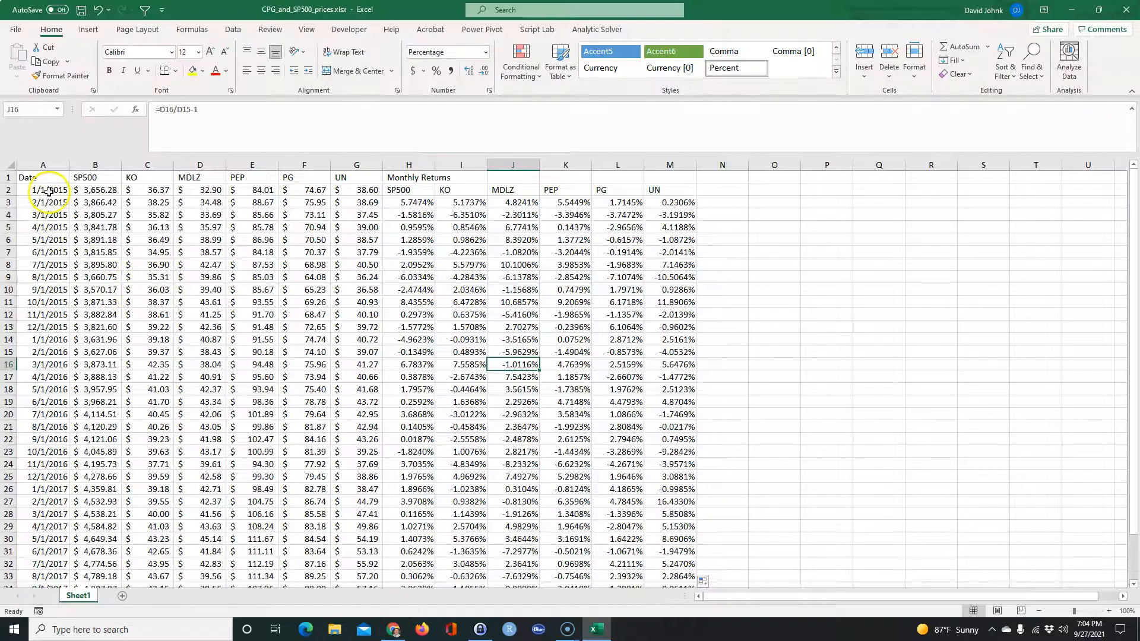
left_click(48, 202)
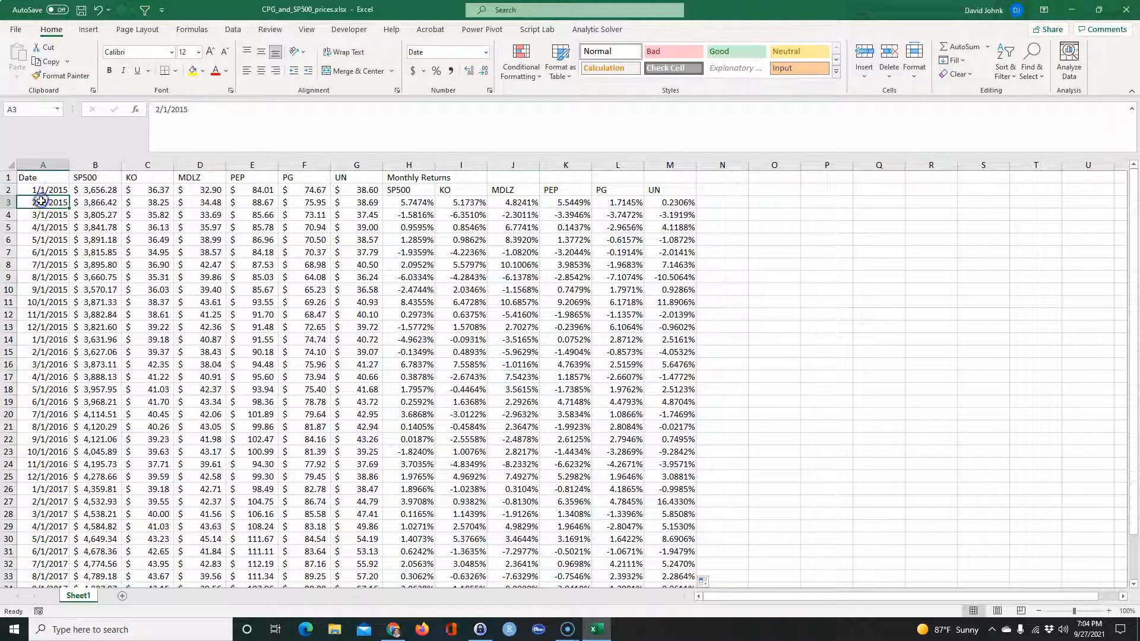
left_click(669, 202)
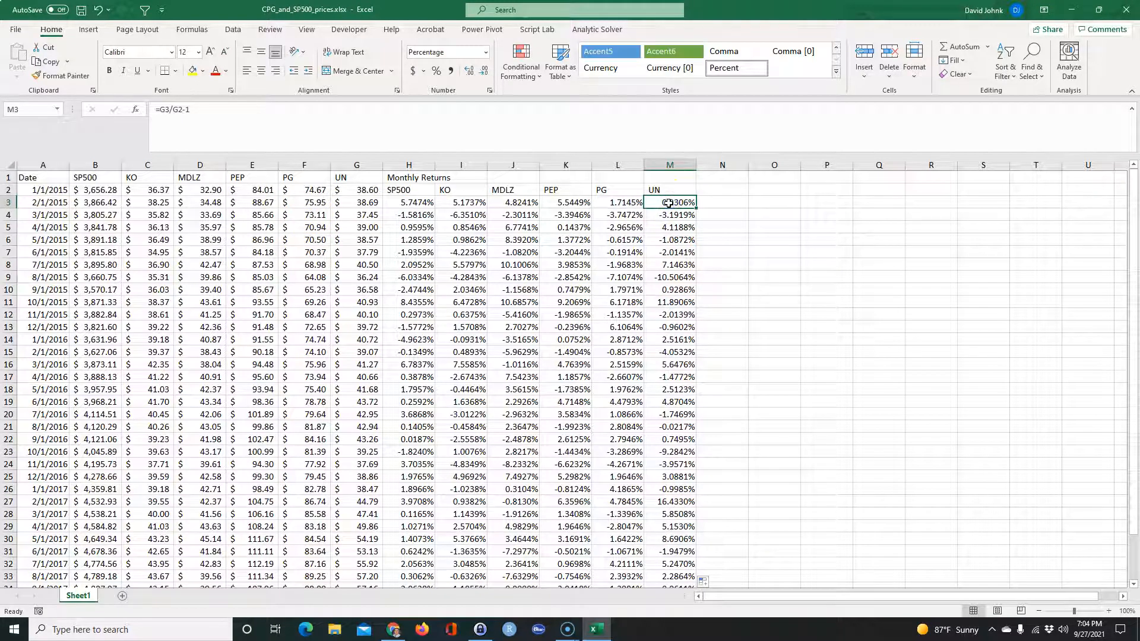
key("ctrl+c")
key("alt+Tab")
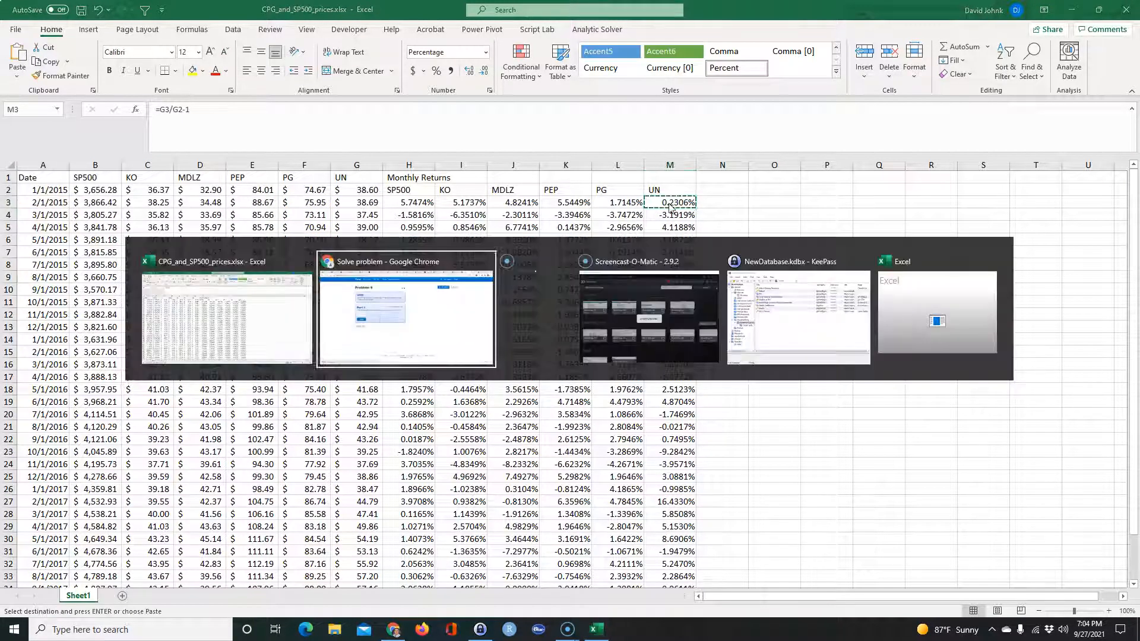
left_click(261, 287)
key("ctrl+v")
left_click(272, 319)
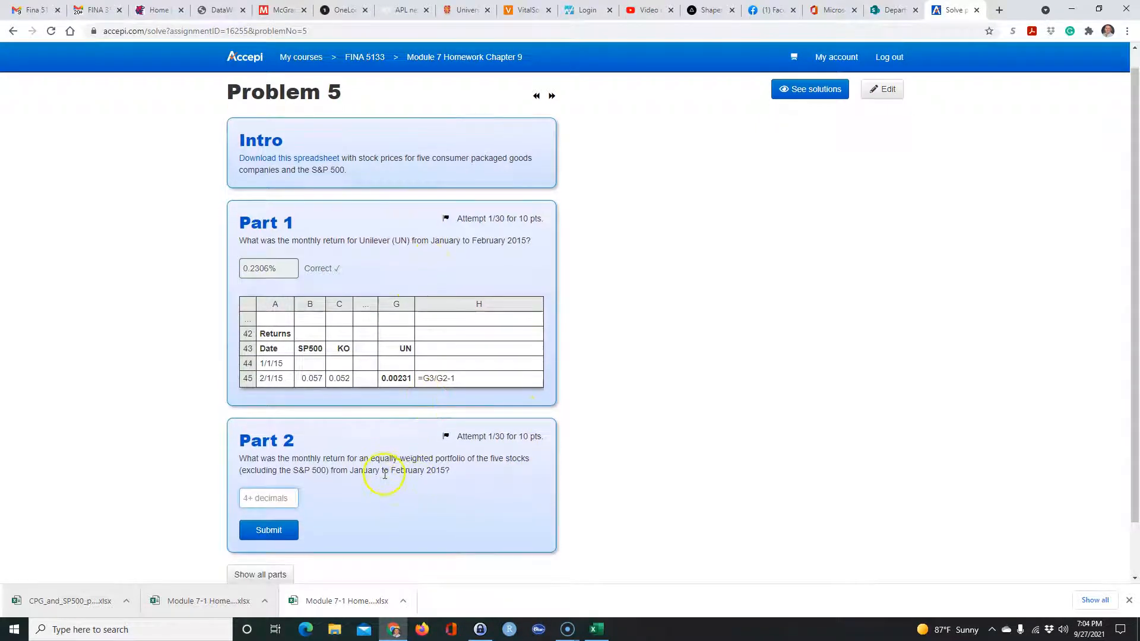
Read the Part 2 question, switch back to Excel, and enter the portfolio return heading rp in N2
scroll(380, 478, "down", 2)
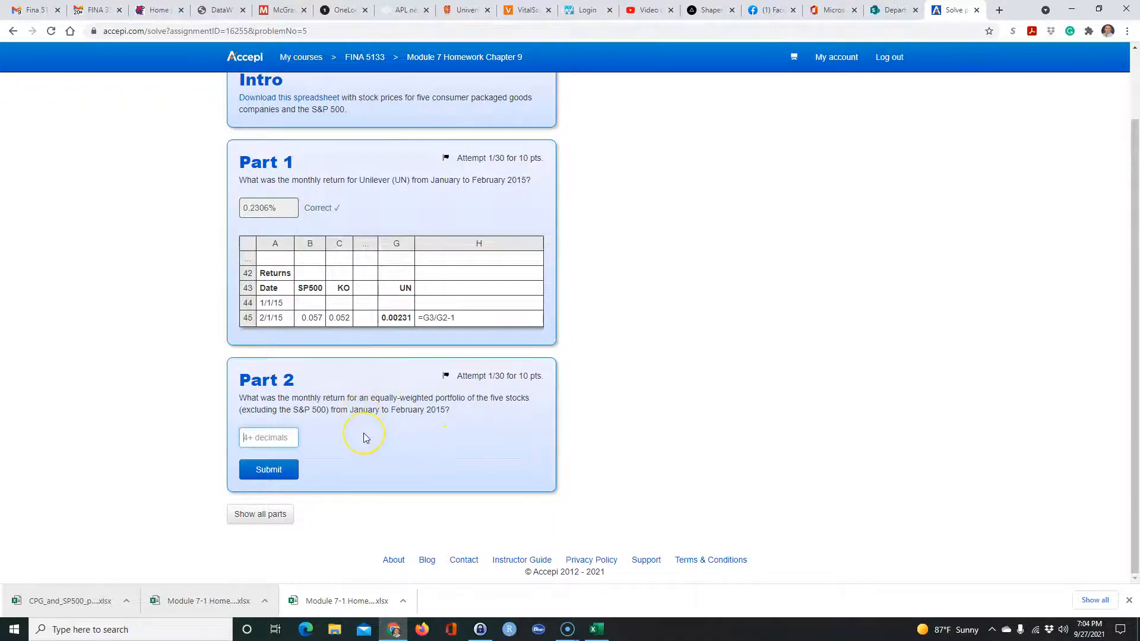
key("alt+Tab")
left_click(772, 327)
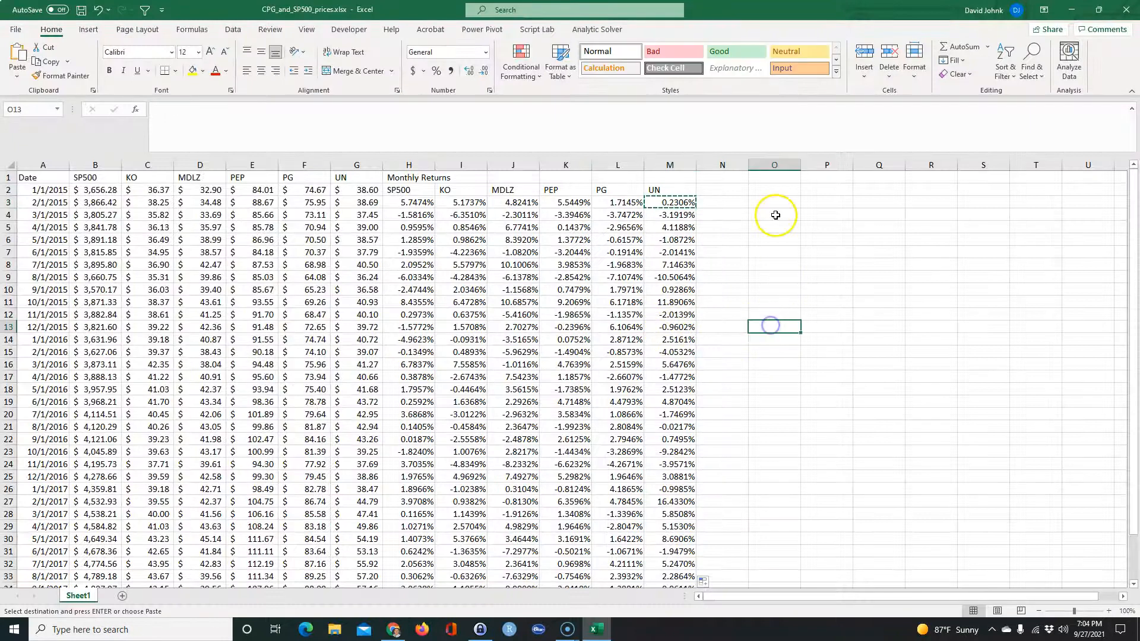
key("Escape")
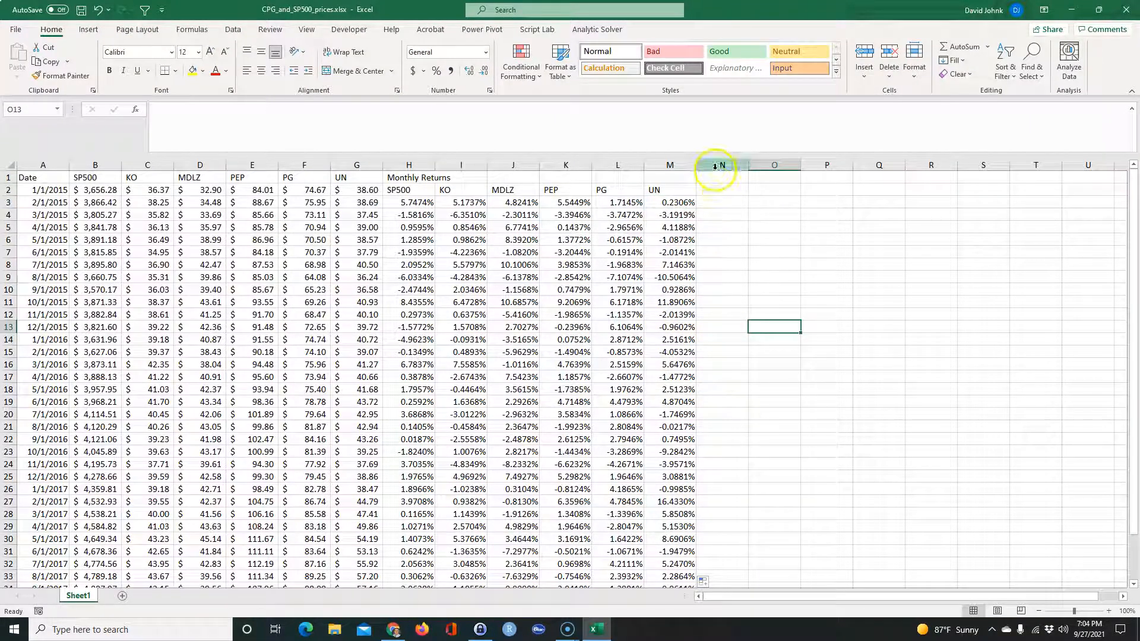
left_click(713, 189)
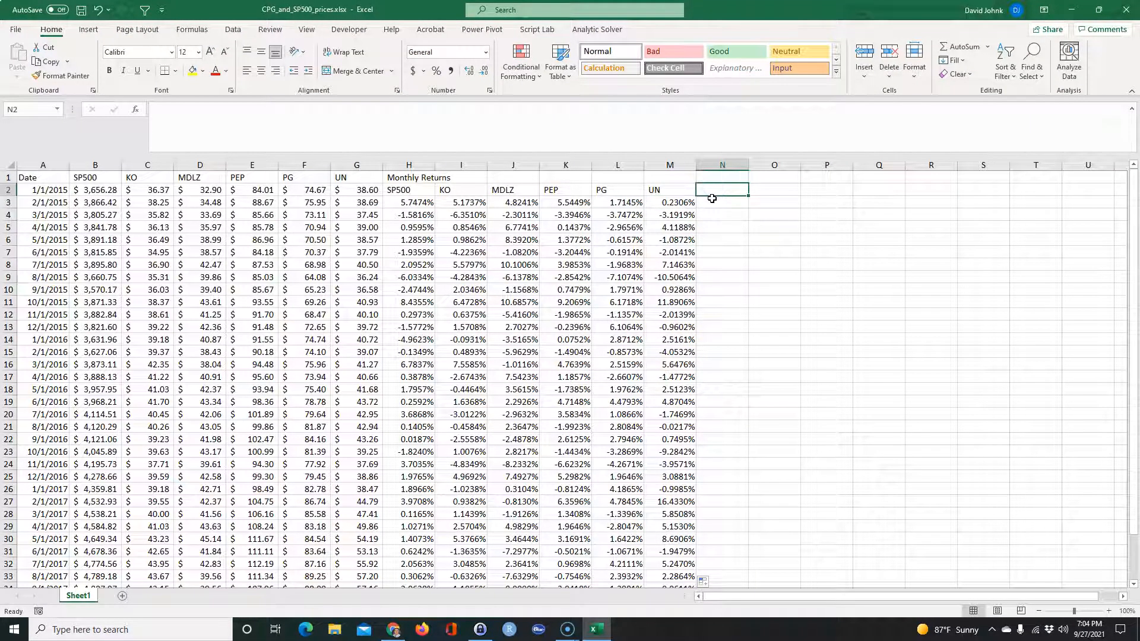
type("P")
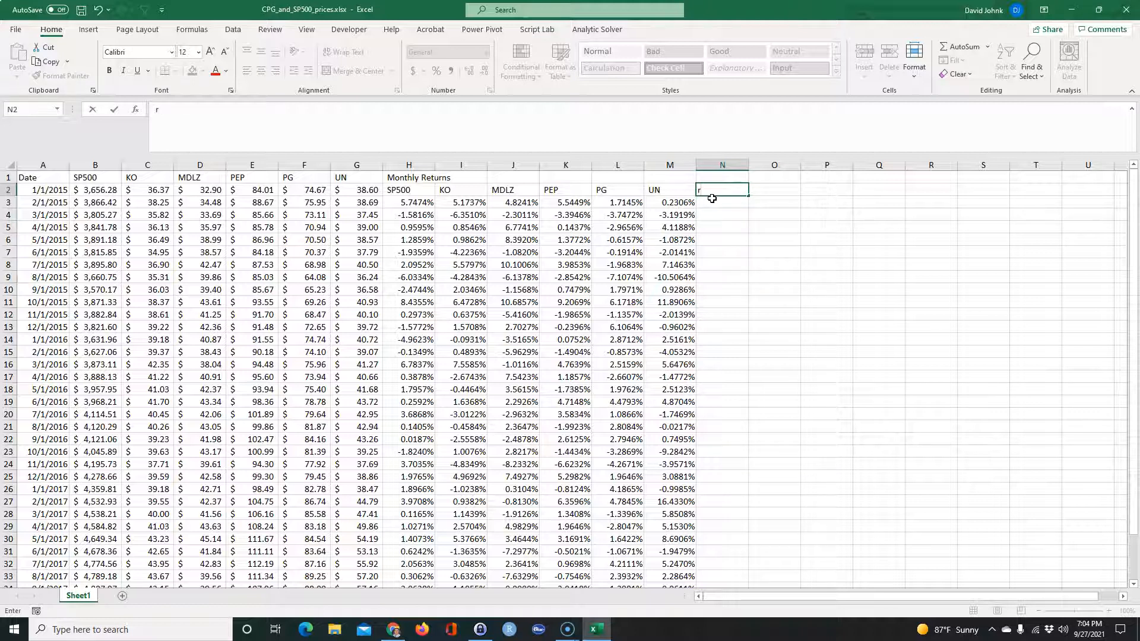
key("Return")
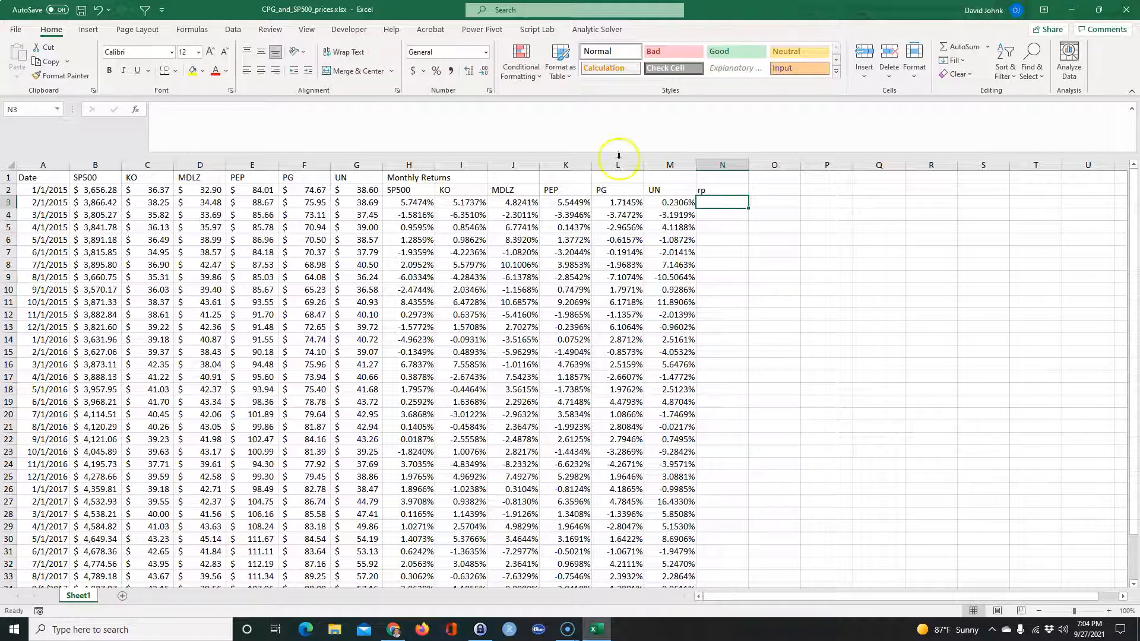
Format the p of the rp heading in N2 as subscript
left_click(714, 190)
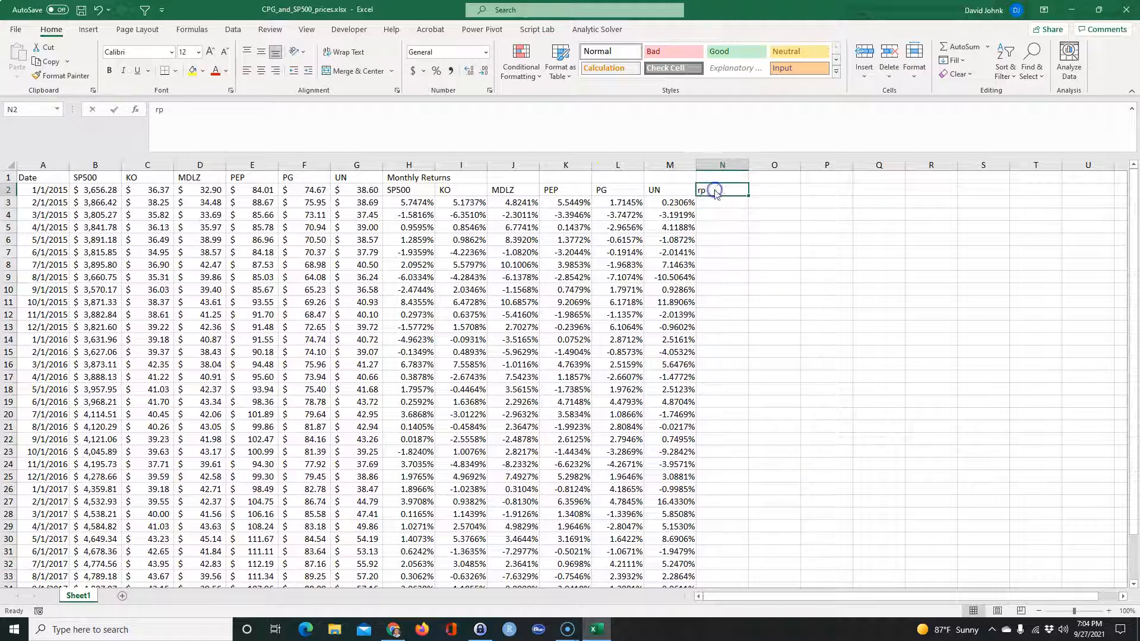
double_click(715, 190)
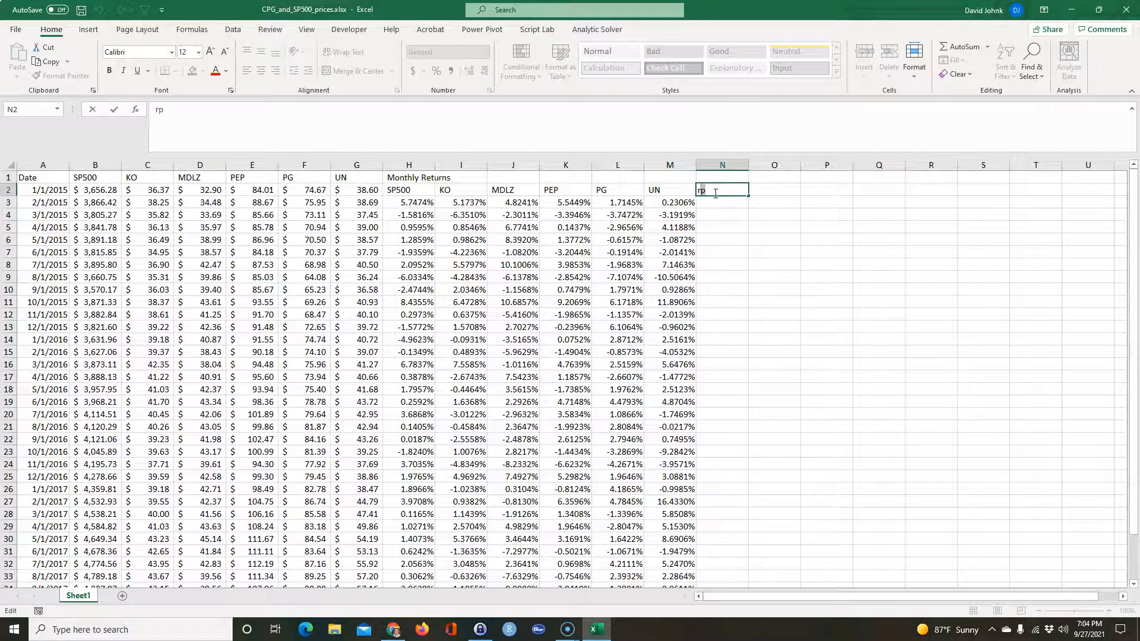
key("ctrl+1")
key("alt+b")
key("Return")
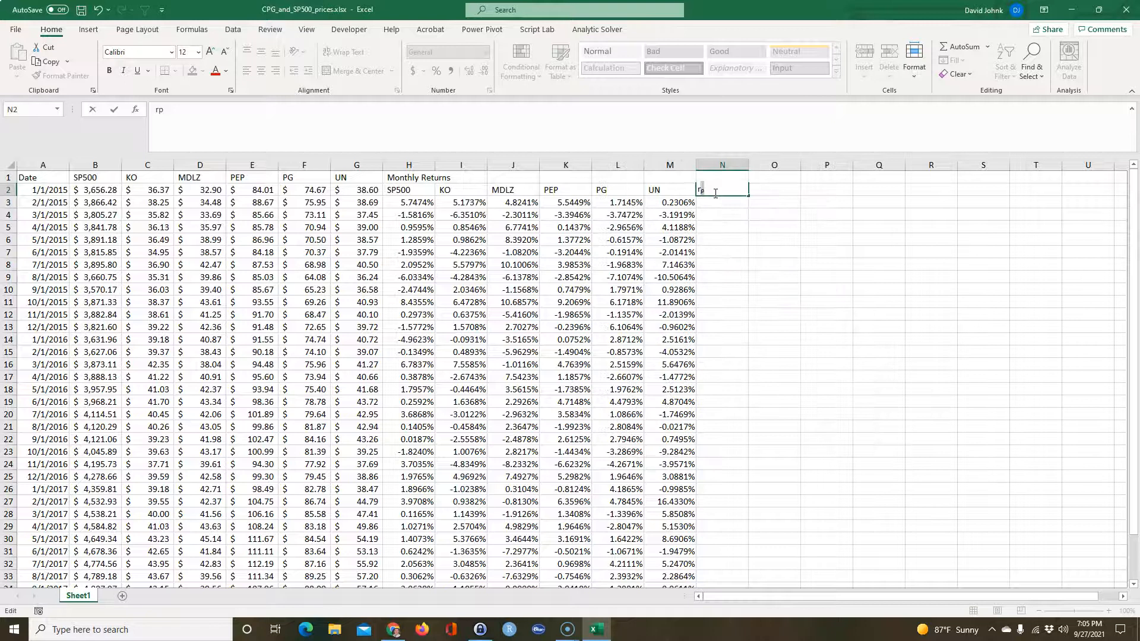
left_click(827, 302)
Repeat the five stock names in P1:T1 by entering =C1 in P1 and filling it across to T1
left_click(825, 192)
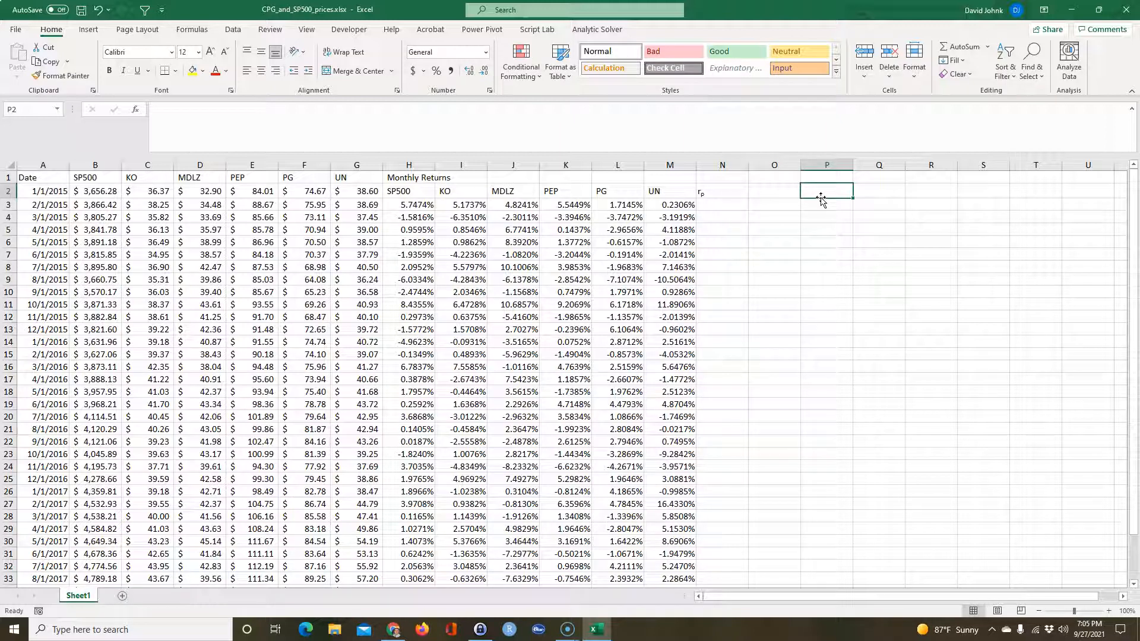
left_click(826, 176)
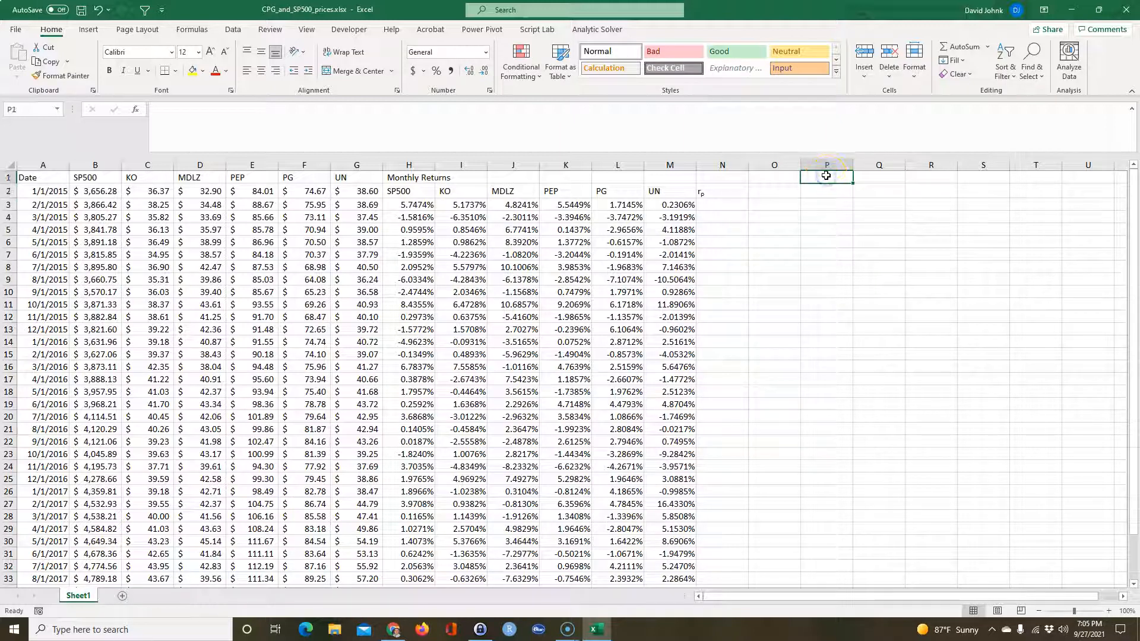
type("=")
left_click(156, 178)
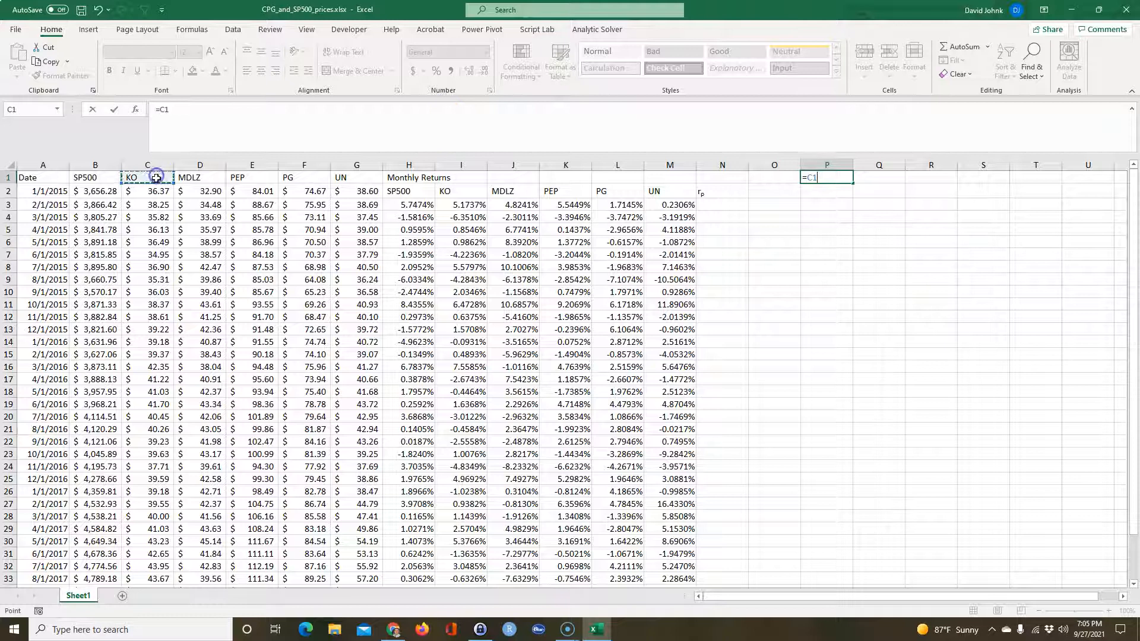
key("Return")
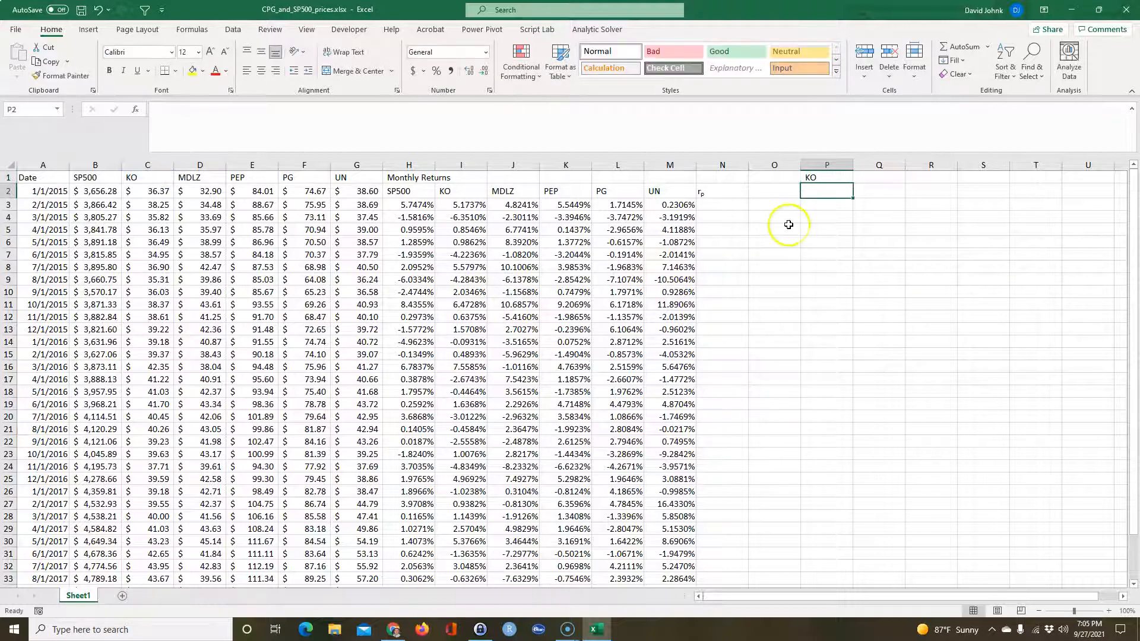
left_click(827, 178)
left_click_drag(854, 184, 1052, 191)
Enter the equal weight =1/5 in P2, format it as a percentage, and fill it across to T2
left_click(829, 194)
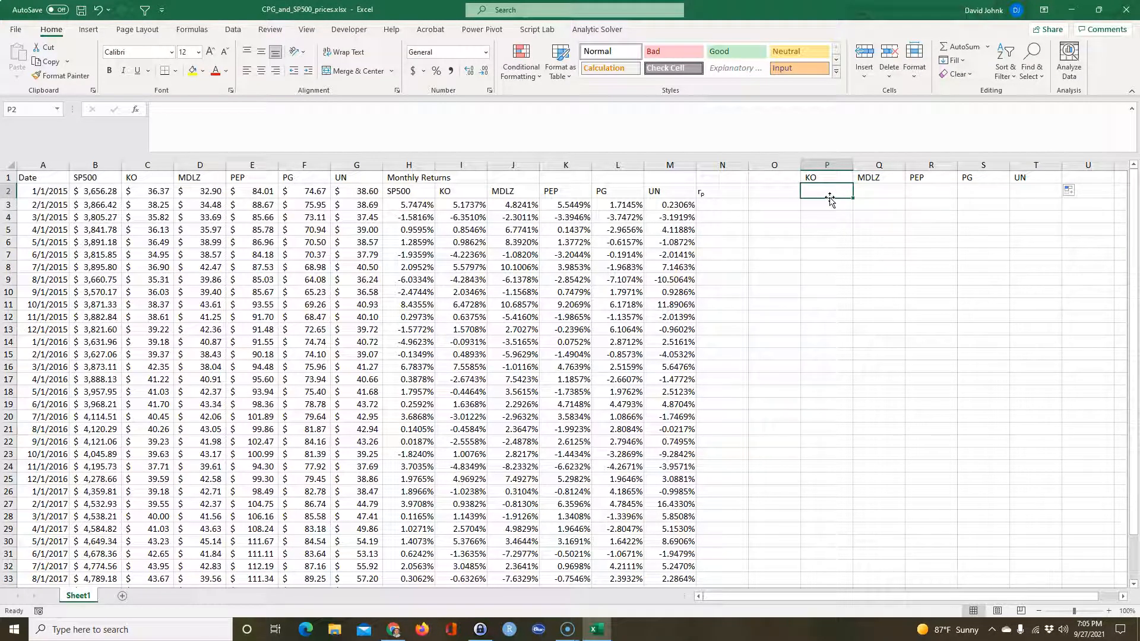
type("=1/5")
key("Return")
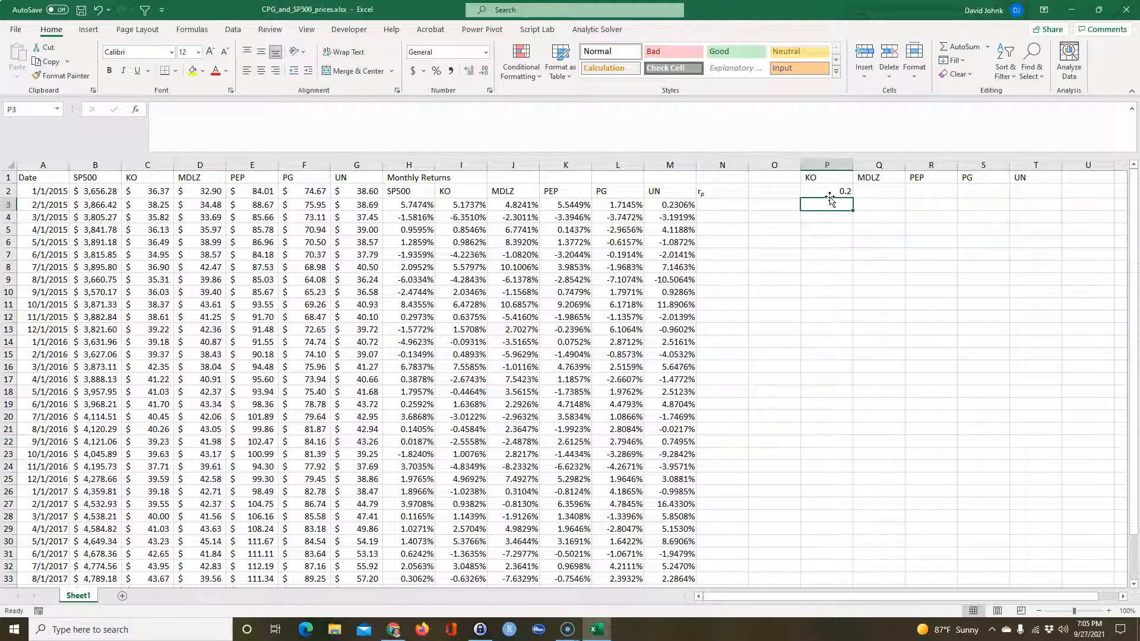
left_click(832, 192)
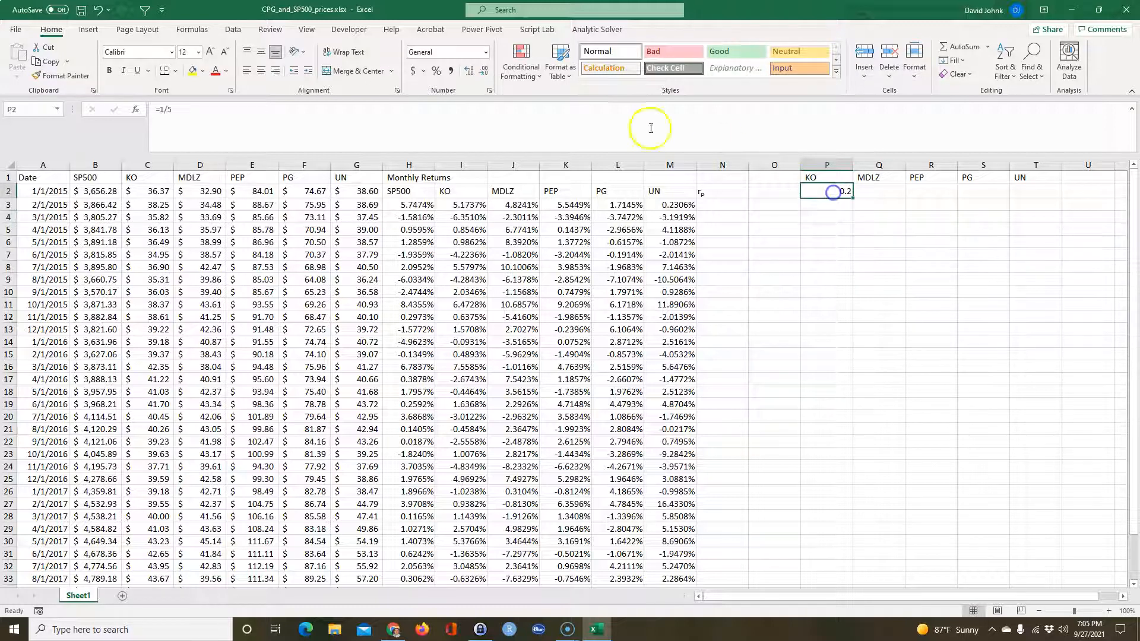
left_click(436, 71)
left_click_drag(677, 268, 707, 256)
left_click_drag(853, 197, 1042, 199)
left_click(967, 265)
Go through the weights in P2:T2 to check that each of the five stocks has one
left_click(831, 190)
left_click(917, 190)
left_click(990, 190)
left_click(1041, 187)
left_click(844, 191)
left_click(886, 191)
left_click(940, 192)
left_click(983, 191)
left_click(1035, 190)
Label the row of stock weights by entering weights in O2
left_click(927, 238)
left_click(774, 191)
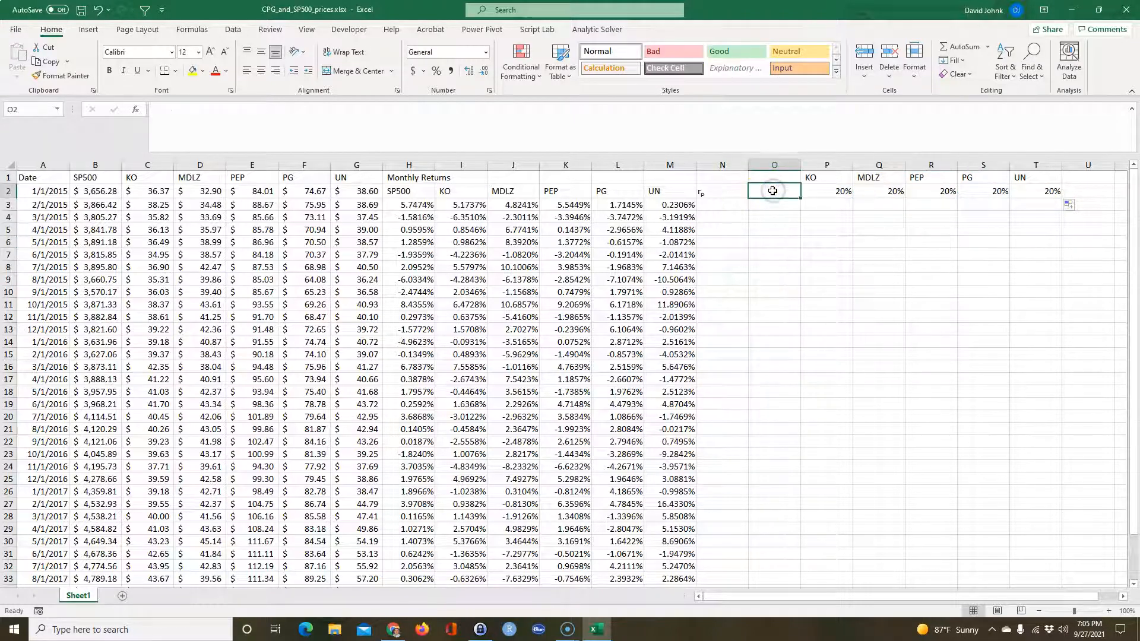
type("weigh")
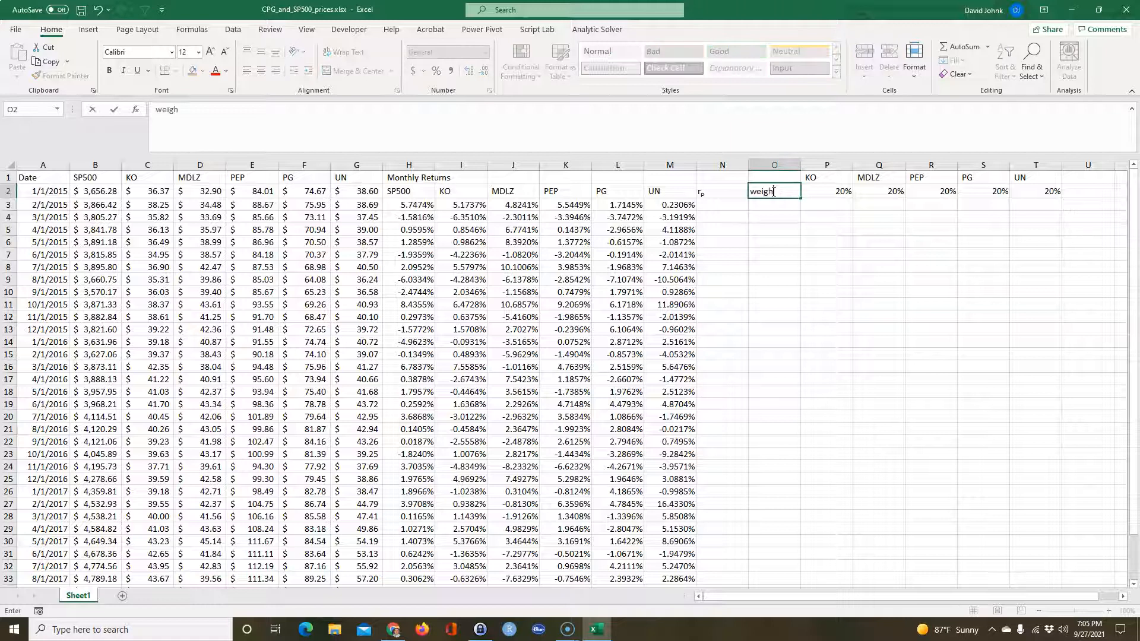
type("ts")
key("Return")
left_click(868, 297)
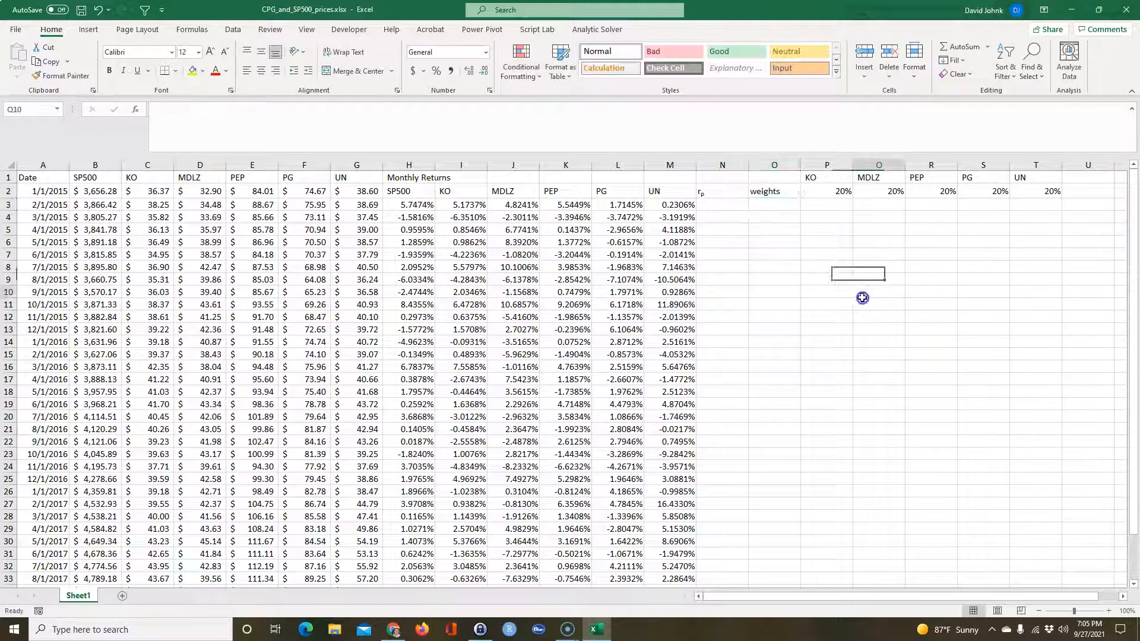
Calculate the February 2015 portfolio return in N3 with the formula =SUMPRODUCT($P$2:$T$2,I3:M3)
left_click(717, 205)
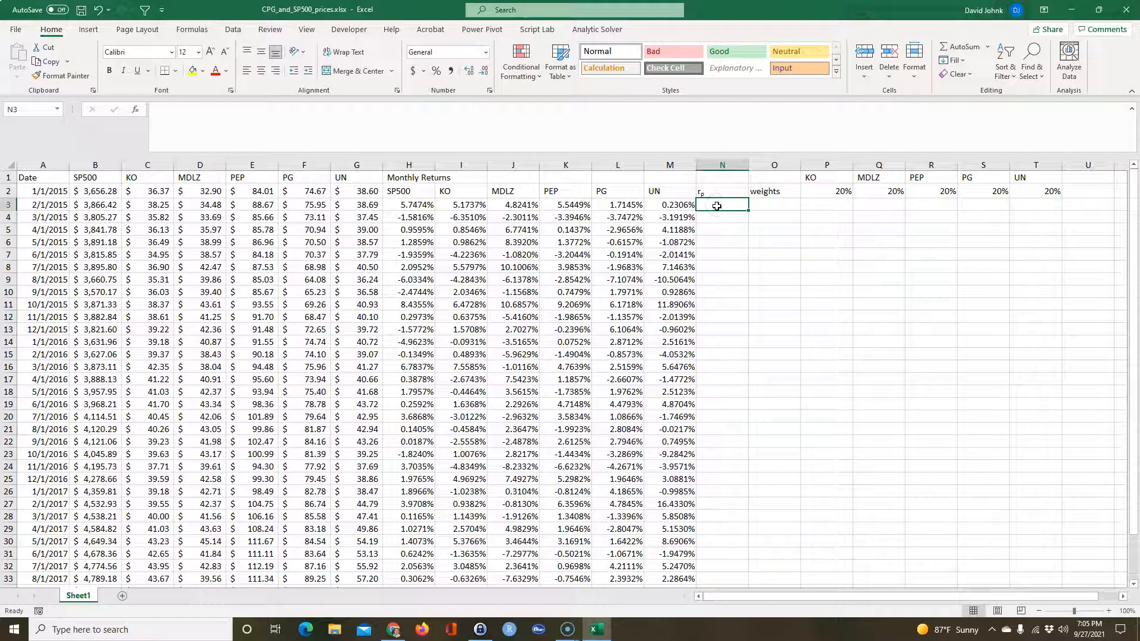
type("=sump")
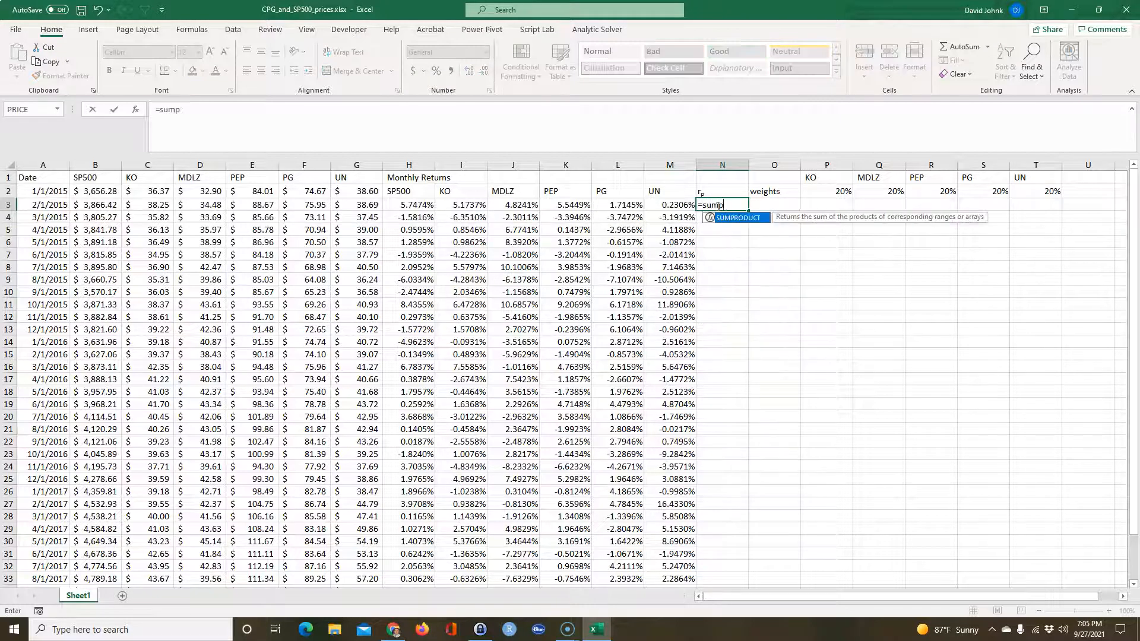
type("roct")
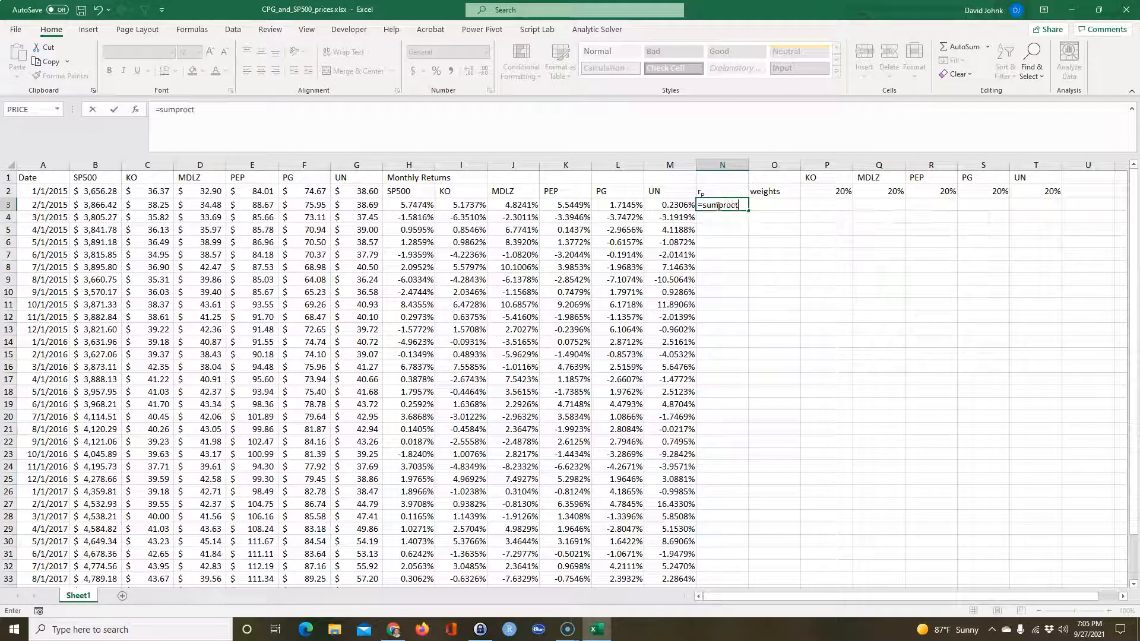
key("BackSpace")
key("BackSpace")
type("duct")
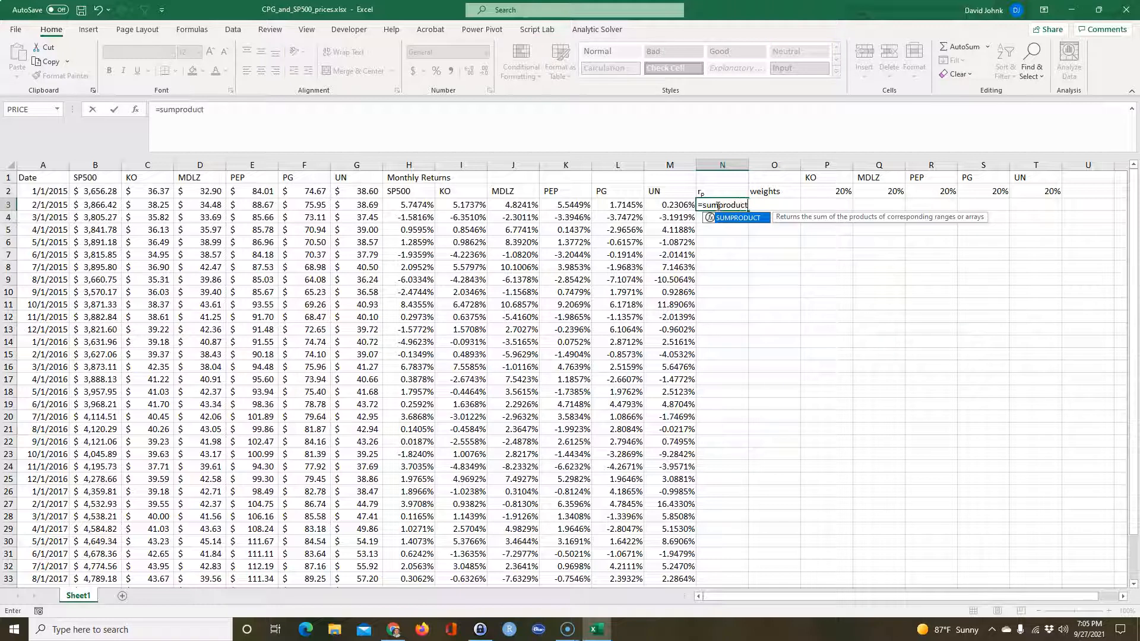
type("(")
left_click_drag(846, 191, 1016, 192)
key("F4")
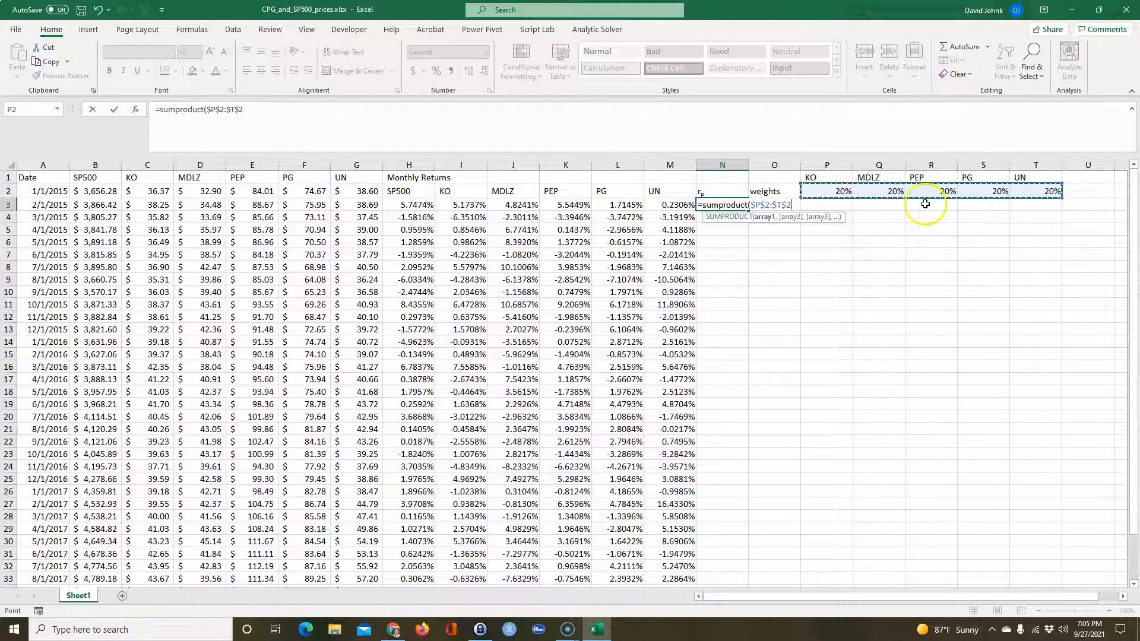
type(",")
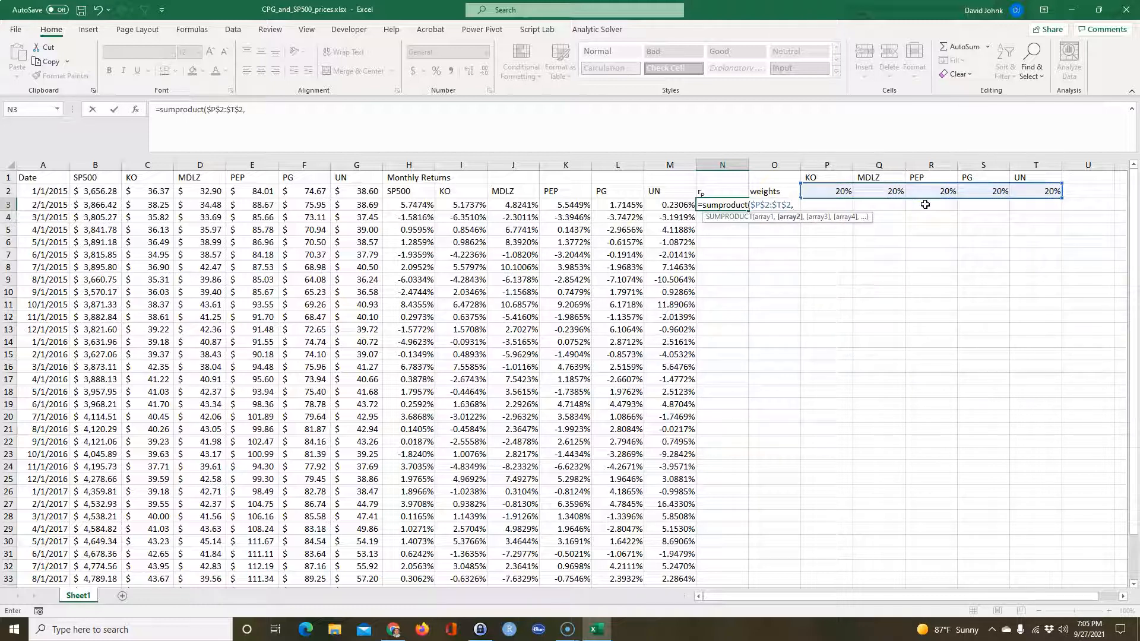
left_click_drag(460, 205, 670, 204)
key("Return")
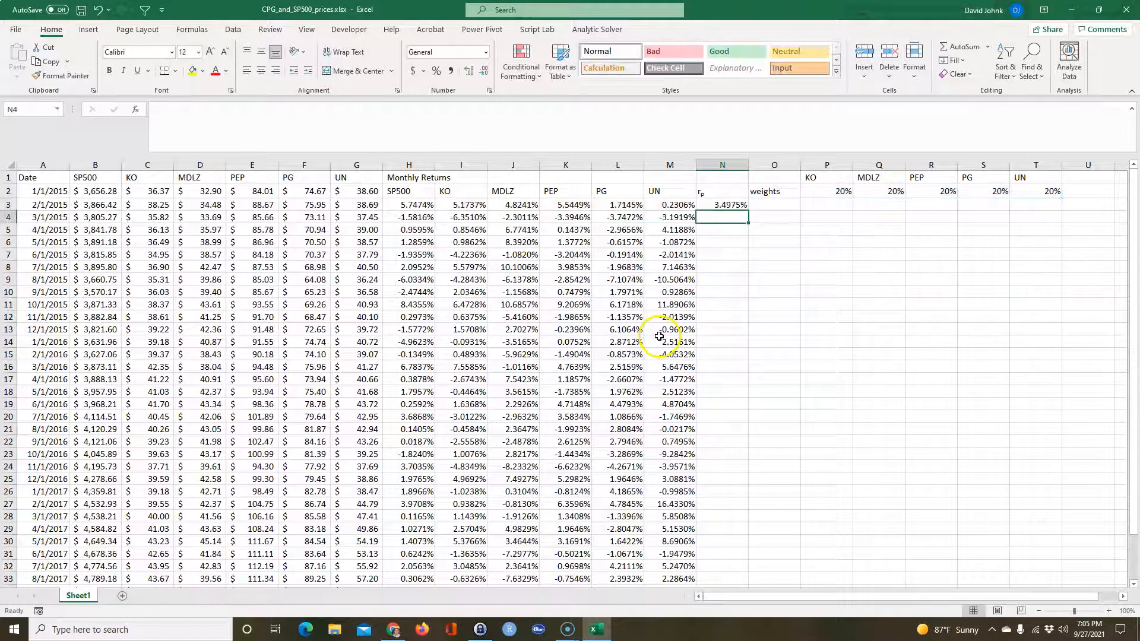
Fill the portfolio return formula from N3 down through all the dated rows
left_click(723, 205)
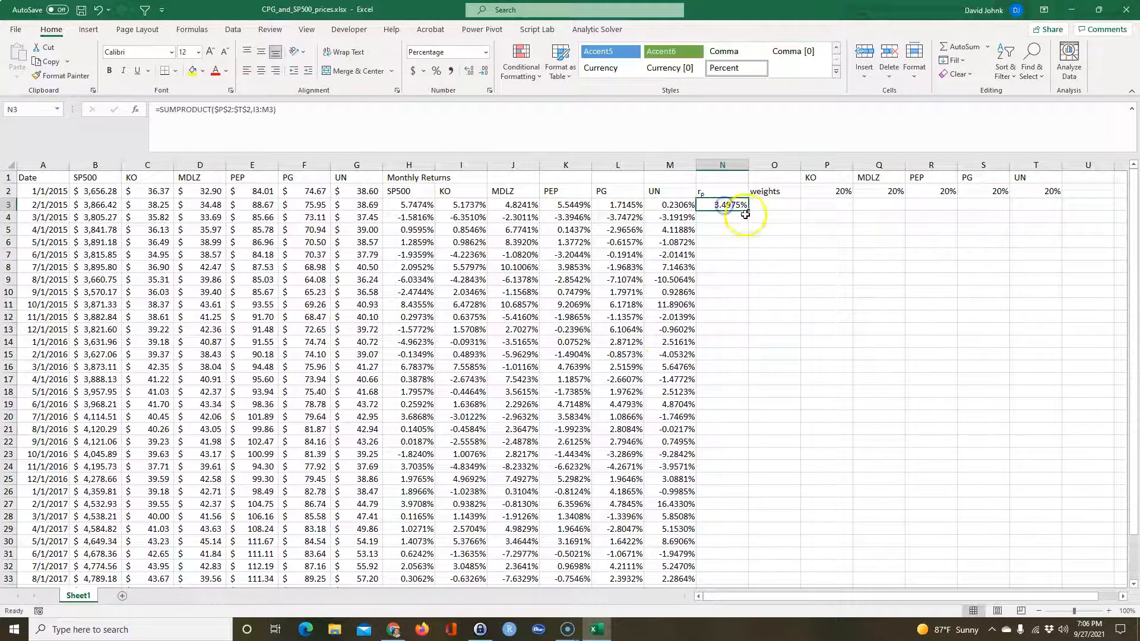
double_click(748, 212)
left_click(730, 267)
Check the portfolio return in N3 against the weights in P2:T2 and the stock returns in I3:M3
left_click(732, 204)
left_click(831, 193)
left_click(881, 191)
left_click(924, 191)
left_click(977, 191)
left_click(1046, 192)
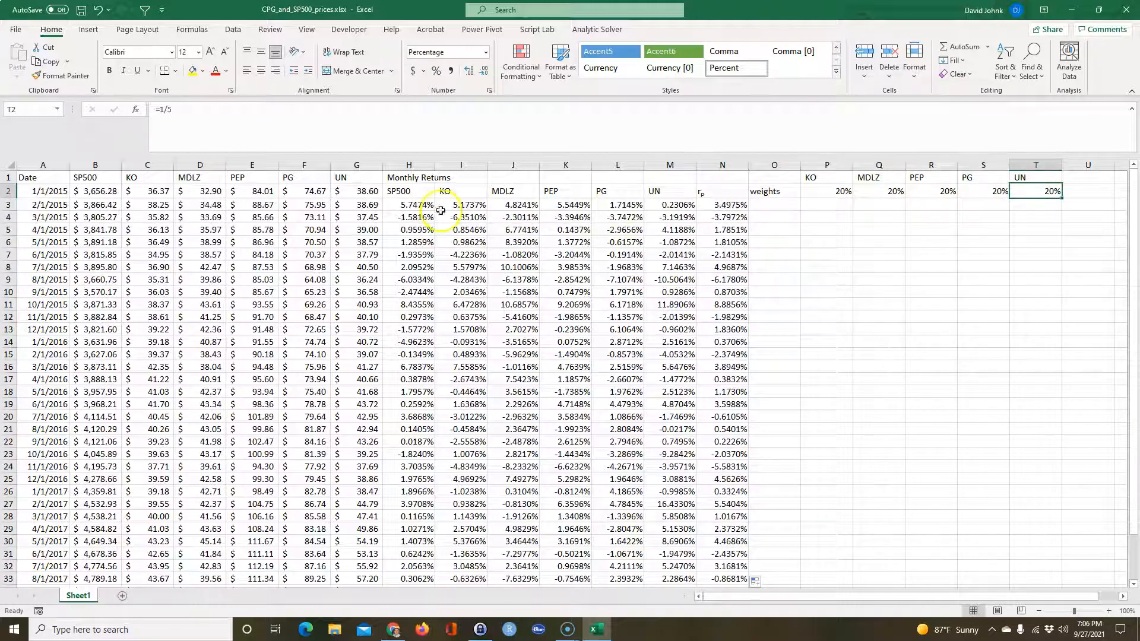
left_click_drag(463, 204, 661, 205)
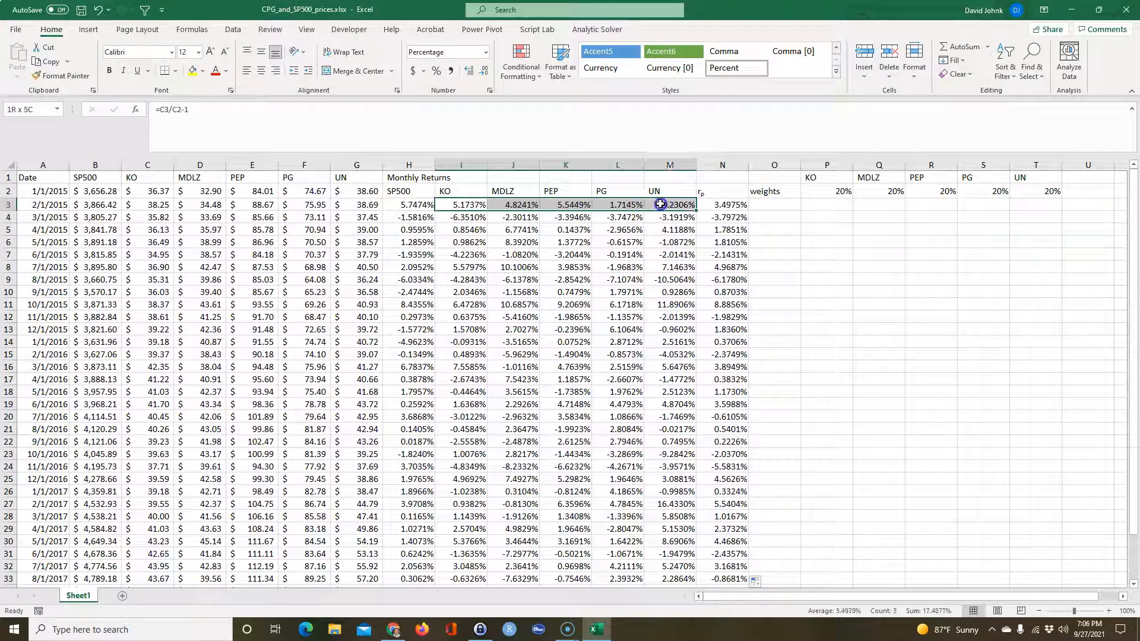
Compare the portfolio return formula in N3 with the stock returns, and reread the Part 2 question in Accepi
left_click(719, 205)
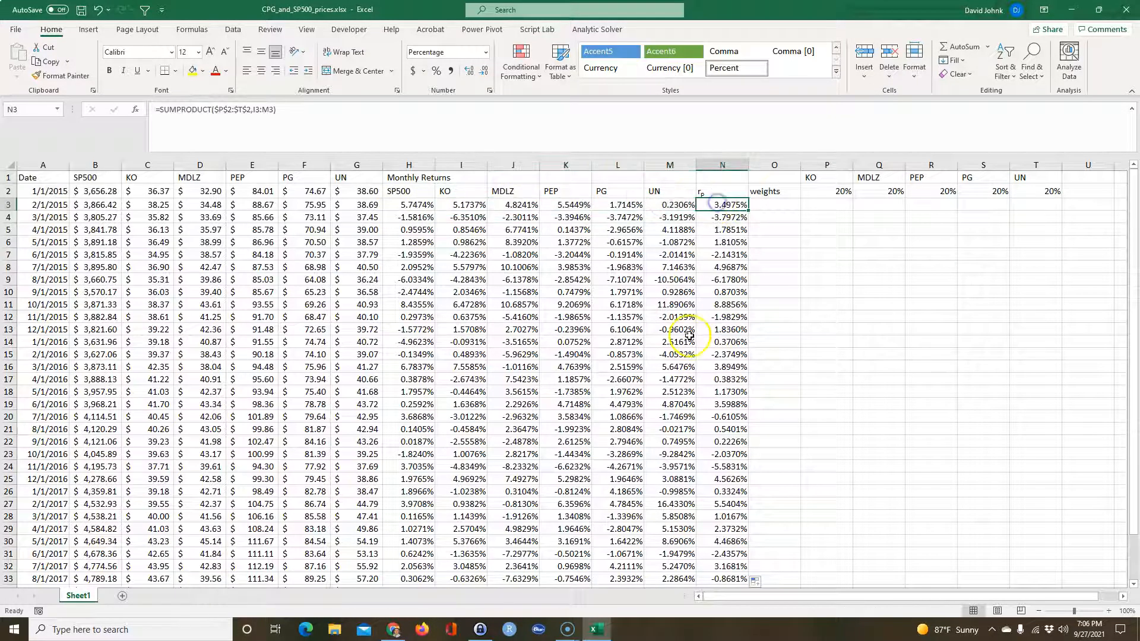
left_click(466, 217)
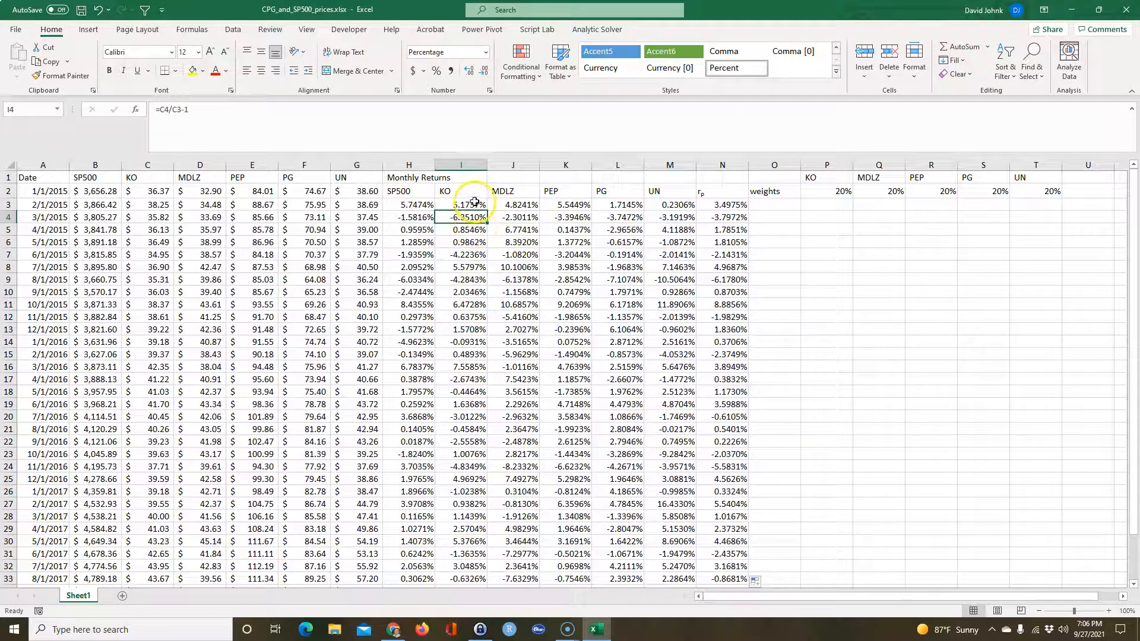
left_click(565, 292)
left_click(716, 292)
left_click(730, 205)
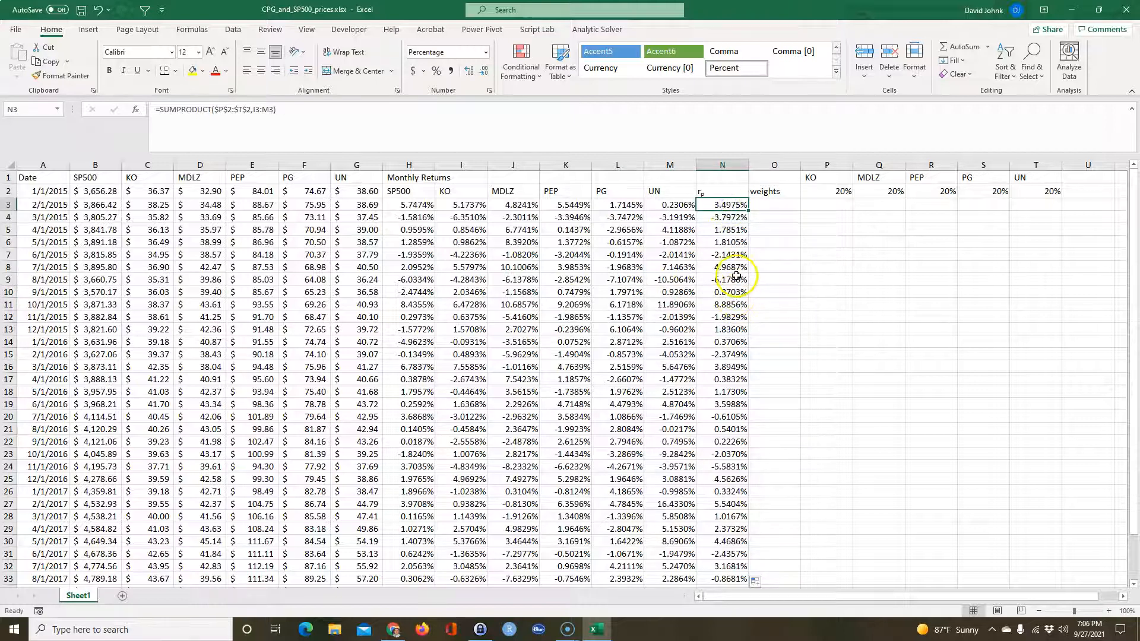
key("alt+Tab")
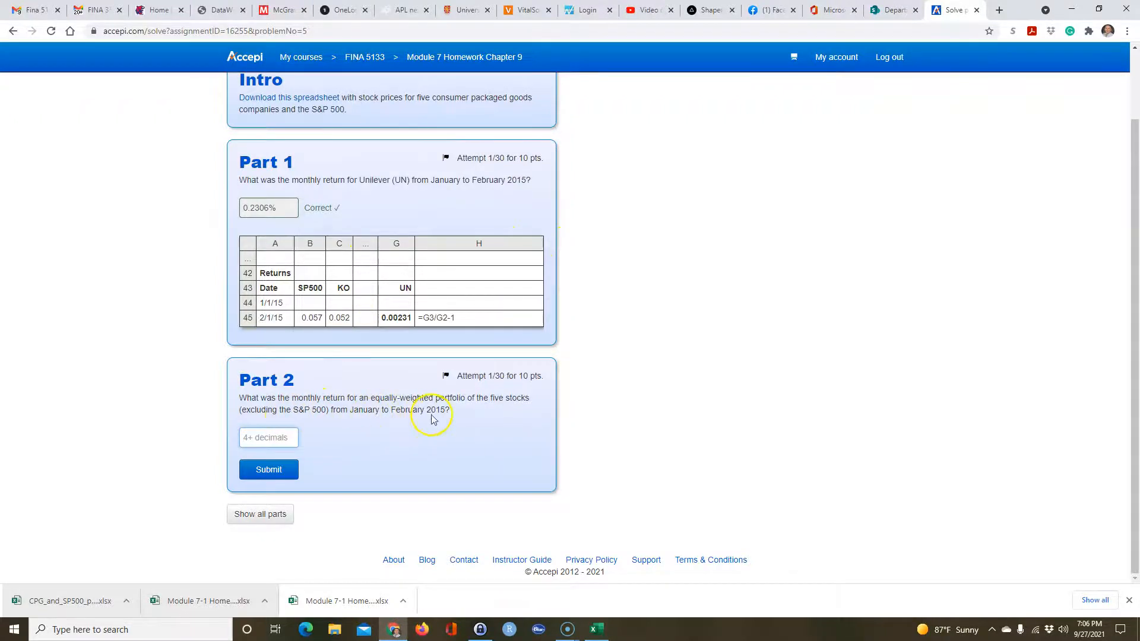
key("alt+Tab")
left_click(46, 190)
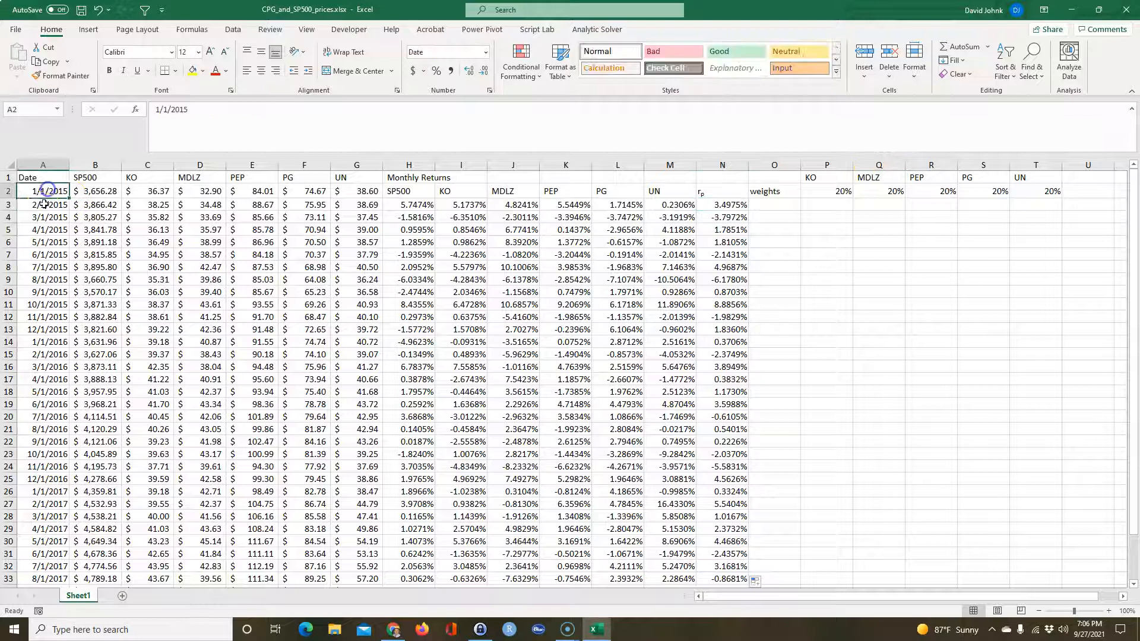
Copy the February 2015 portfolio return from N3 and submit 3.4975% as the Part 2 answer in Accepi
left_click(720, 203)
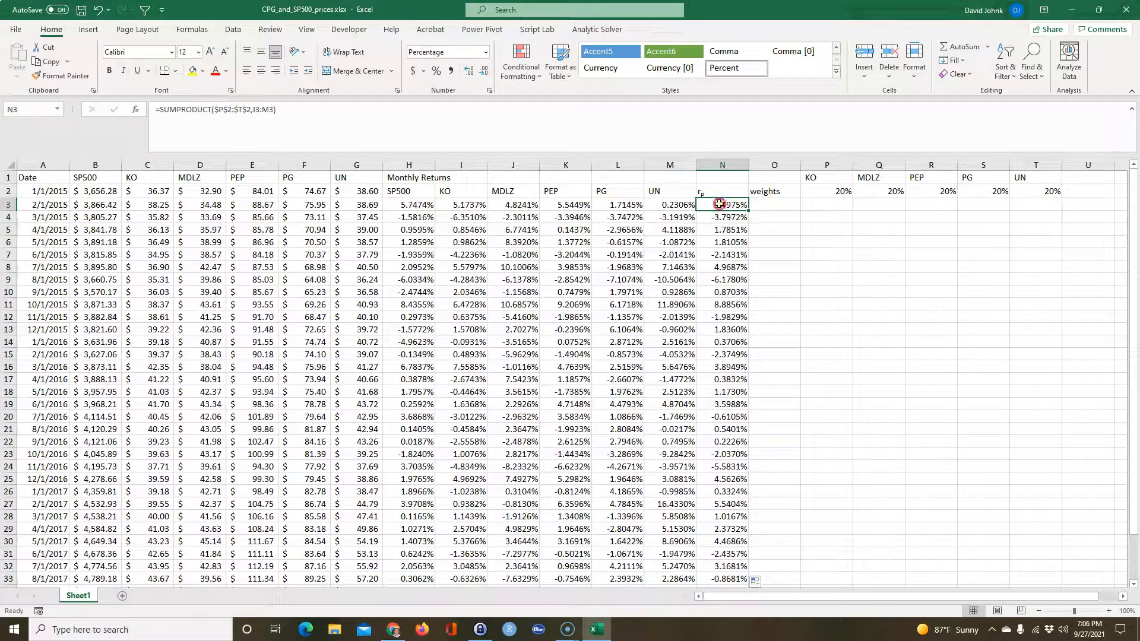
right_click(720, 204)
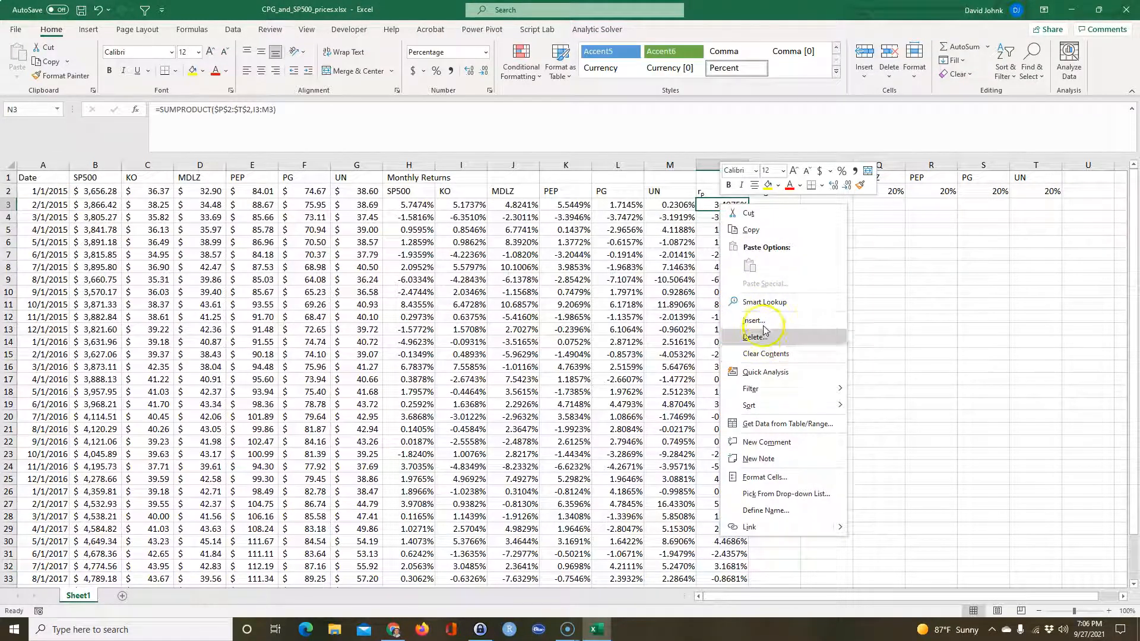
left_click(713, 205)
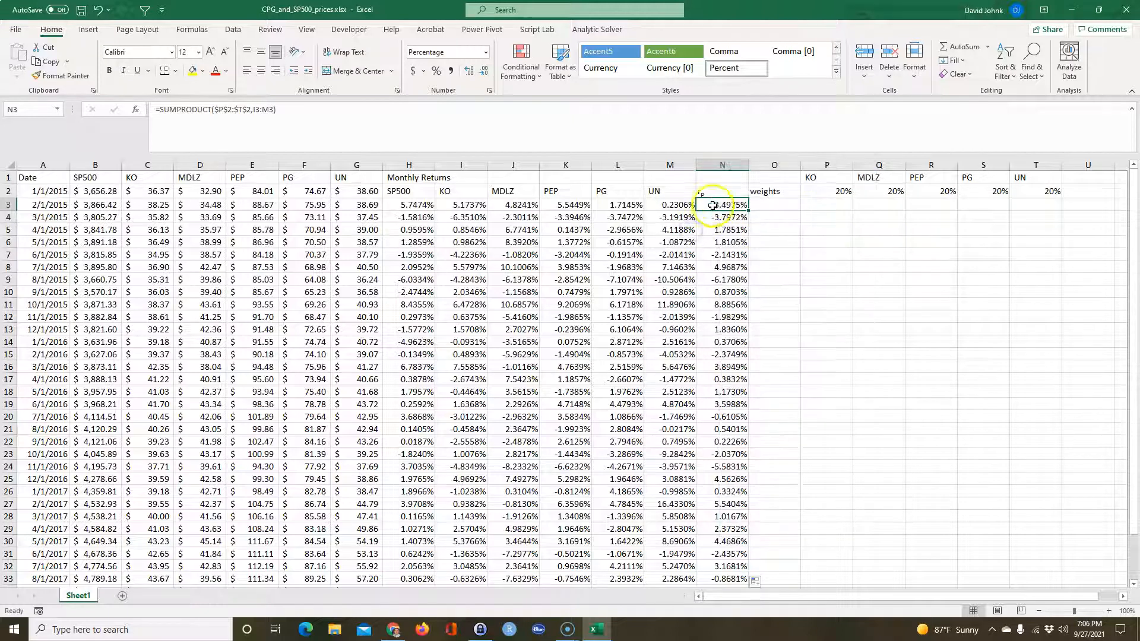
key("ctrl+c")
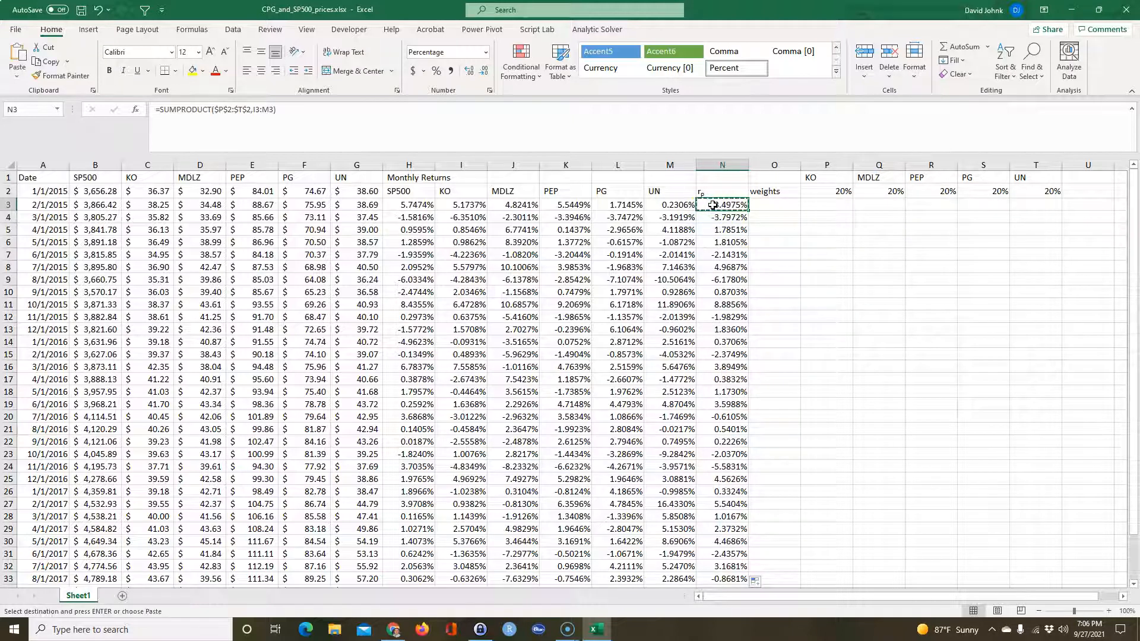
key("alt+Tab")
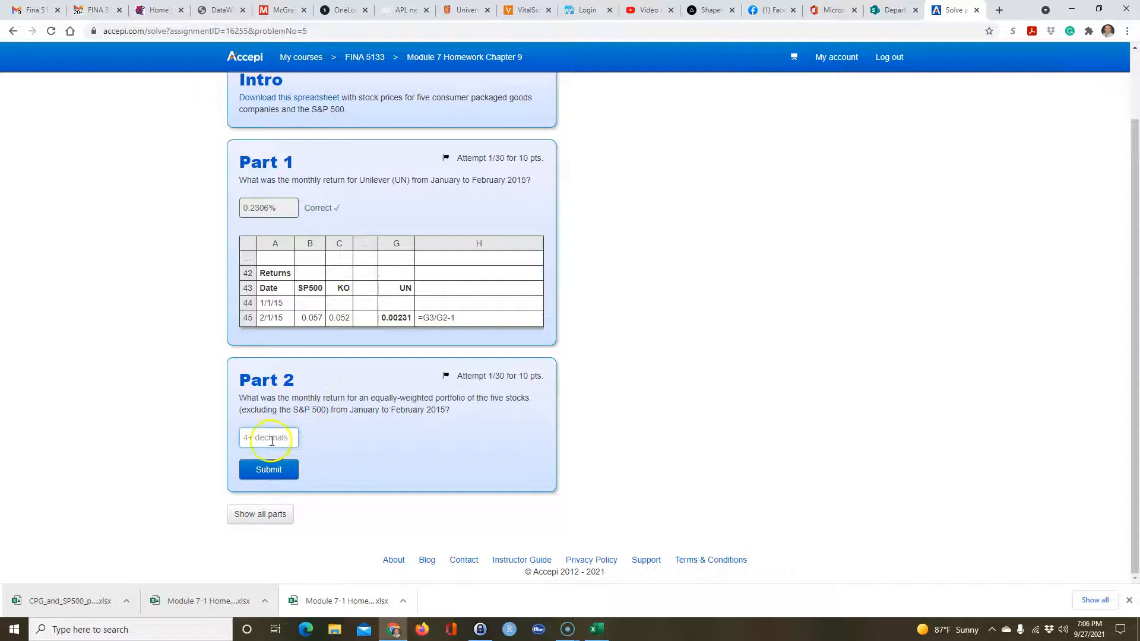
left_click(269, 470)
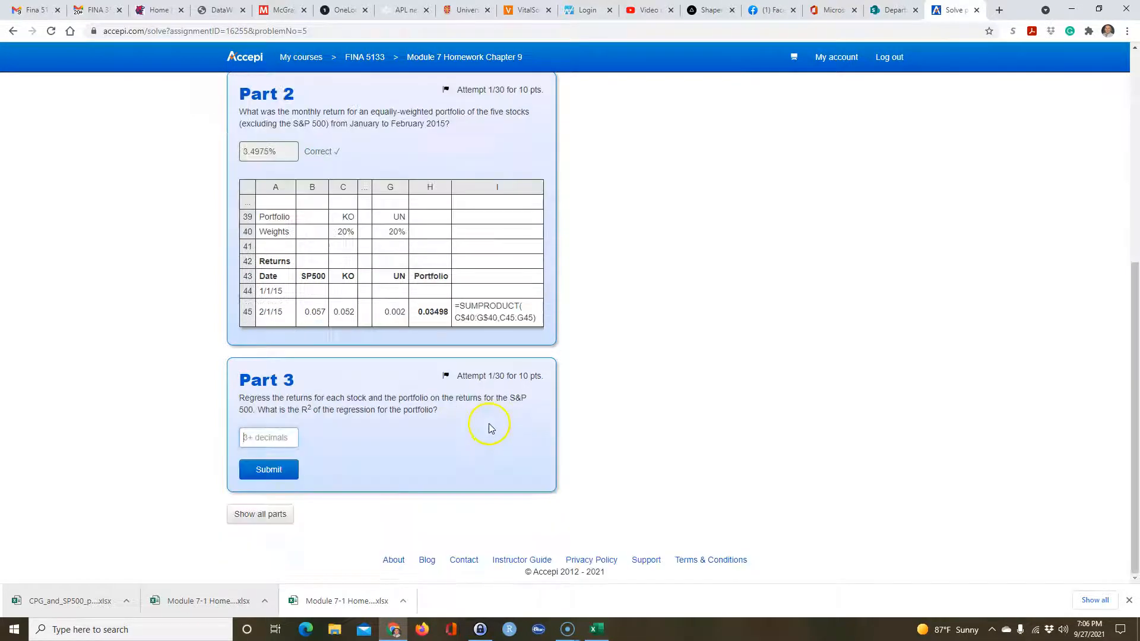
Switch back to Excel and highlight the two submitted answers, N3 and M3, with yellow fill
key("alt+Tab")
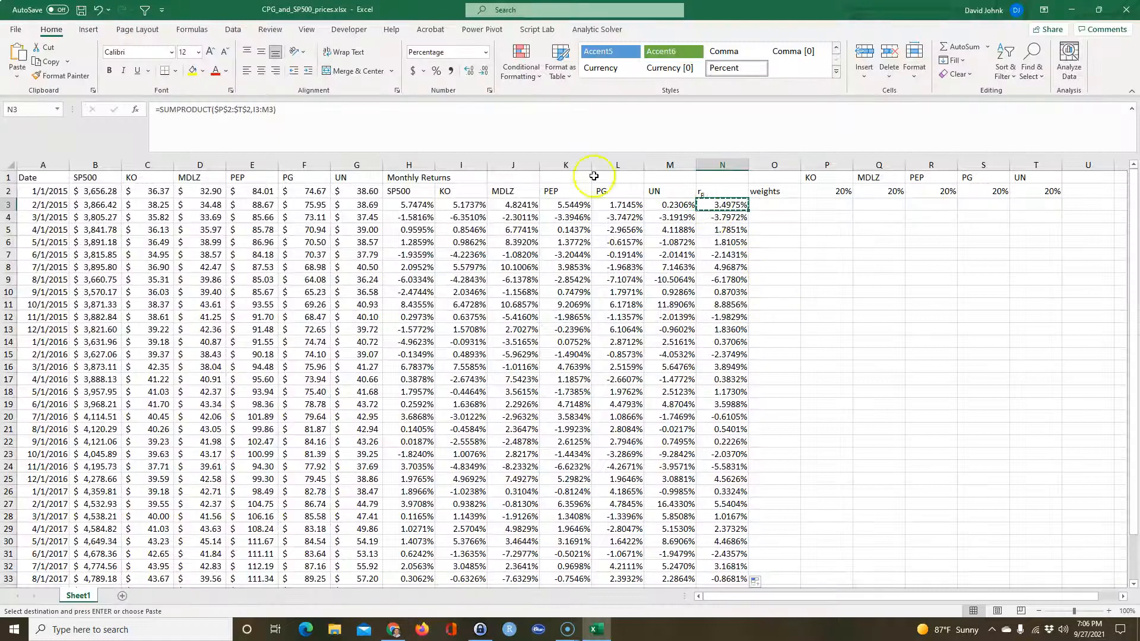
left_click(192, 70)
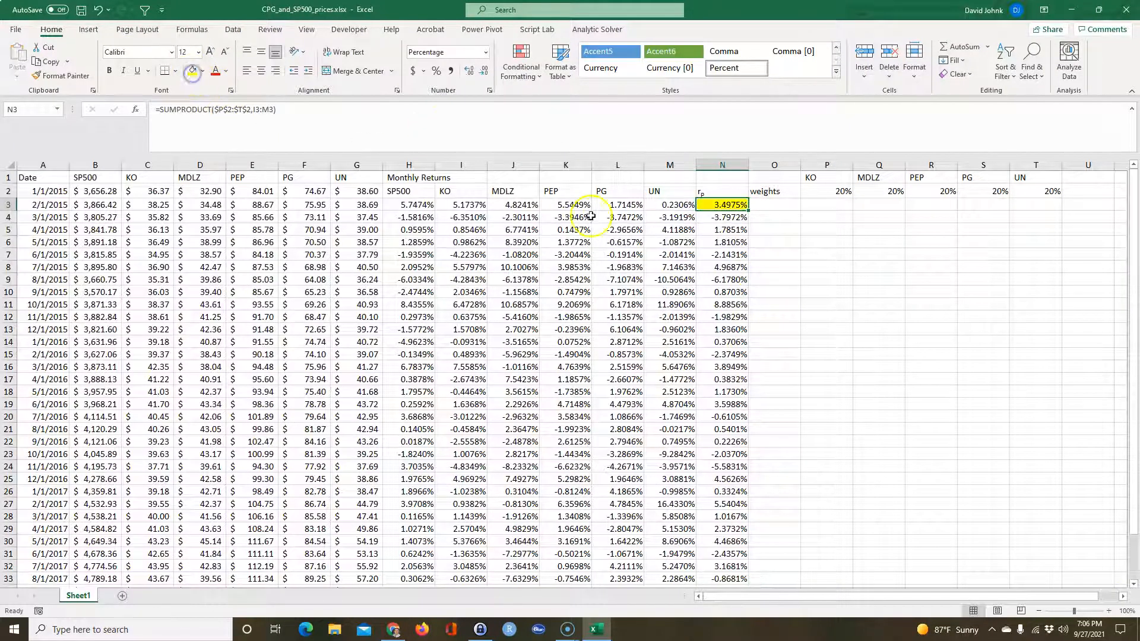
left_click(657, 203)
left_click(192, 70)
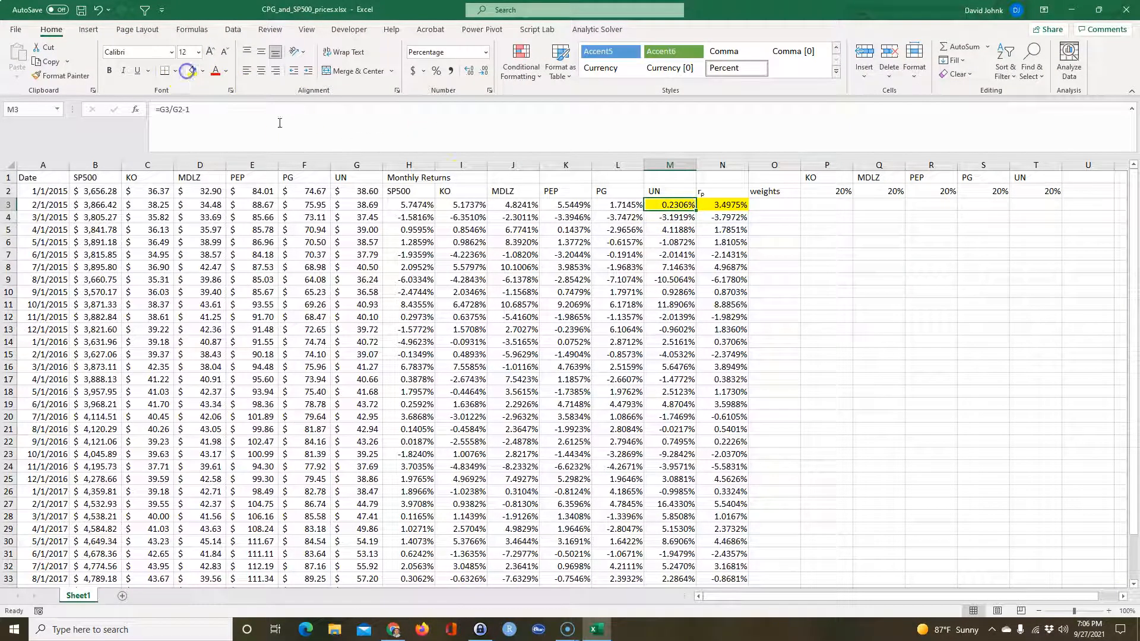
left_click(823, 278)
Read the Part 3 regression question in Accepi and enter the label R-squared in O3 of the Excel sheet
key("alt+Tab")
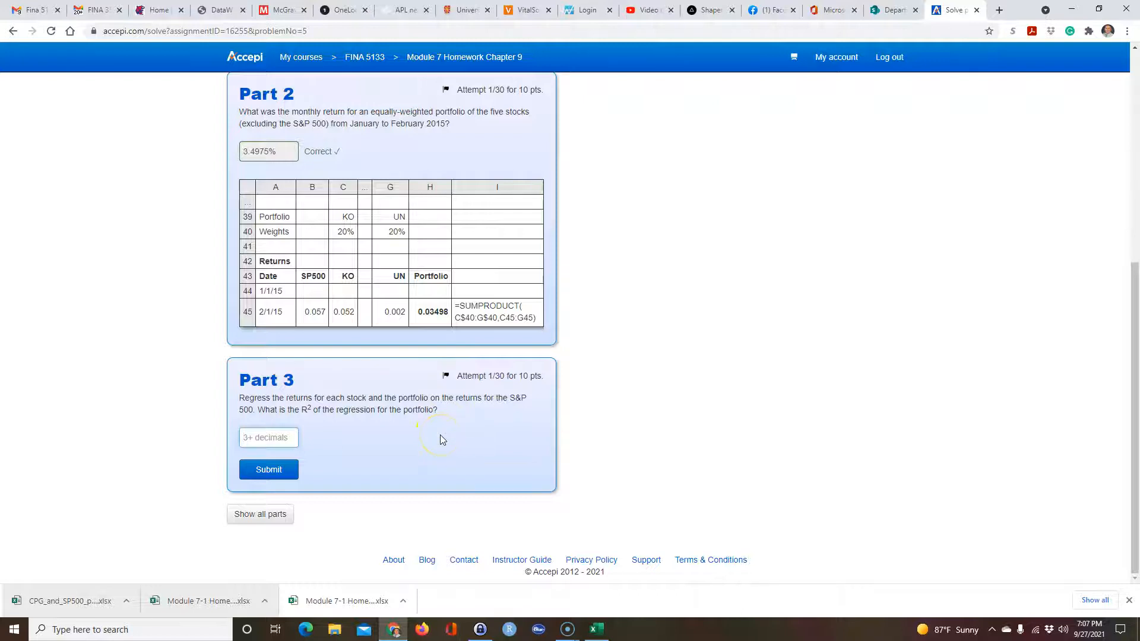
key("alt+Tab")
left_click(830, 295)
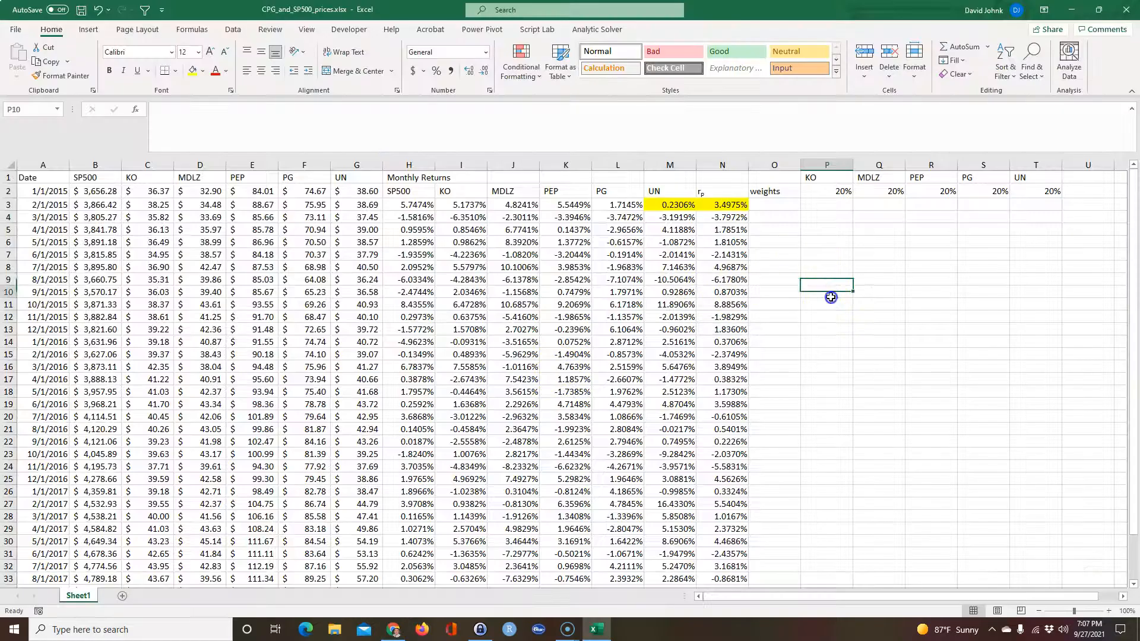
left_click(780, 206)
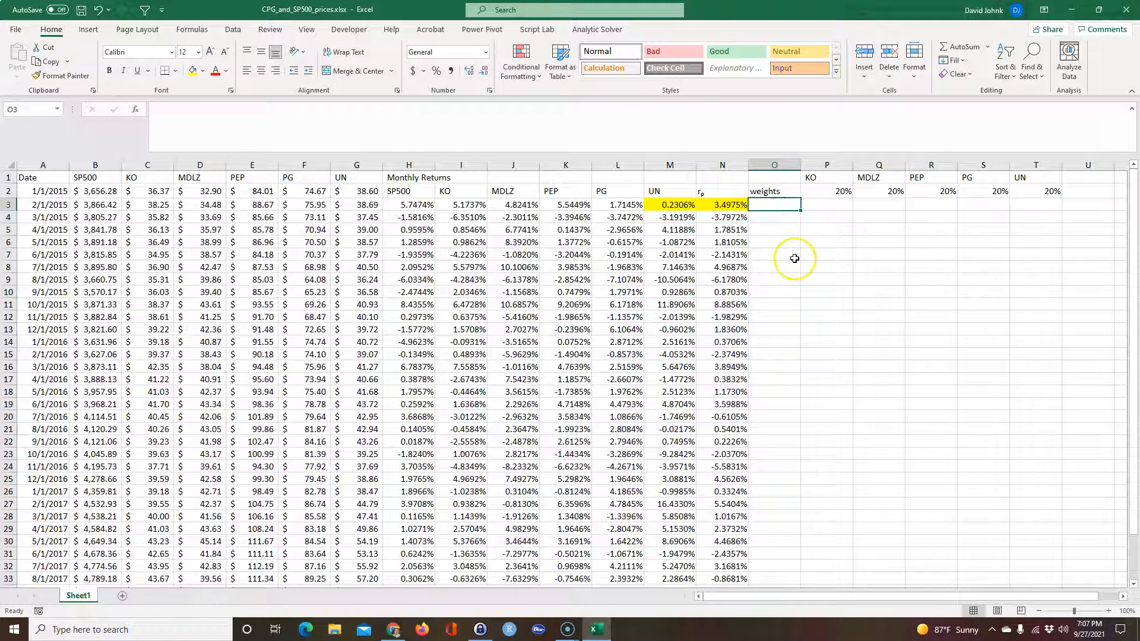
type("R-squared")
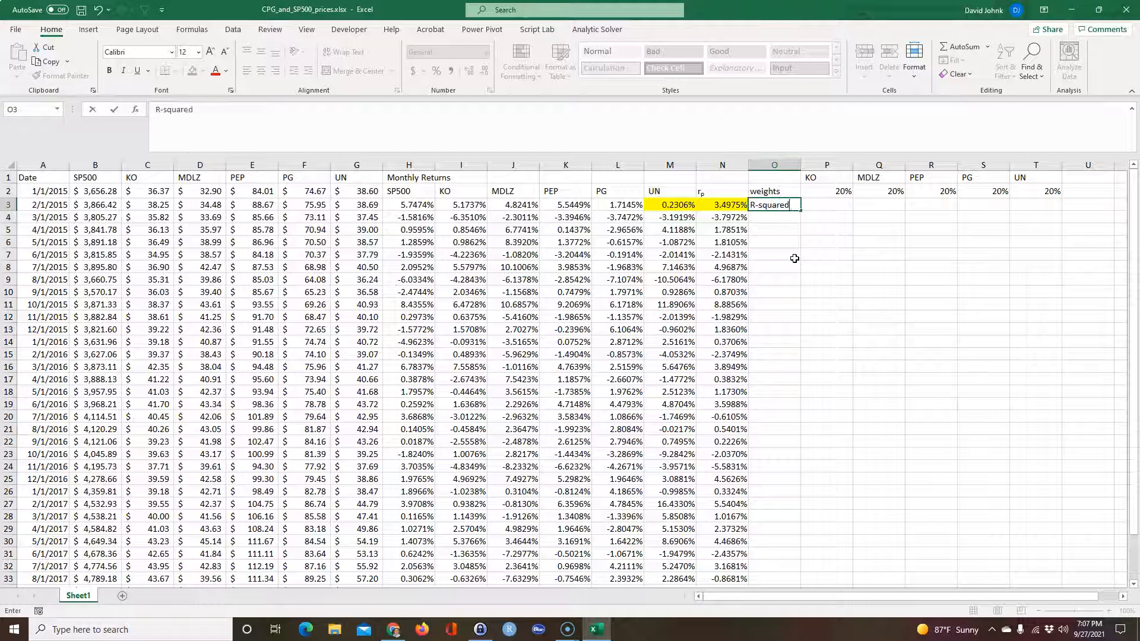
key("Return")
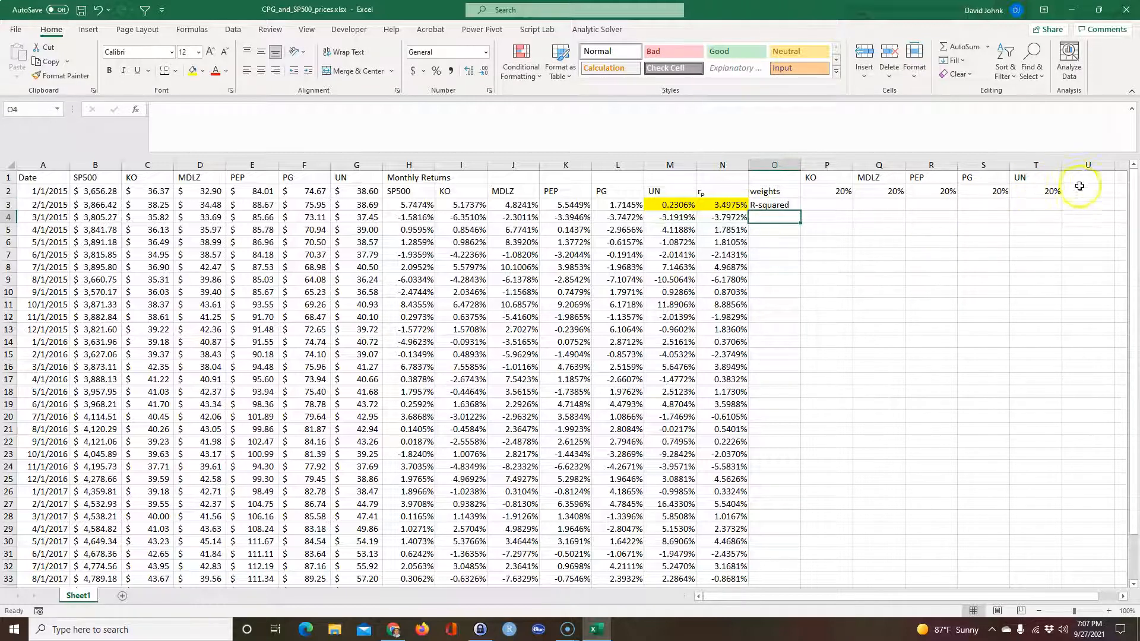
Copy the portfolio return heading from N2 into U1 beside the stock tickers above the weights
left_click(718, 195)
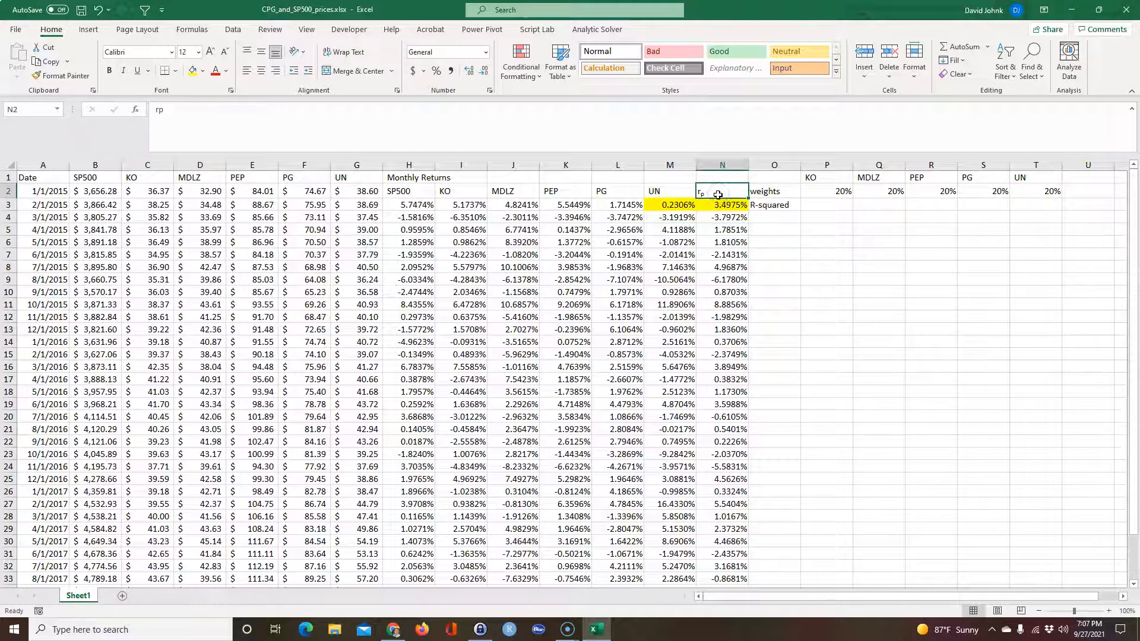
key("ctrl+c")
left_click(1080, 176)
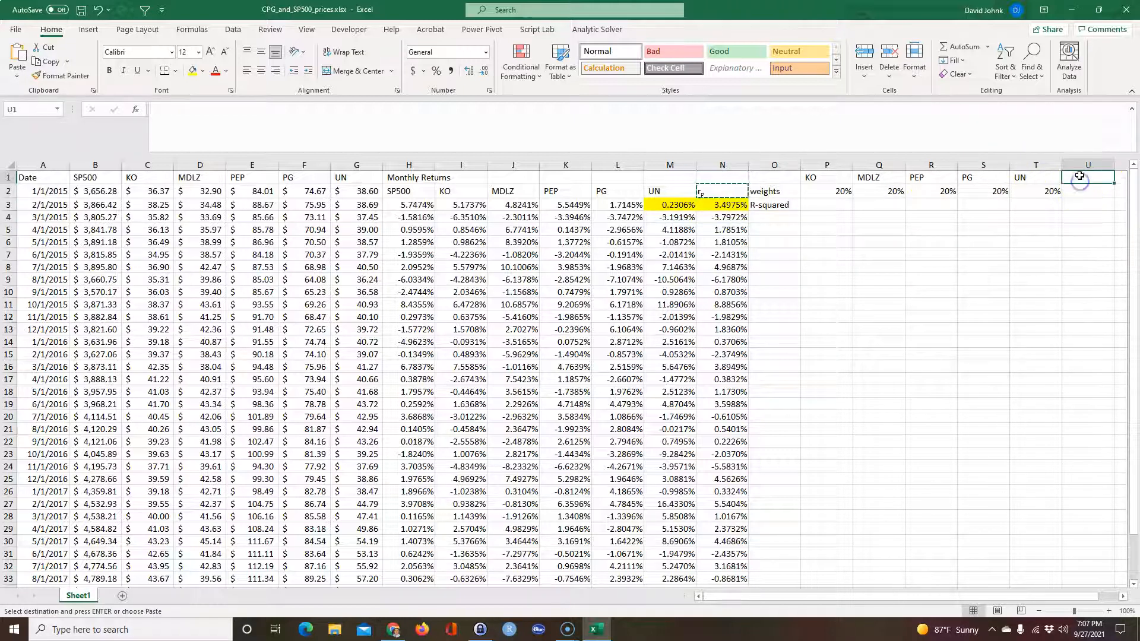
key("ctrl+v")
left_click_drag(1069, 279, 1067, 272)
left_click(1093, 196)
left_click(971, 285)
key("Escape")
left_click(1019, 246)
Total the five stock weights under the portfolio heading in U2 with AutoSum
left_click(1080, 195)
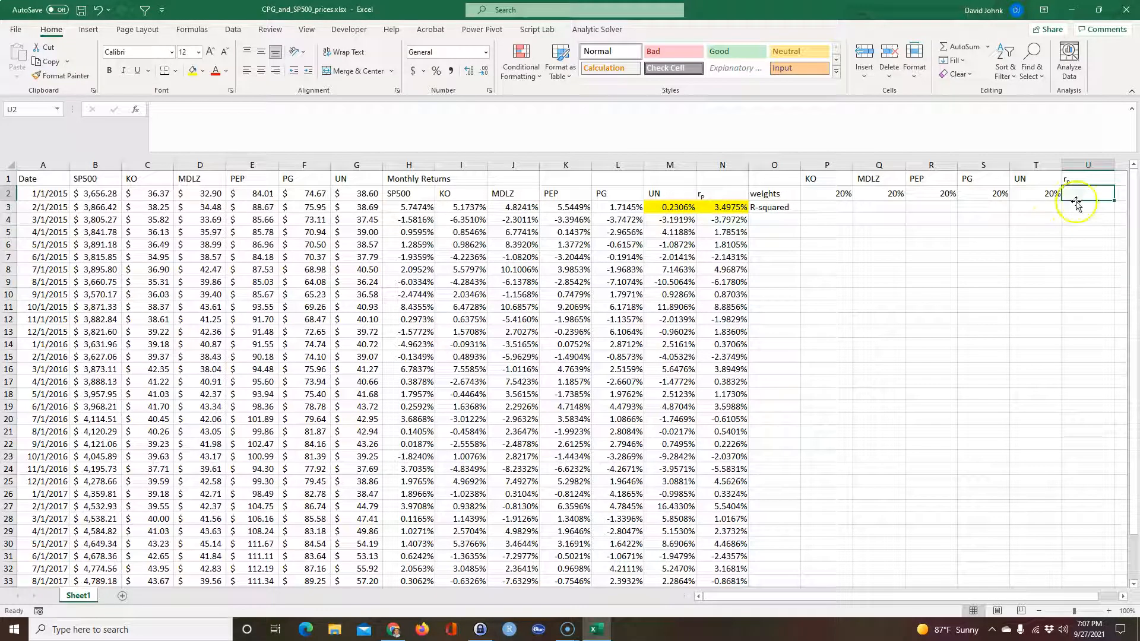
type("=")
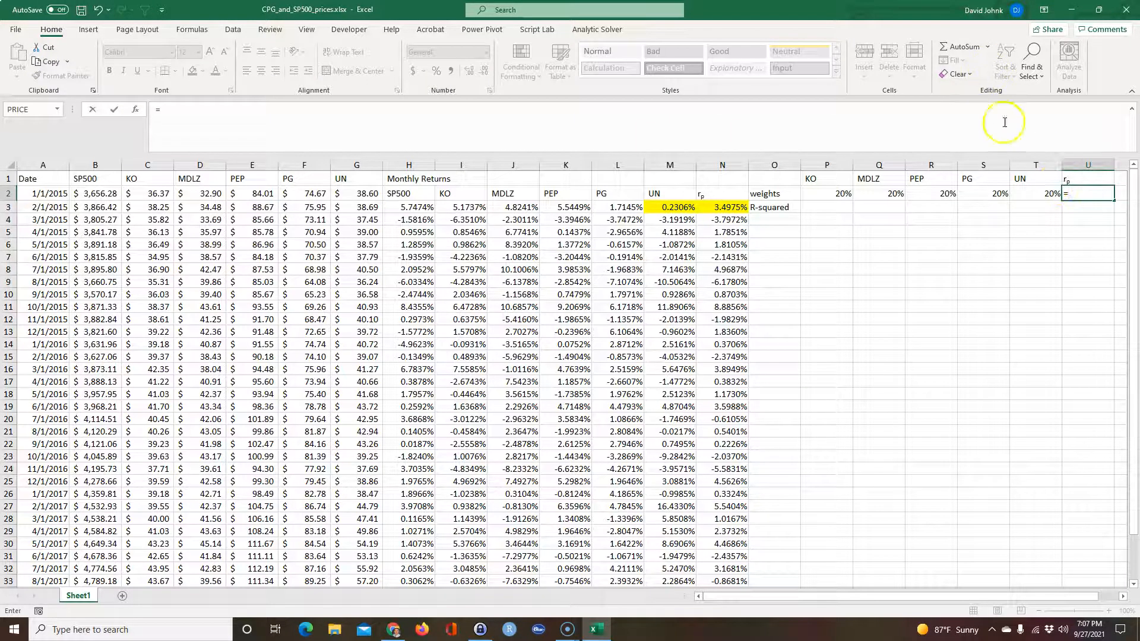
key("Escape")
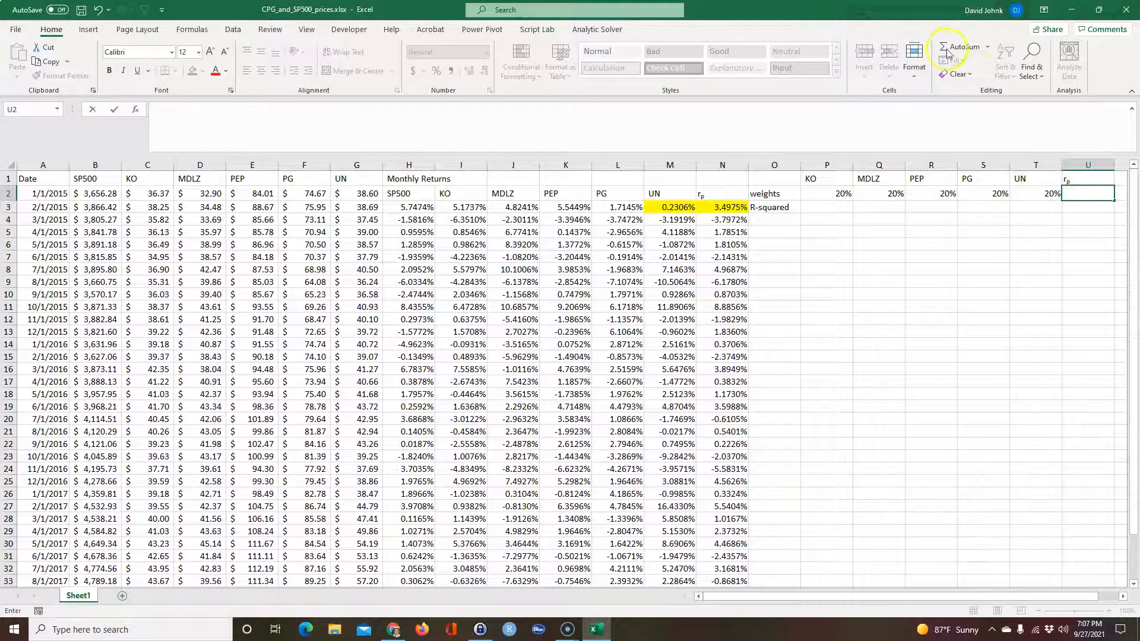
left_click_drag(832, 194, 1009, 194)
left_click(1108, 193)
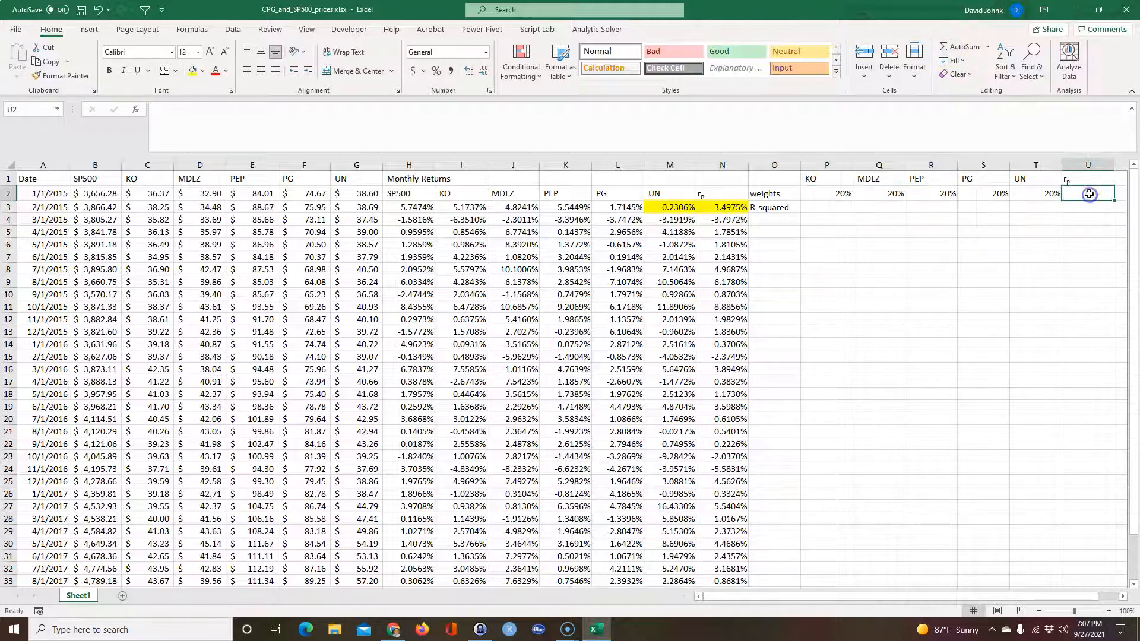
left_click(960, 46)
key("Return")
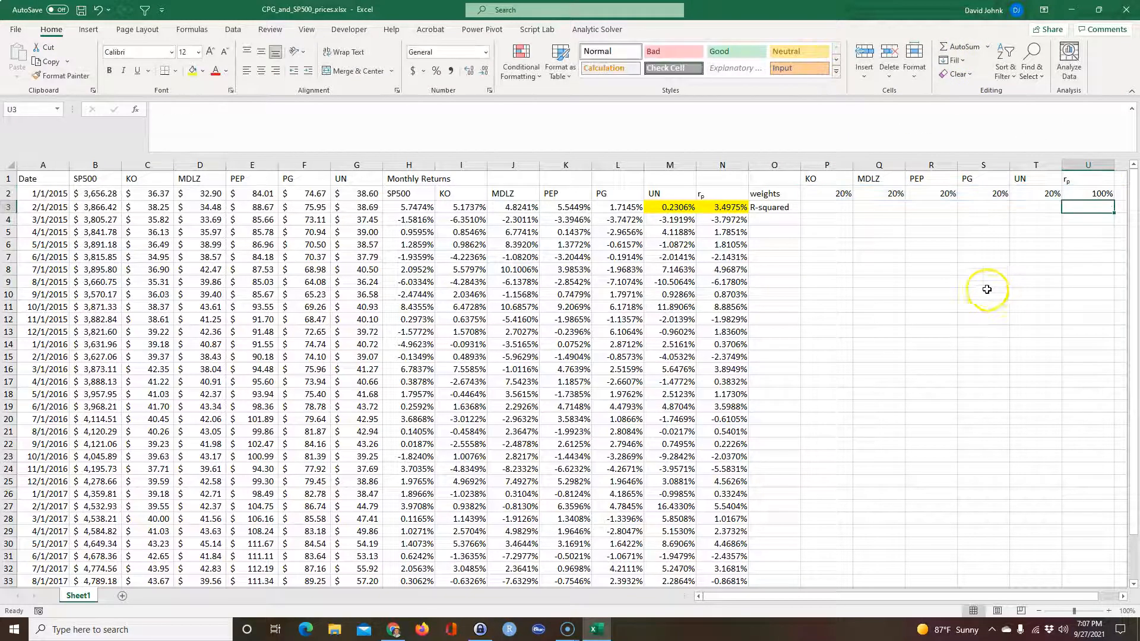
Calculate KO's R-squared in P3 with RSQ, using returns I3:I37 against the S&P 500 returns locked as $H$3:$H$37
left_click(963, 270)
left_click(824, 208)
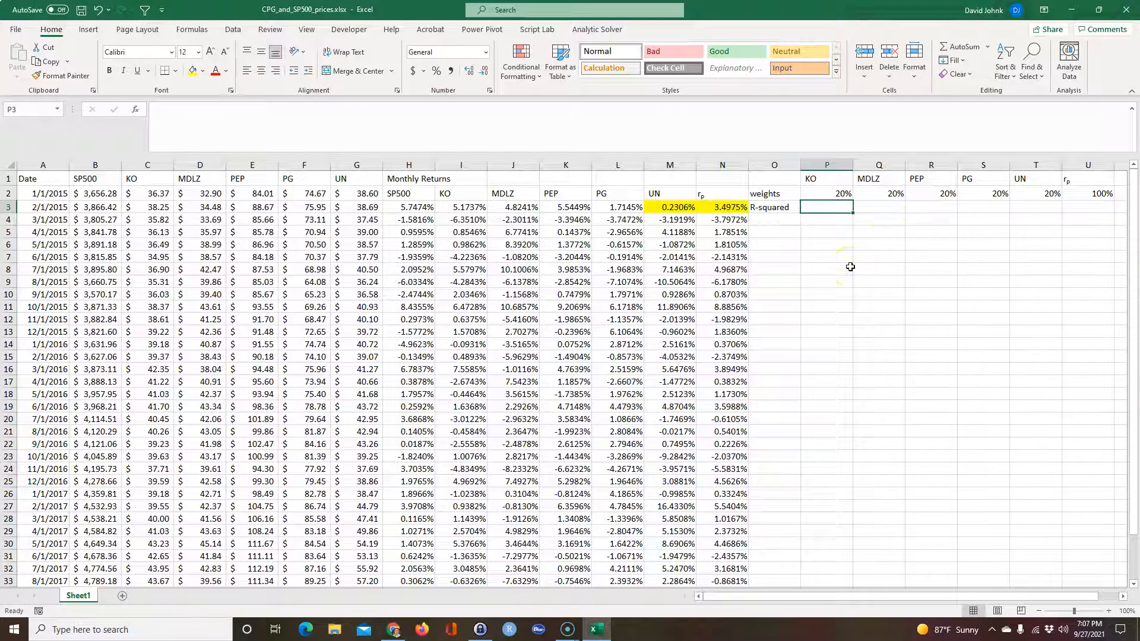
left_click(827, 180)
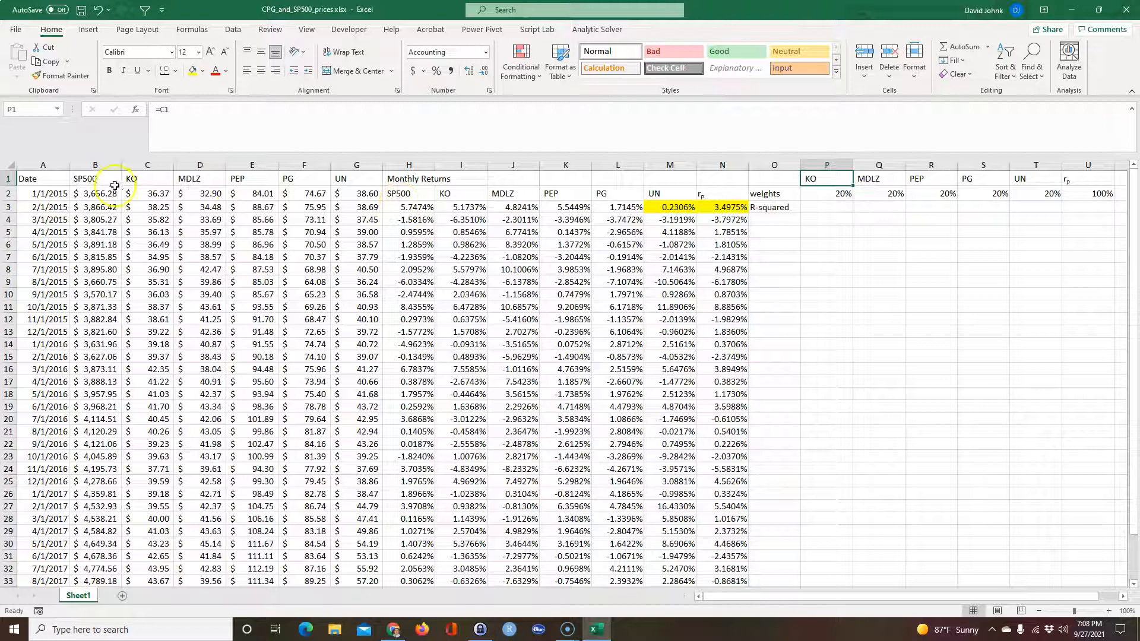
left_click(817, 204)
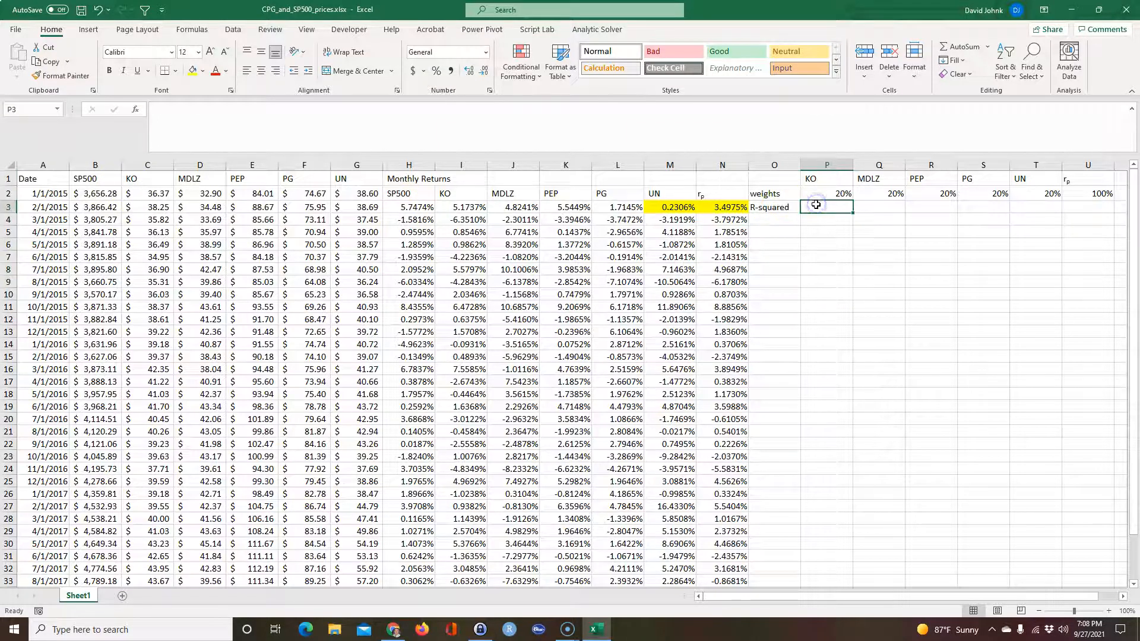
type("=r")
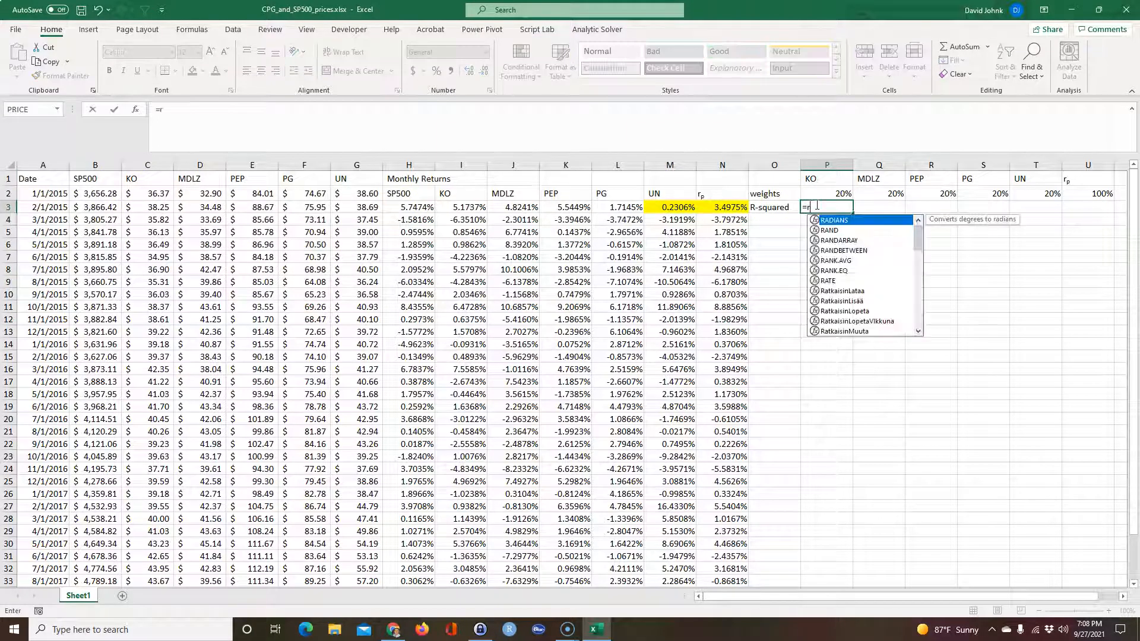
type("sq(")
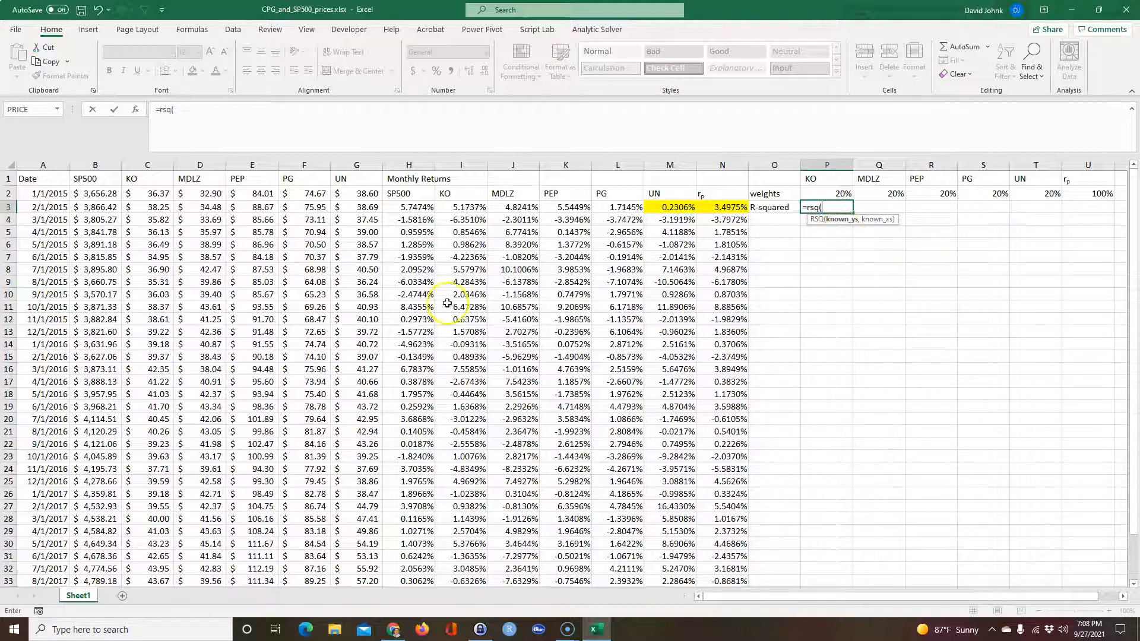
left_click_drag(458, 208, 455, 279)
key("shift+Down")
type(",")
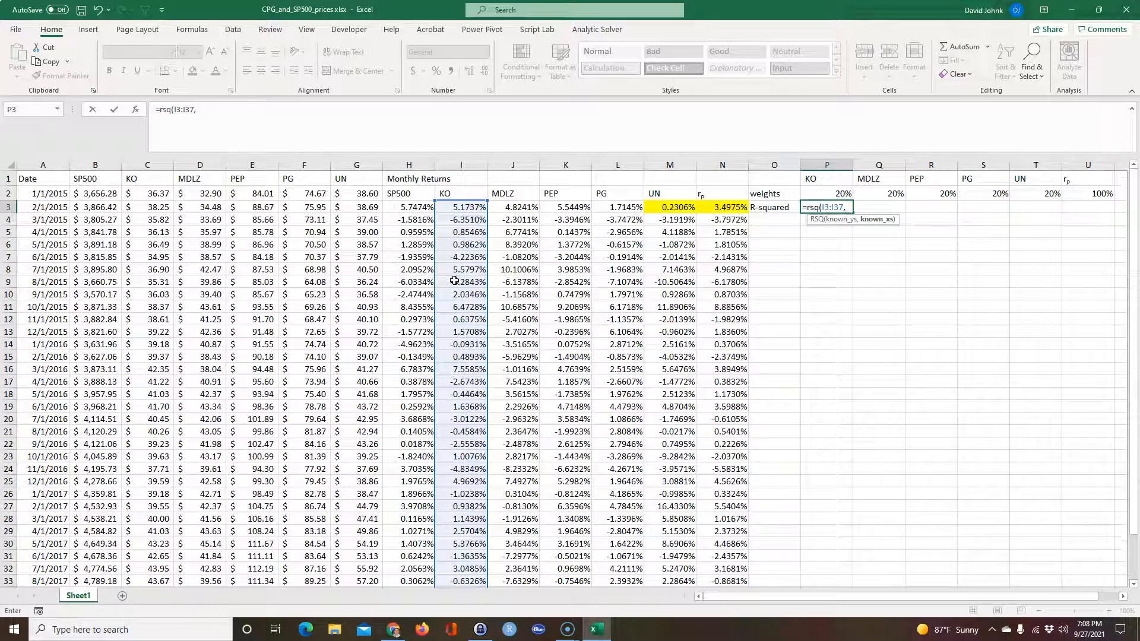
left_click_drag(413, 208, 422, 287)
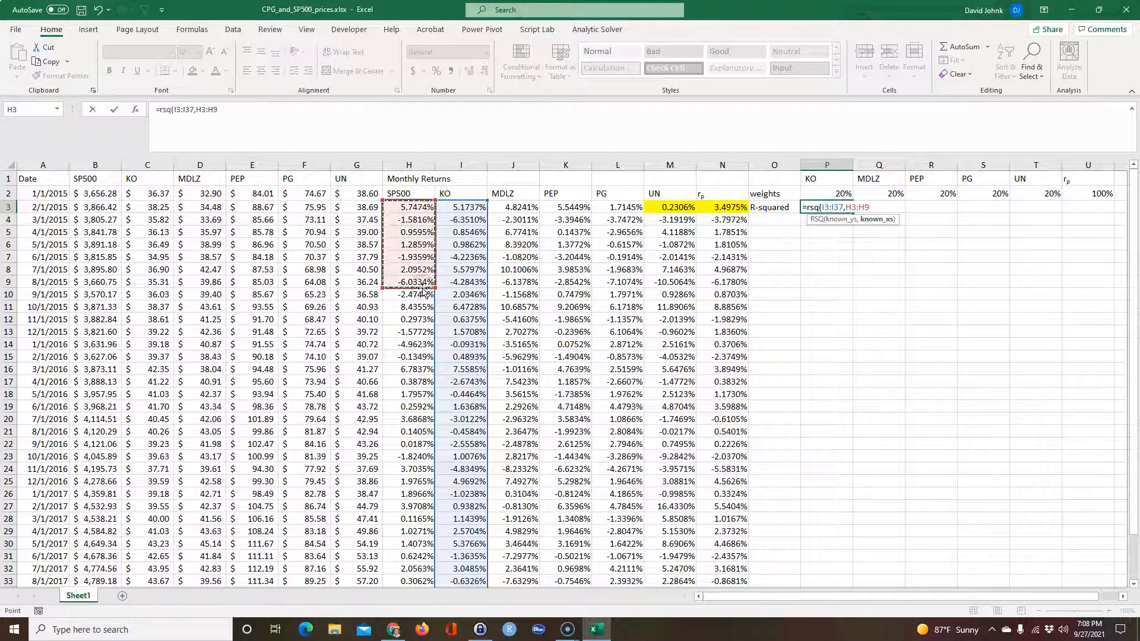
key("shift+Down")
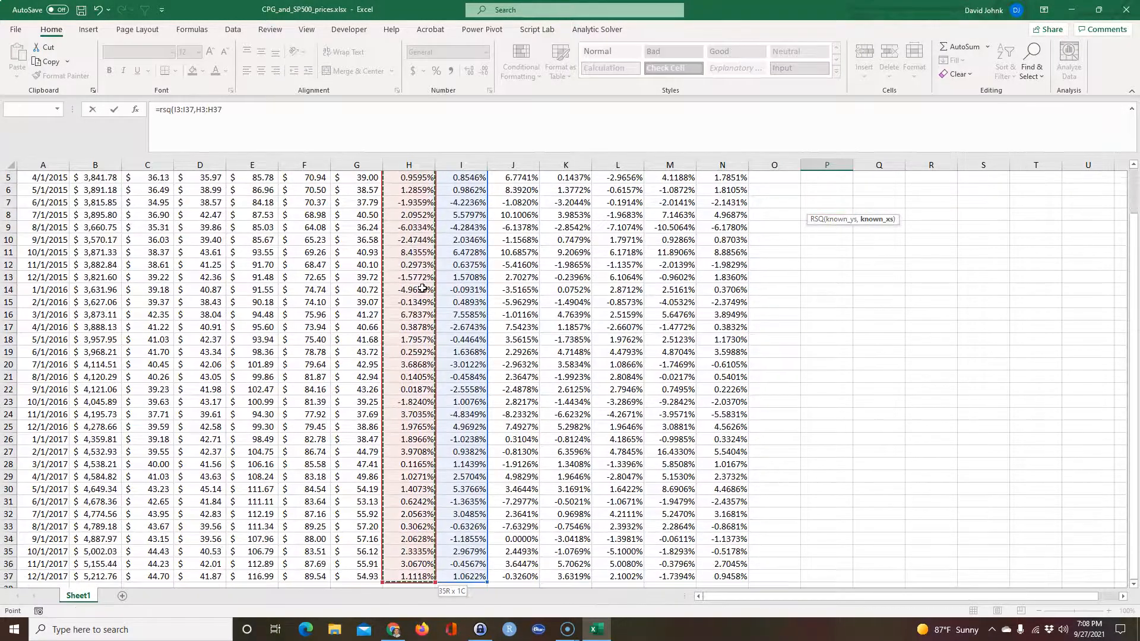
key("F4")
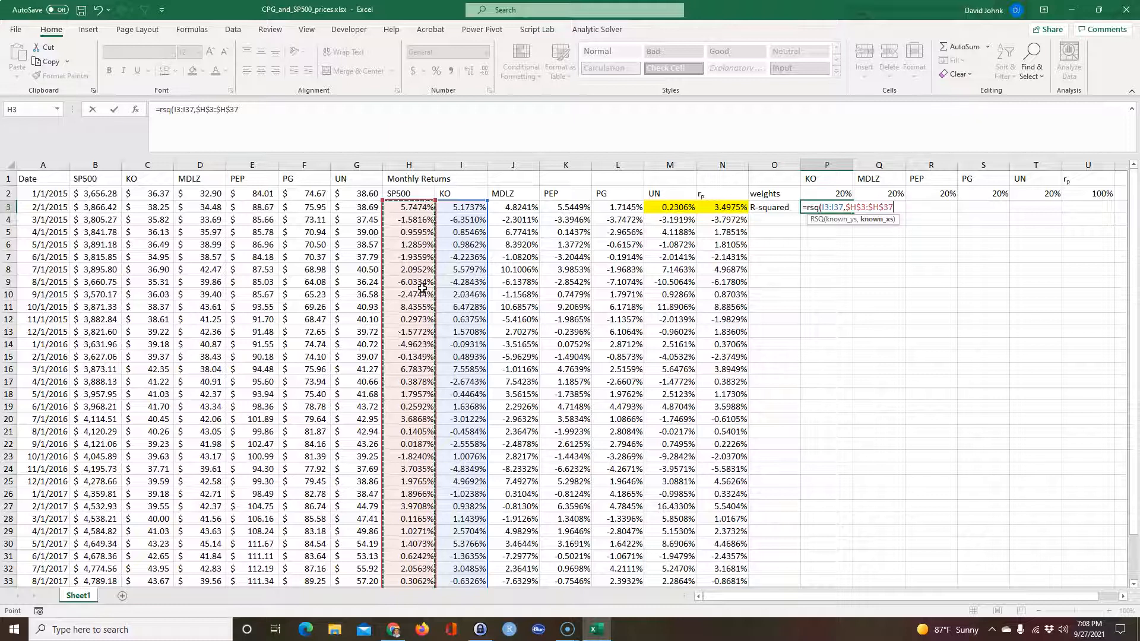
key("Return")
Fill the RSQ formula from P3 across to U3 for the remaining stocks and the portfolio
left_click(825, 207)
left_click_drag(889, 215, 1088, 211)
left_click(1015, 291)
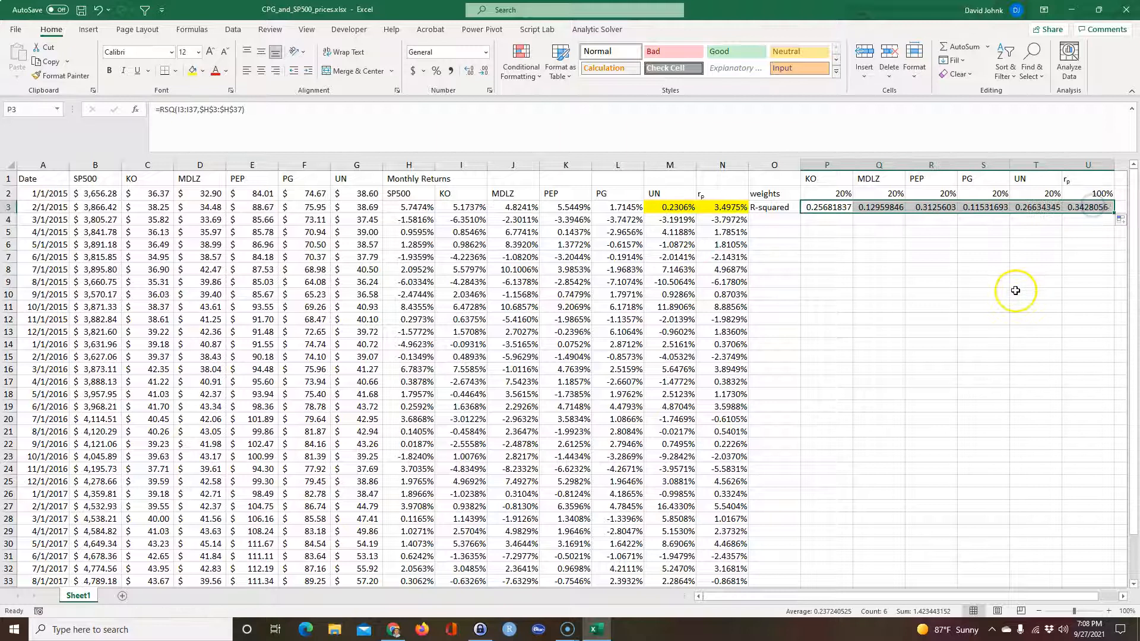
Check which return ranges the filled RSQ formulas in Q3, T3 and U3 reference
double_click(878, 207)
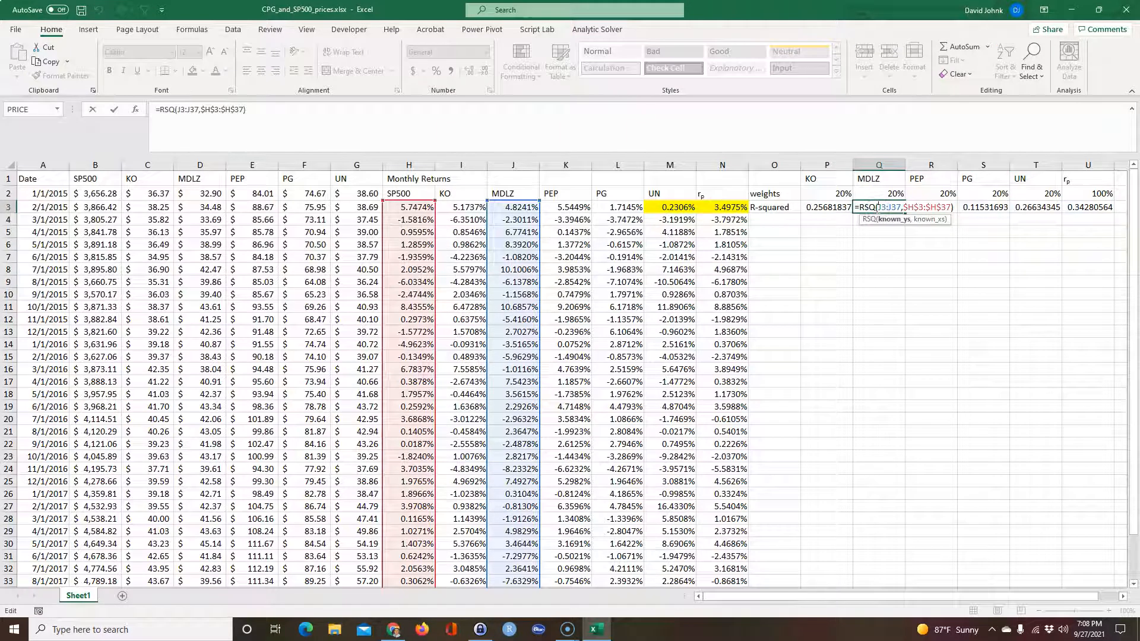
key("Escape")
double_click(1037, 208)
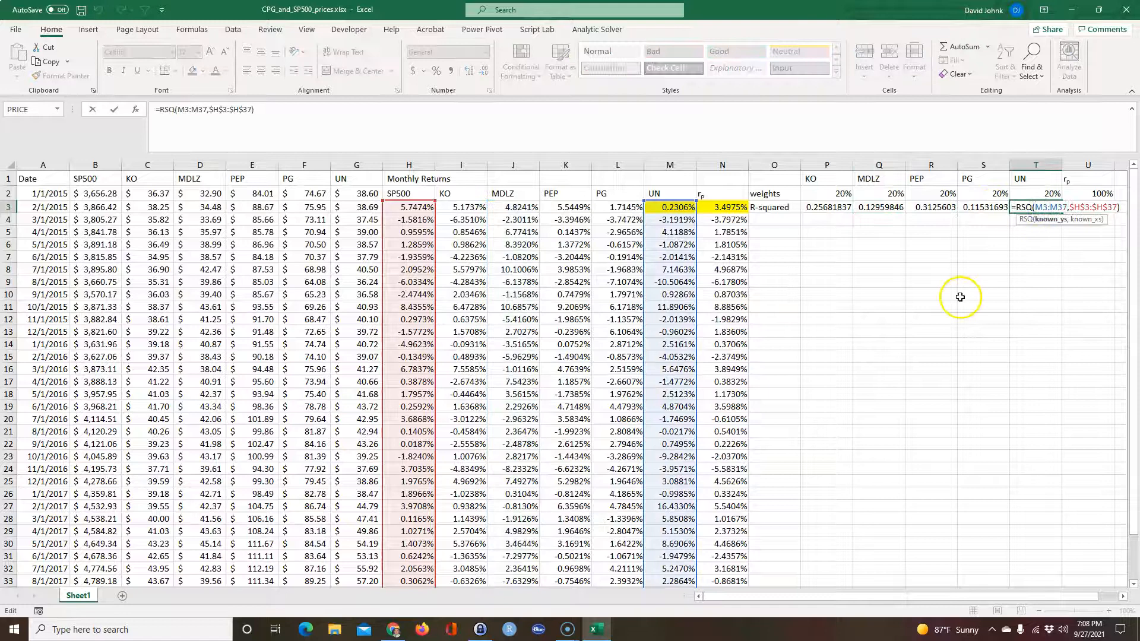
key("Escape")
key("Right")
key("F2")
key("Escape")
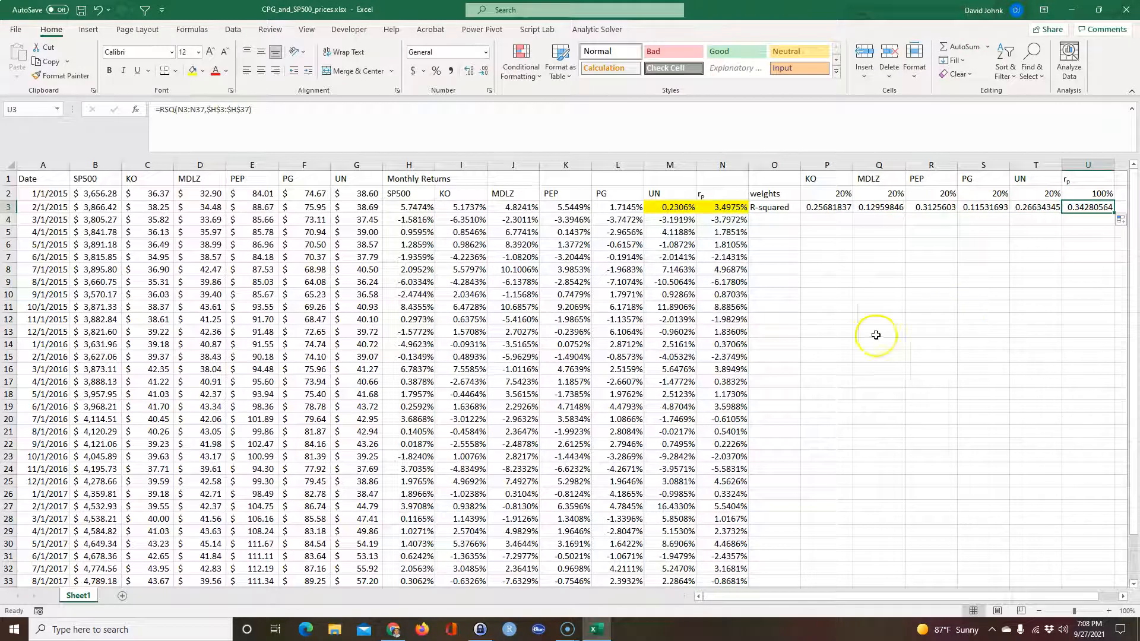
Copy the portfolio's R-squared from U3 in Excel, paste it as the Part 3 answer in Accepi and submit it
key("alt+Tab")
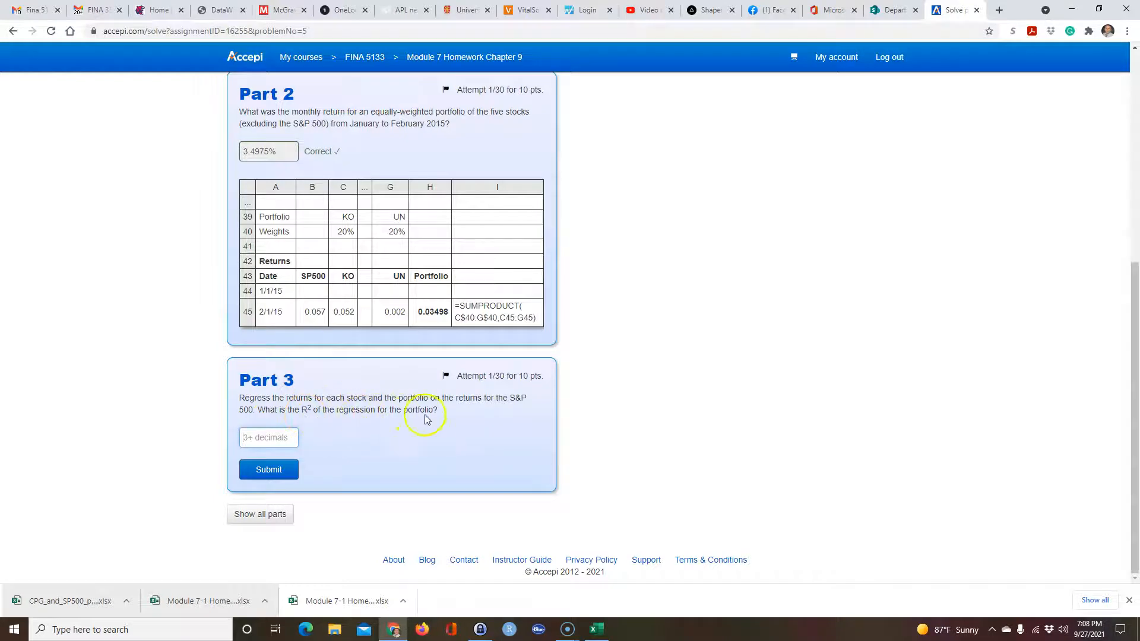
key("alt+Tab")
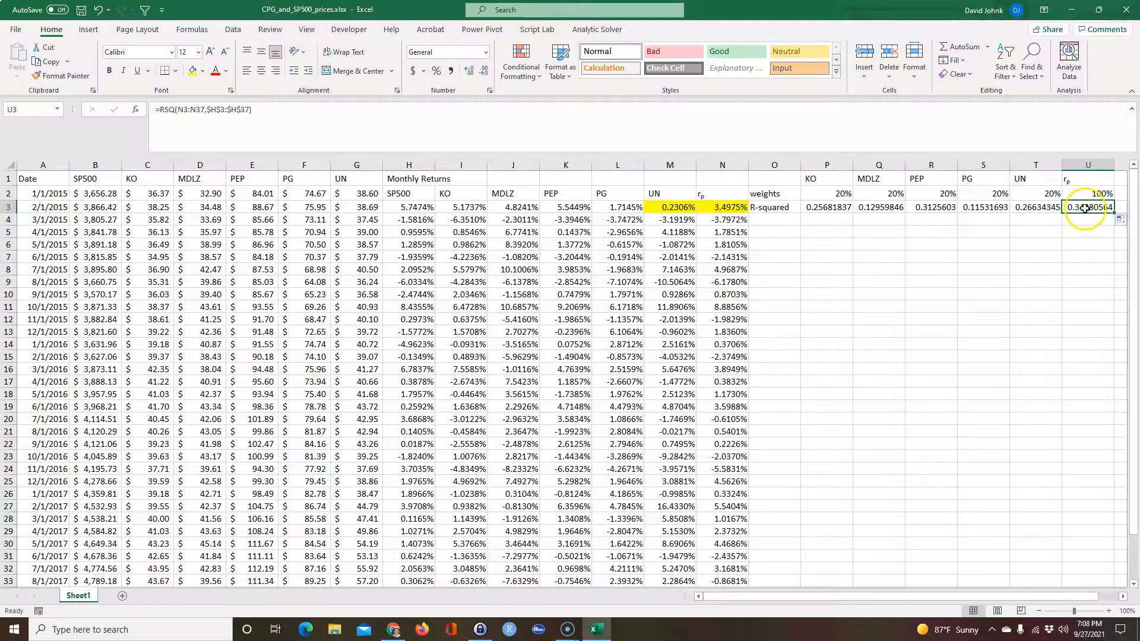
right_click(1086, 209)
left_click(987, 231)
key("alt+Tab")
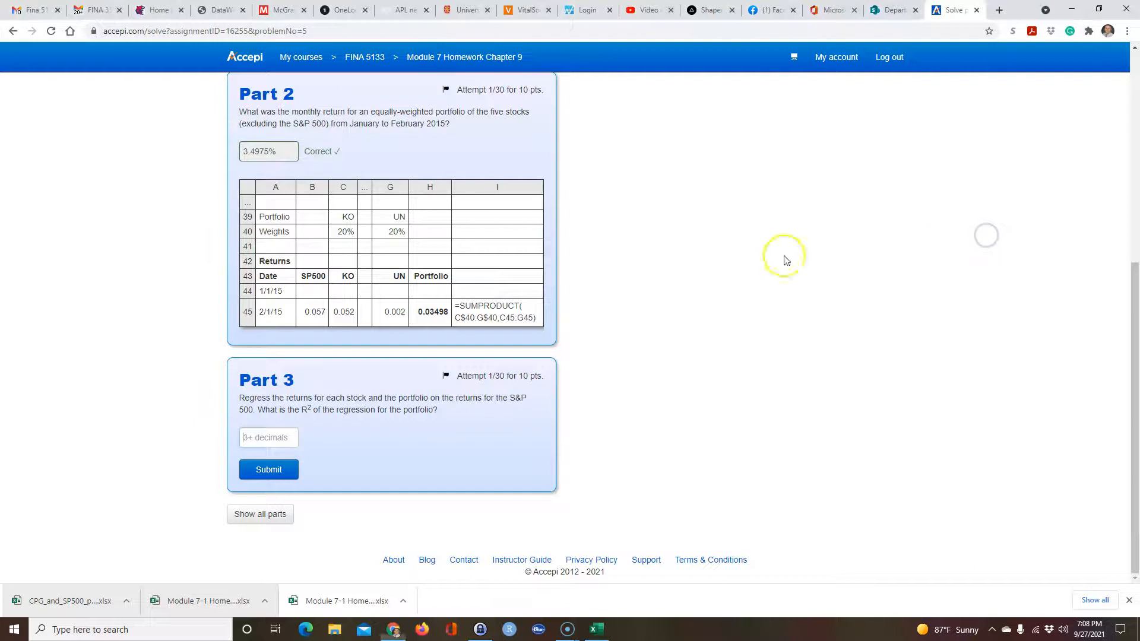
right_click(271, 440)
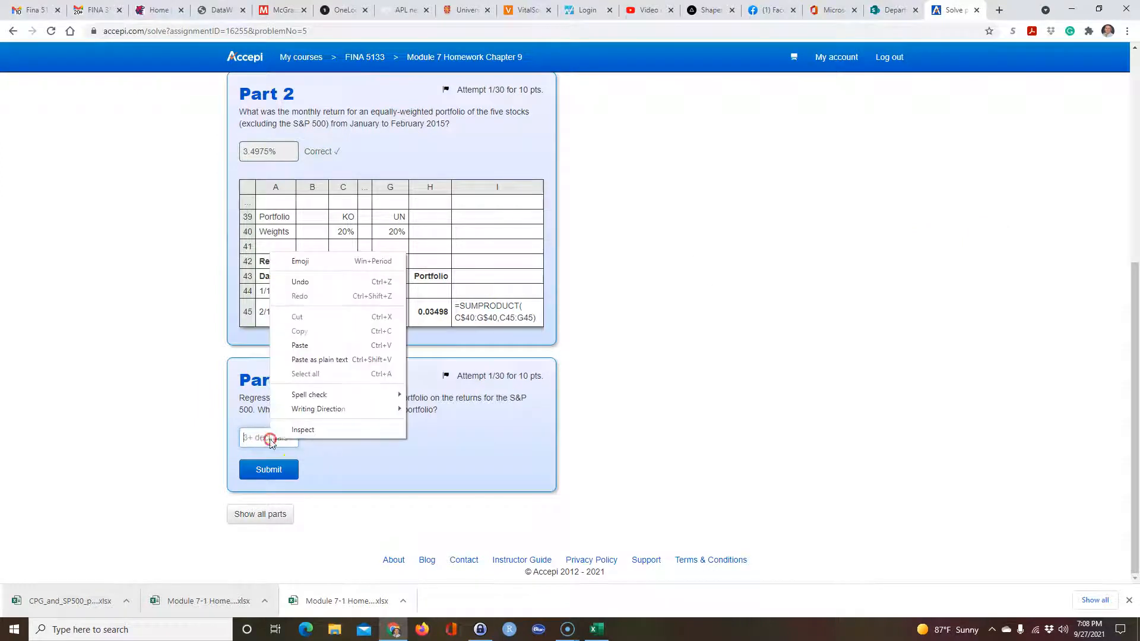
left_click(299, 348)
left_click(268, 470)
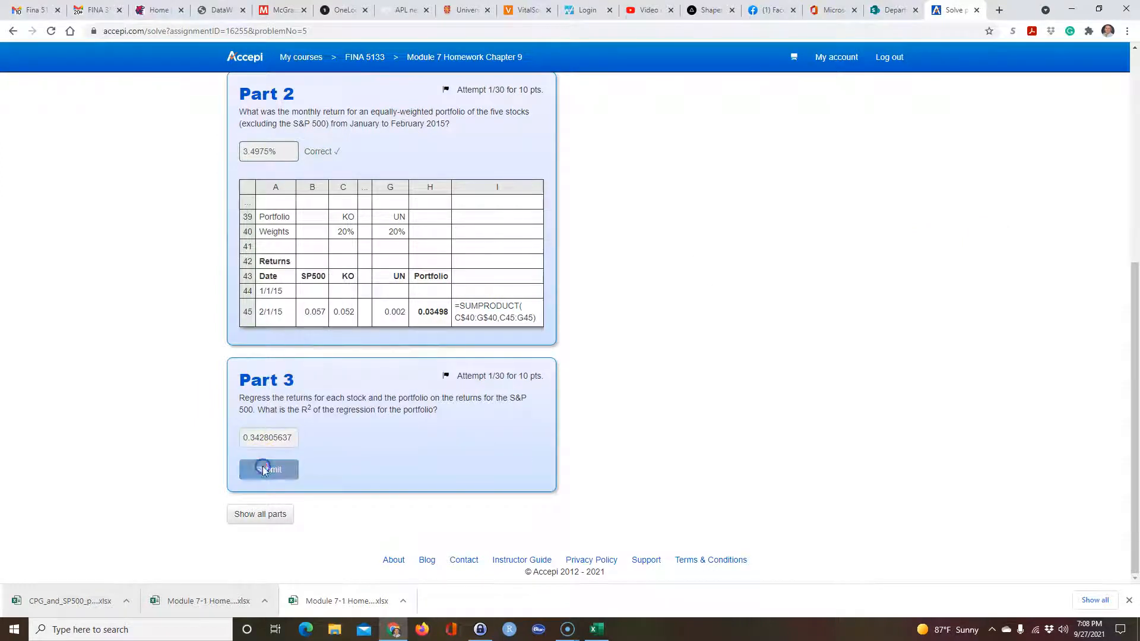
Read the Part 4 question in Accepi, and copy the ticker and weights block O1:U2 to O7 in the Excel sheet
scroll(484, 422, "down", 5)
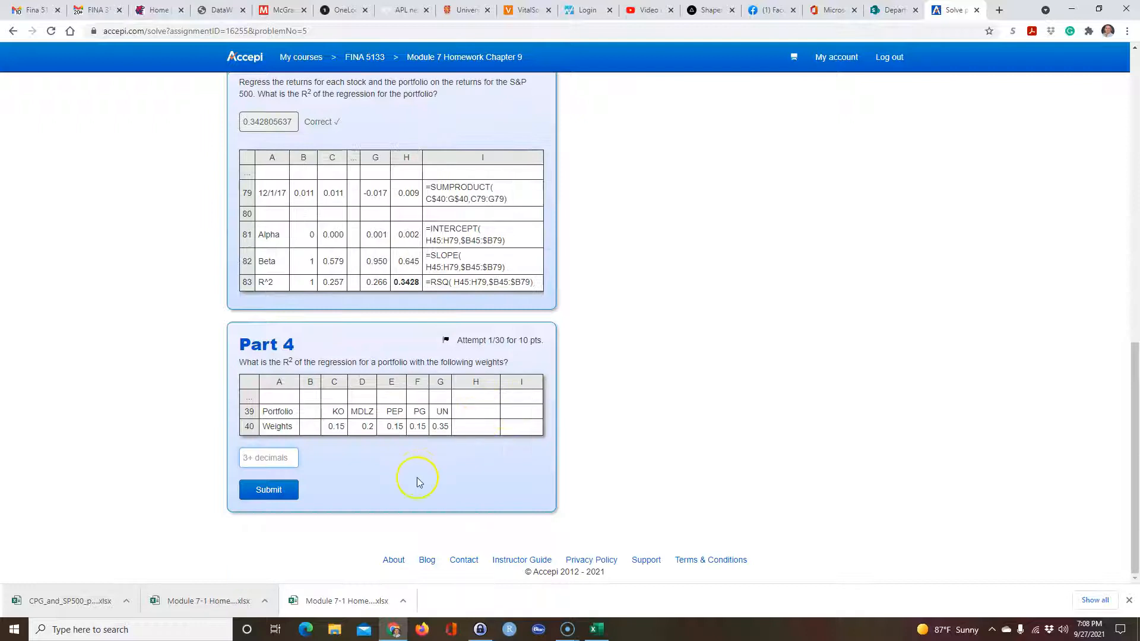
scroll(427, 462, "up", 1)
scroll(426, 462, "down", 1)
left_click(290, 360)
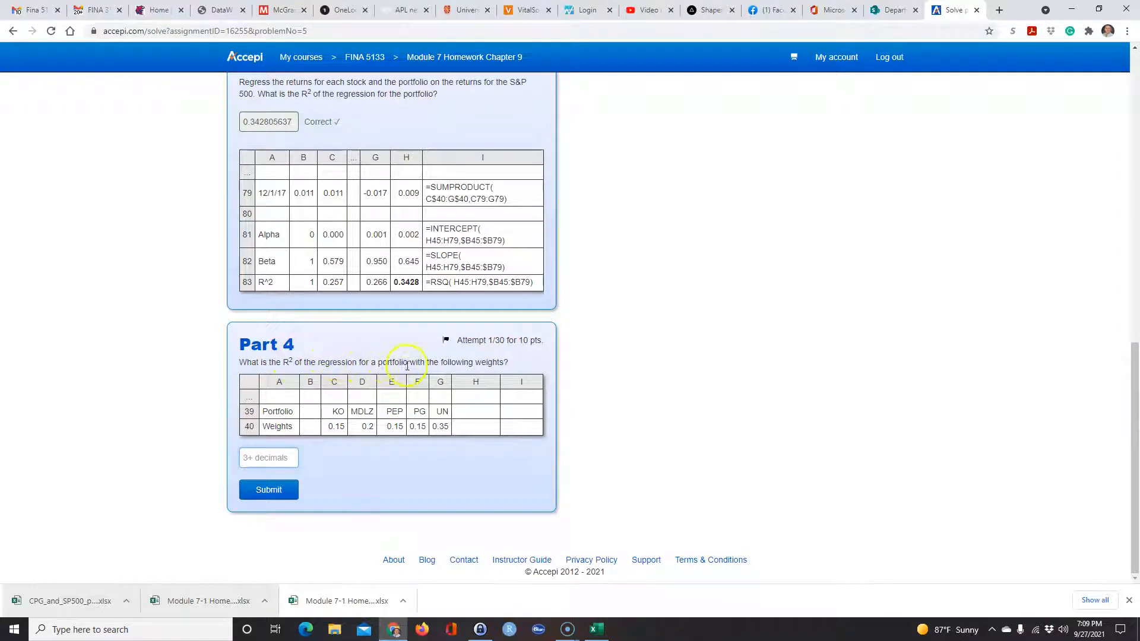
key("alt+Tab")
key("ctrl+c")
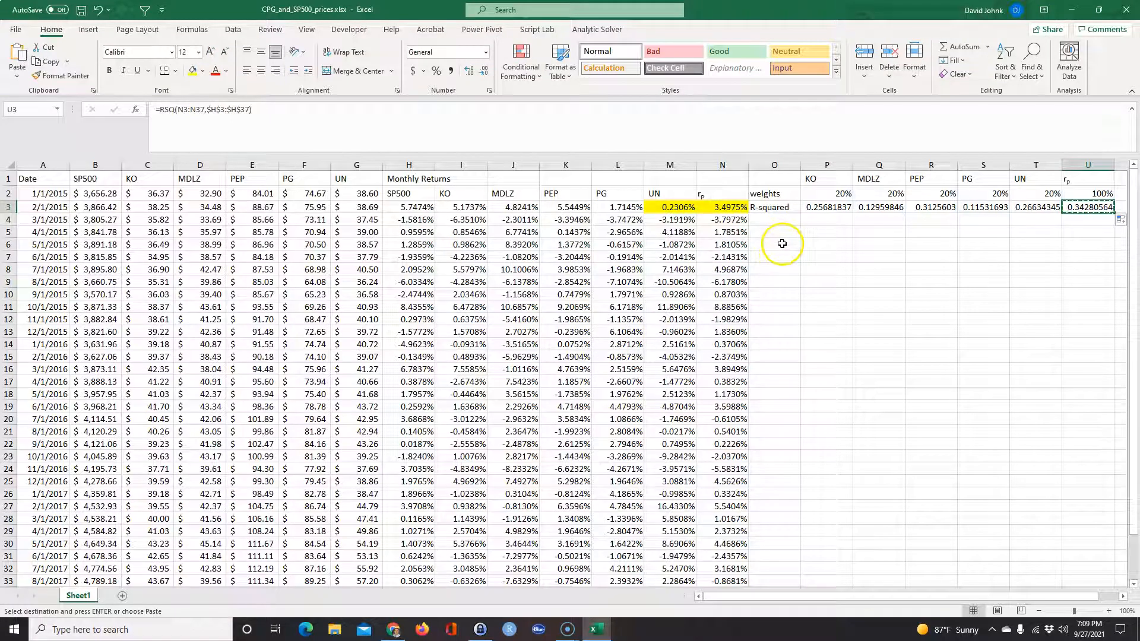
left_click_drag(780, 183, 1074, 187)
right_click(1073, 187)
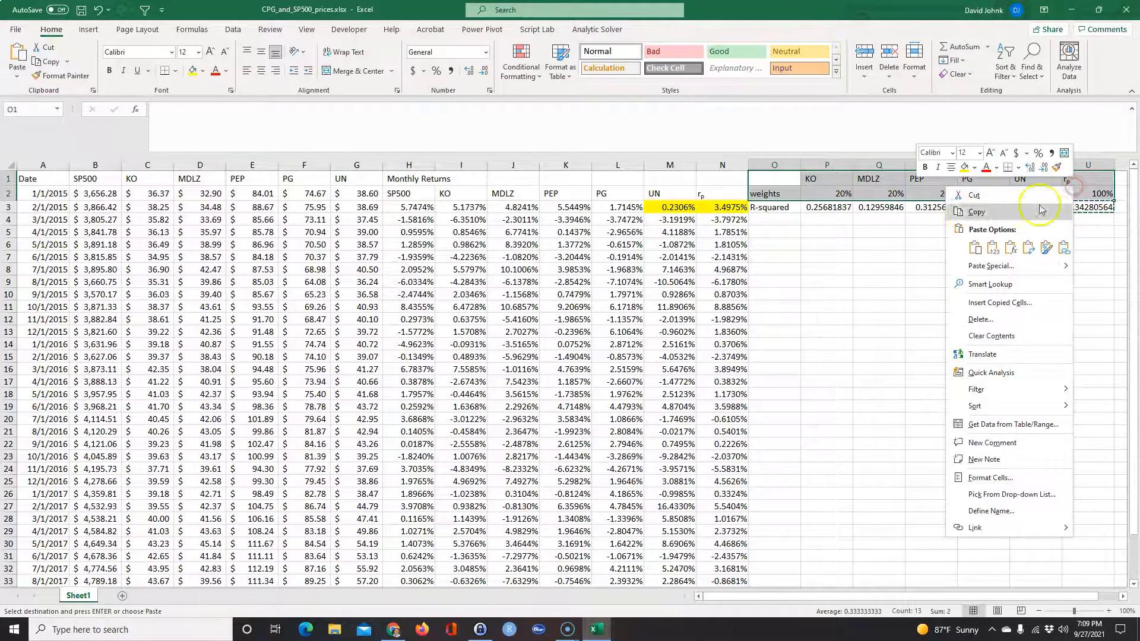
left_click(969, 215)
left_click(765, 261)
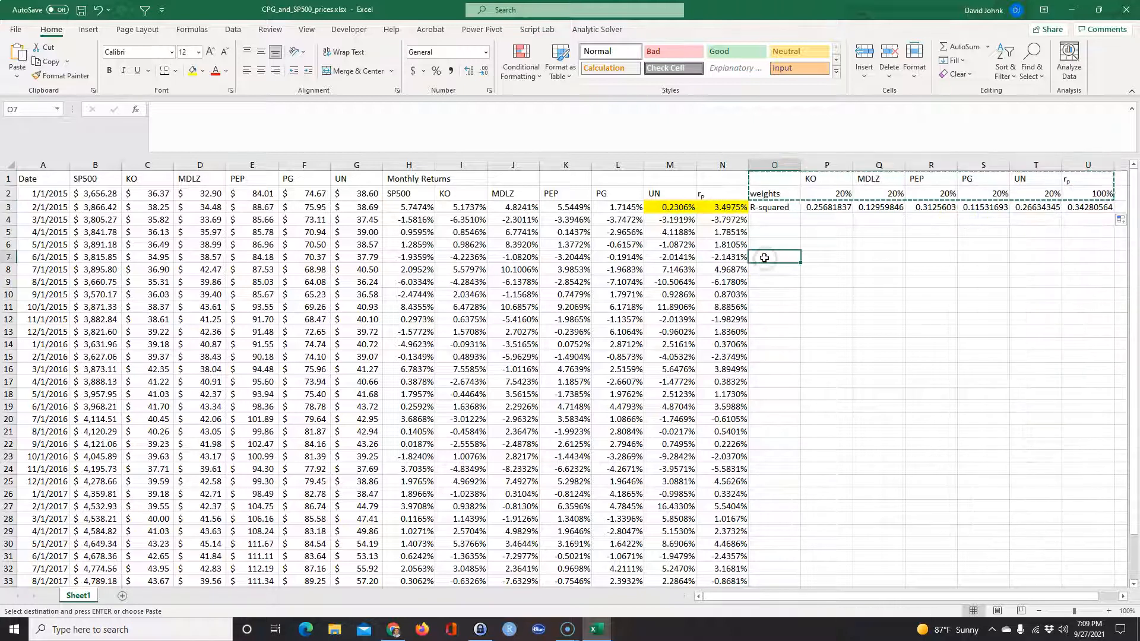
key("ctrl+v")
left_click(805, 342)
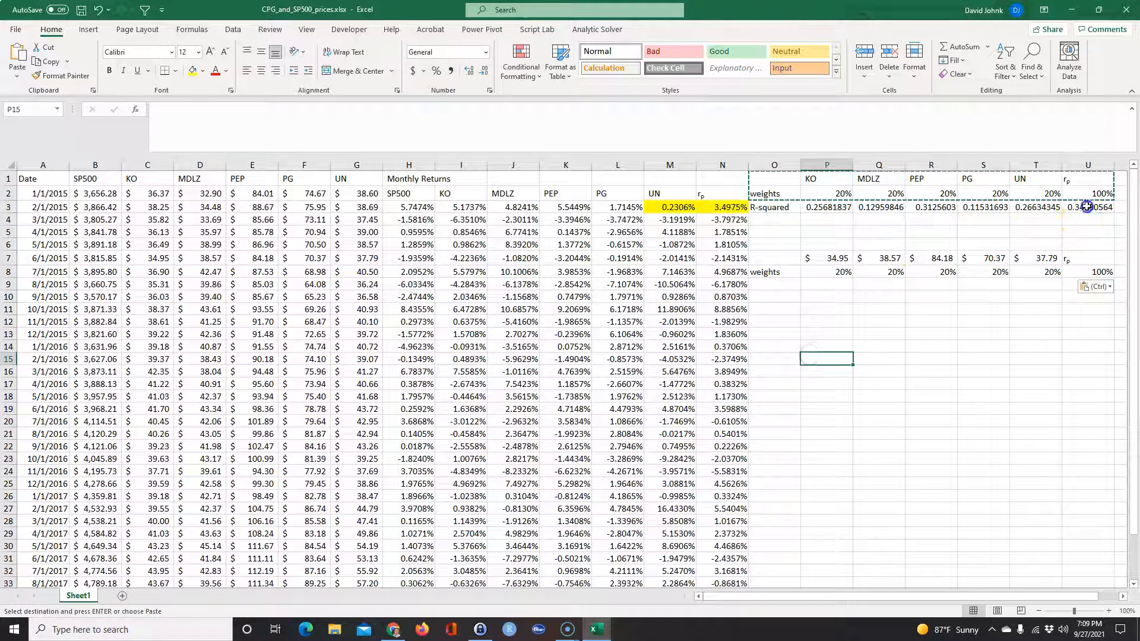
Highlight the submitted portfolio R-squared in U3 with yellow fill
left_click(1087, 208)
left_click(201, 71)
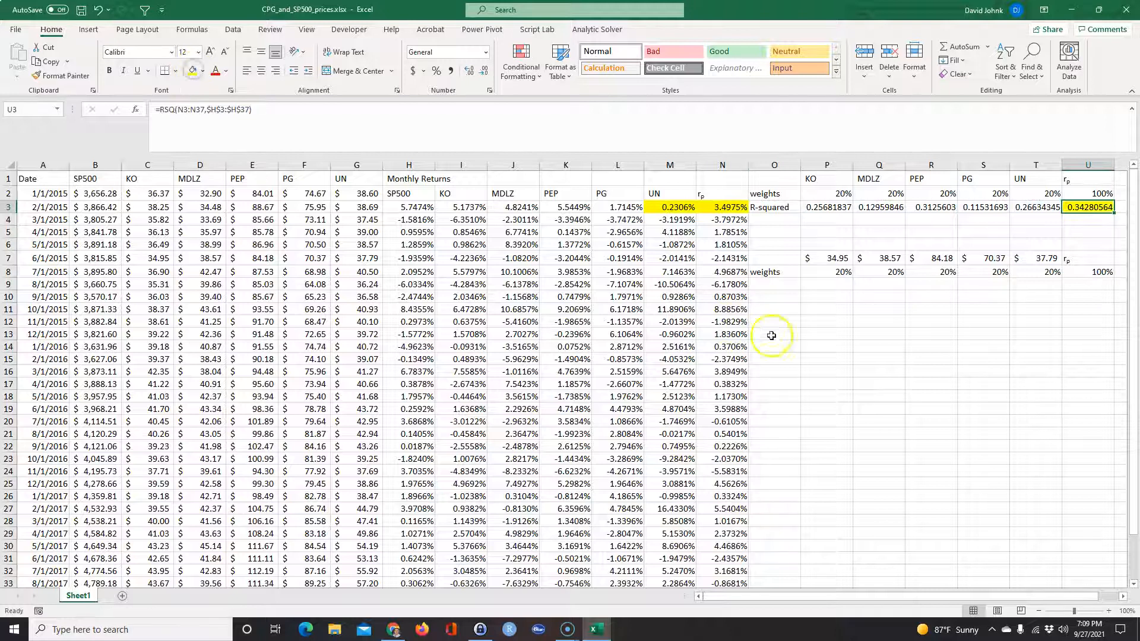
left_click(798, 333)
Restore the stock tickers above the second weights row by linking P7 to P1 and filling the formula across to T7
left_click(823, 259)
left_click(839, 367)
left_click(829, 261)
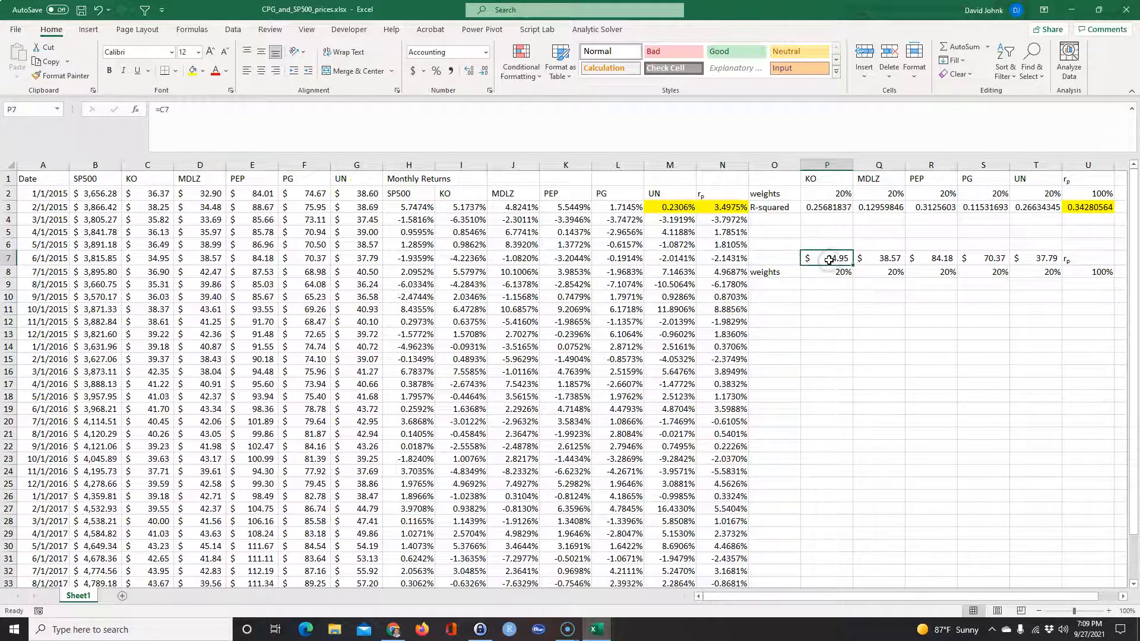
type("=")
left_click(813, 178)
key("Return")
left_click(828, 257)
left_click_drag(853, 265, 1076, 267)
left_click(980, 334)
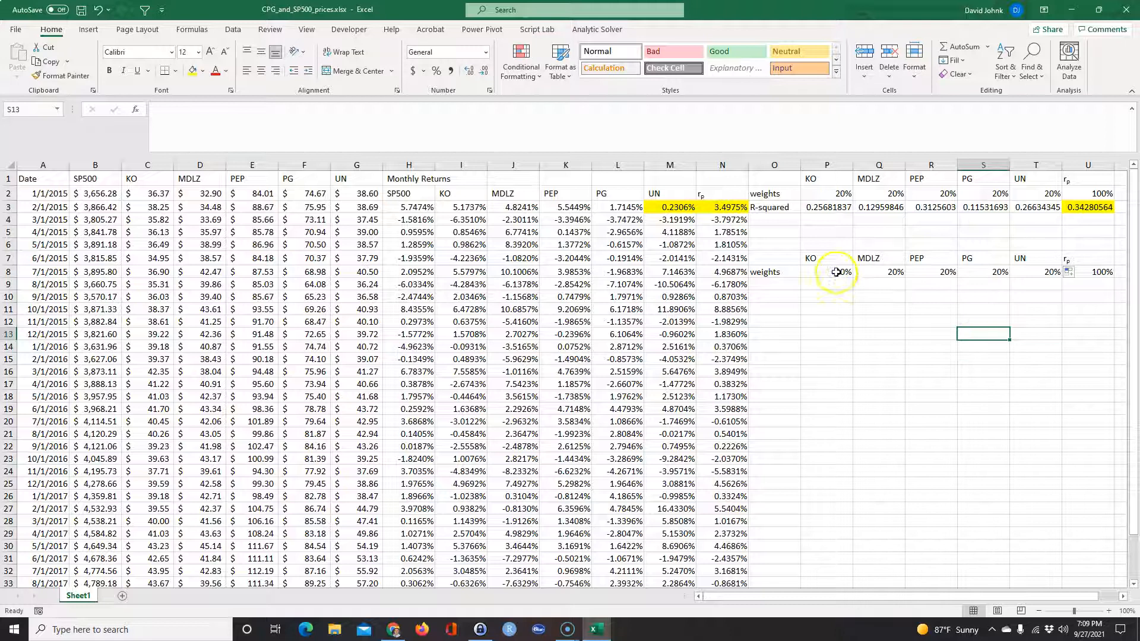
Copy the R-squared row O3:U3 to O9 beneath the second set of weights
double_click(836, 272)
left_click(832, 348)
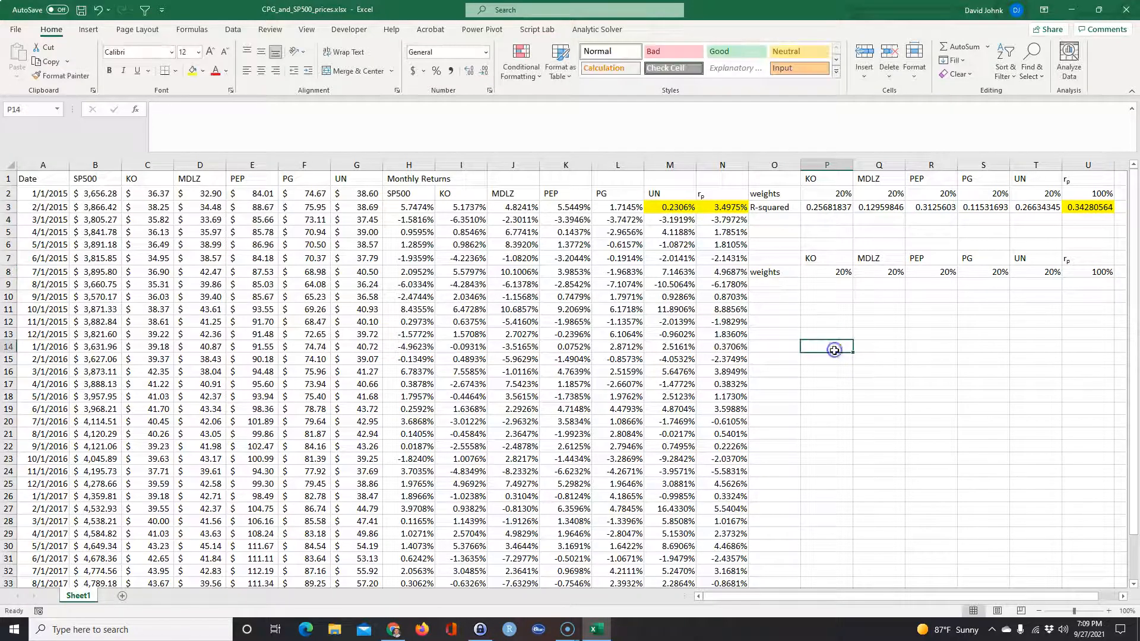
left_click_drag(769, 207, 1091, 207)
right_click(1092, 207)
left_click(998, 230)
left_click(771, 283)
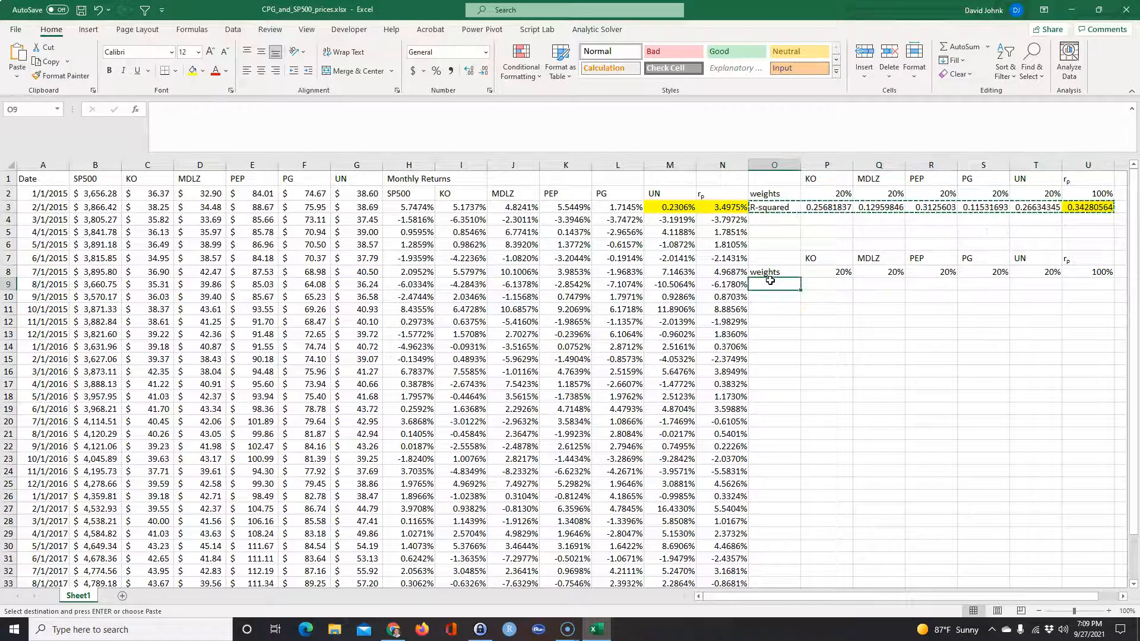
key("ctrl+v")
left_click(811, 385)
double_click(827, 284)
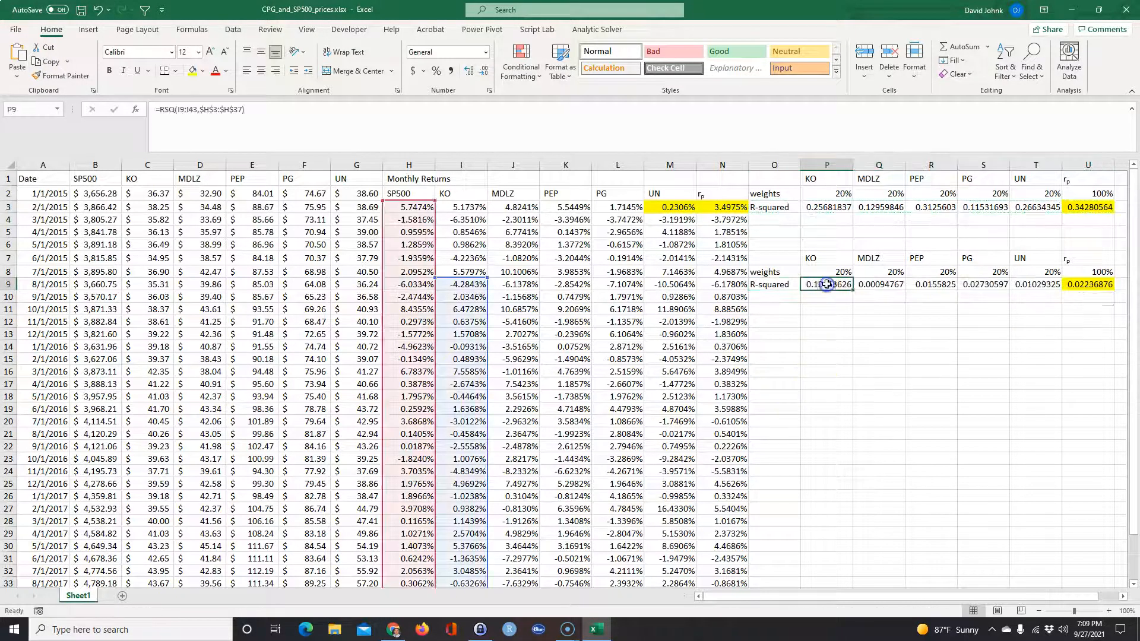
left_click(461, 272)
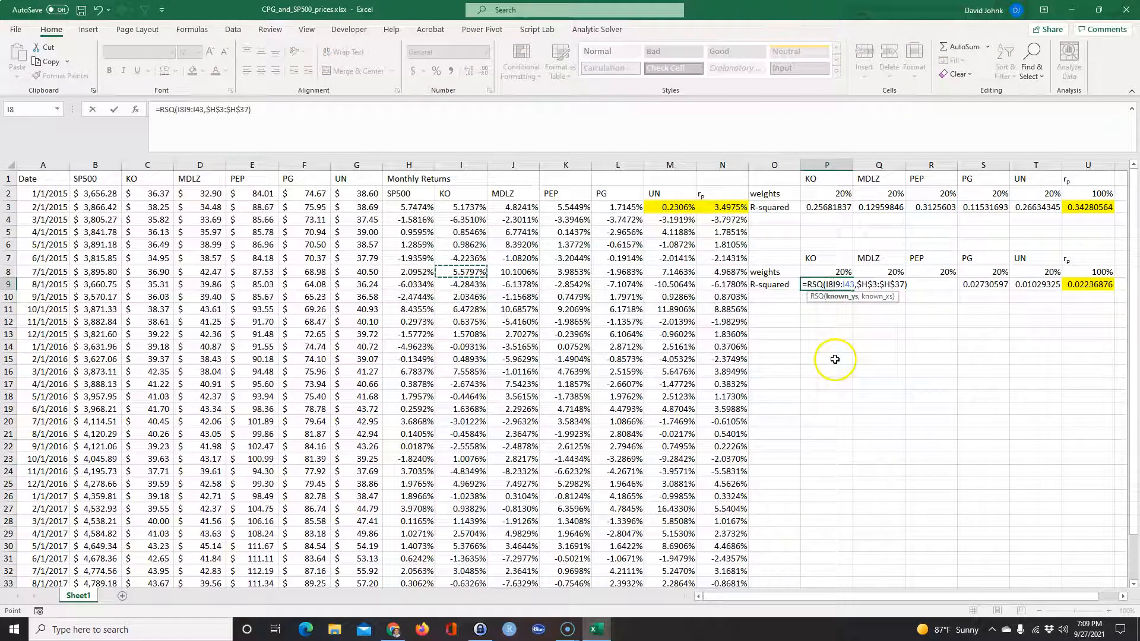
key("Escape")
Move the known y range of the RSQ formula in P9 to I3:I37, and fill the corrected formula across to U9
double_click(828, 285)
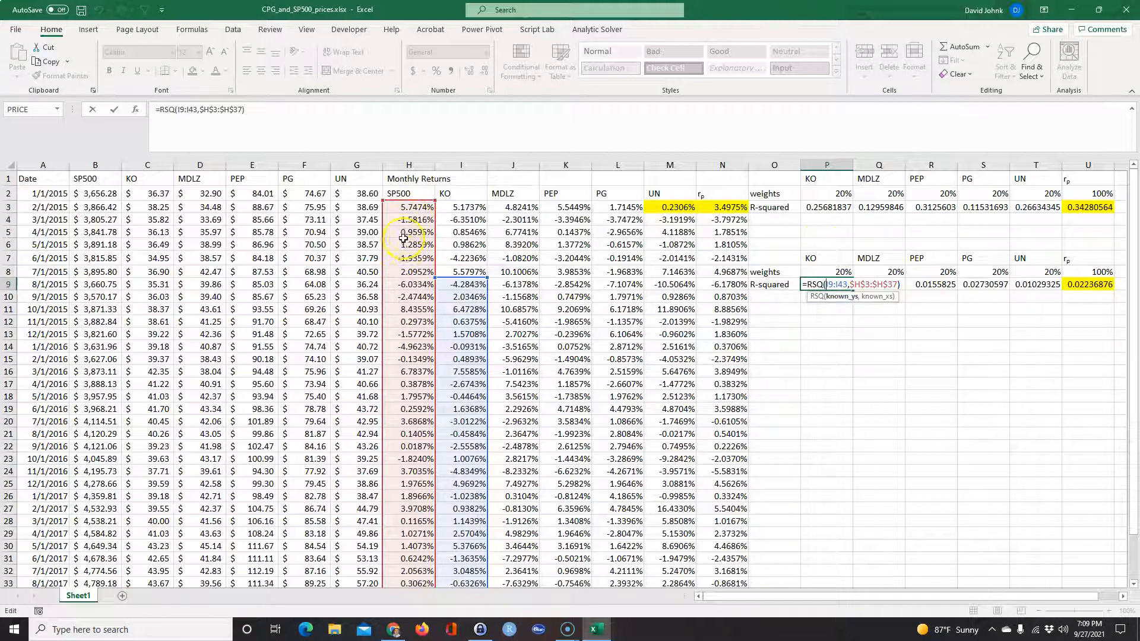
left_click_drag(465, 277, 465, 203)
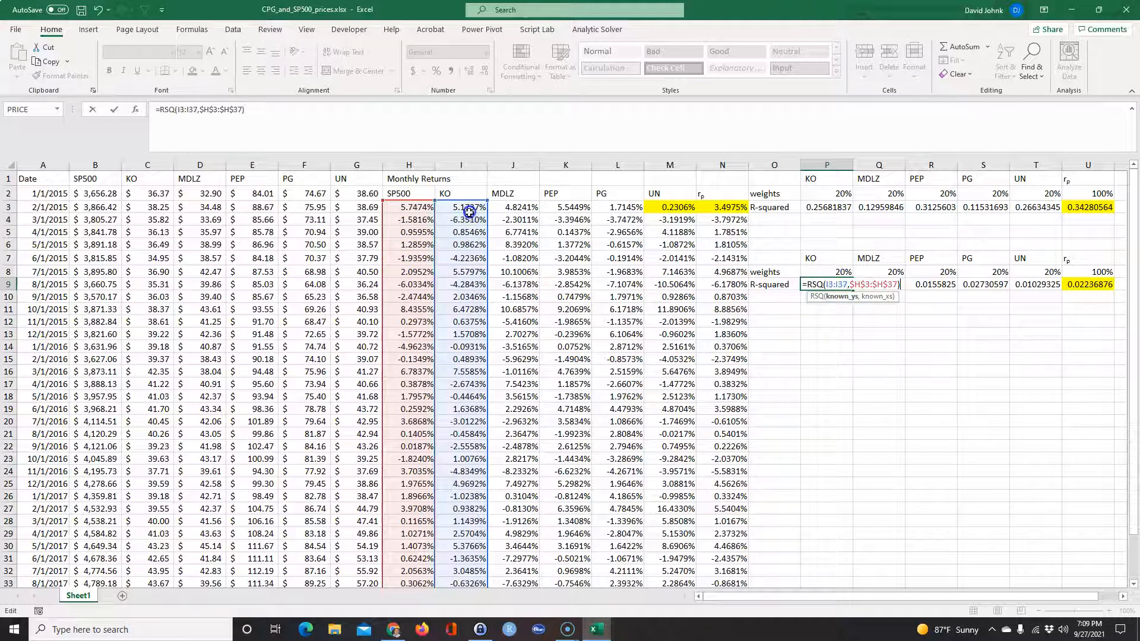
left_click(832, 367)
left_click(830, 285)
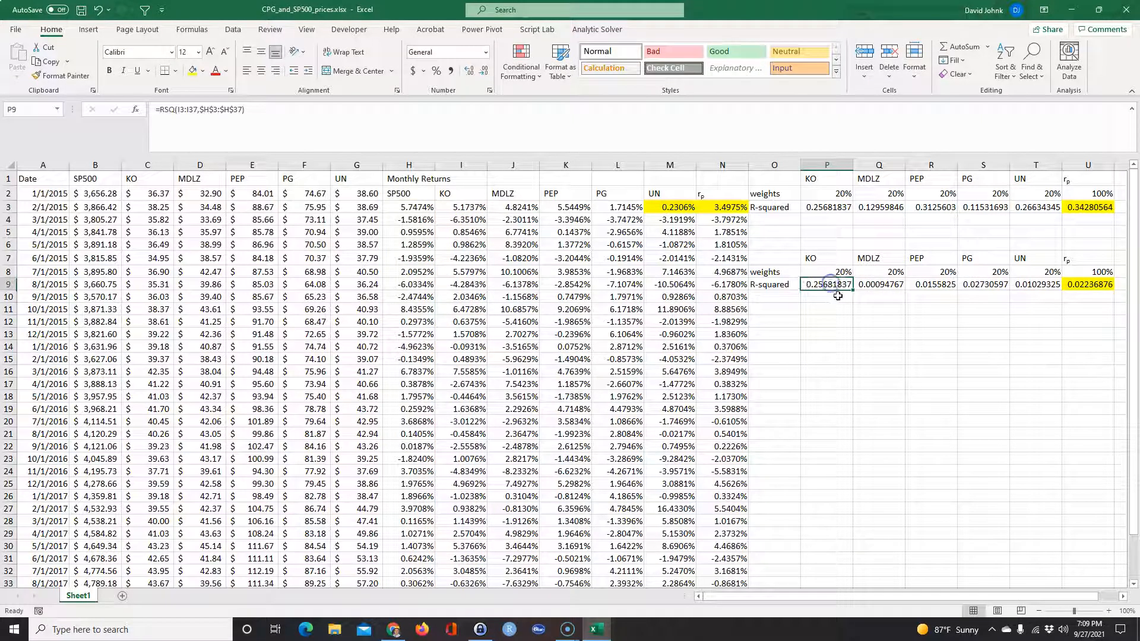
left_click_drag(850, 292, 1091, 301)
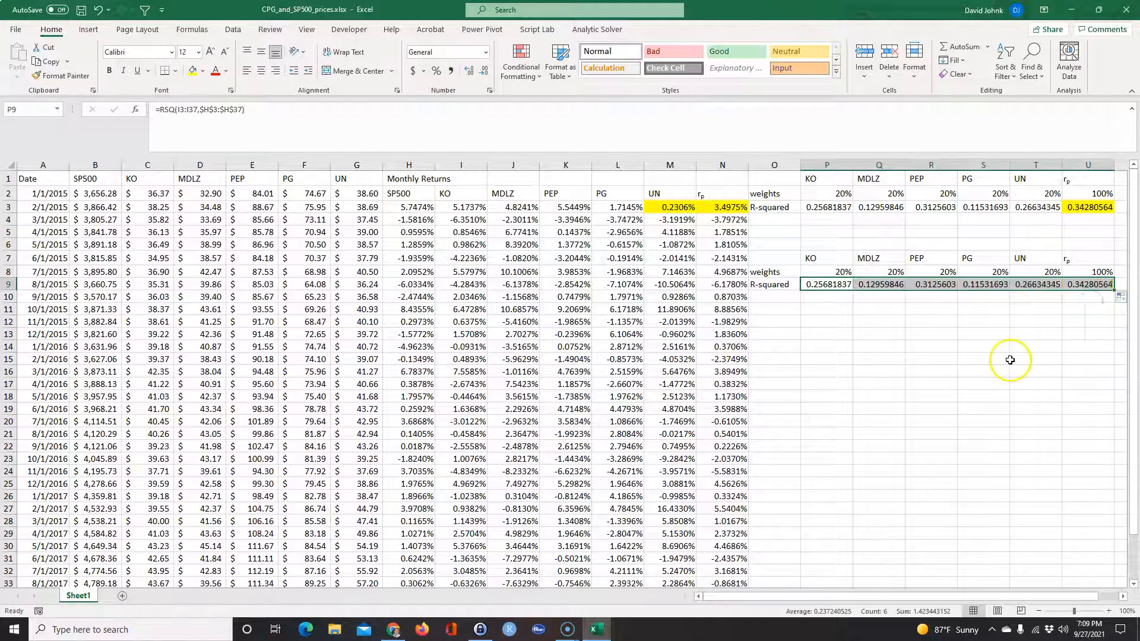
Check Part 4's portfolio weights on the Accepi page and set the KO weight in P8 to 15% in Excel
left_click(1012, 358)
left_click(837, 273)
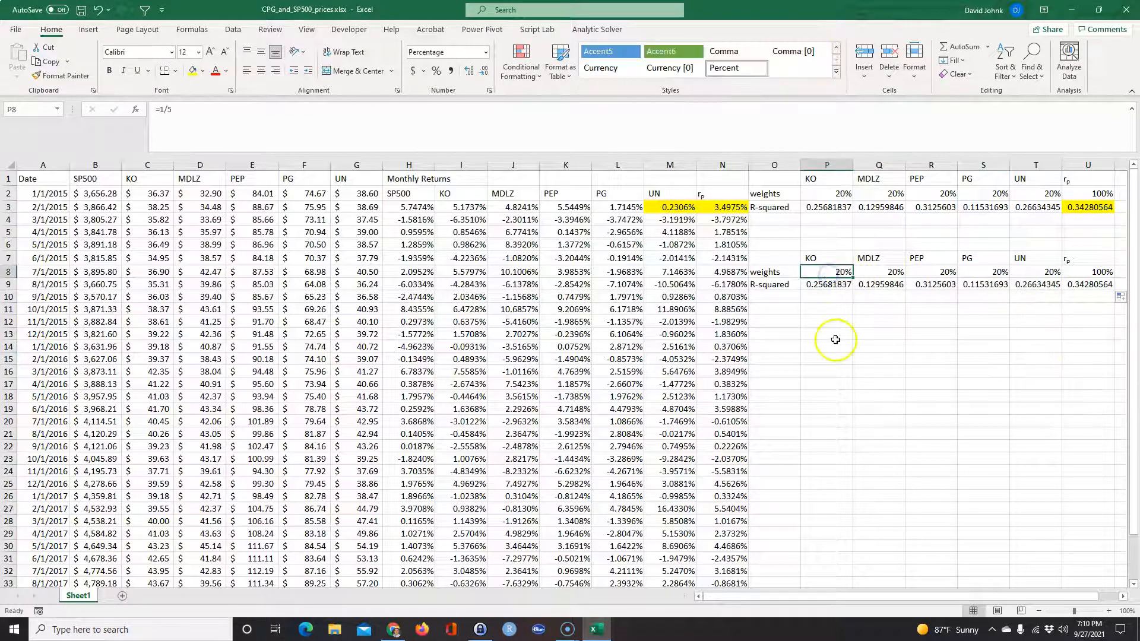
key("alt+Tab")
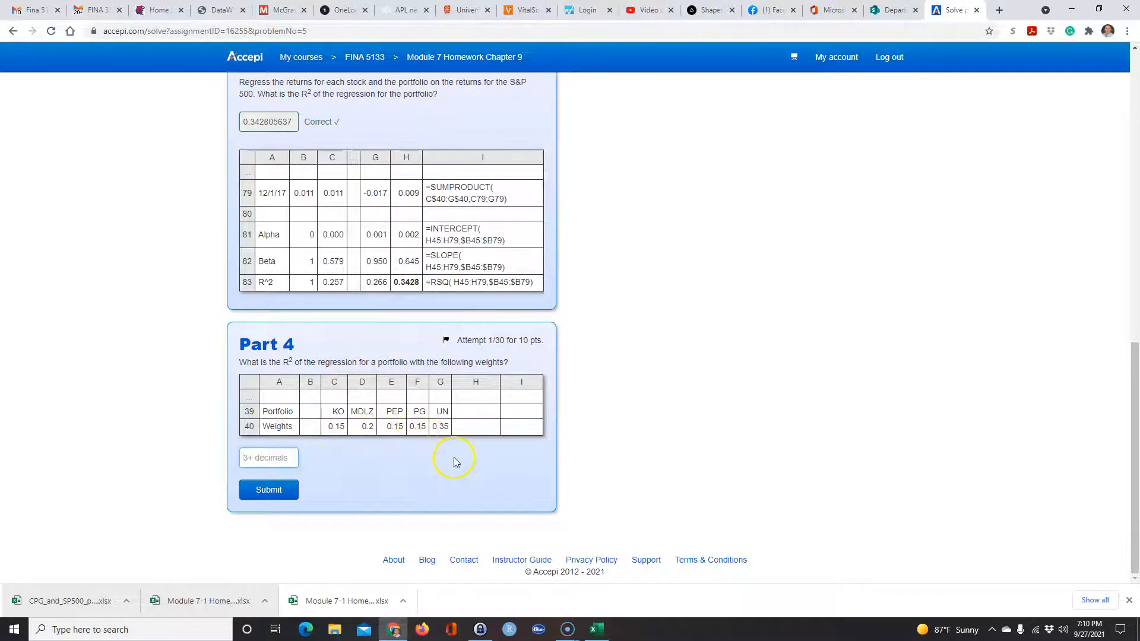
key("alt+Tab")
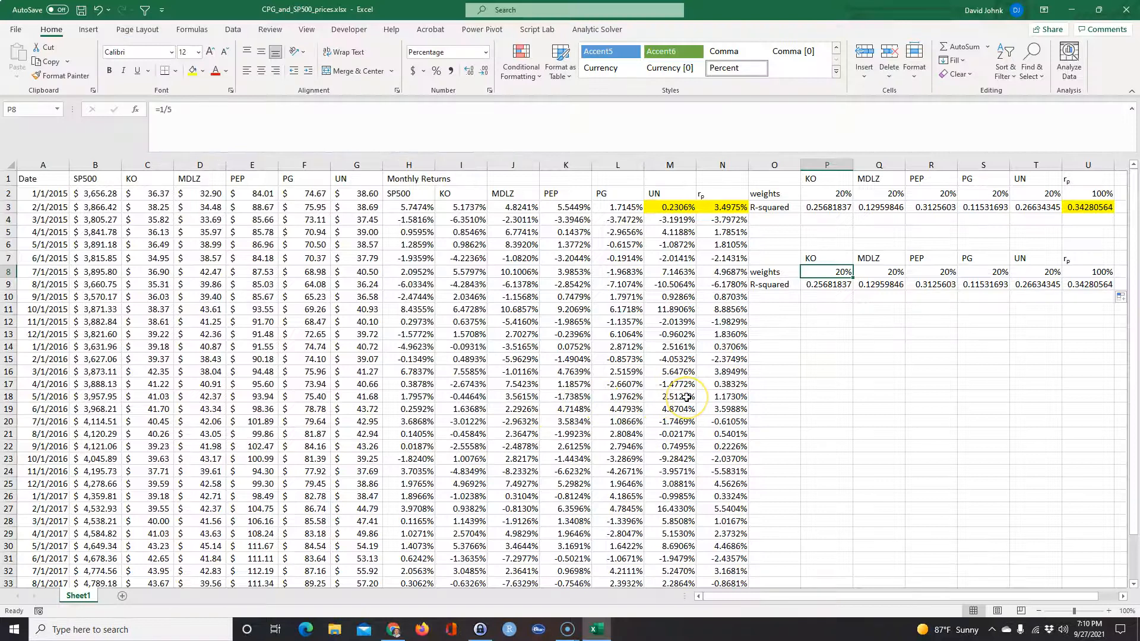
key("BackSpace")
key("BackSpace")
key("BackSpace")
key("BackSpace")
type("15")
key("Return")
key("Up")
Following Part 4's weights on Accepi, set the second portfolio's MDLZ weight in Q8 to 20% and PEP weight in R8 to 15%
key("alt+Tab")
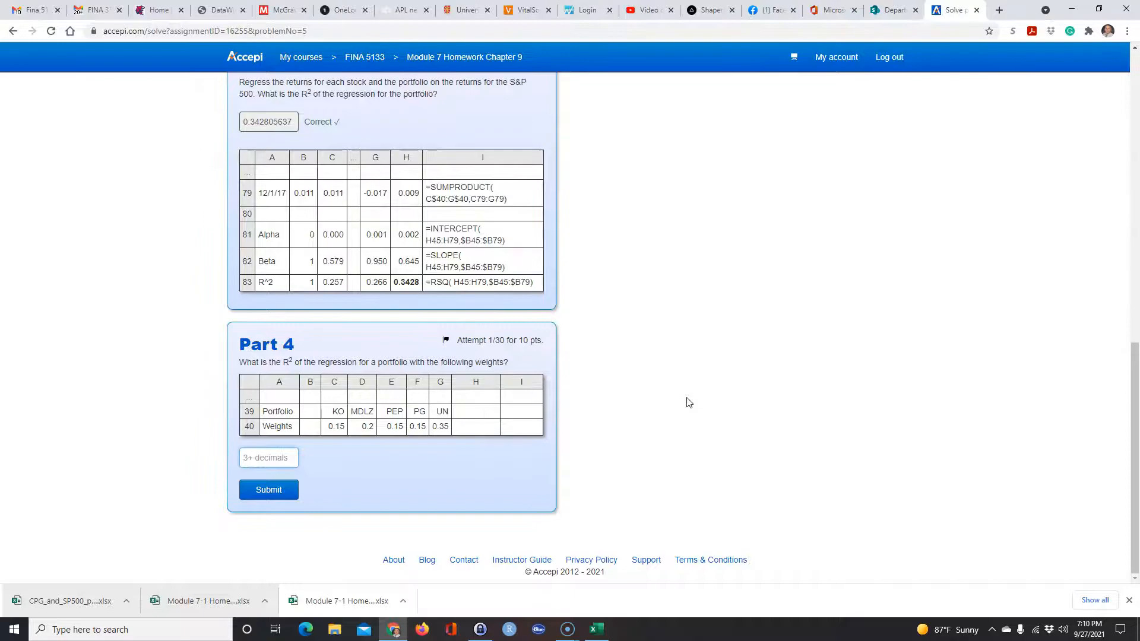
key("alt+Tab")
key("Right")
type(".2")
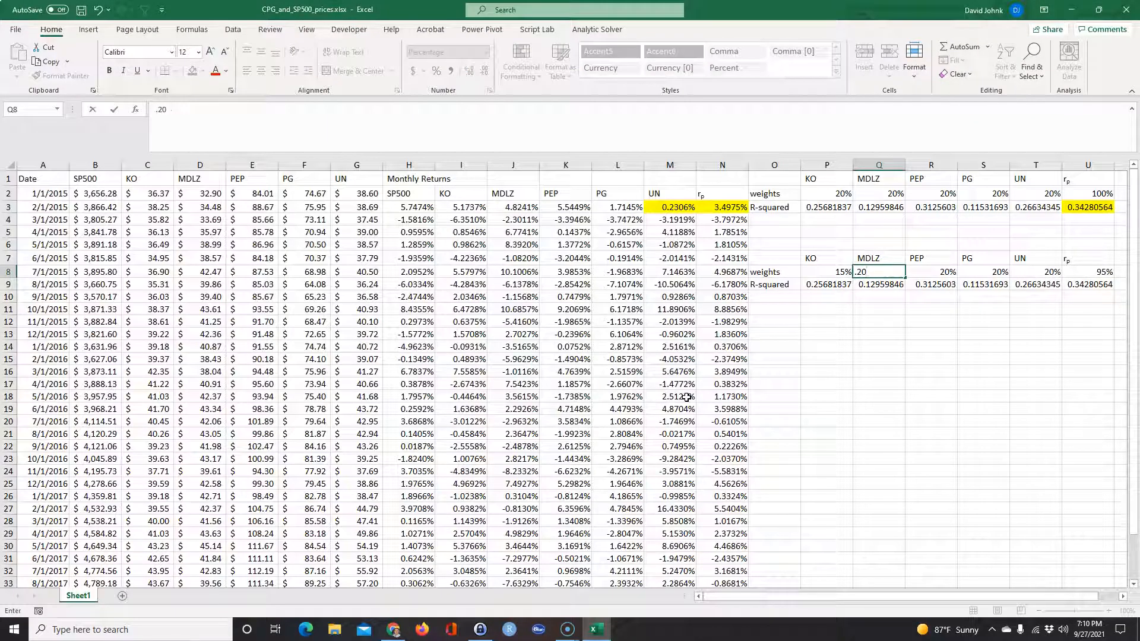
key("Tab")
type(".")
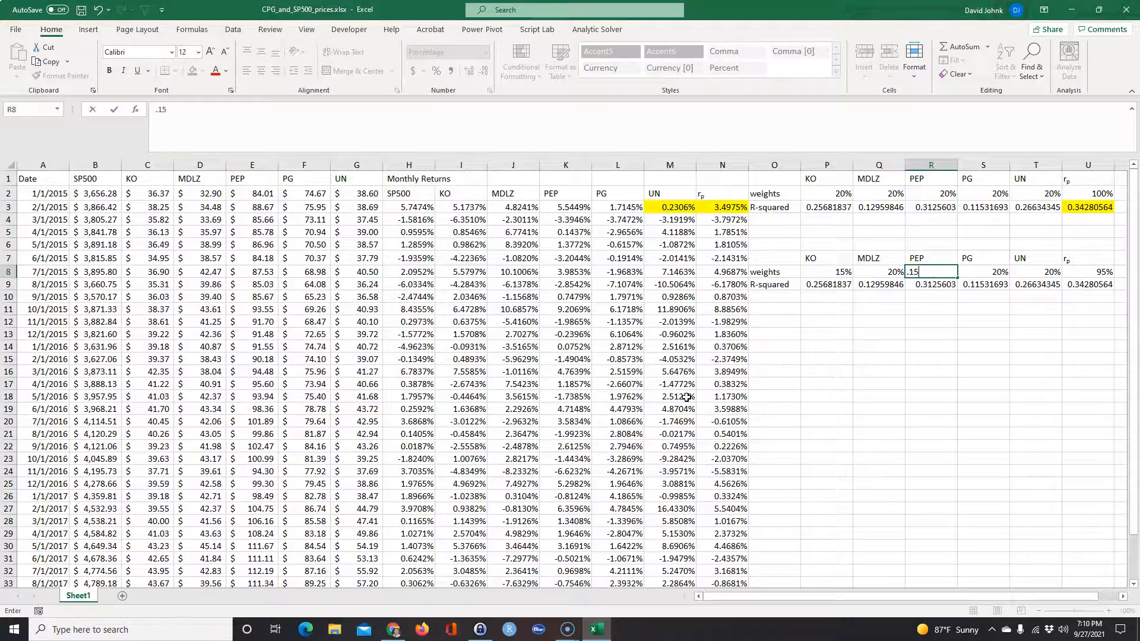
key("Tab")
Recheck the Accepi weights and set the PG weight in S8 to 15% and the UN weight in T8 to 35%
key("alt+Tab")
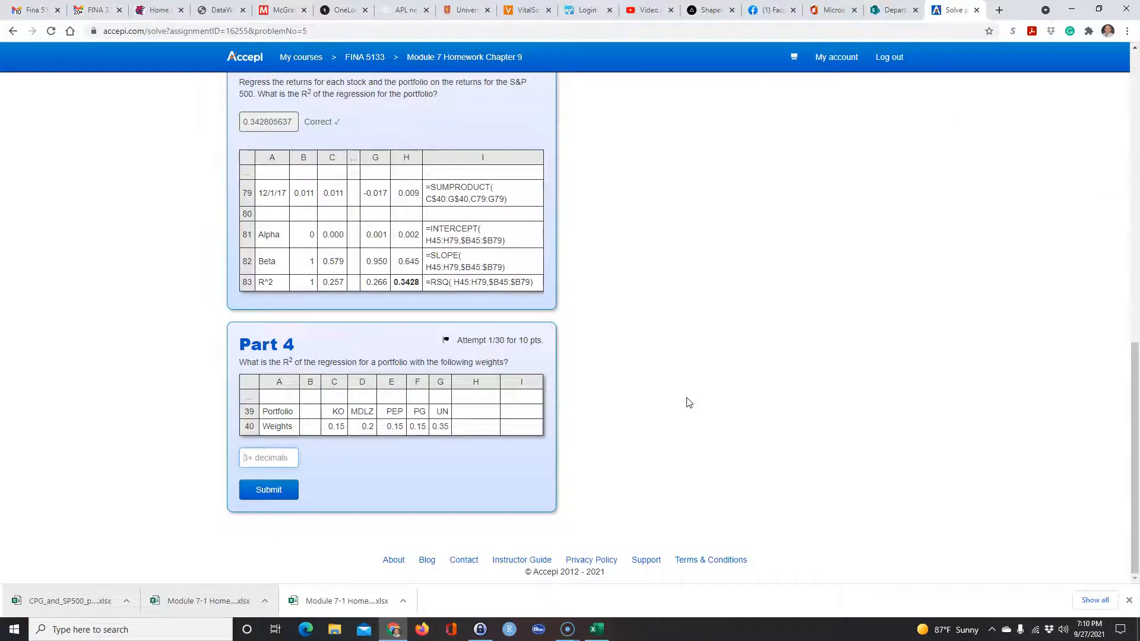
key("alt+Tab")
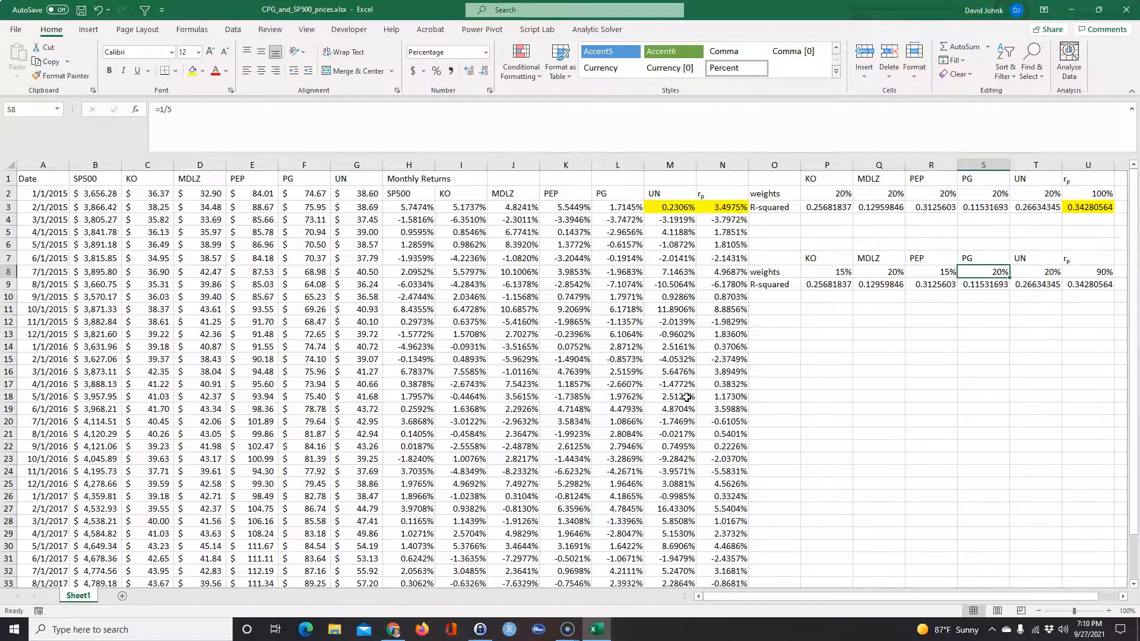
type(".15")
key("Tab")
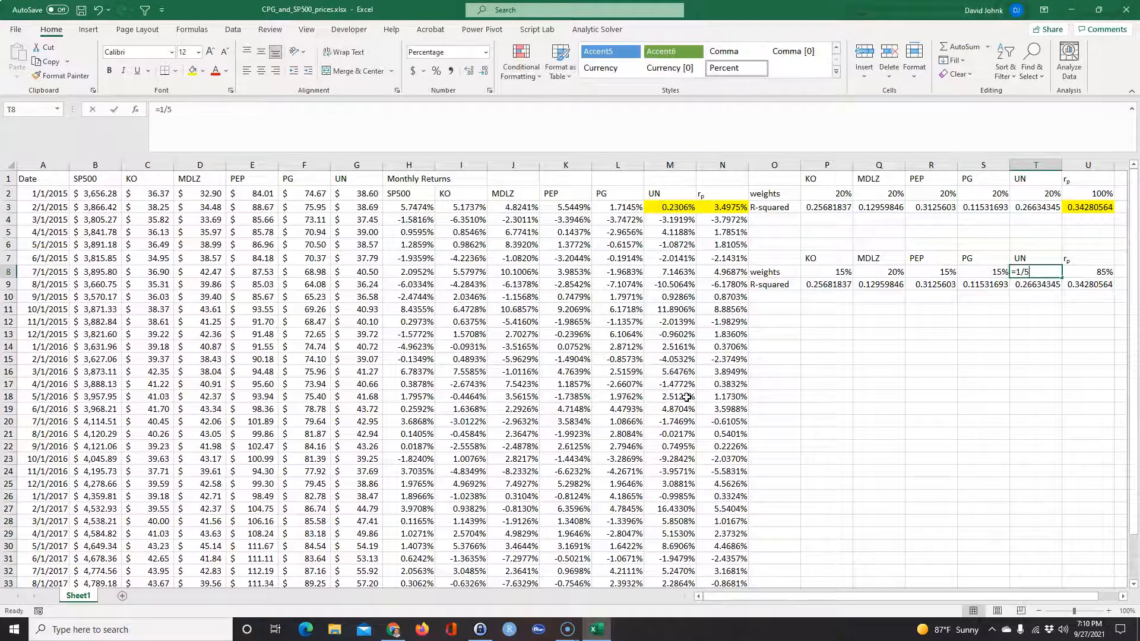
type(".35")
key("Return")
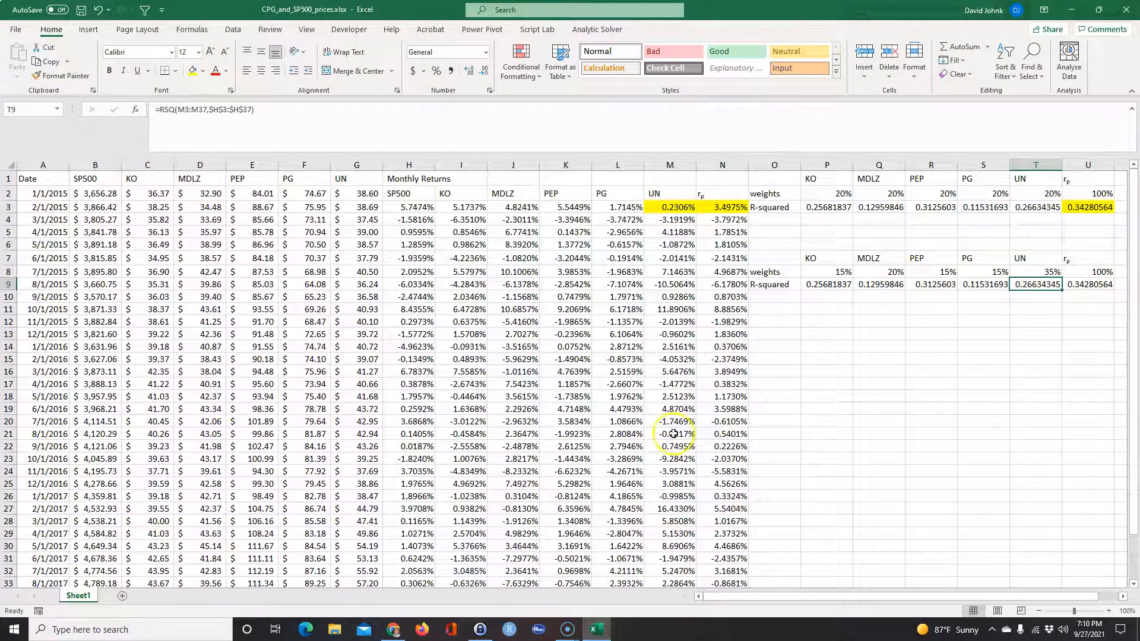
Copy the second portfolio's R-squared from U9 into Part 4's answer field on Accepi and submit it
key("alt+Tab")
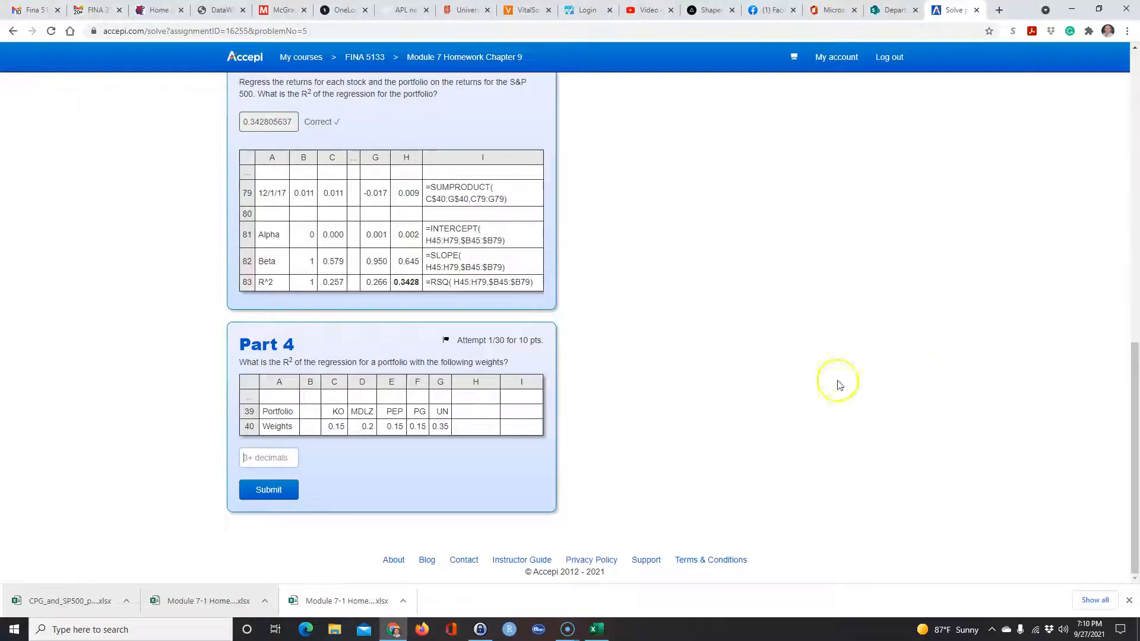
key("alt+Tab")
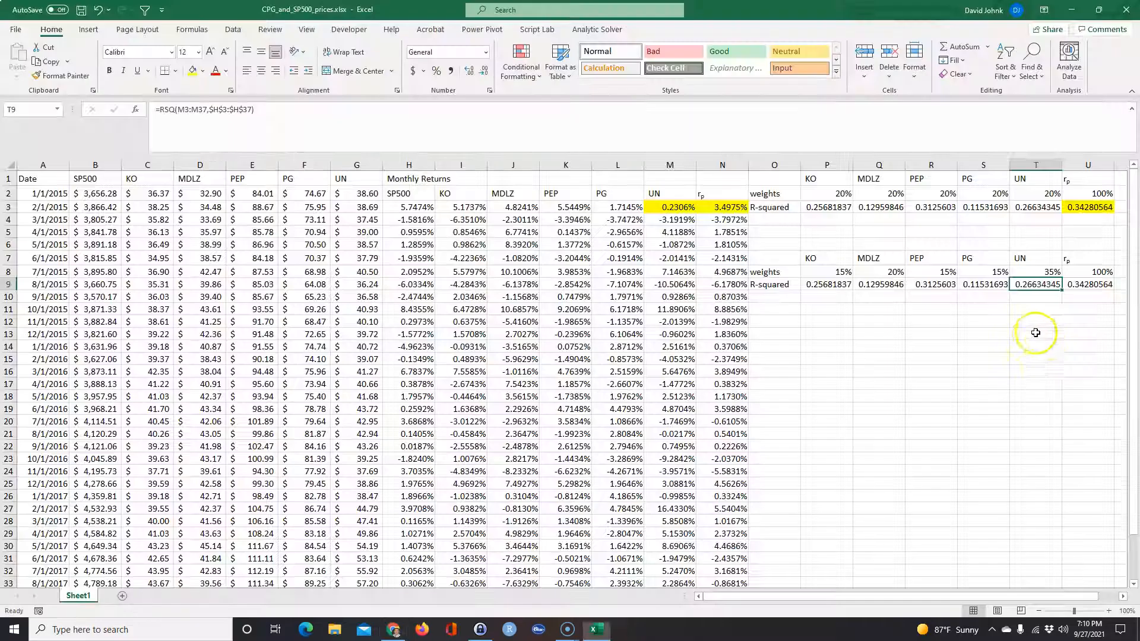
left_click(1086, 285)
right_click(1082, 286)
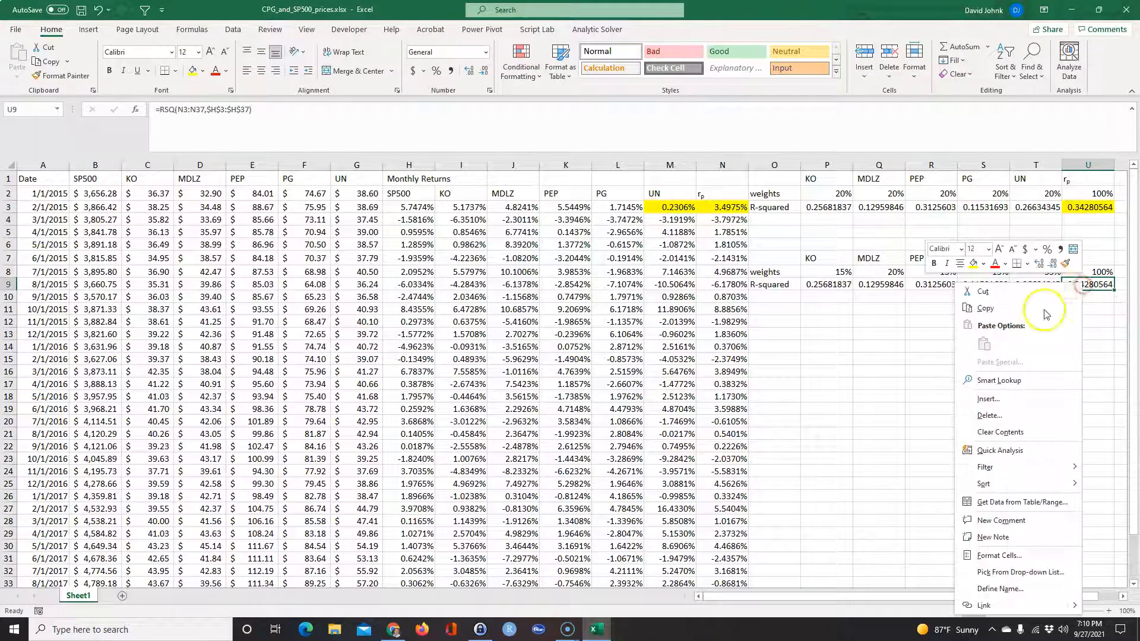
left_click(991, 309)
key("alt+Tab")
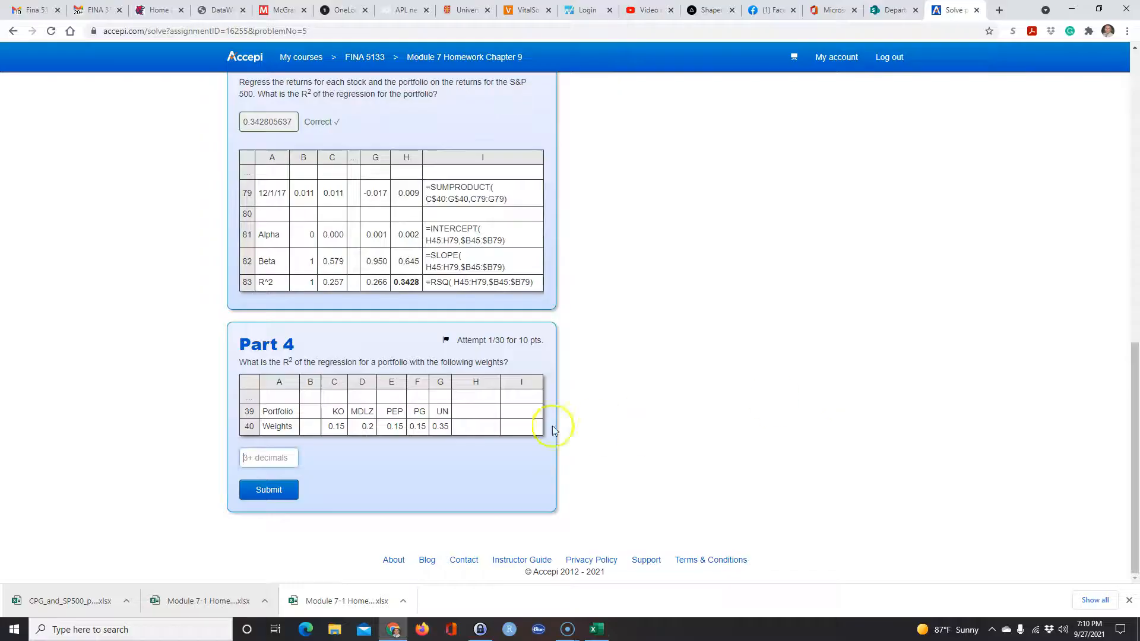
key("ctrl+v")
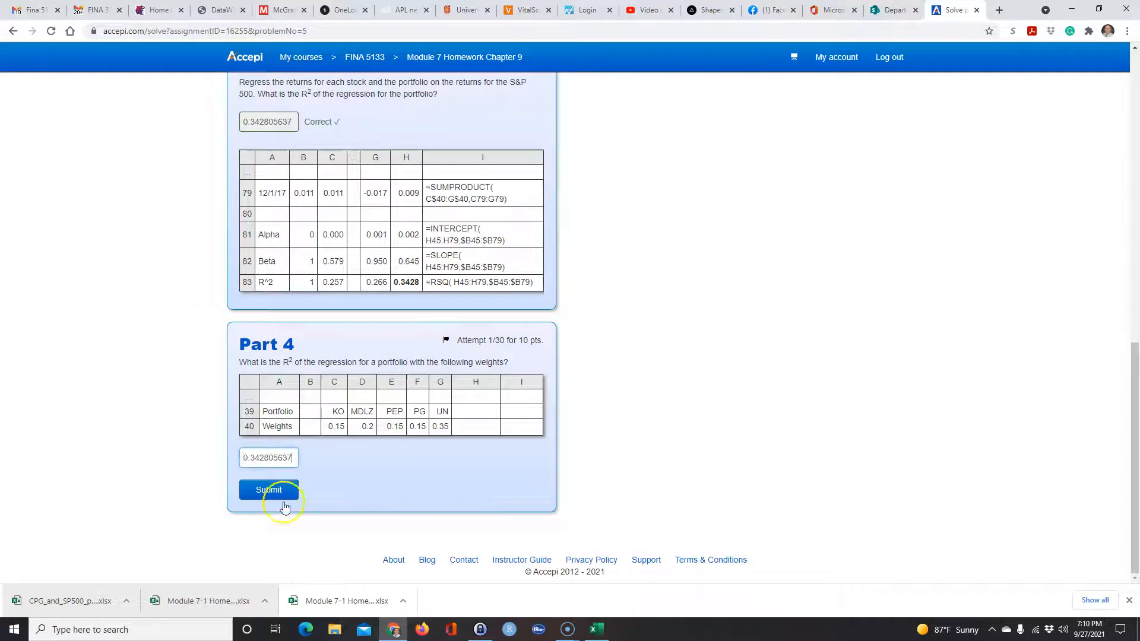
left_click(269, 490)
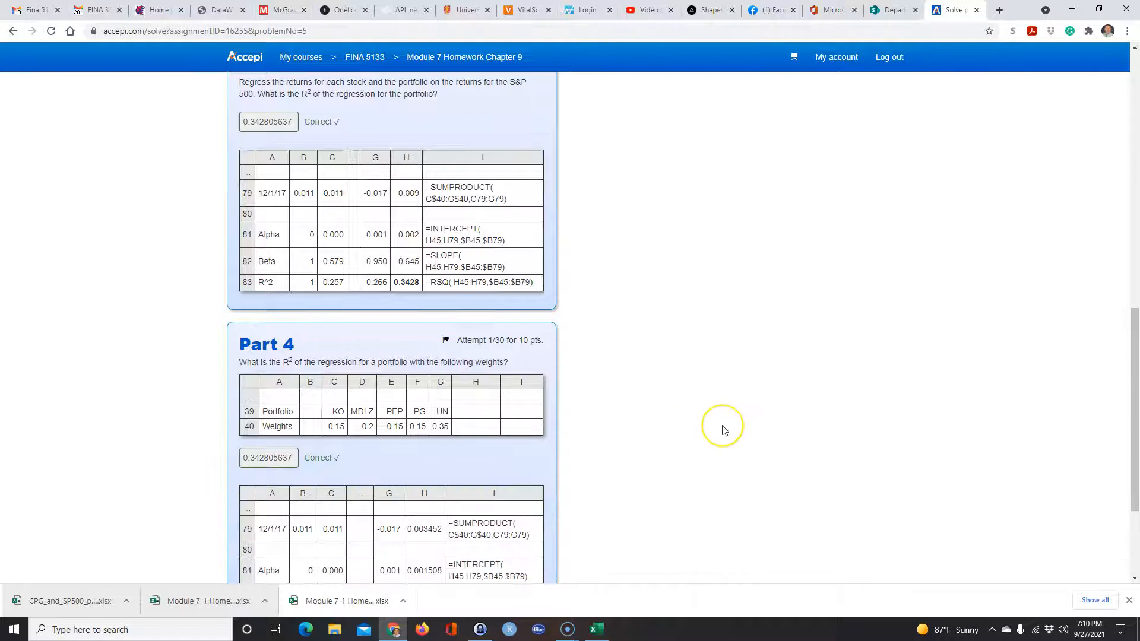
scroll(724, 429, "down", 1)
Return to the Excel workbook and highlight the submitted R-squared in U9 with yellow fill
key("alt+Tab")
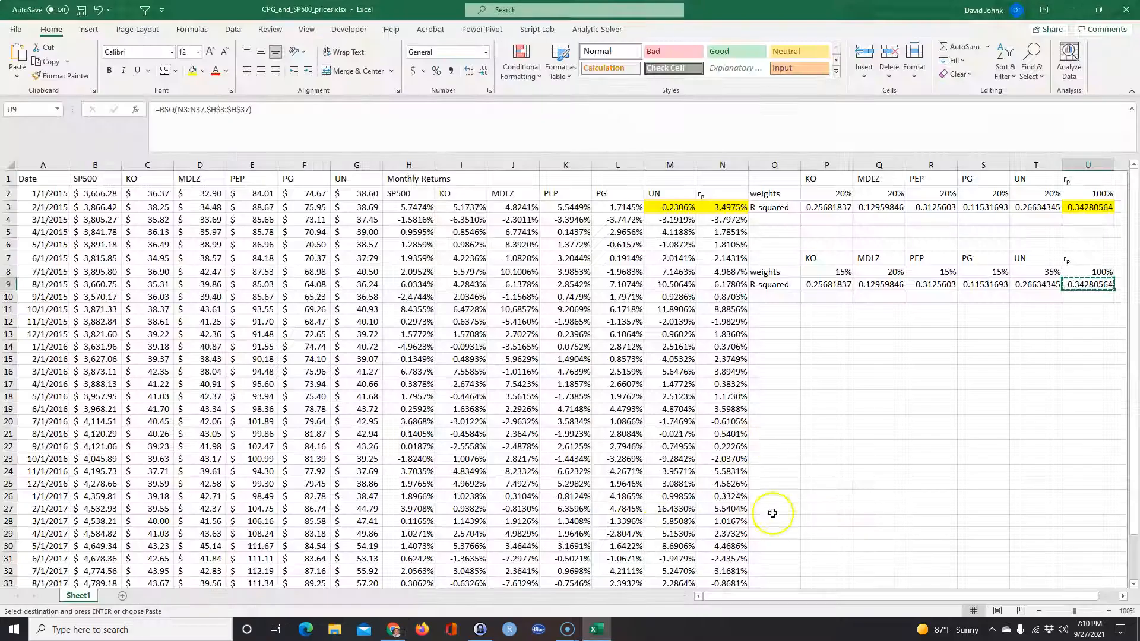
key("Escape")
left_click(836, 345)
left_click(831, 411)
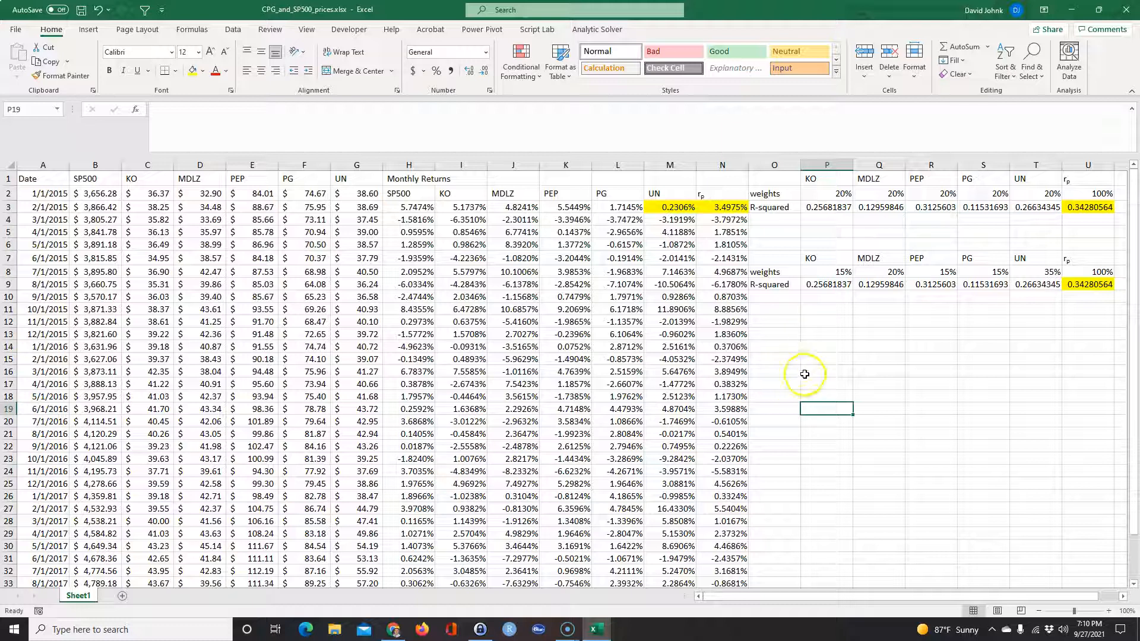
Label the two rows beneath the second R-squared row Beta in O10 and E(r) in O11
left_click(760, 296)
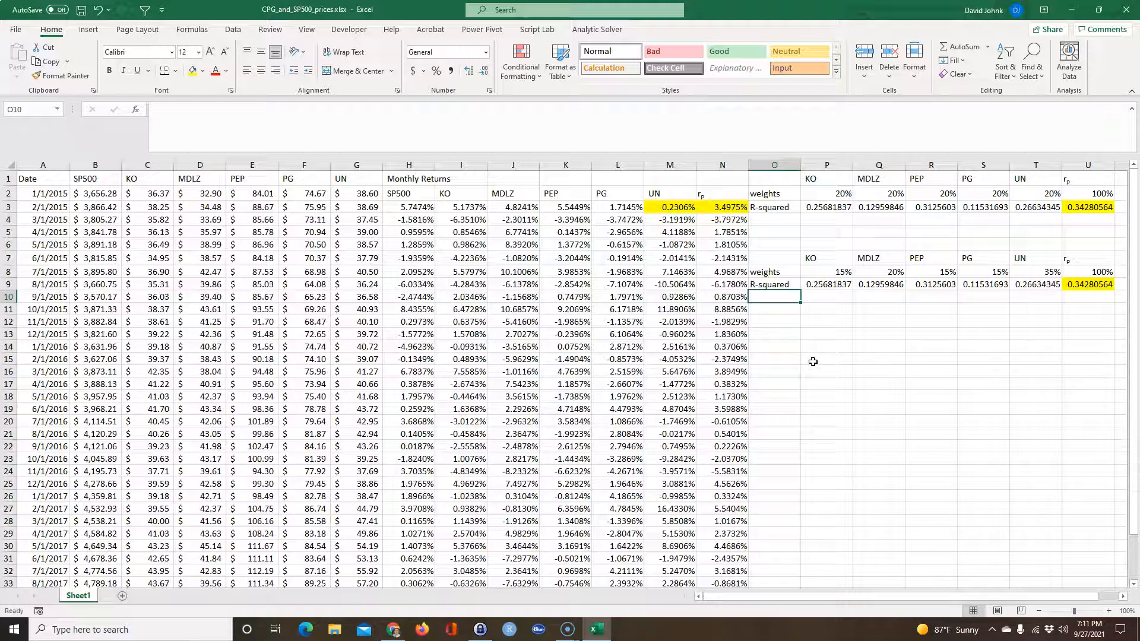
type("Beta")
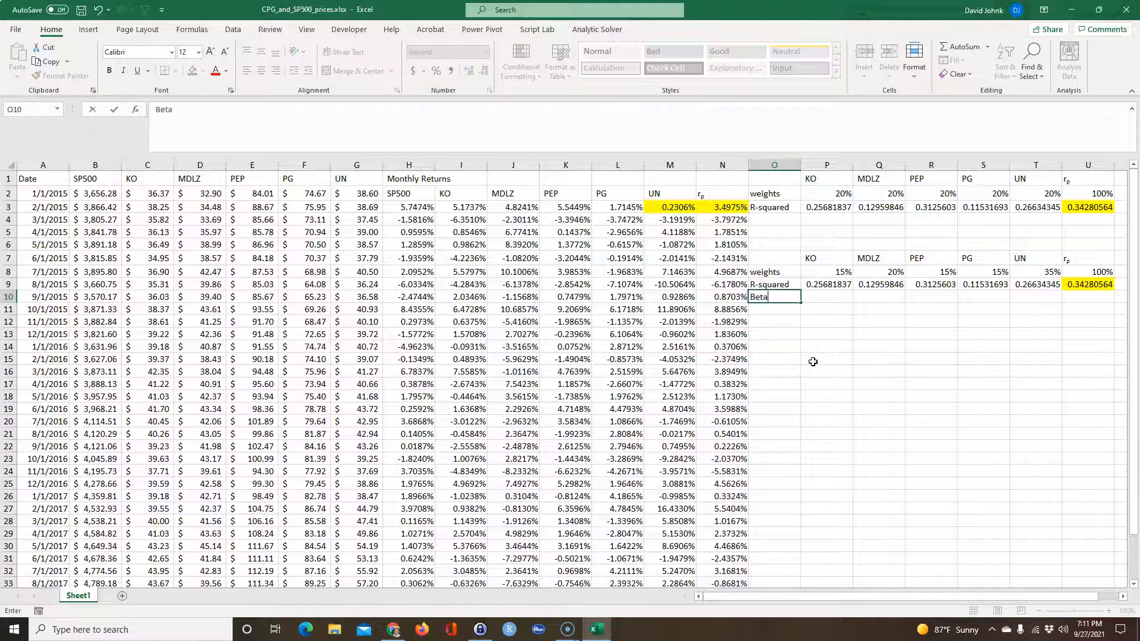
key("Return")
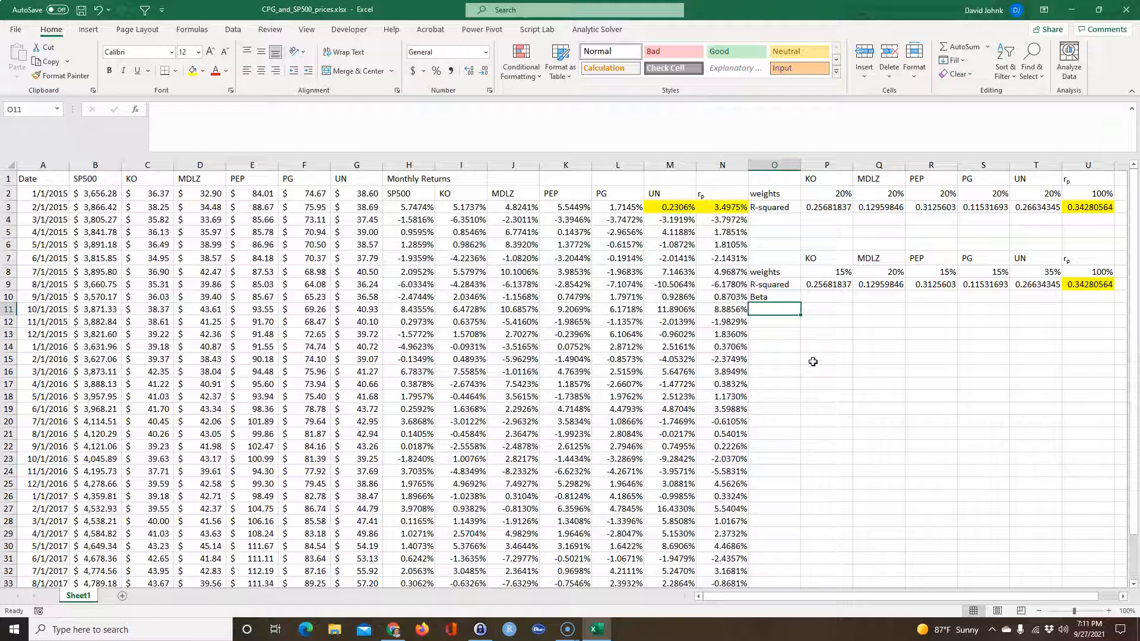
type("E")
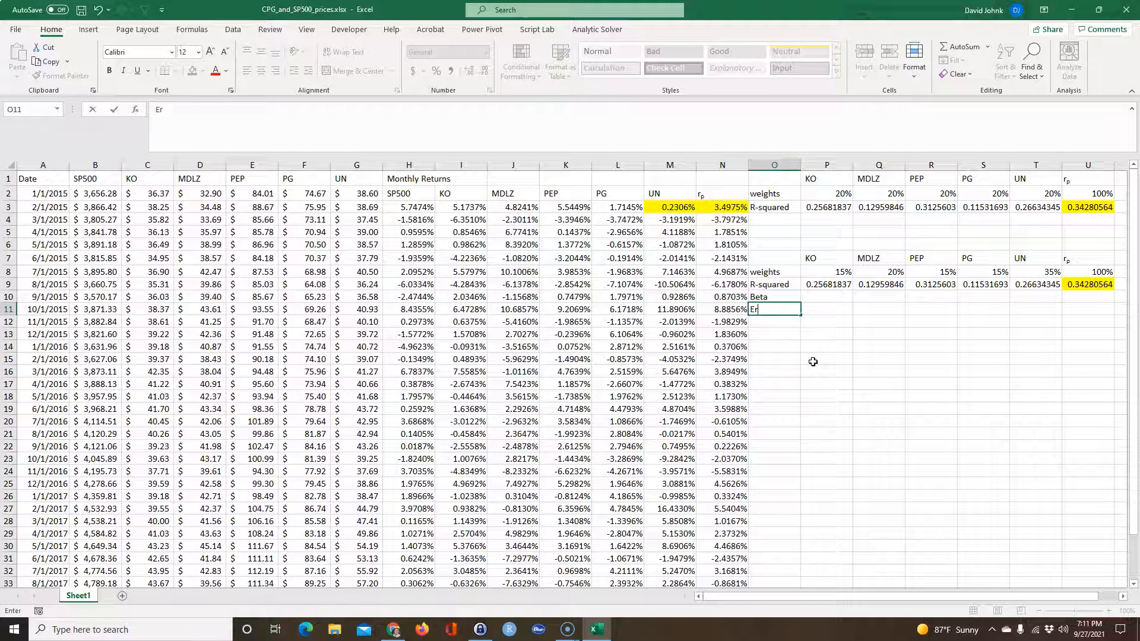
type("(r)")
key("Return")
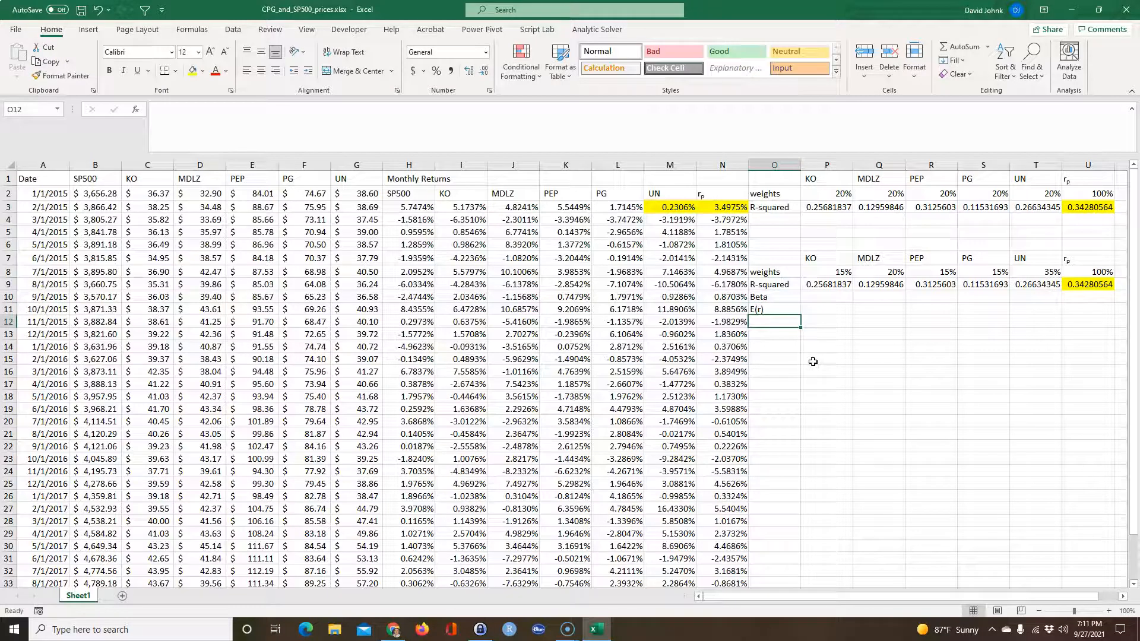
Insert the lowercase sigma symbol σ as the row label in O12, keeping only one copy
left_click(88, 29)
left_click(1102, 62)
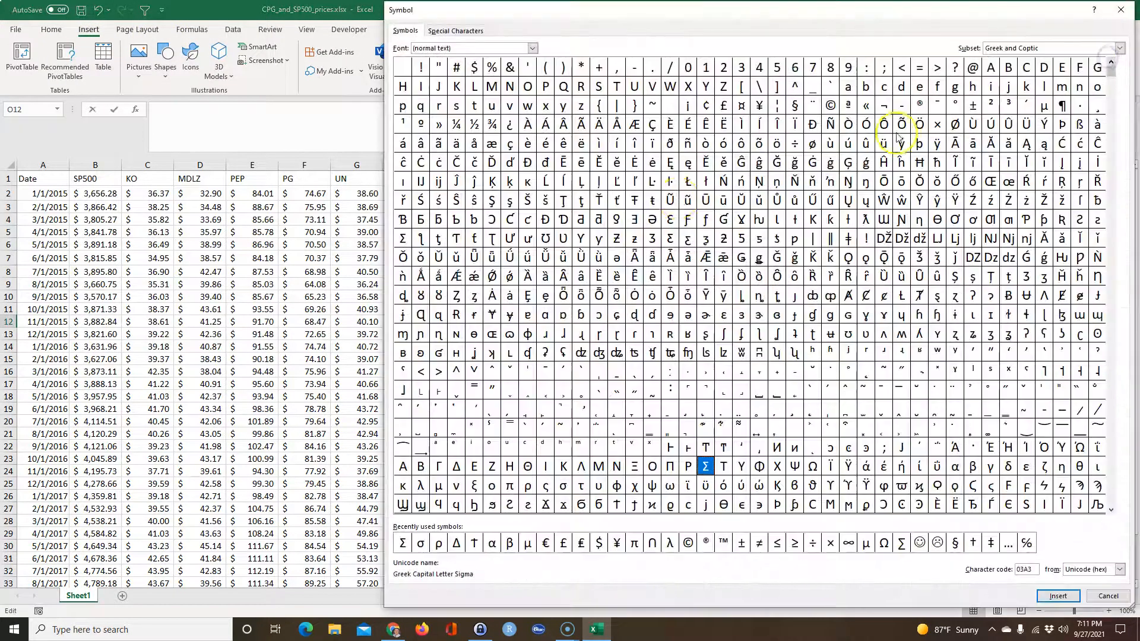
left_click(421, 543)
left_click(1068, 597)
left_click(1060, 596)
left_click(1109, 596)
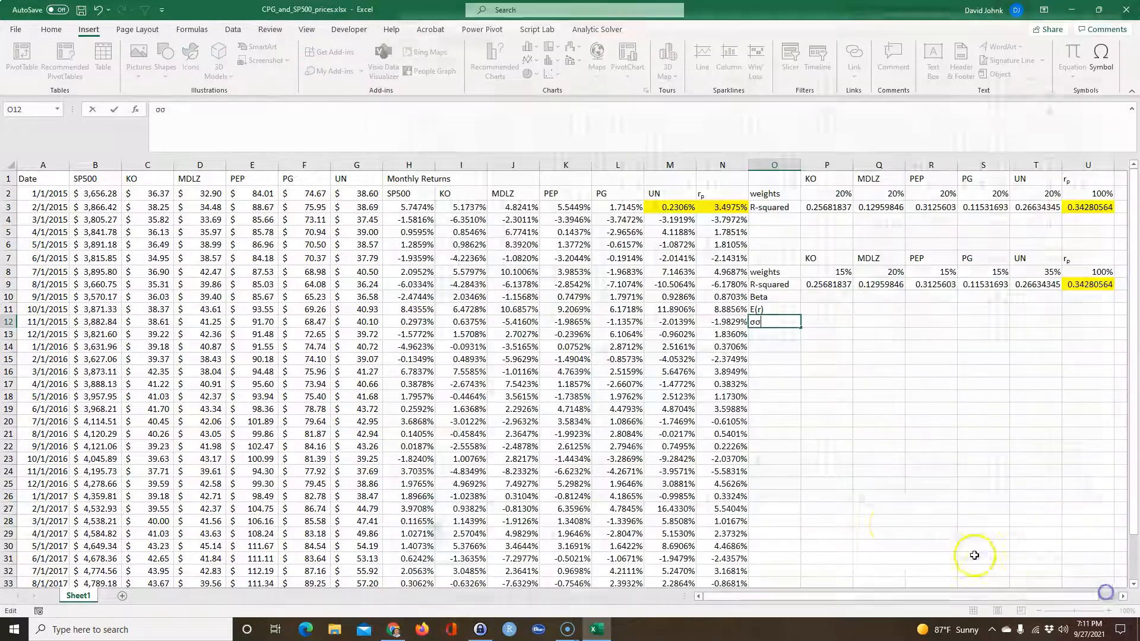
left_click(862, 426)
Calculate KO's beta in P10 with SLOPE, using I3:I37 as known ys and the absolute range $H$3:$H$37 as known xs
left_click(827, 299)
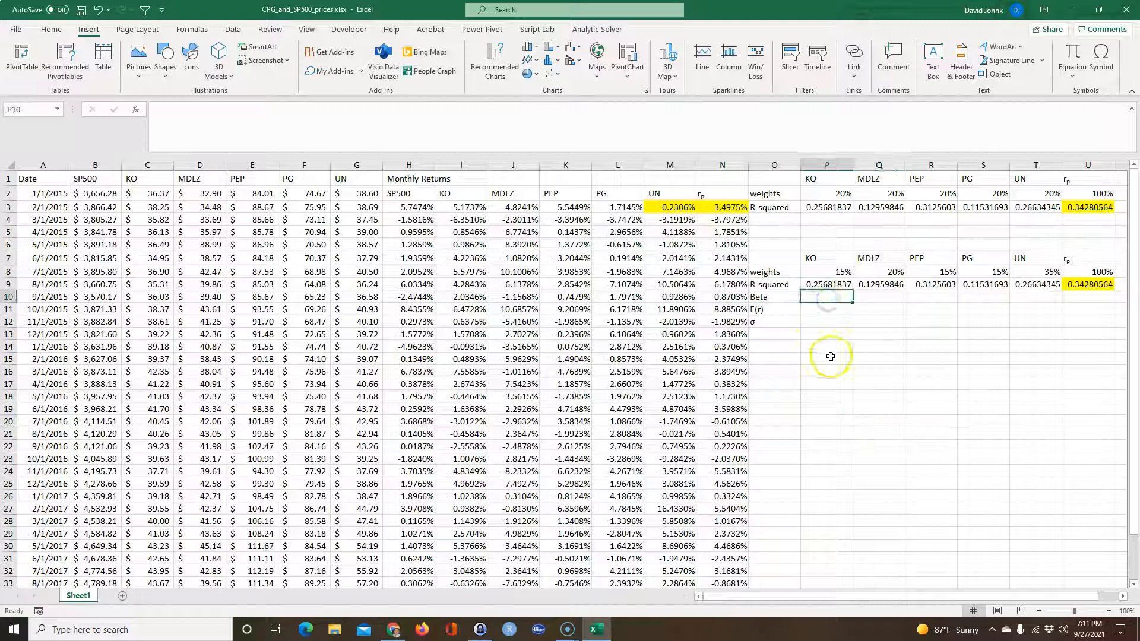
type("=slope(")
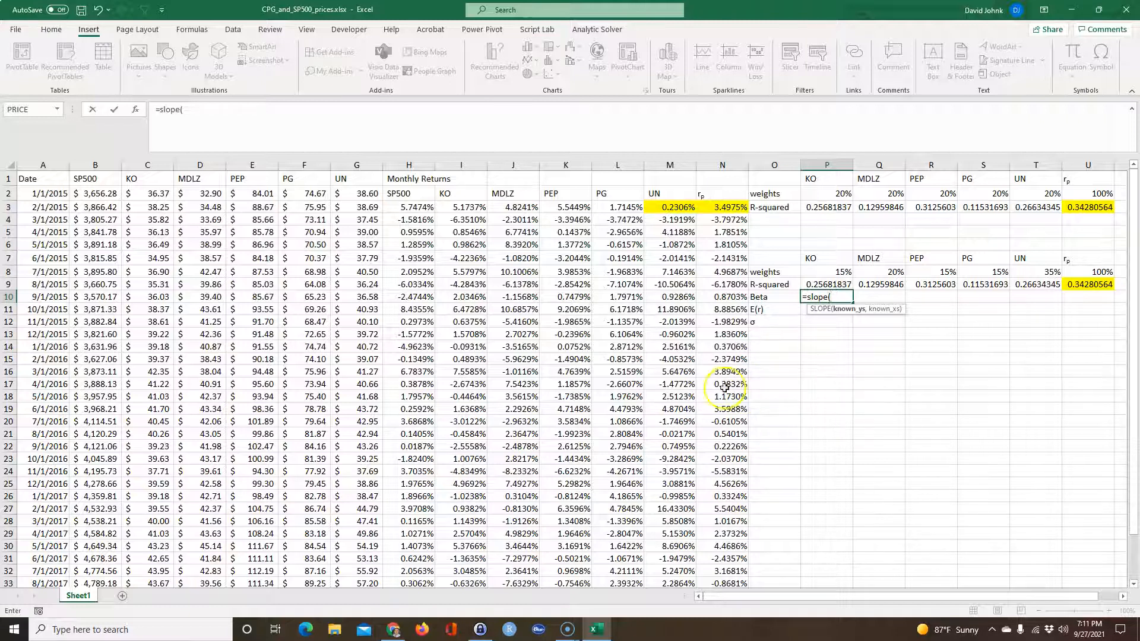
left_click(453, 210)
left_click_drag(454, 210, 456, 278)
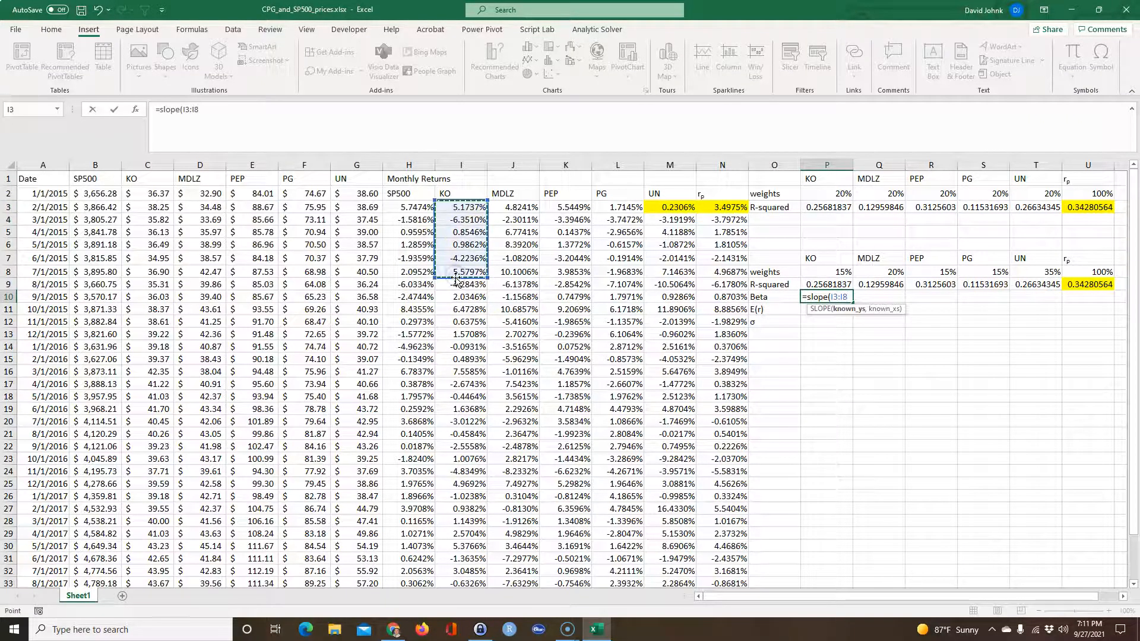
key("ctrl+shift+Down")
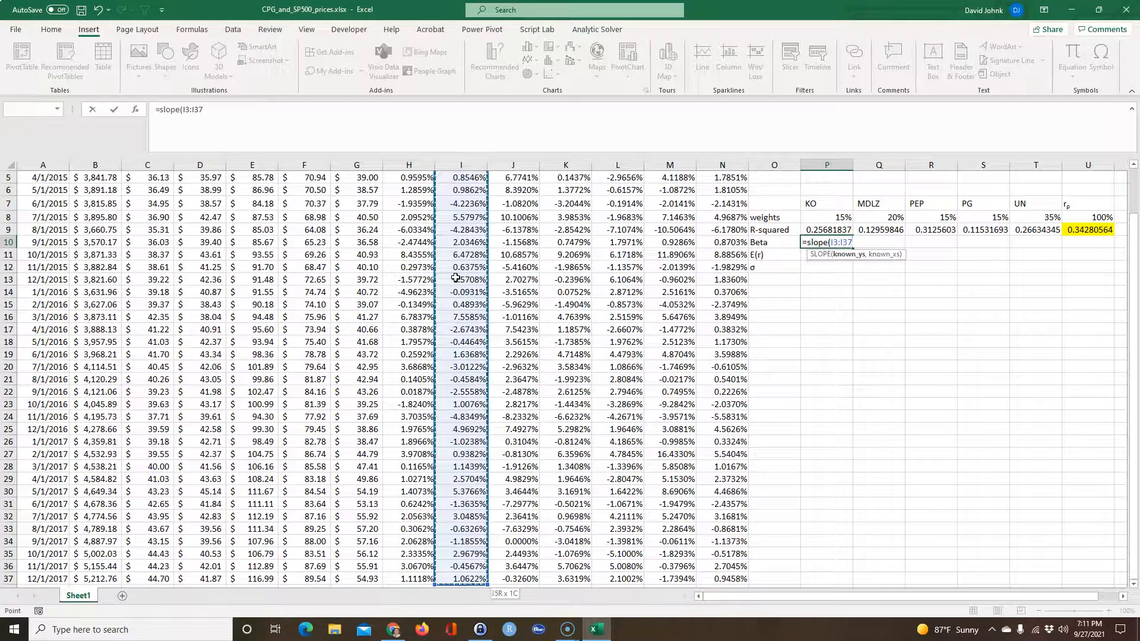
type(",")
left_click_drag(409, 208, 410, 279)
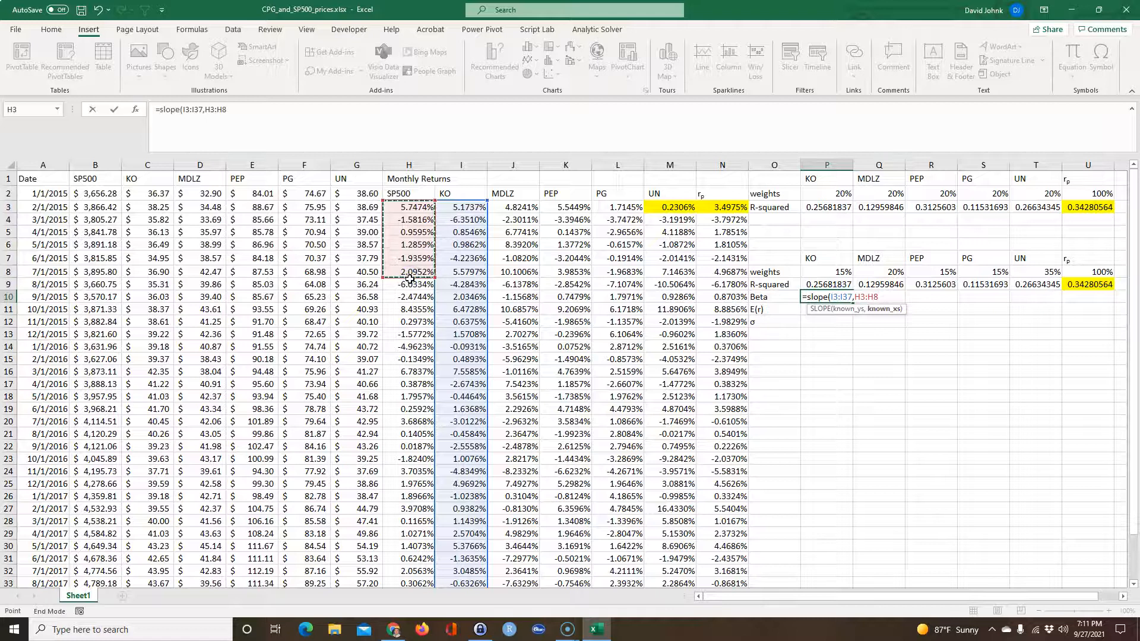
key("ctrl+shift+Down")
key("F4")
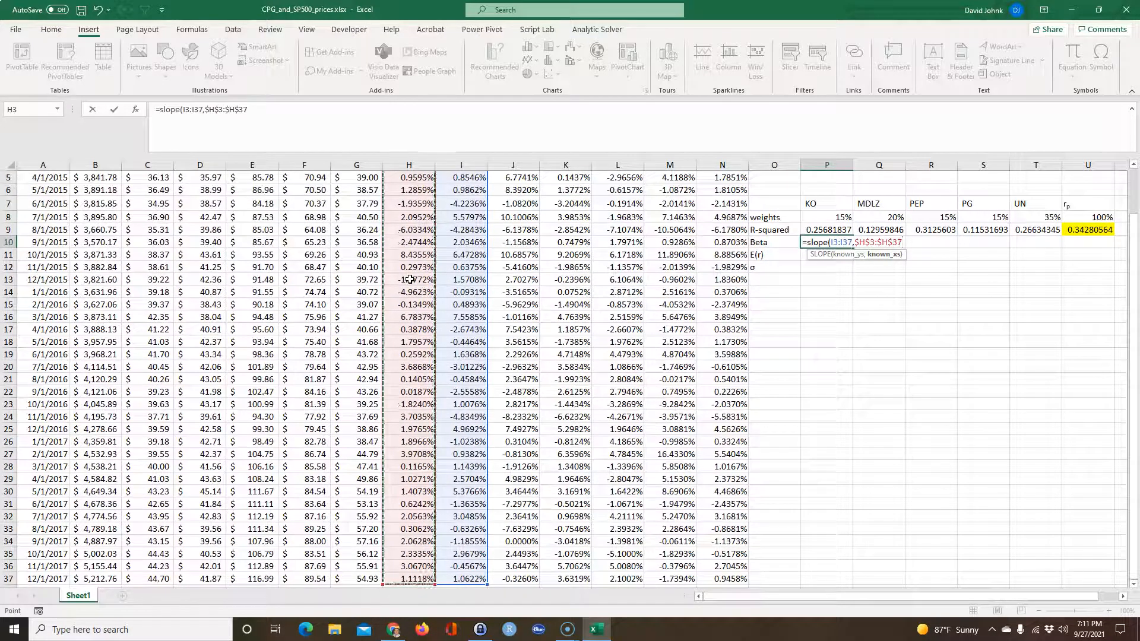
key("Return")
Fill the beta formula in P10 across to U10 for the remaining stocks and the portfolio
scroll(848, 360, "up", 1)
scroll(848, 359, "up", 1)
left_click(828, 267)
left_click_drag(853, 272, 1092, 280)
left_click(983, 361)
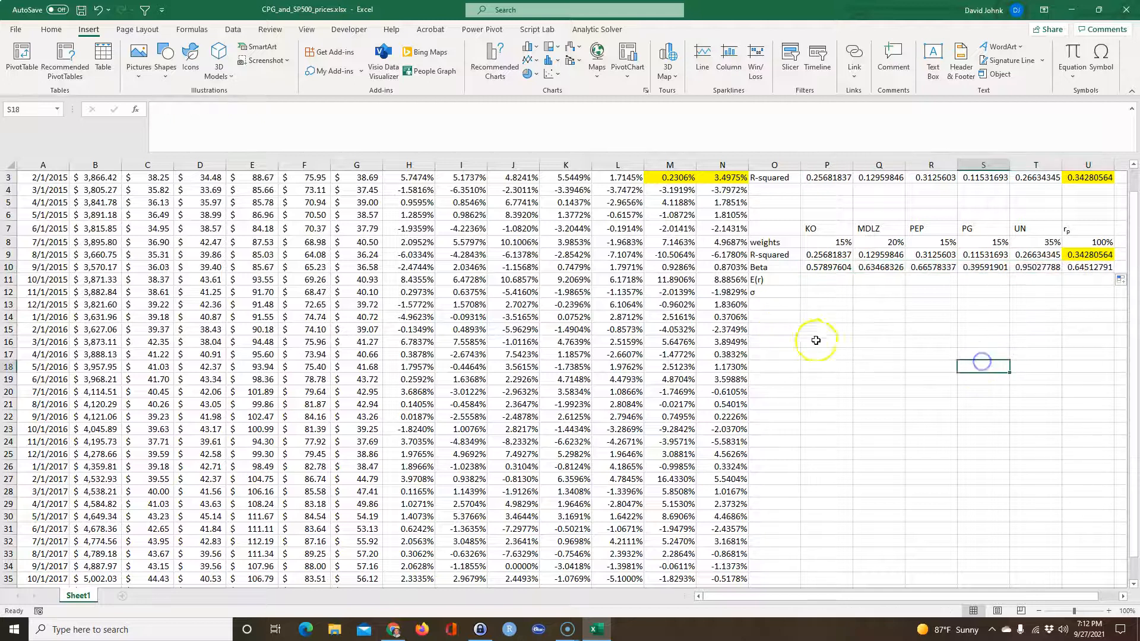
scroll(817, 341, "up", 1)
left_click(831, 308)
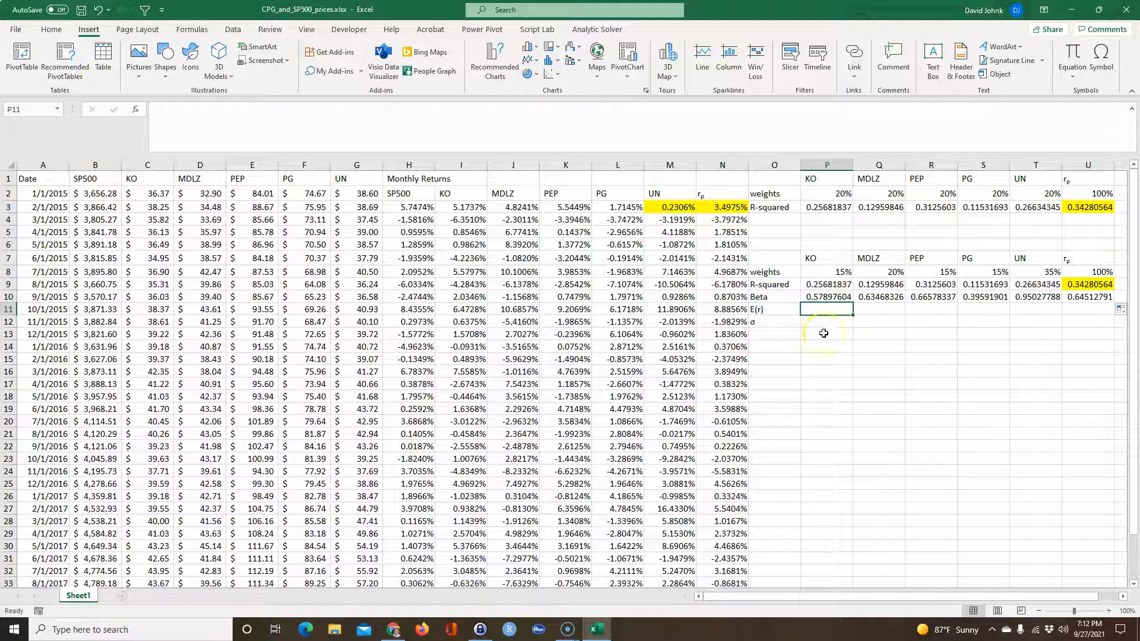
type("=")
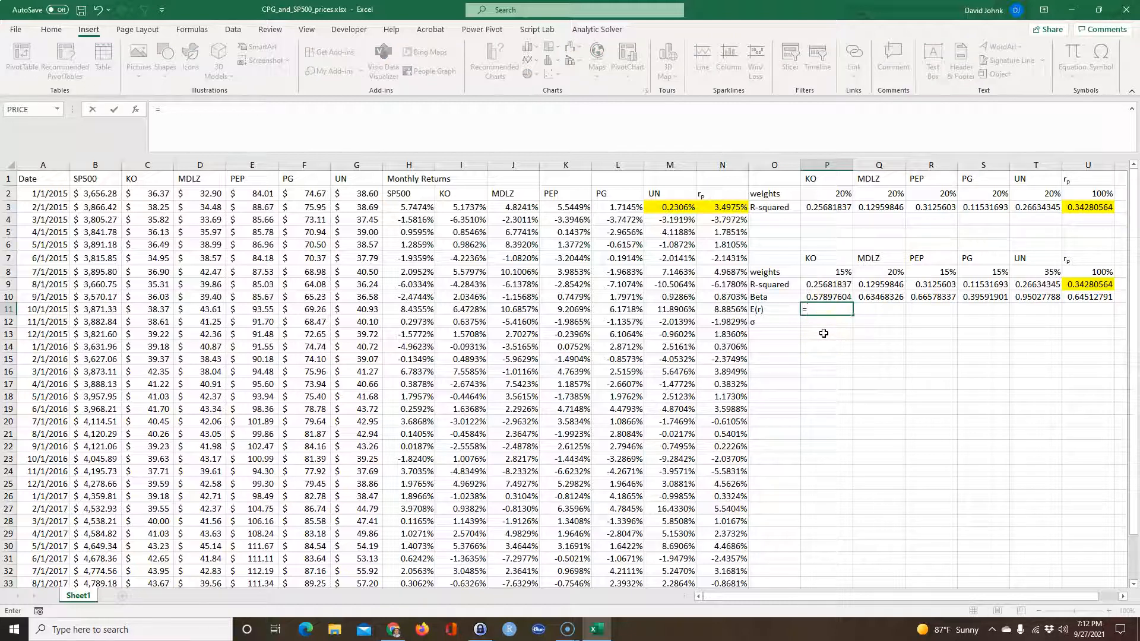
type("sump")
key("BackSpace")
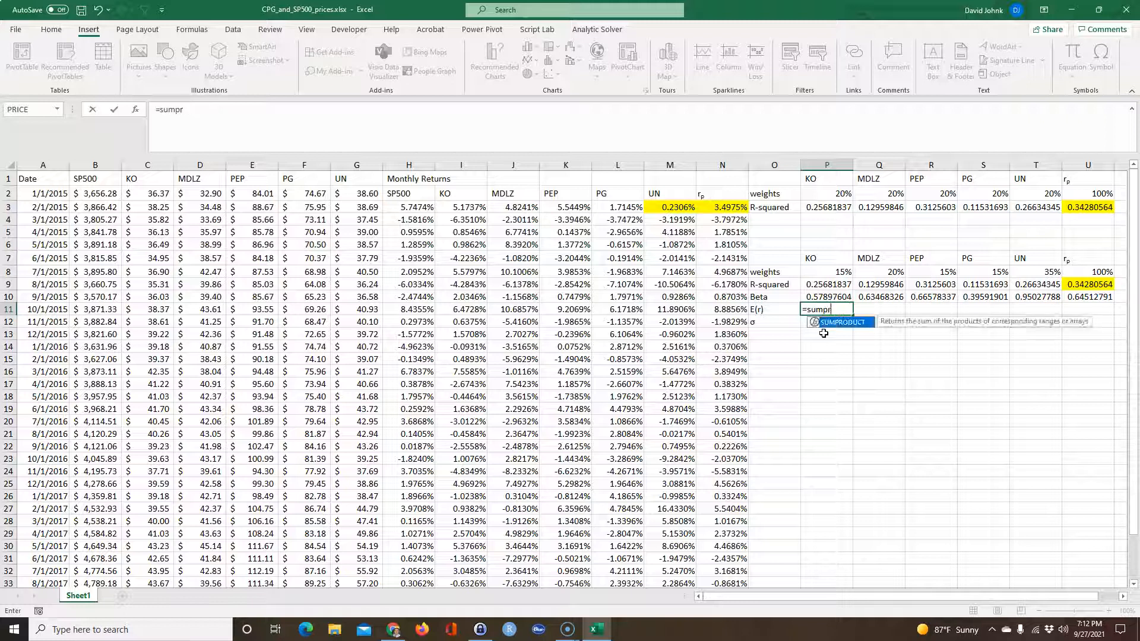
key("BackSpace")
key("BackSpace")
key("BackSpace")
key("BackSpace")
key("BackSpace")
key("BackSpace")
key("Escape")
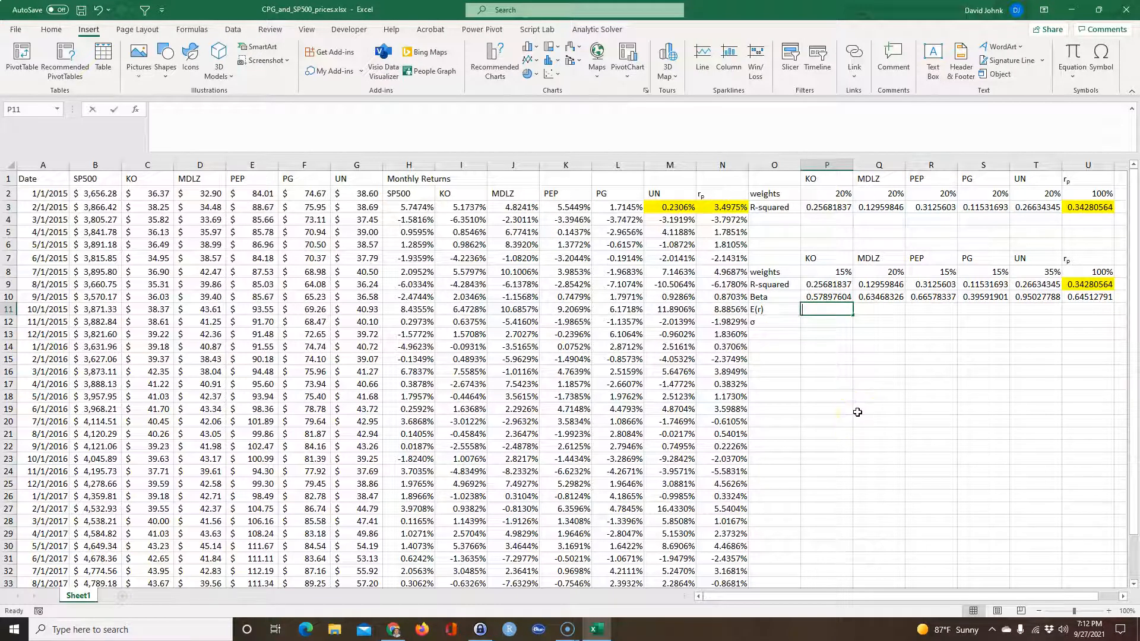
Calculate KO's expected return in P11 with AVERAGE over its monthly returns I3:I37
type("=average(")
left_click_drag(461, 208, 459, 274)
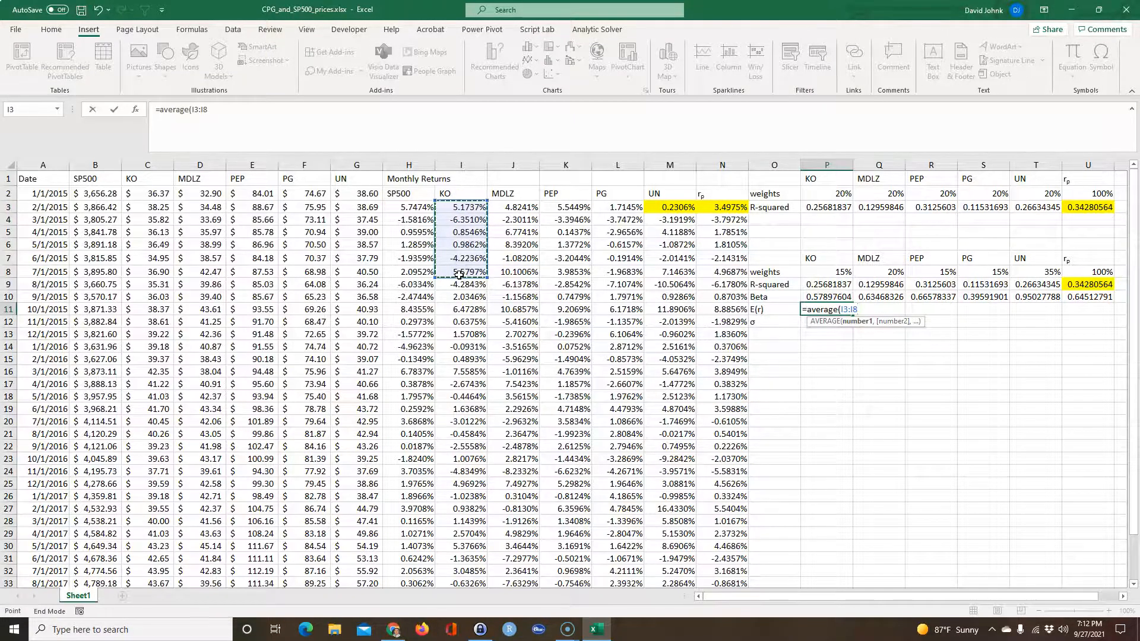
key("ctrl+shift+Down")
key("Return")
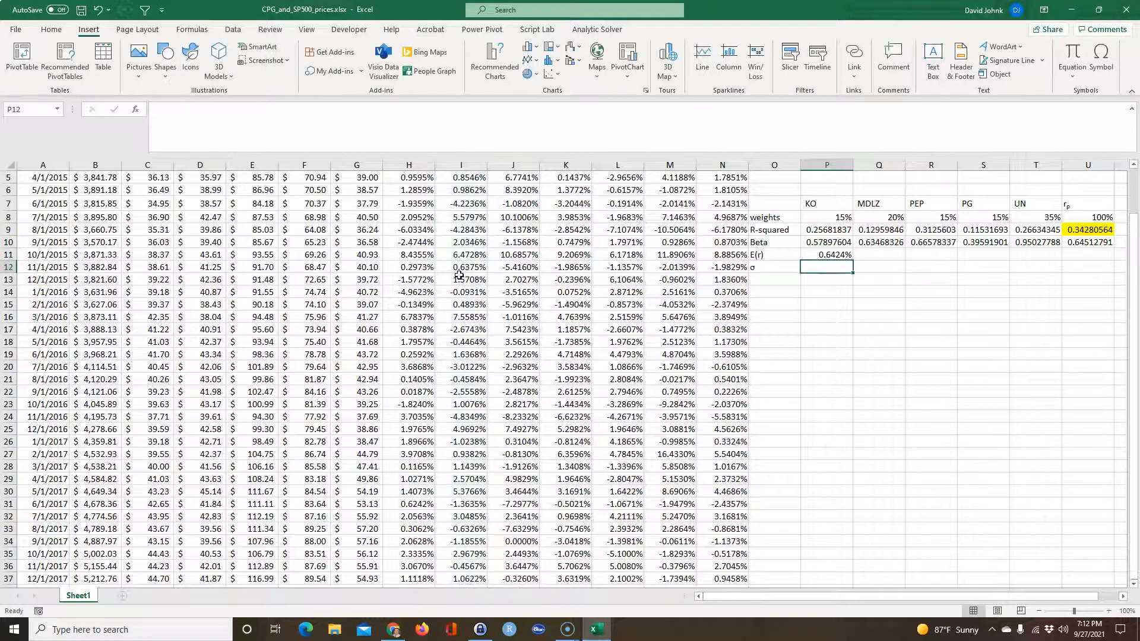
Fill the average formula in P11 across to T11 for the other stocks and check the copied formulas
left_click(829, 257)
left_click_drag(856, 262, 1041, 258)
left_click(948, 366)
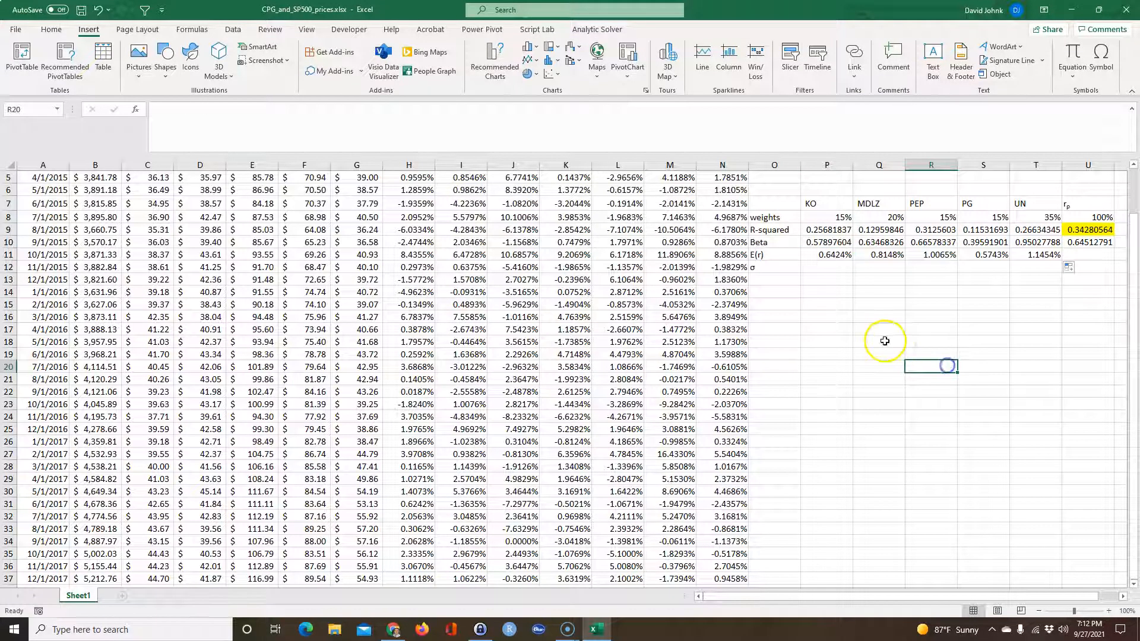
scroll(885, 341, "up", 1)
left_click(879, 295)
left_click(927, 295)
left_click(962, 296)
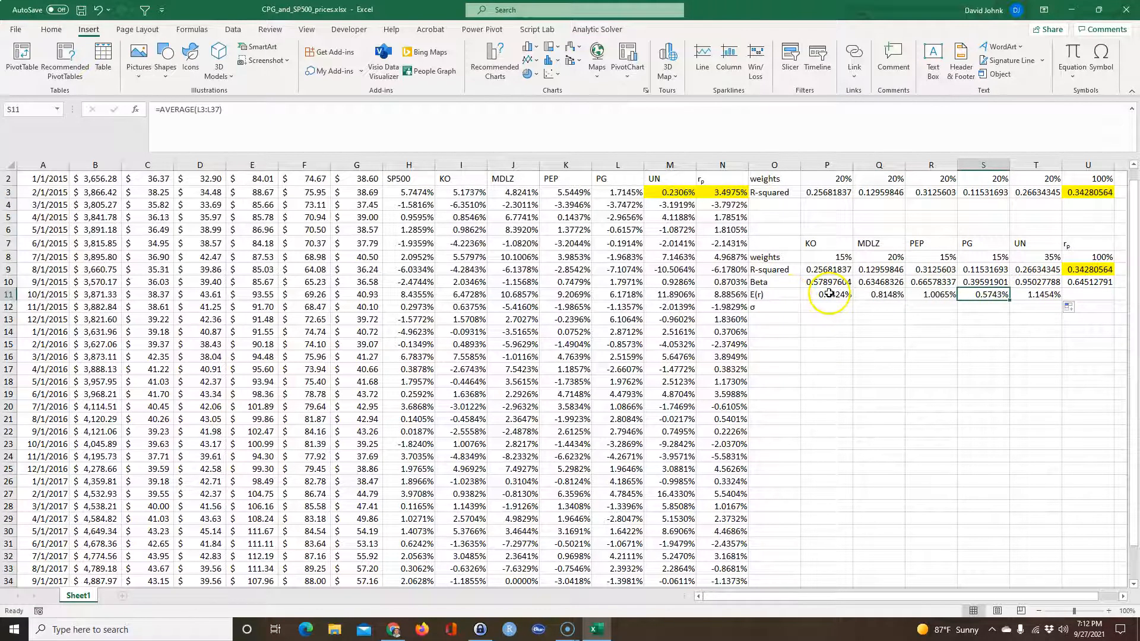
left_click(879, 295)
scroll(896, 380, "up", 1)
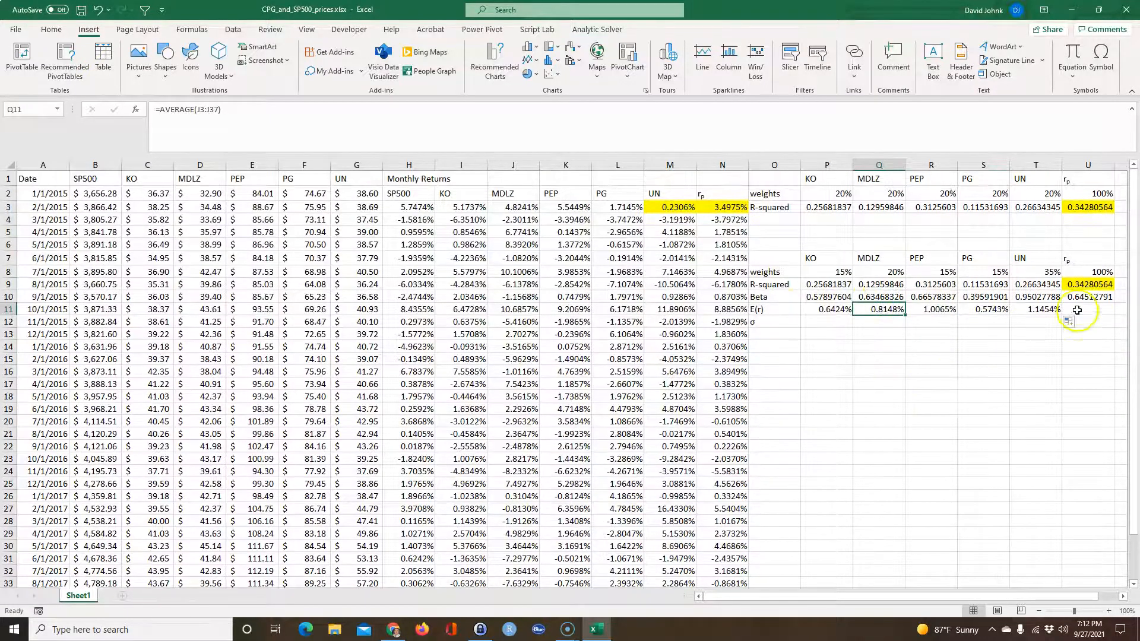
Calculate the portfolio's expected return in U11 with SUMPRODUCT of the weights P8:T8 and the expected returns P11:T11
left_click(1077, 310)
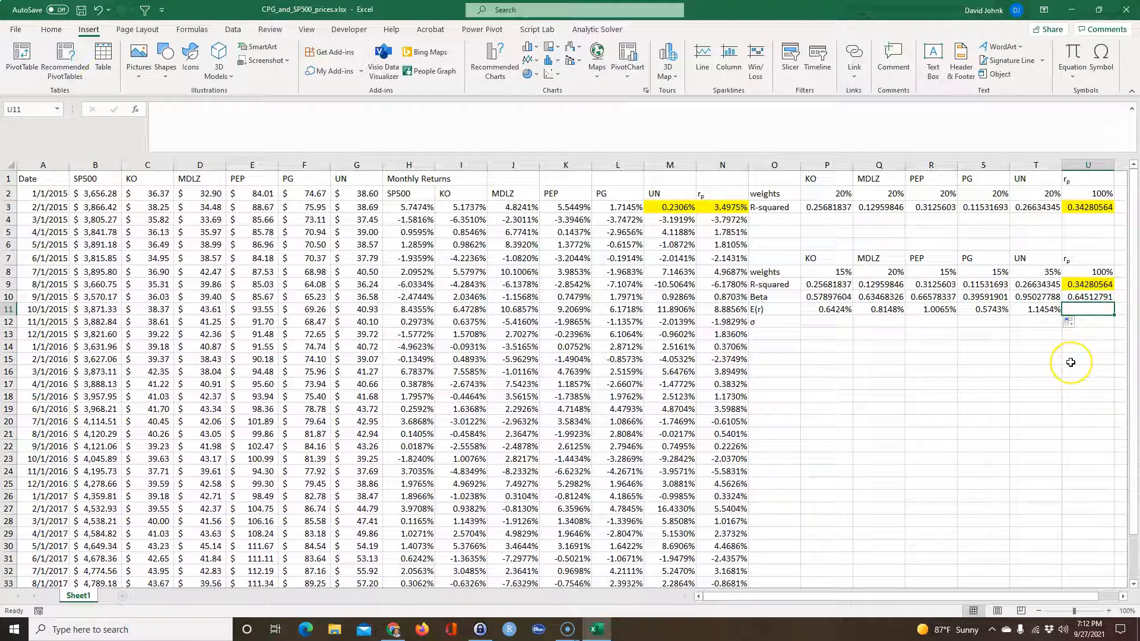
type("=sumpr")
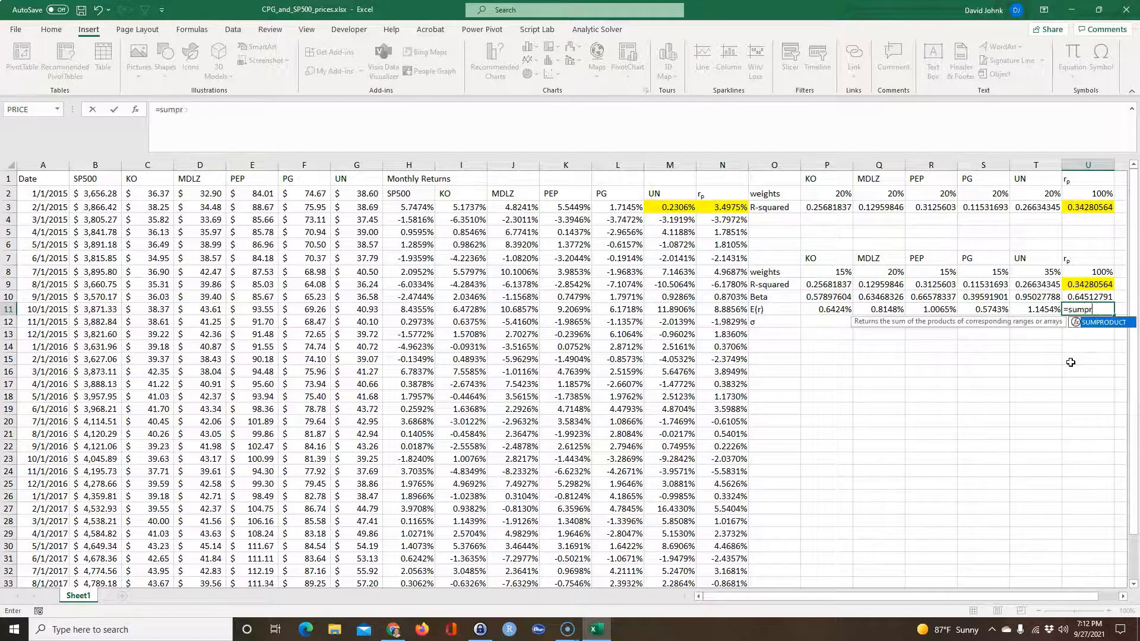
type("oduct(")
left_click(847, 272)
left_click_drag(864, 272, 1028, 278)
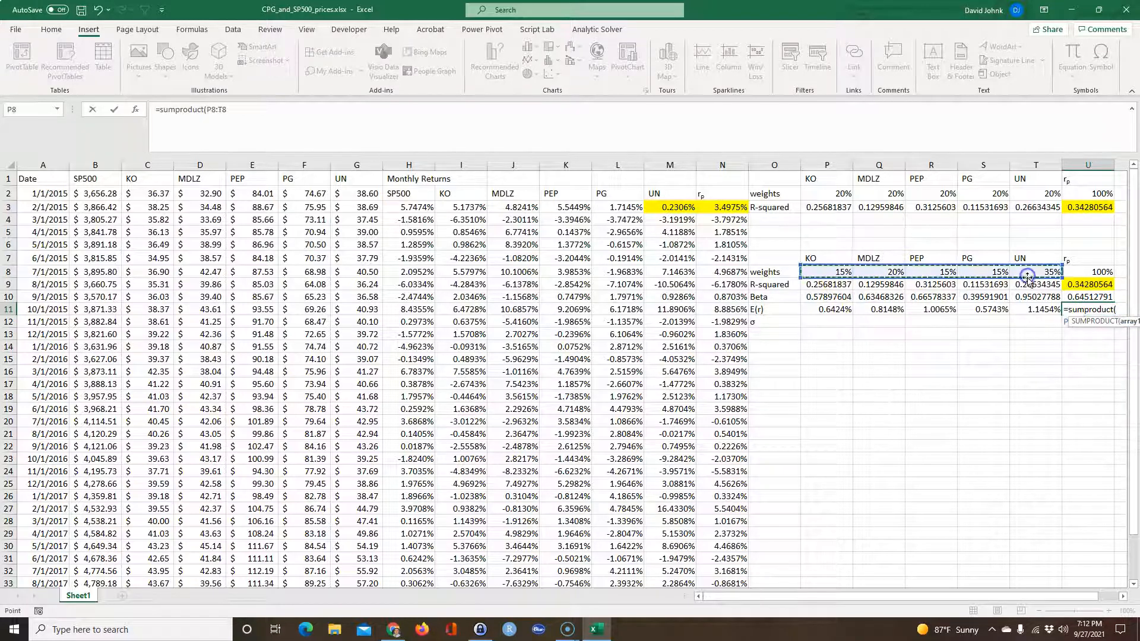
type(",")
left_click_drag(822, 309, 1036, 309)
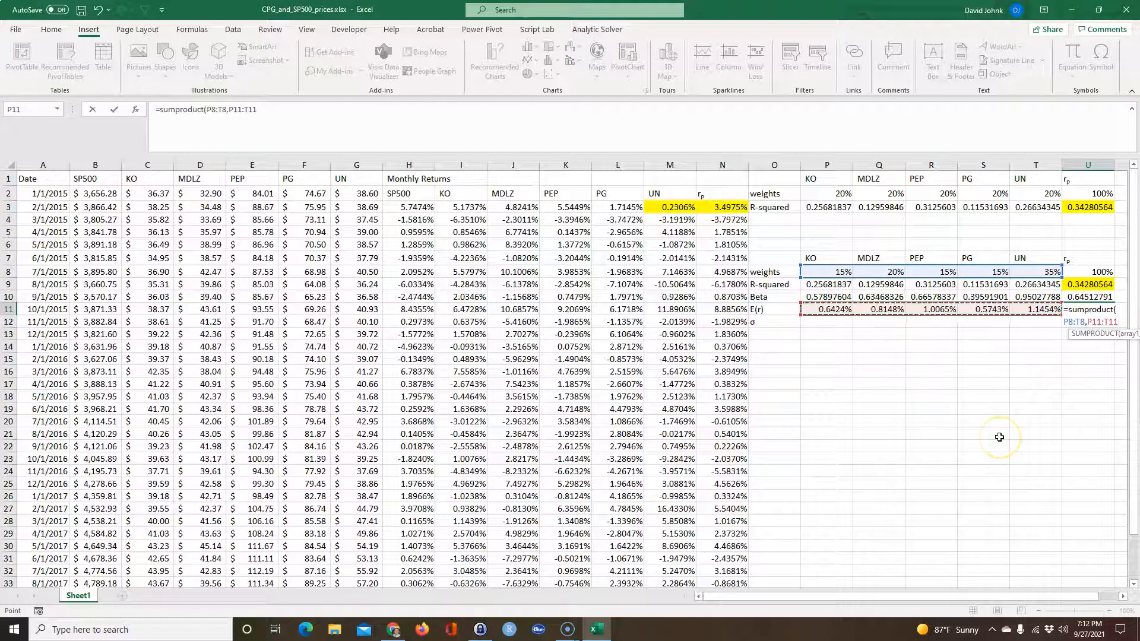
type(")")
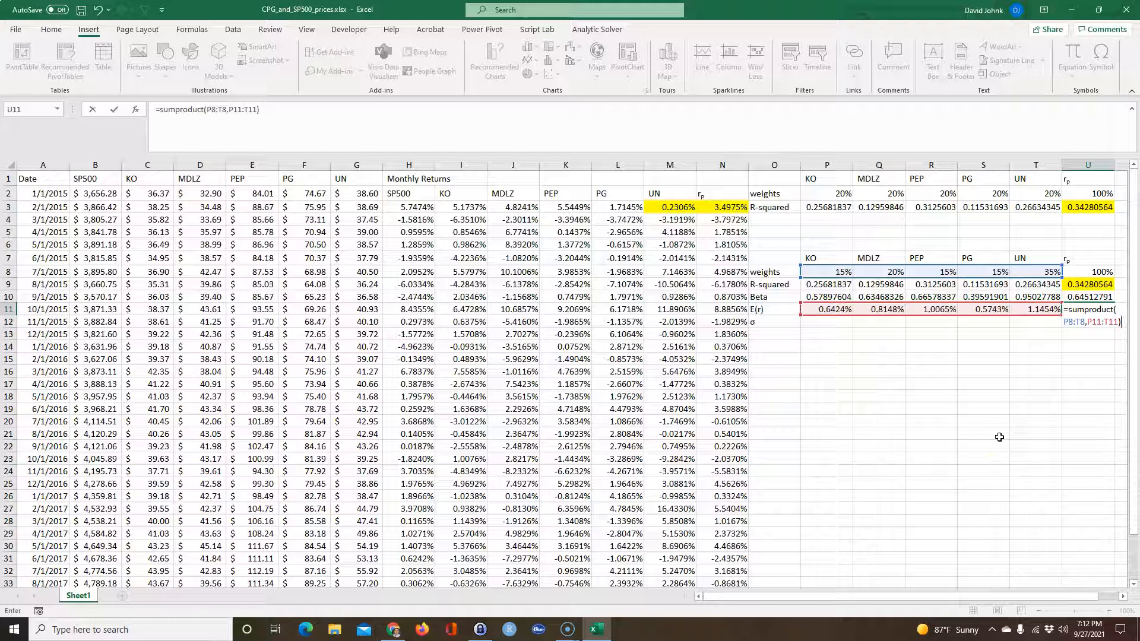
key("Return")
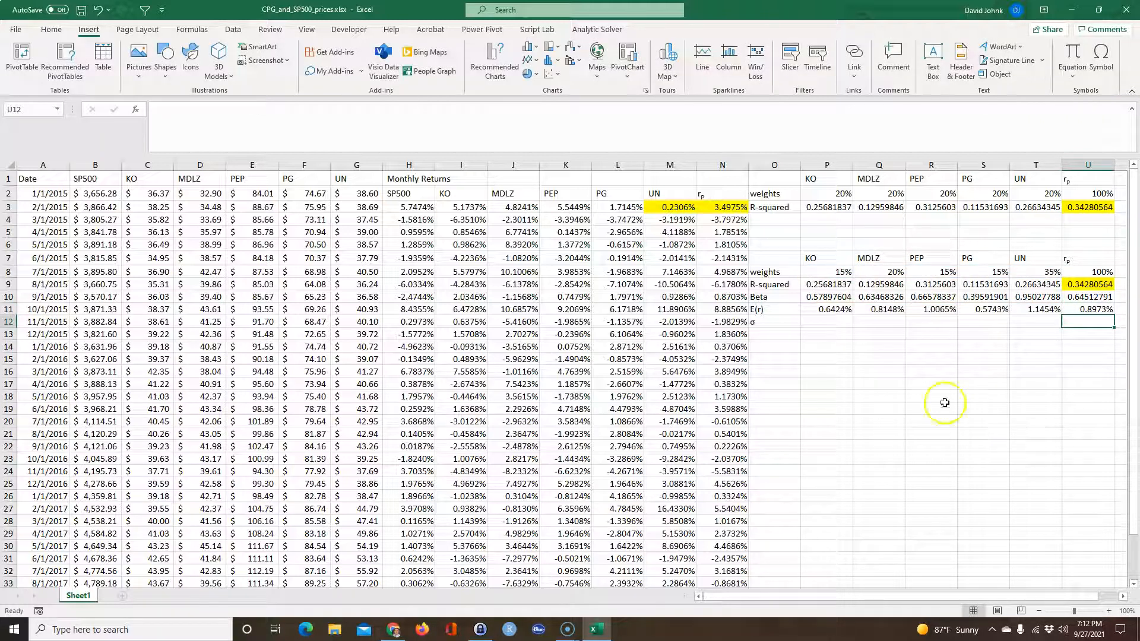
Calculate KO's sample standard deviation in P12 with STDEV.S over its monthly returns I3:I37
left_click(828, 322)
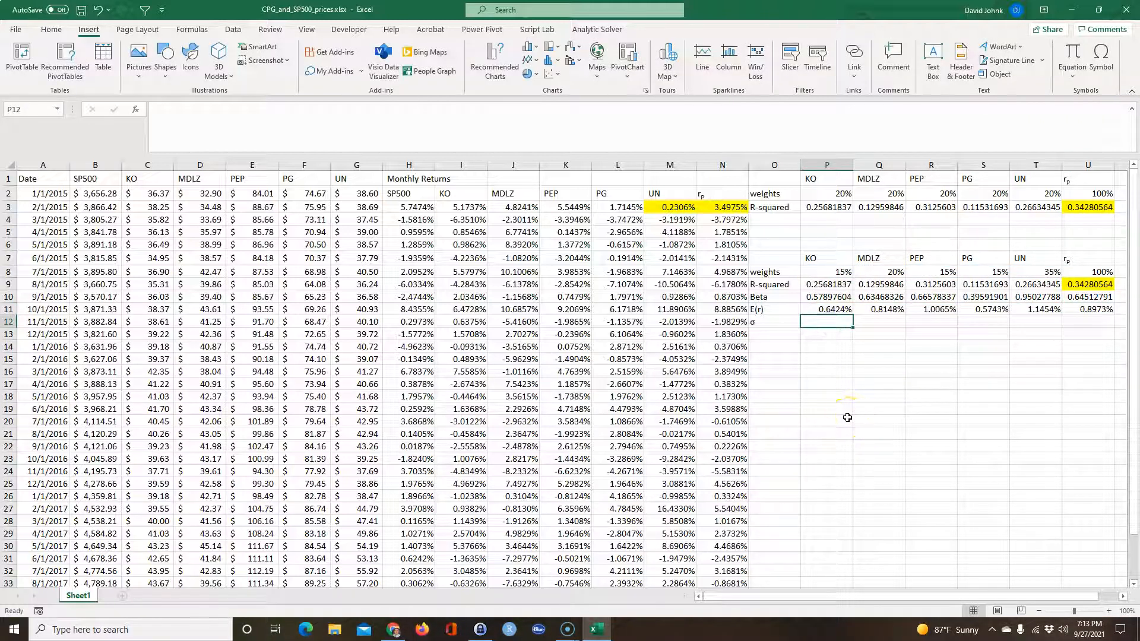
type("st")
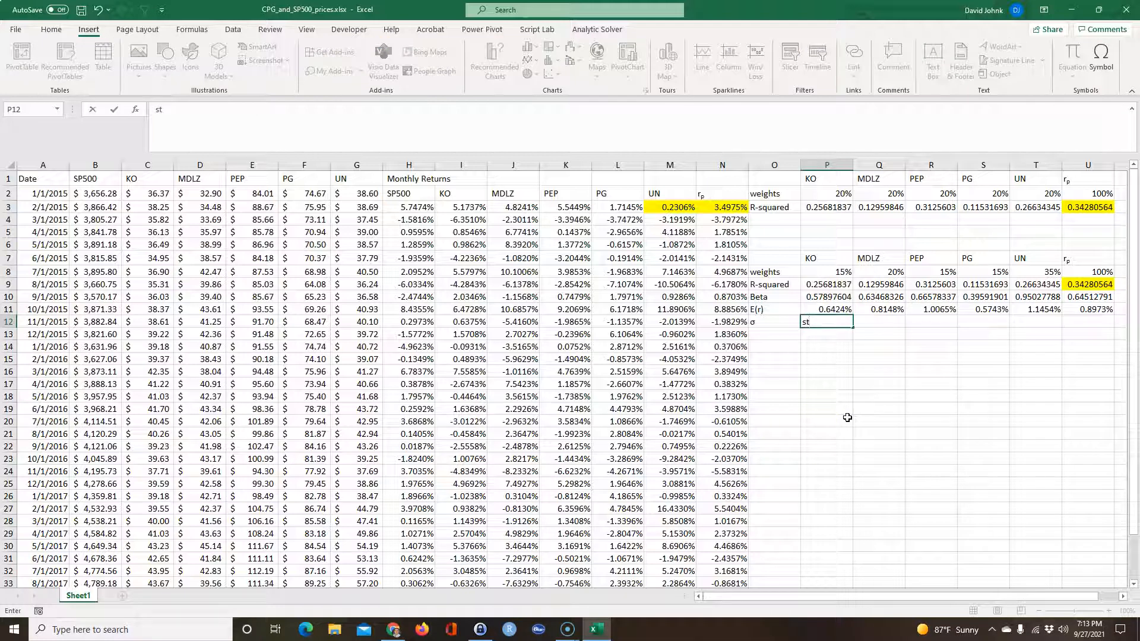
type("=stad")
key("BackSpace")
key("BackSpace")
type("and")
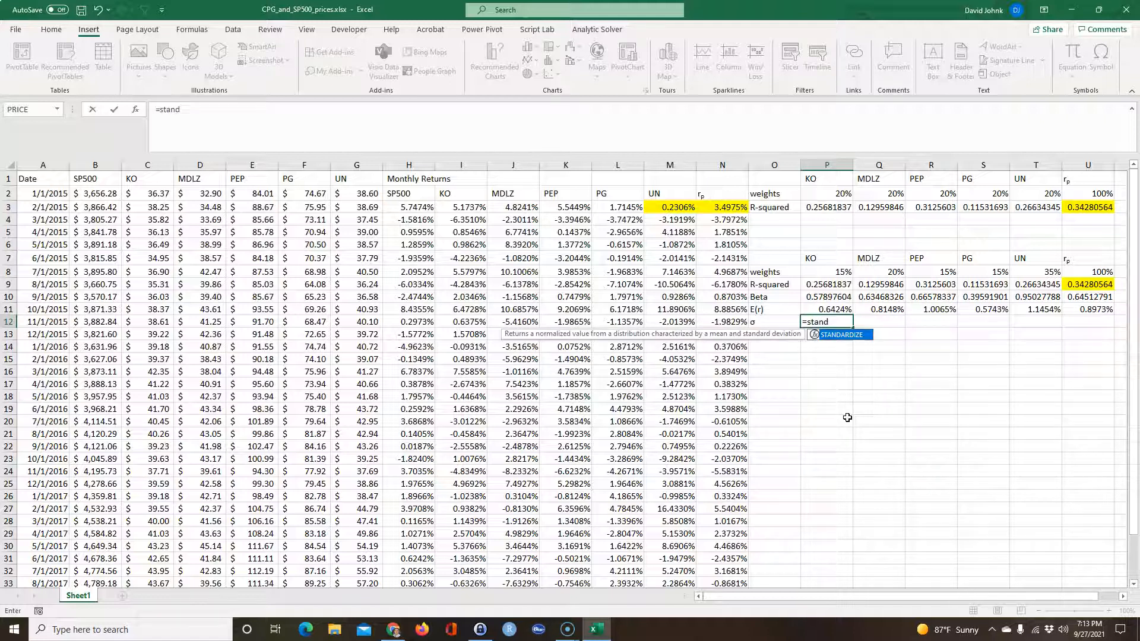
key("BackSpace")
key("BackSpace")
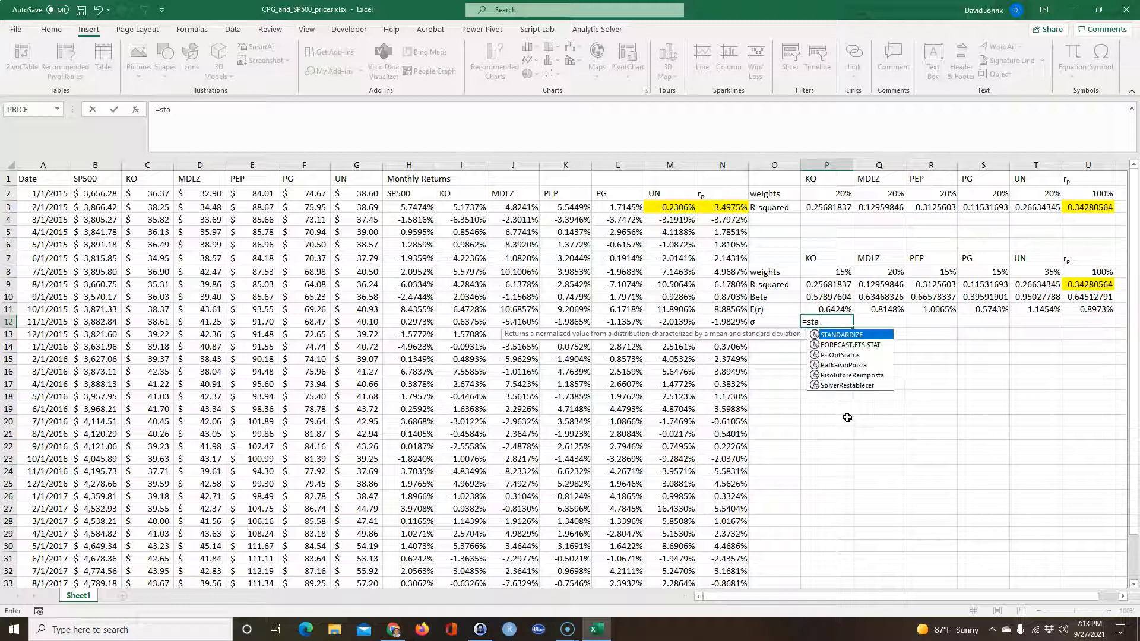
key("BackSpace")
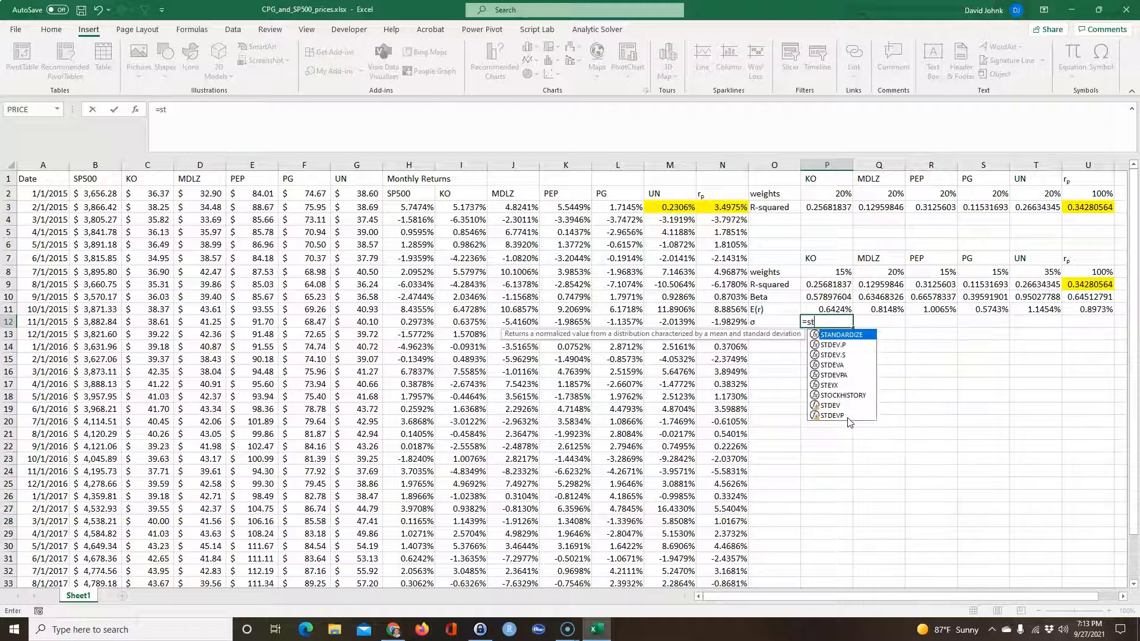
double_click(834, 355)
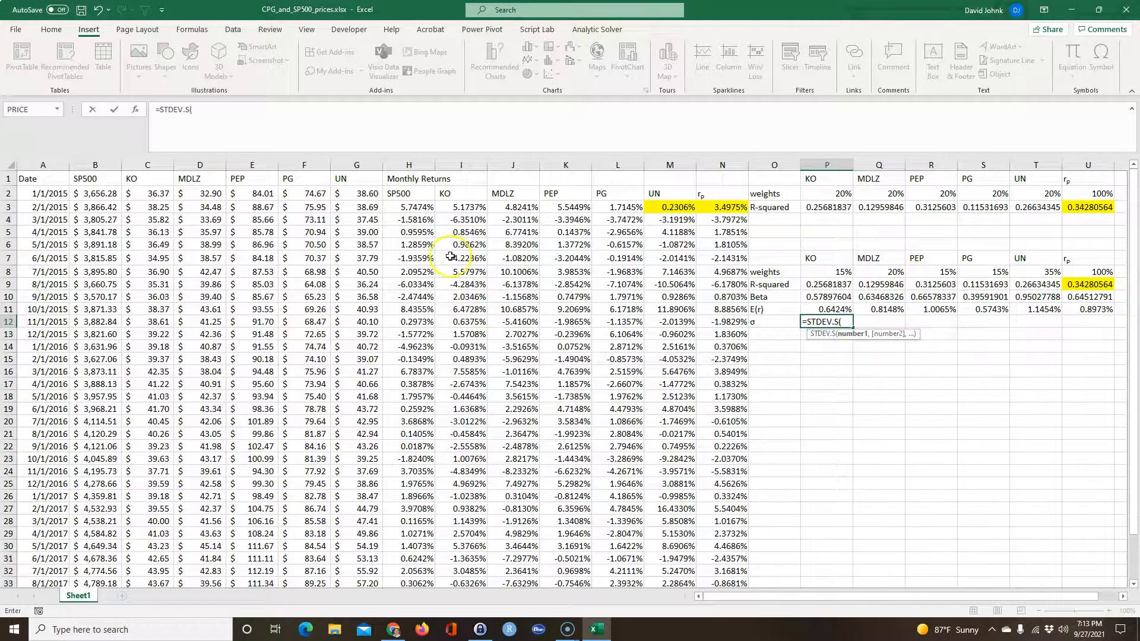
left_click_drag(457, 209, 458, 278)
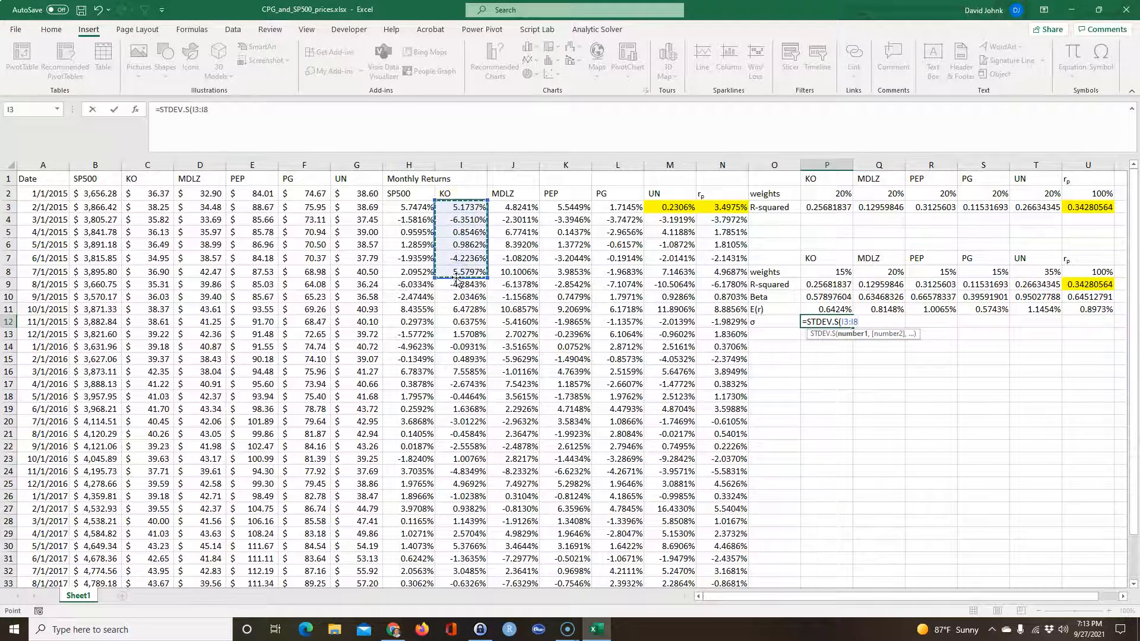
key("shift+Down")
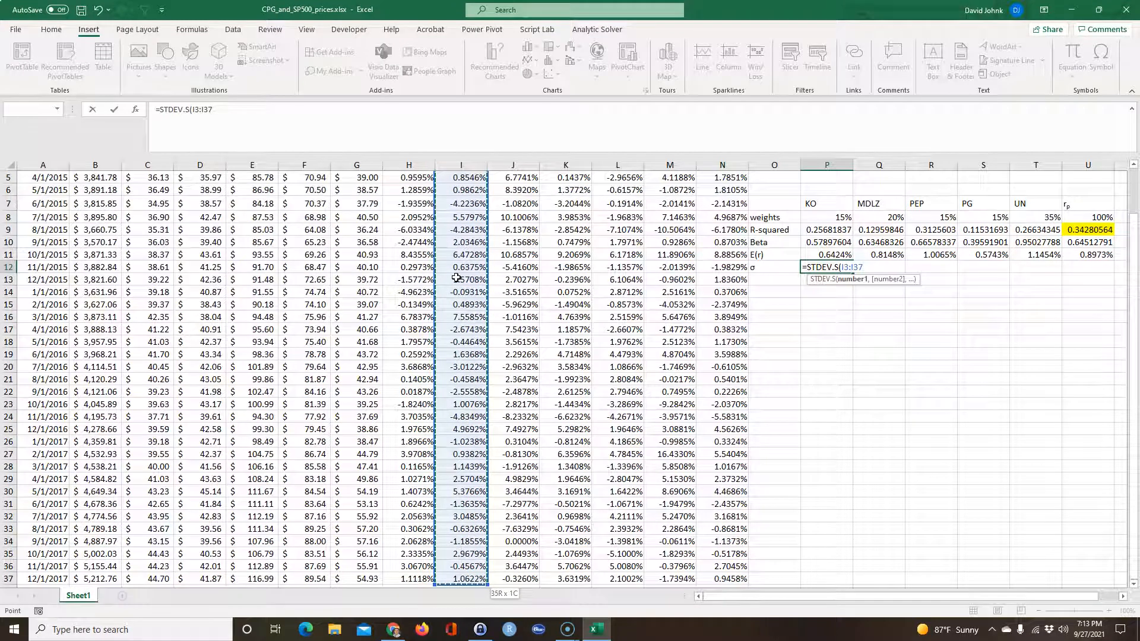
key("Return")
Fill the standard deviation formula in P12 across to U12 for the remaining stocks and the portfolio
scroll(456, 278, "up", 1)
left_click(823, 307)
left_click_drag(853, 313, 1108, 320)
left_click(957, 366)
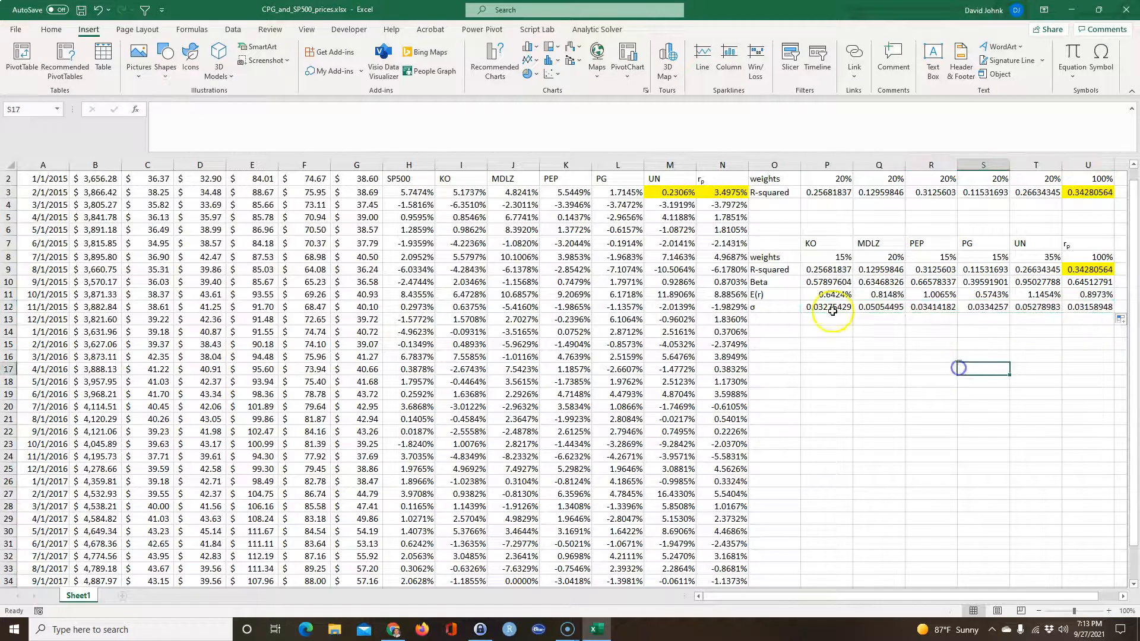
Copy the percentage format of P11 onto the standard deviations in P12:U12 with Format Painter
left_click(834, 294)
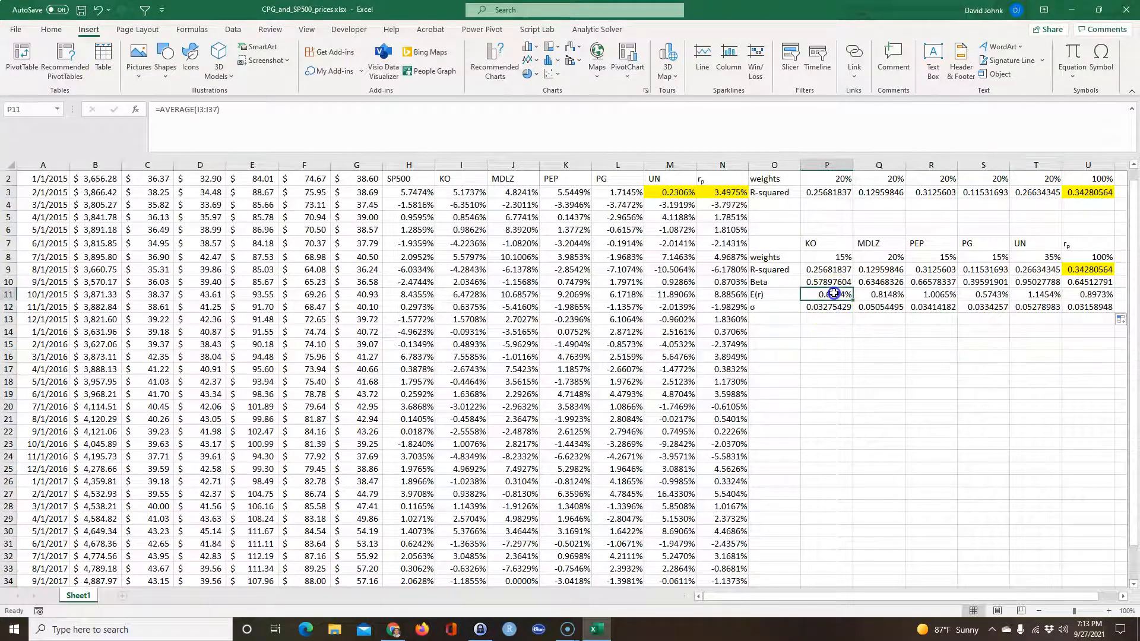
left_click(50, 31)
left_click(61, 75)
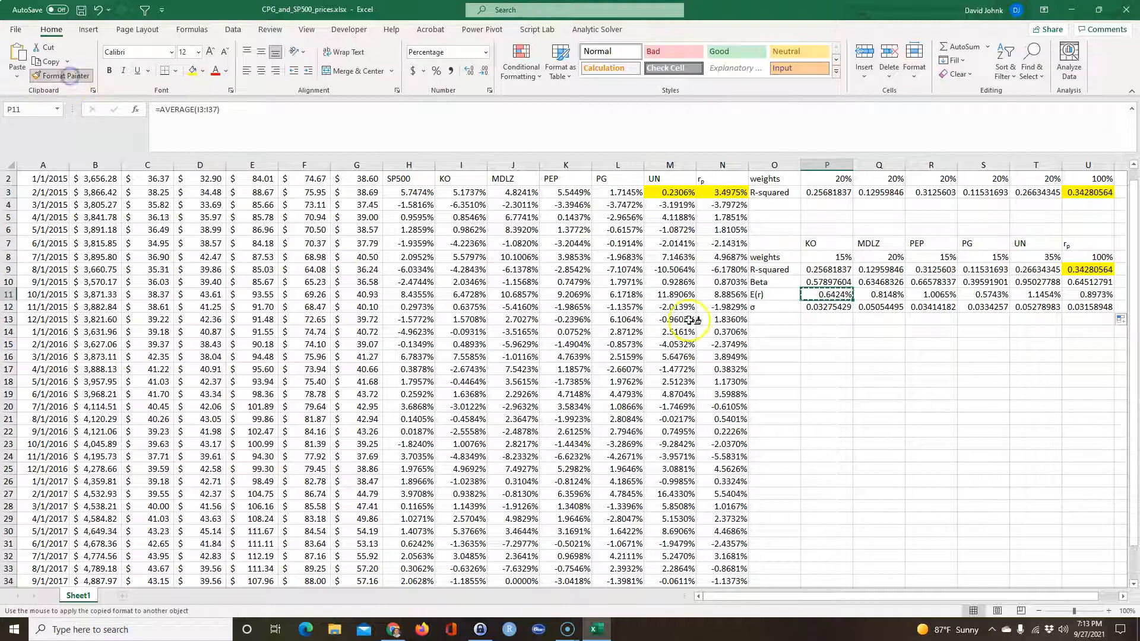
left_click_drag(808, 305, 1091, 307)
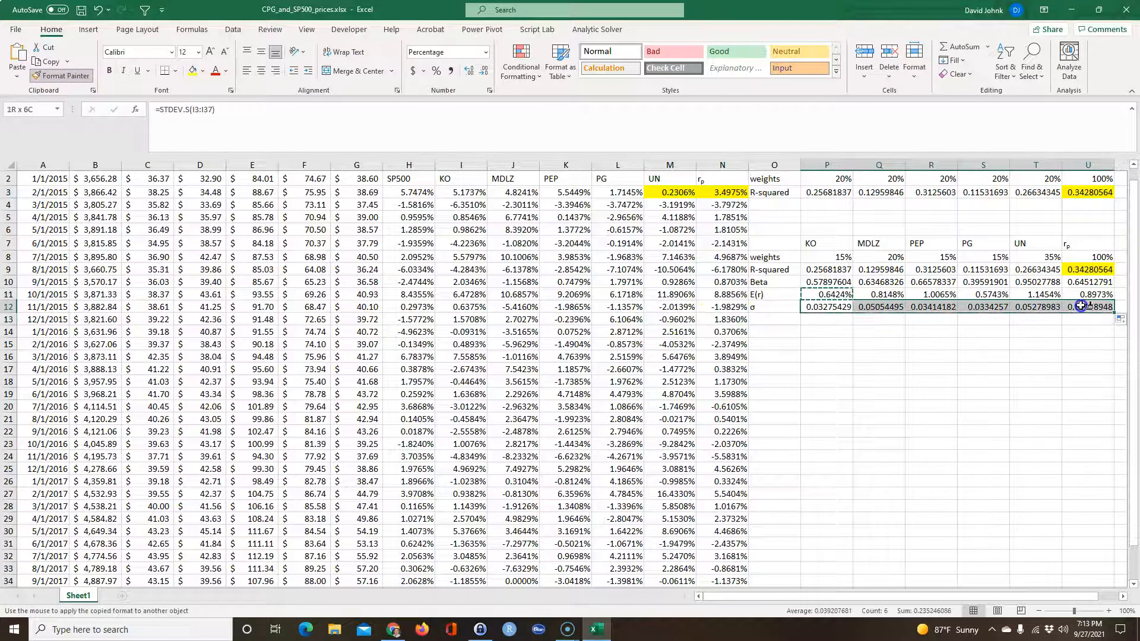
left_click(1109, 611)
left_click(1109, 612)
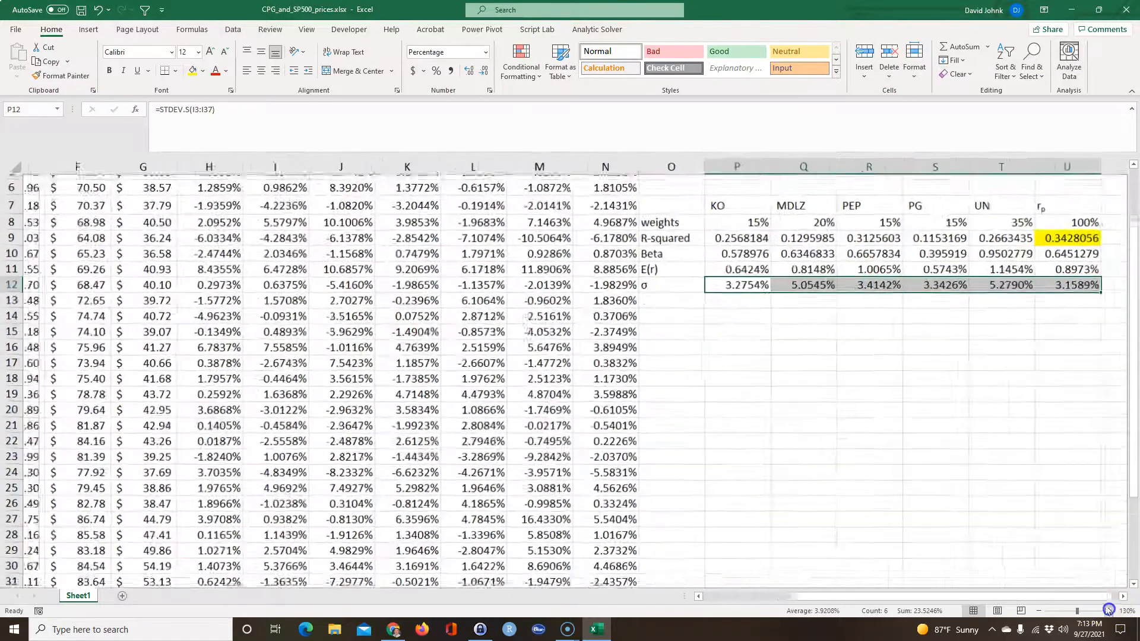
left_click(1109, 611)
left_click(1038, 612)
left_click(1038, 612)
left_click(1038, 612)
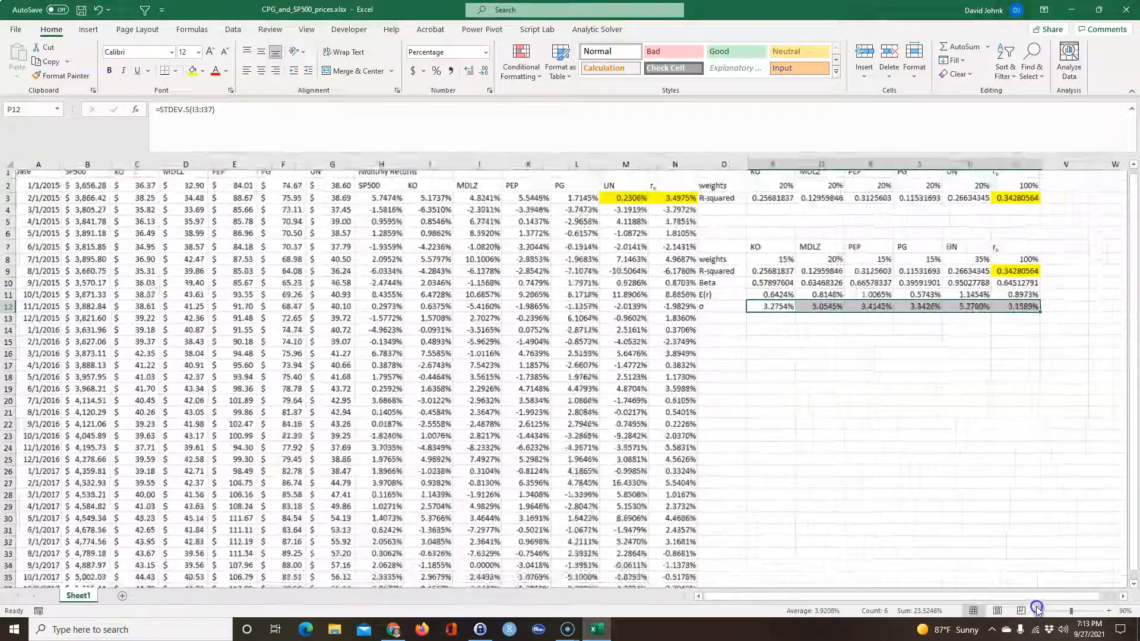
left_click(1039, 612)
left_click(1123, 597)
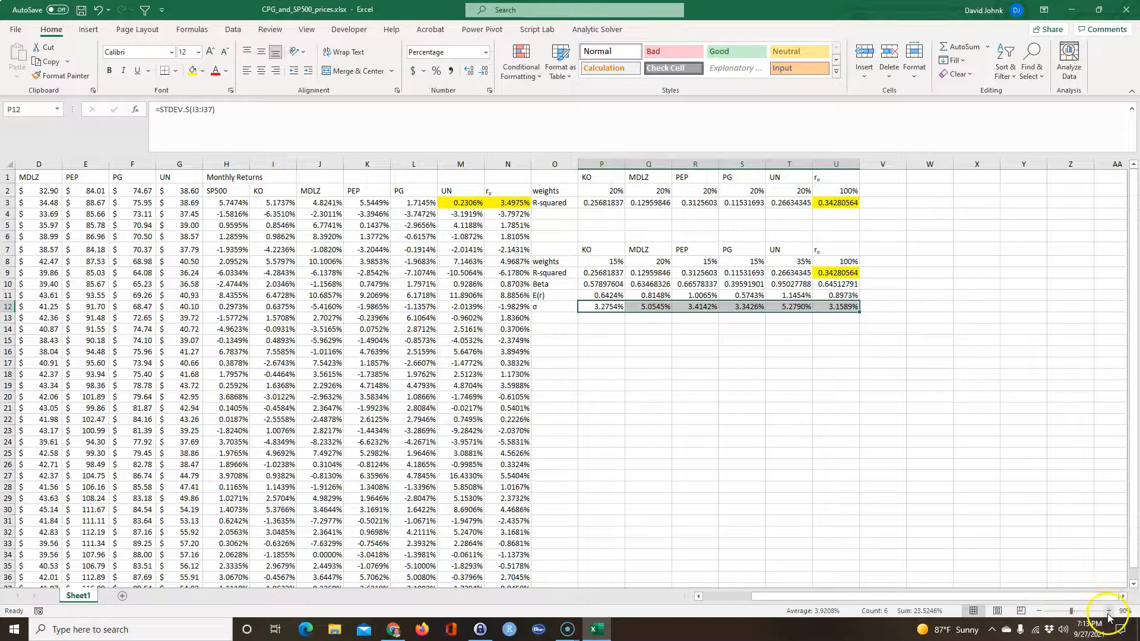
left_click(1109, 612)
left_click(1110, 612)
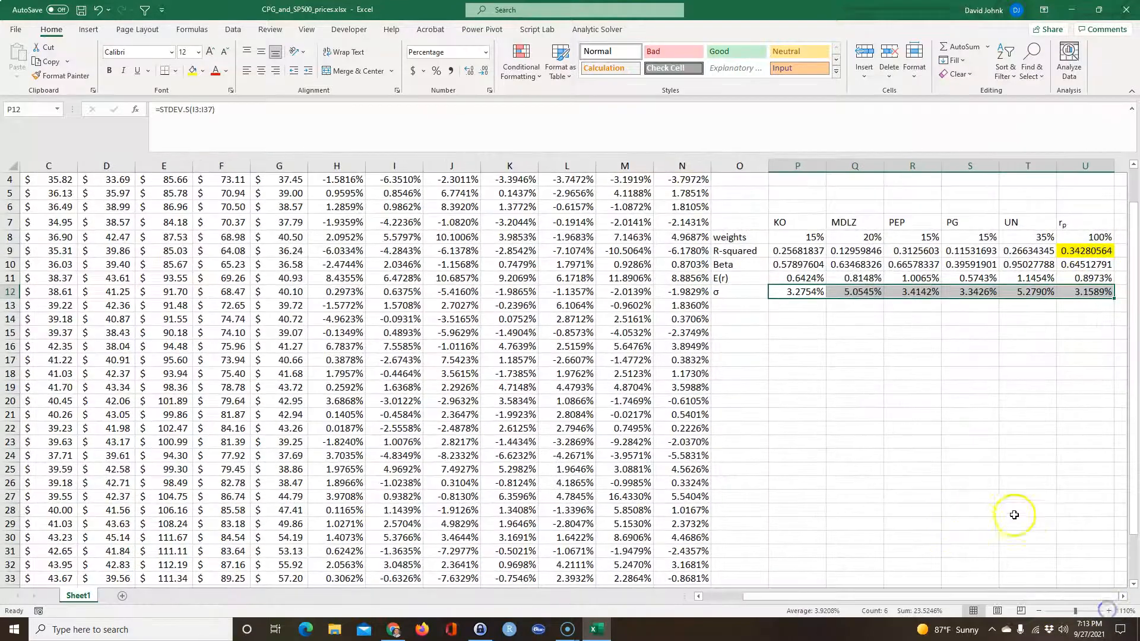
left_click(1038, 613)
left_click(1123, 597)
left_click(1123, 597)
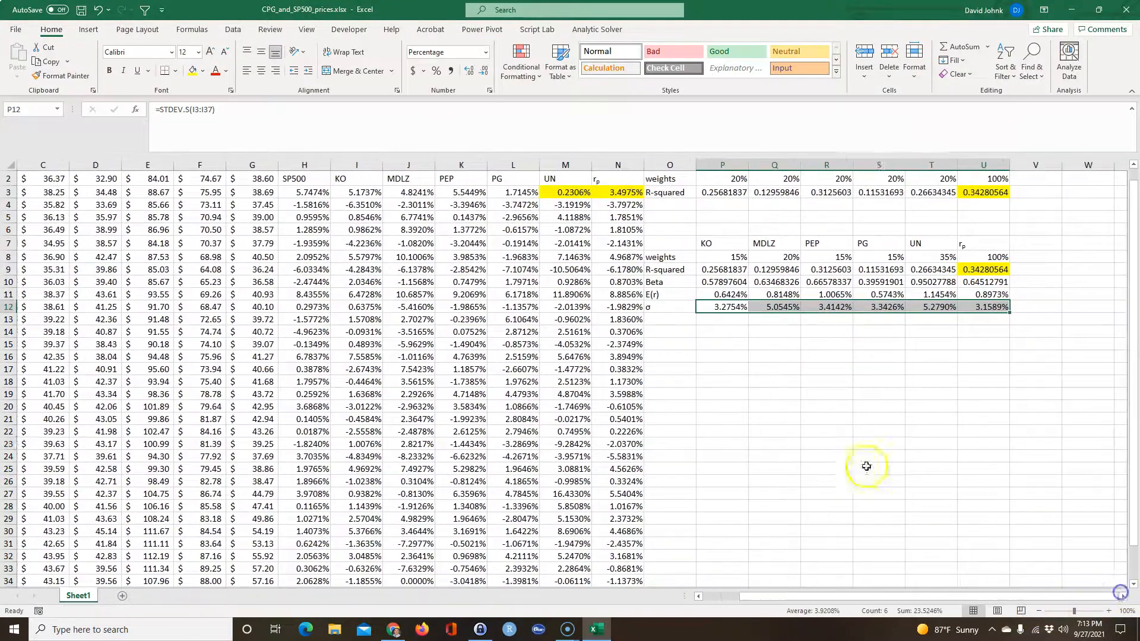
left_click(845, 443)
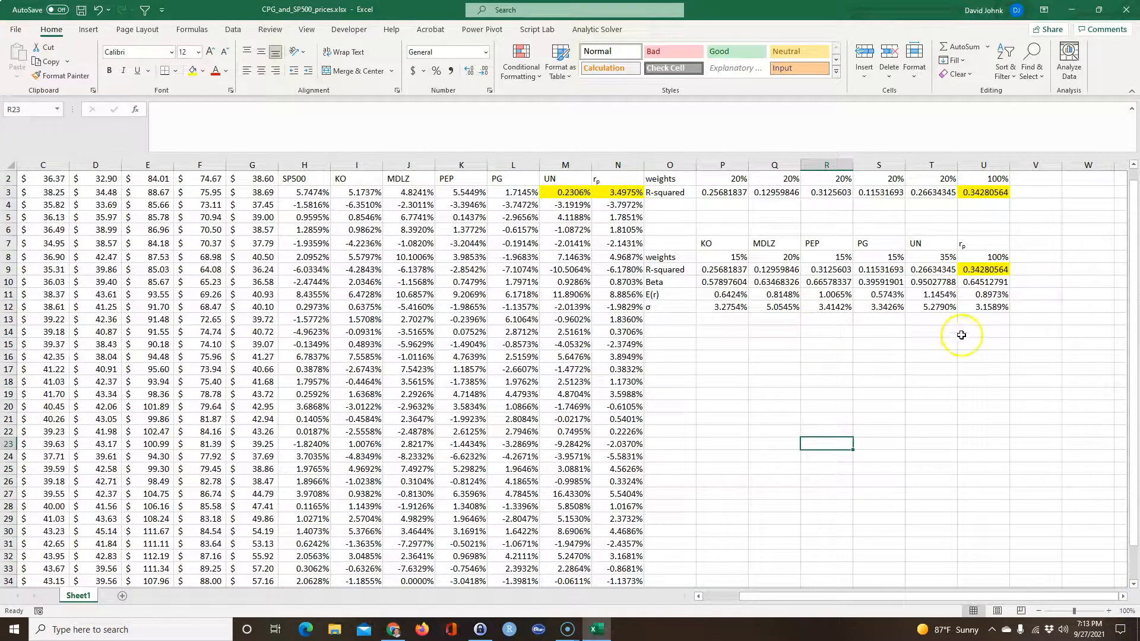
Inspect the formula and referenced ranges behind the portfolio's expected return in U11, leaving it unedited
left_click(986, 294)
double_click(986, 294)
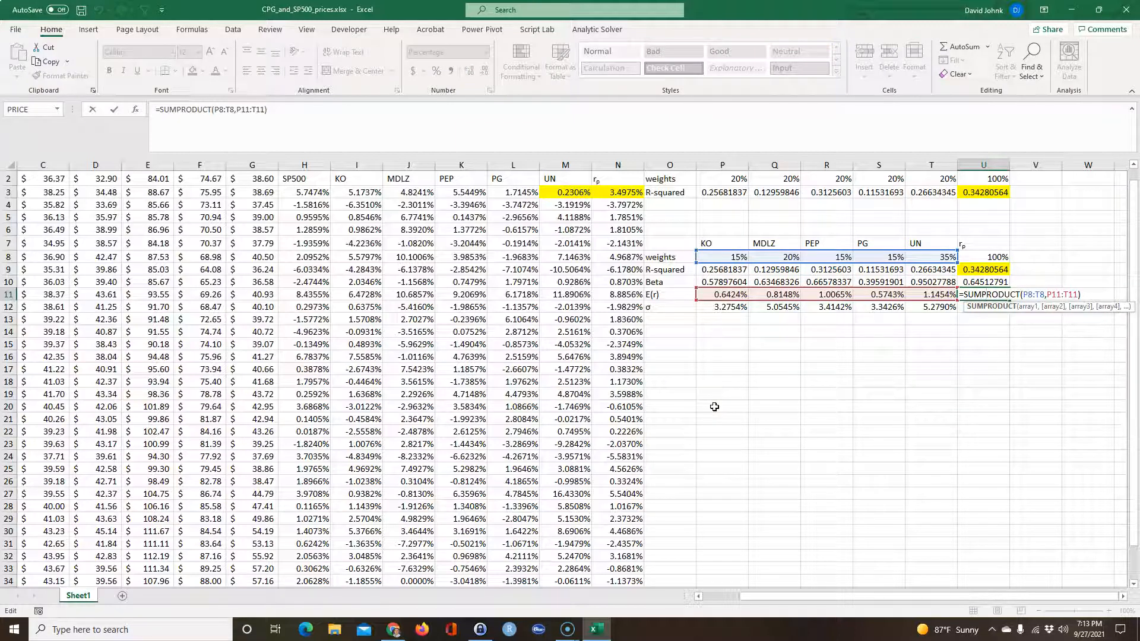
key("Escape")
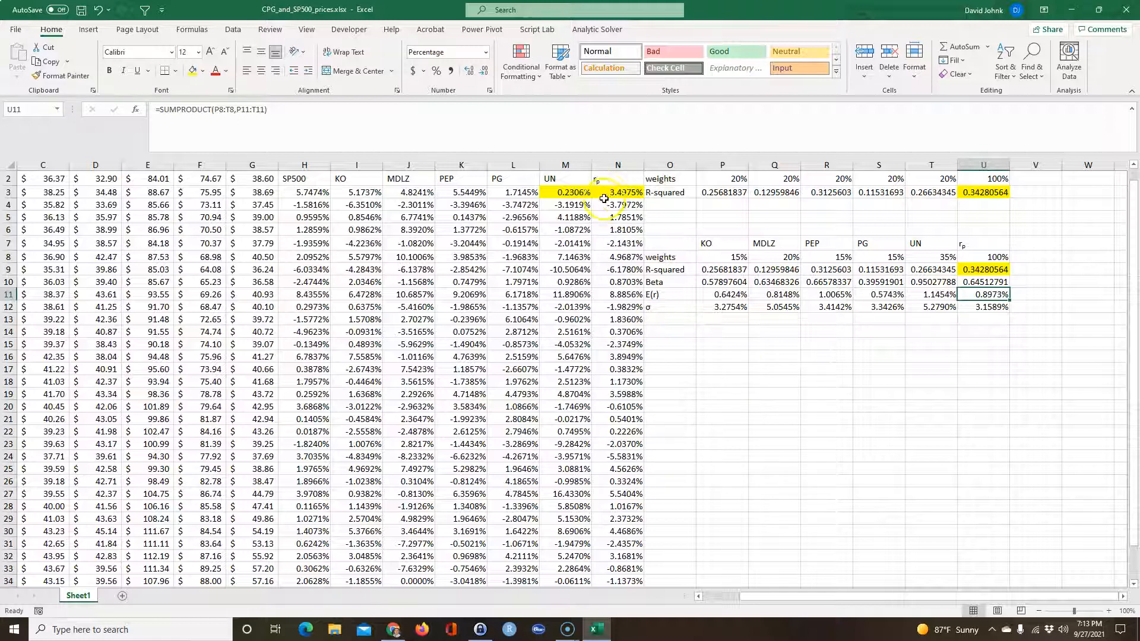
Change the portfolio return formula in N3 so its SUMPRODUCT uses the second set of weights, $P$8:$T$8
left_click(612, 192)
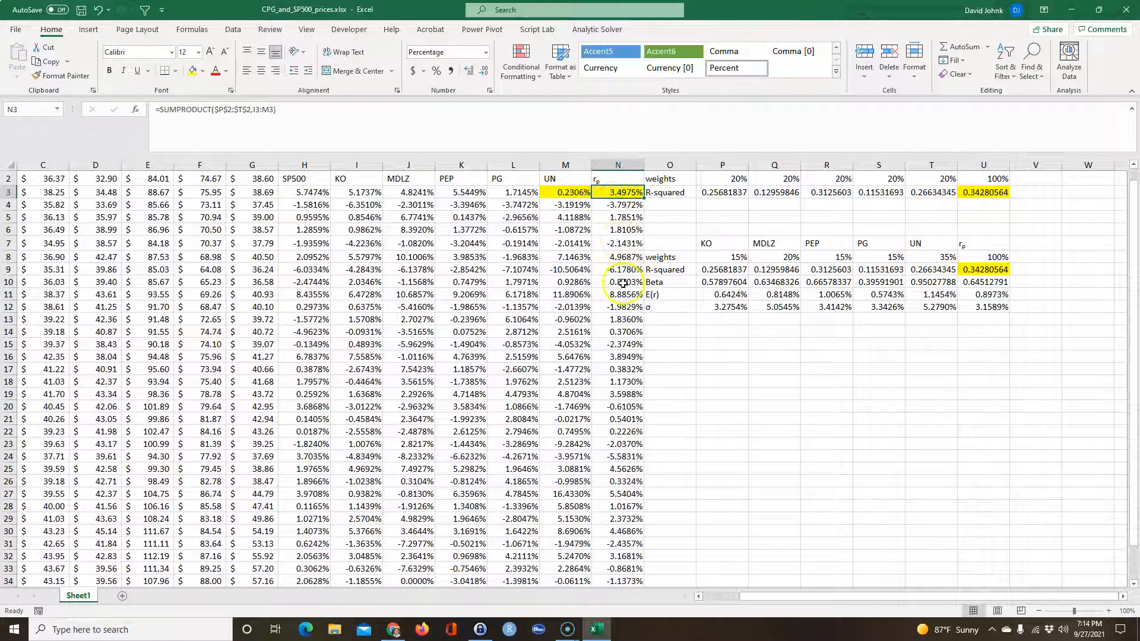
double_click(623, 193)
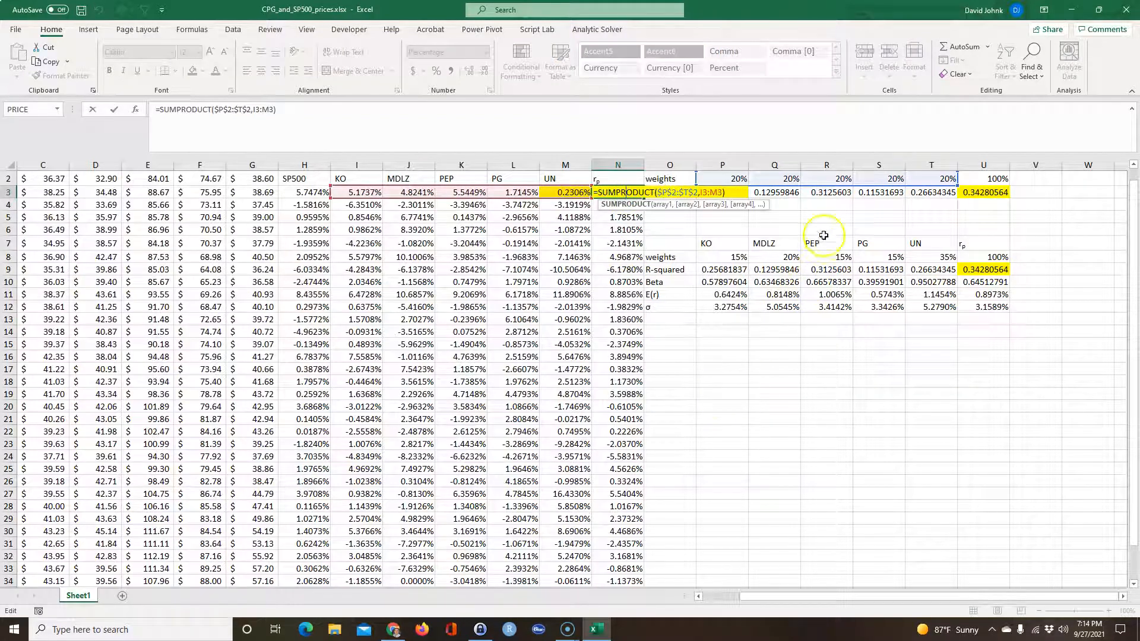
left_click_drag(837, 188, 831, 257)
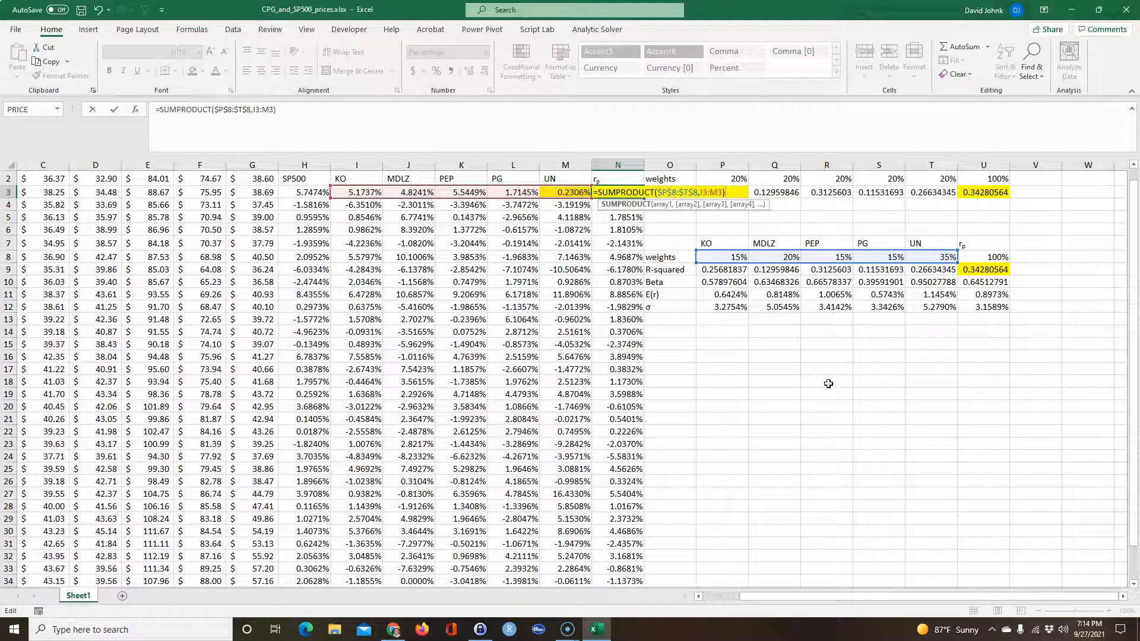
key("Return")
Fill the revised portfolio return formula from N3 down through the remaining months of column N
left_click(617, 192)
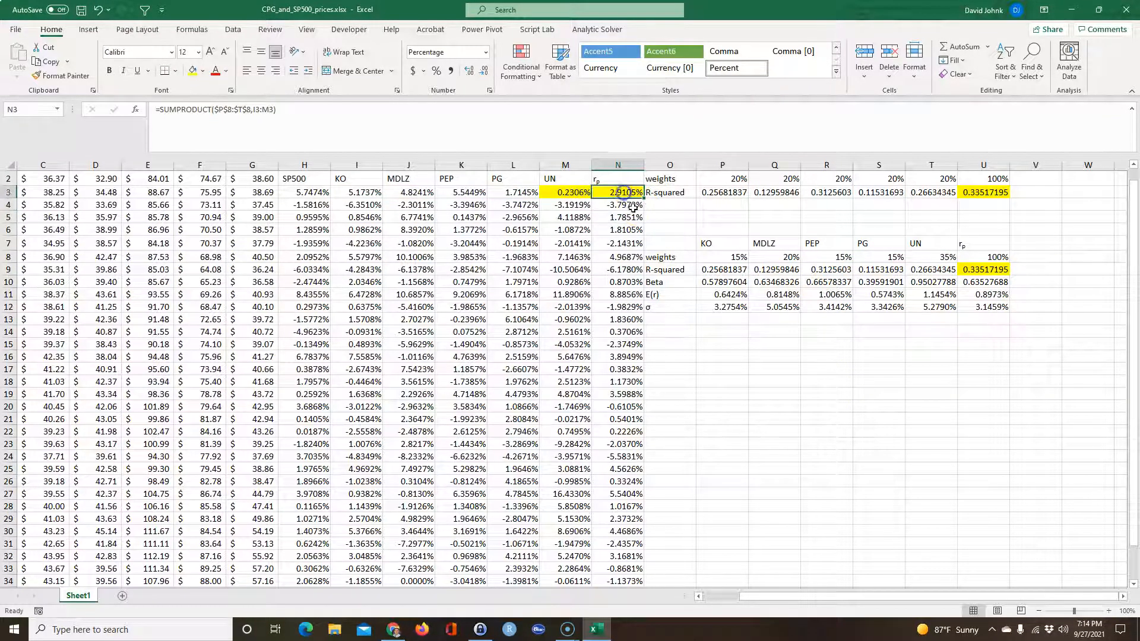
double_click(643, 198)
left_click(775, 437)
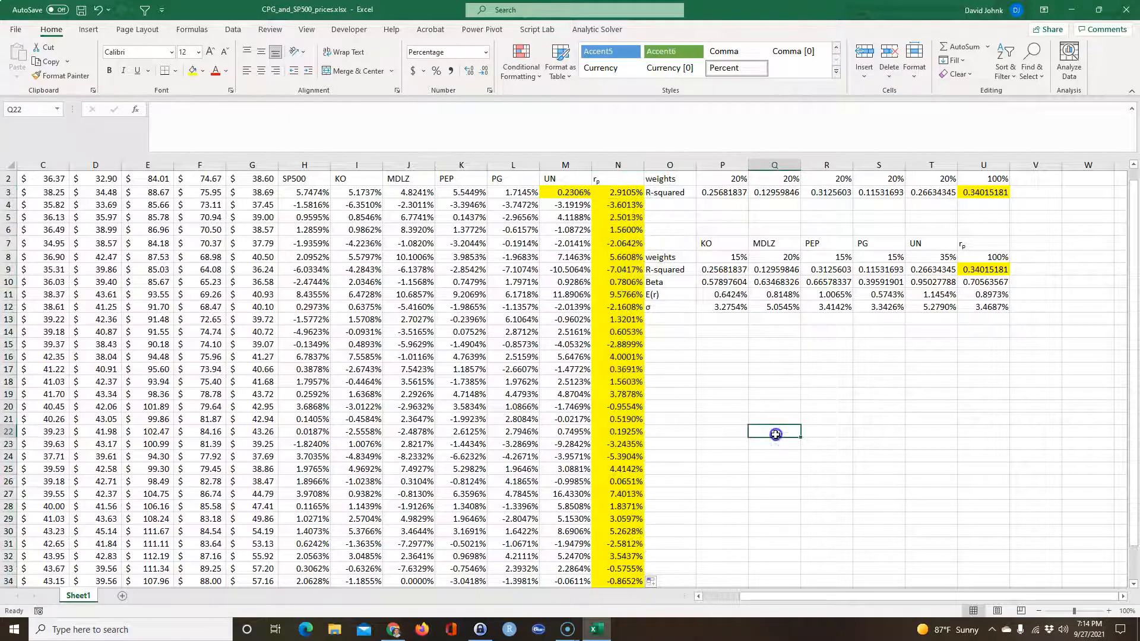
left_click(841, 294)
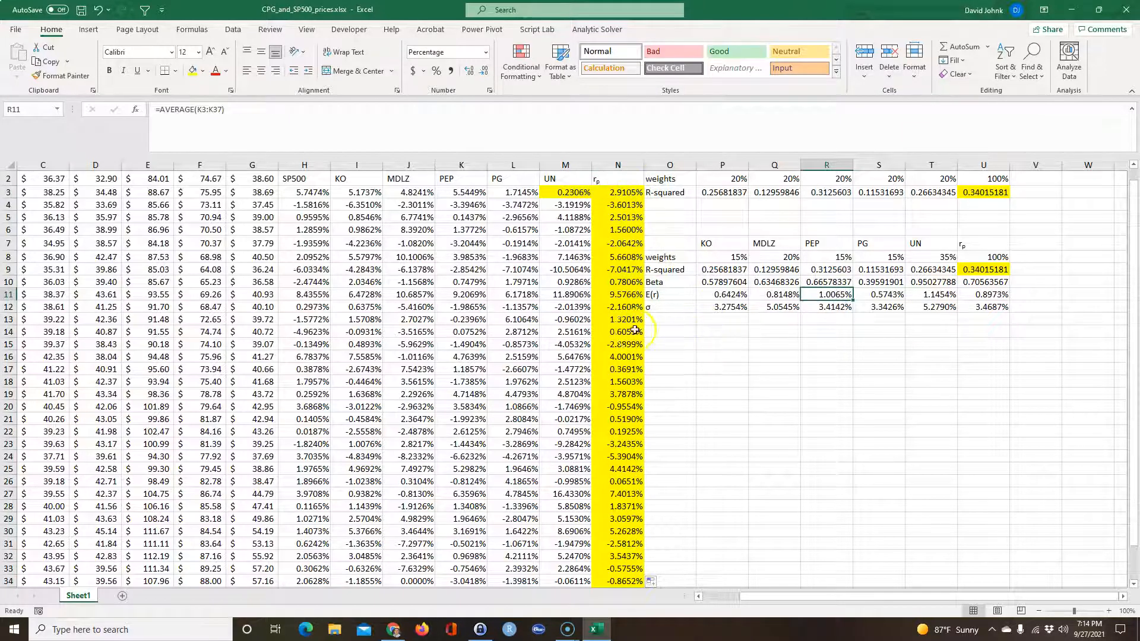
Remove the yellow fill from the portfolio returns in column N by copying the format of unfilled UN return M5 with Format Painter
left_click(569, 218)
left_click(61, 76)
left_click(618, 167)
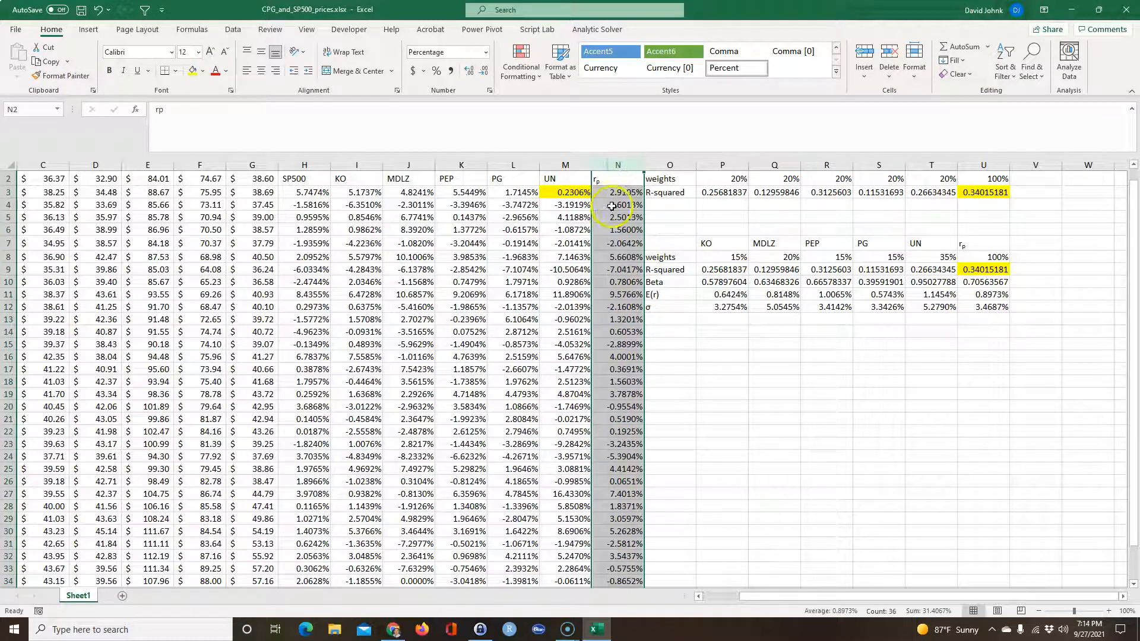
left_click(618, 194)
left_click(778, 393)
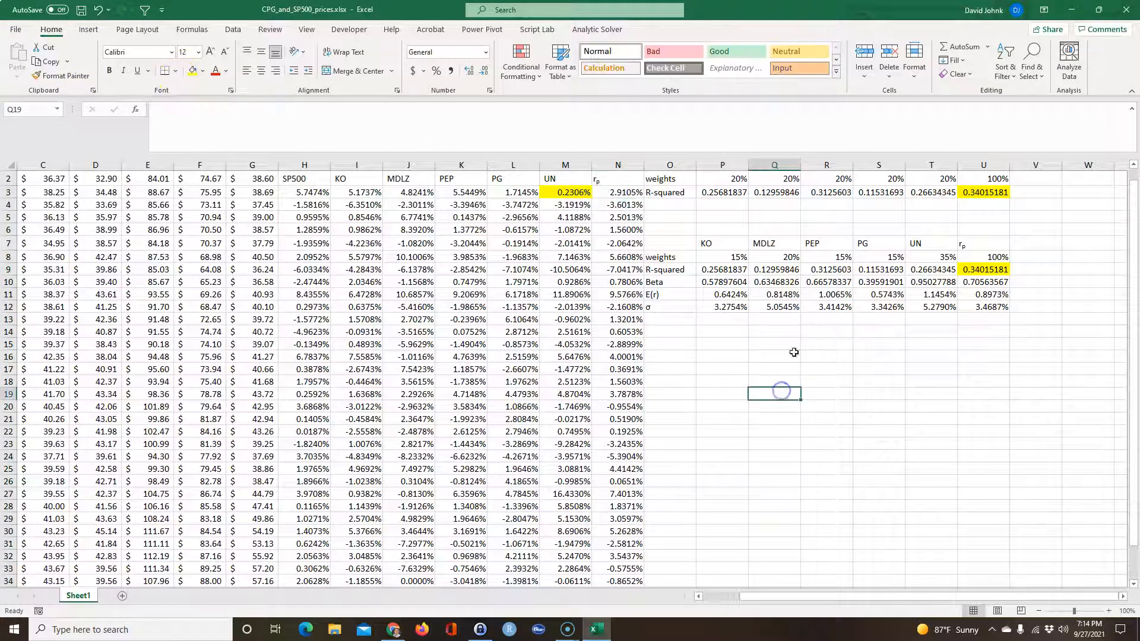
Inspect the formulas and referenced ranges in N5, KO's R-squared in P9 and the portfolio's expected return in U11, leaving them unedited
double_click(623, 217)
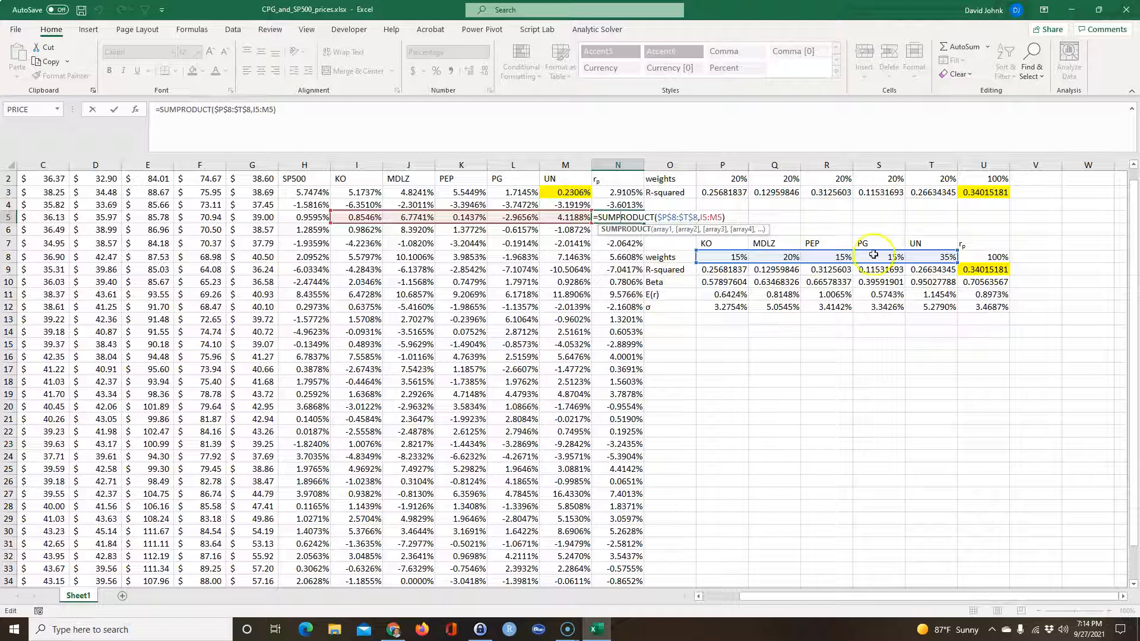
scroll(861, 333, "up", 1)
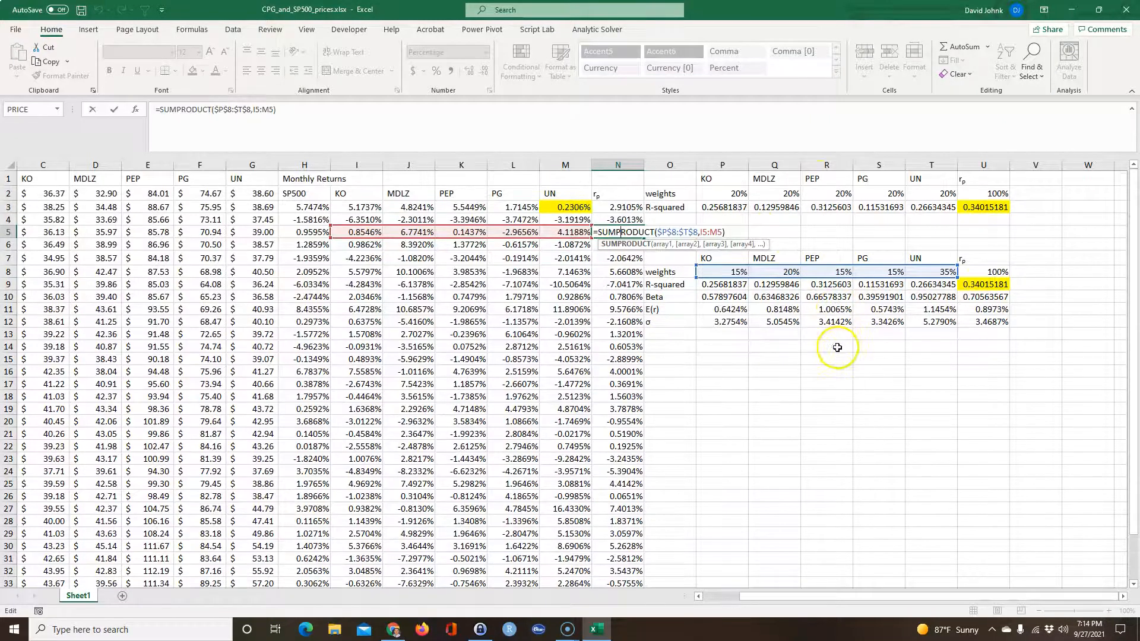
key("Escape")
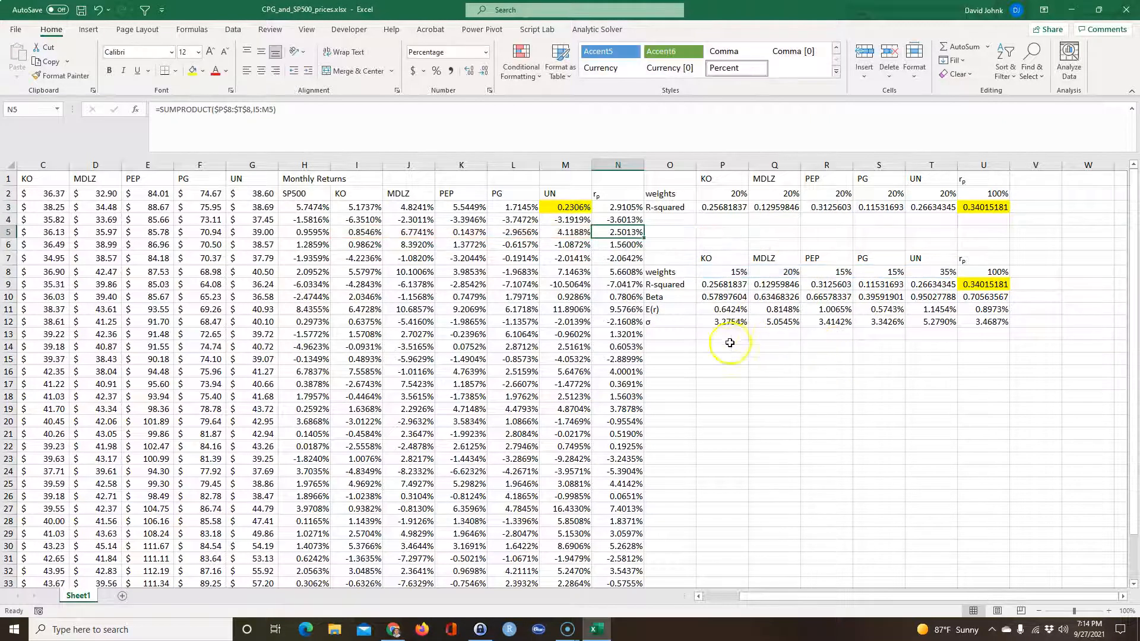
double_click(721, 285)
key("Escape")
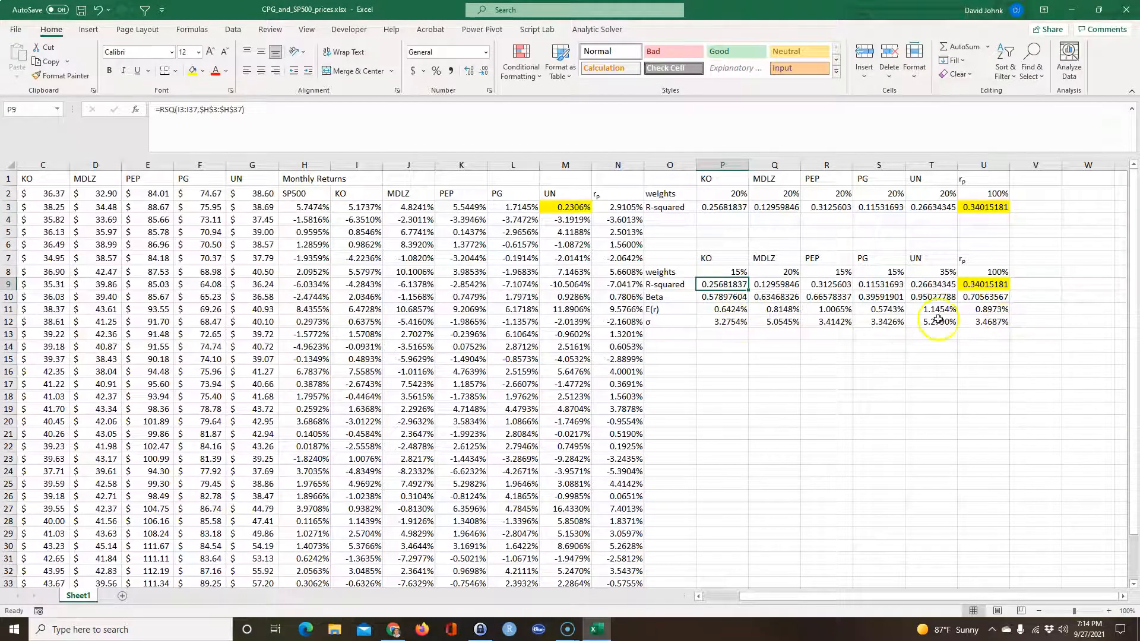
double_click(984, 310)
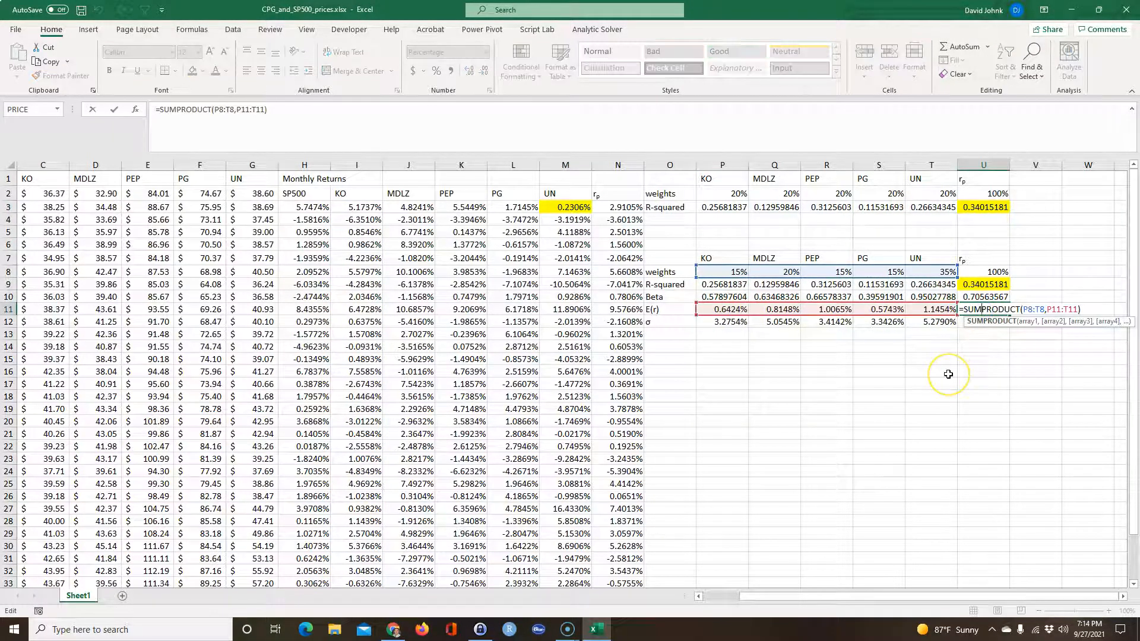
key("Escape")
Calculate a check value in V11 with AVERAGE over the portfolio's monthly returns in column N, starting at N3
left_click(1027, 313)
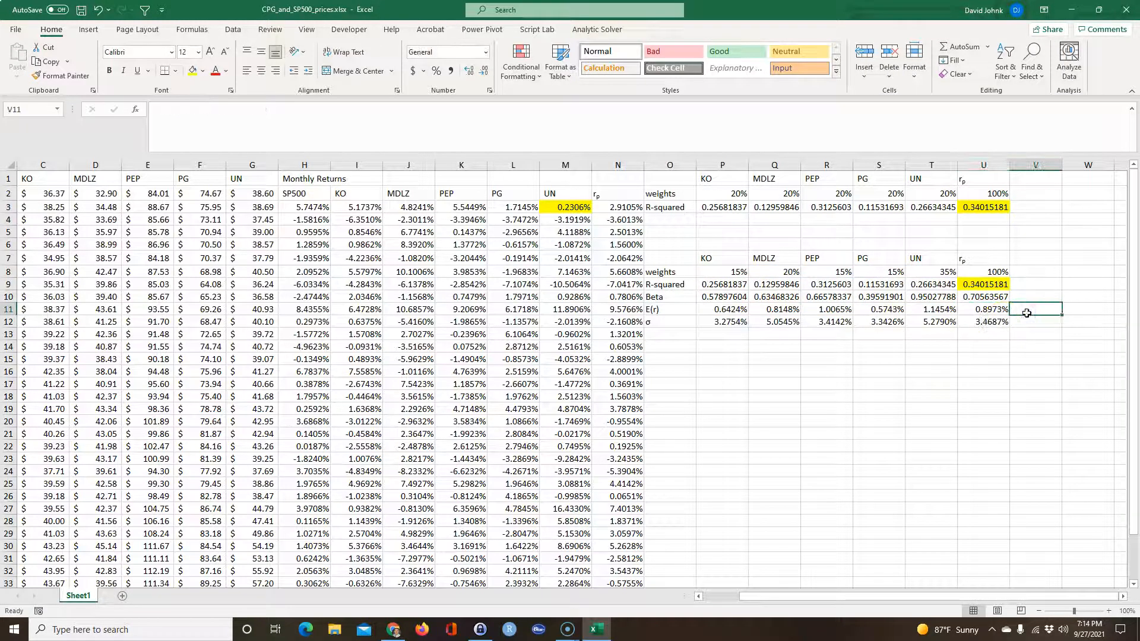
type("=average(")
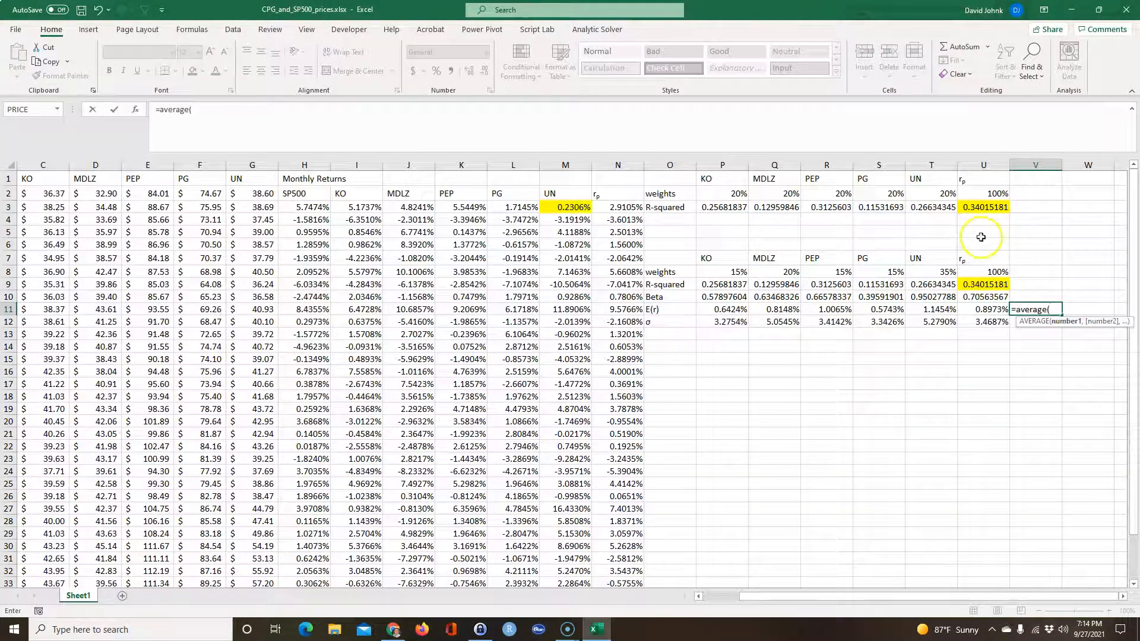
left_click_drag(617, 207, 625, 283)
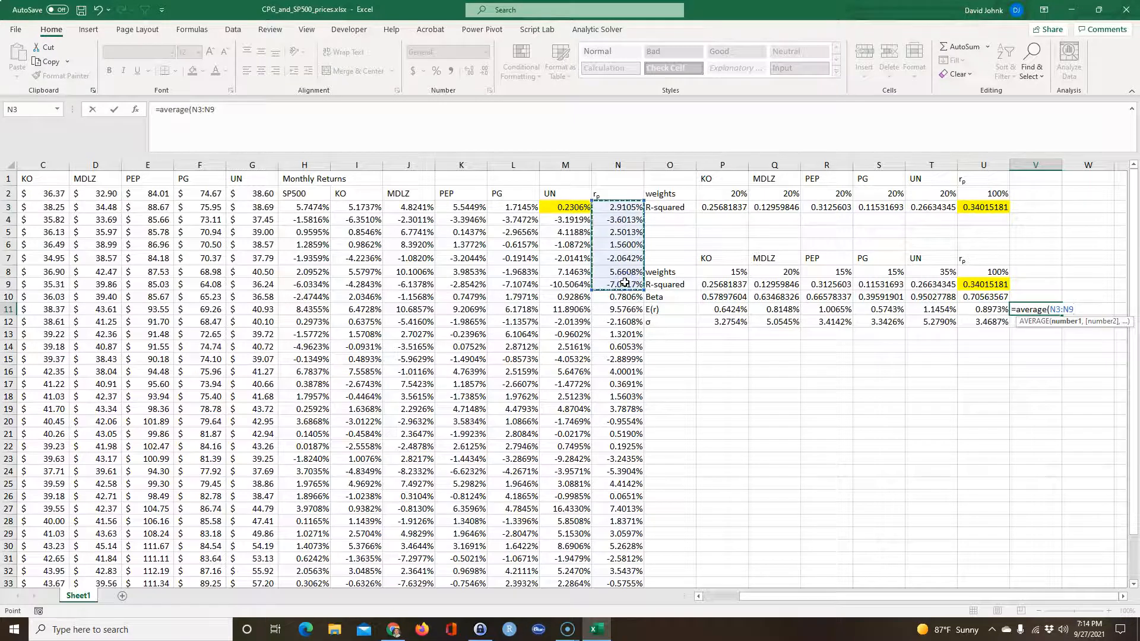
scroll(625, 283, "down", 2)
key("Return")
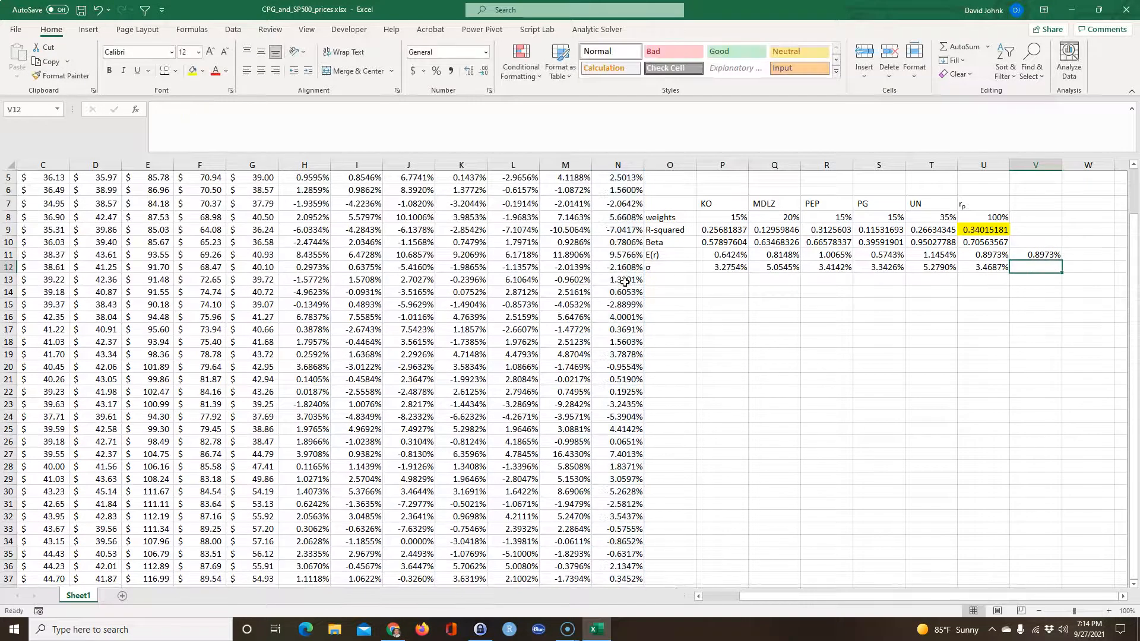
scroll(684, 238, "up", 2)
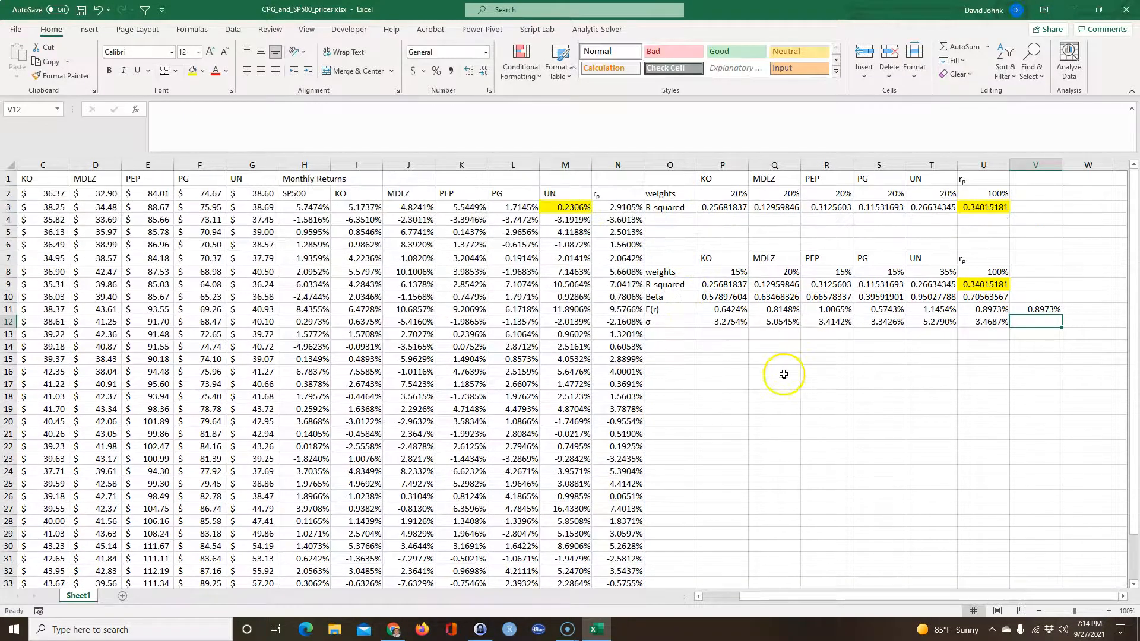
left_click(831, 409)
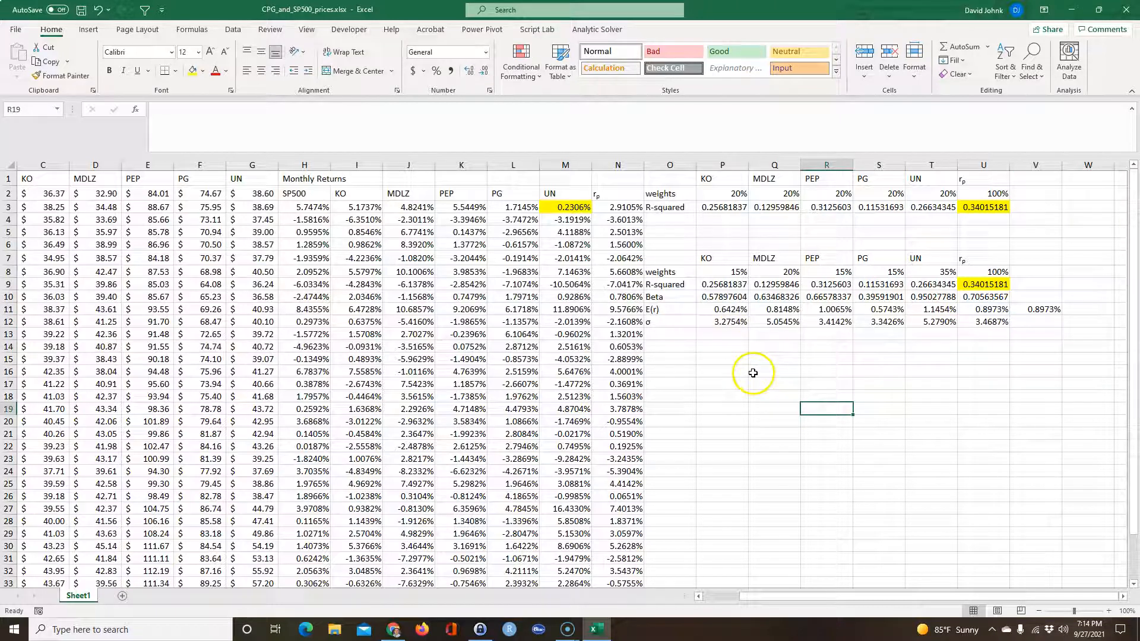
Compare the formula in V11 with the SUMPRODUCT formula in U11 without editing either
double_click(1045, 309)
double_click(981, 310)
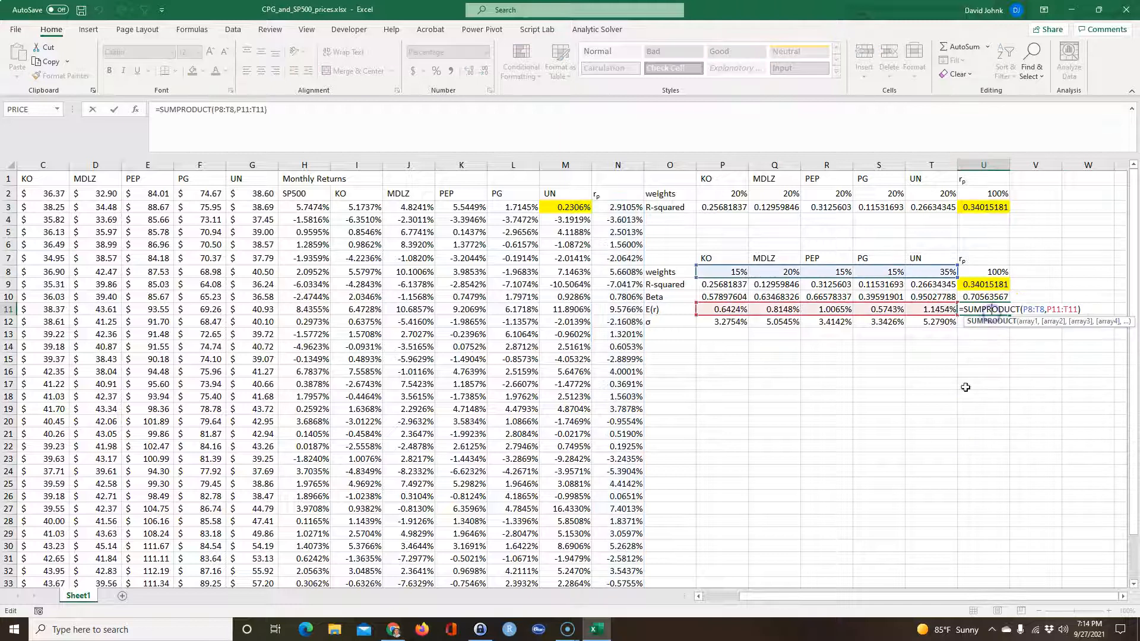
left_click(832, 436)
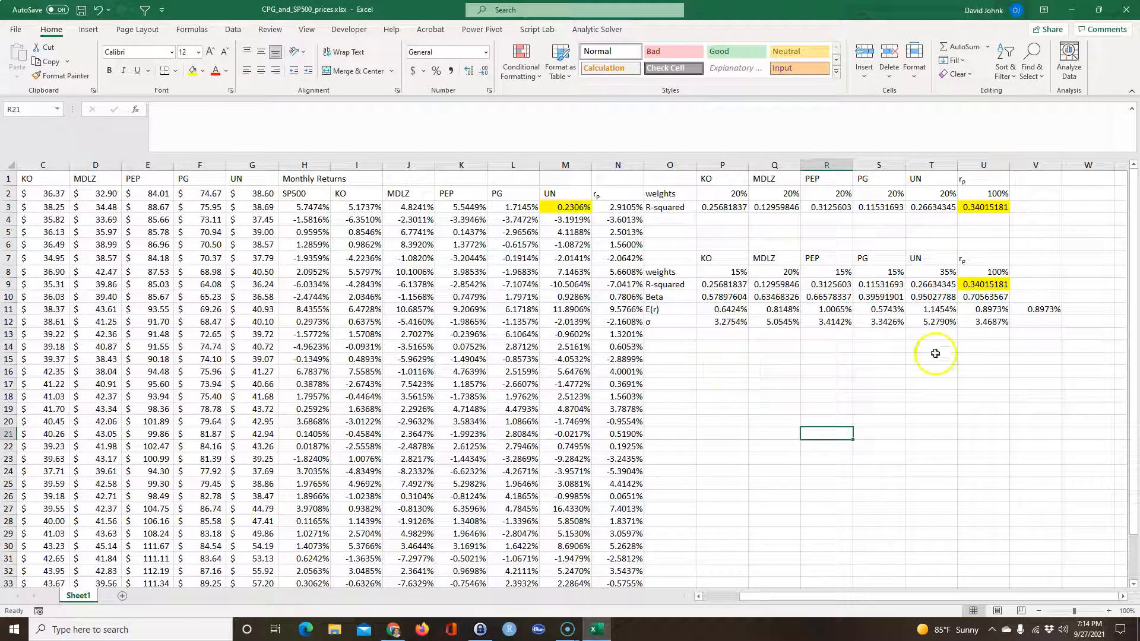
Make the portfolio's R-squared, beta, expected return and standard deviation in U9:U12 bold
left_click_drag(979, 260, 980, 319)
left_click(971, 313)
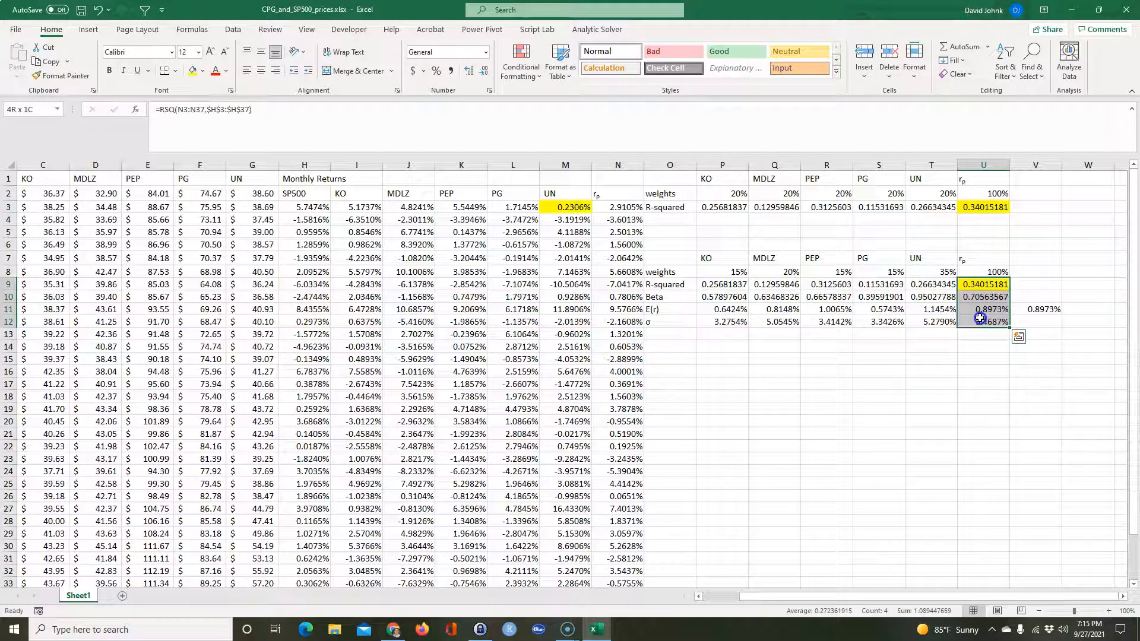
left_click(109, 76)
left_click(879, 419)
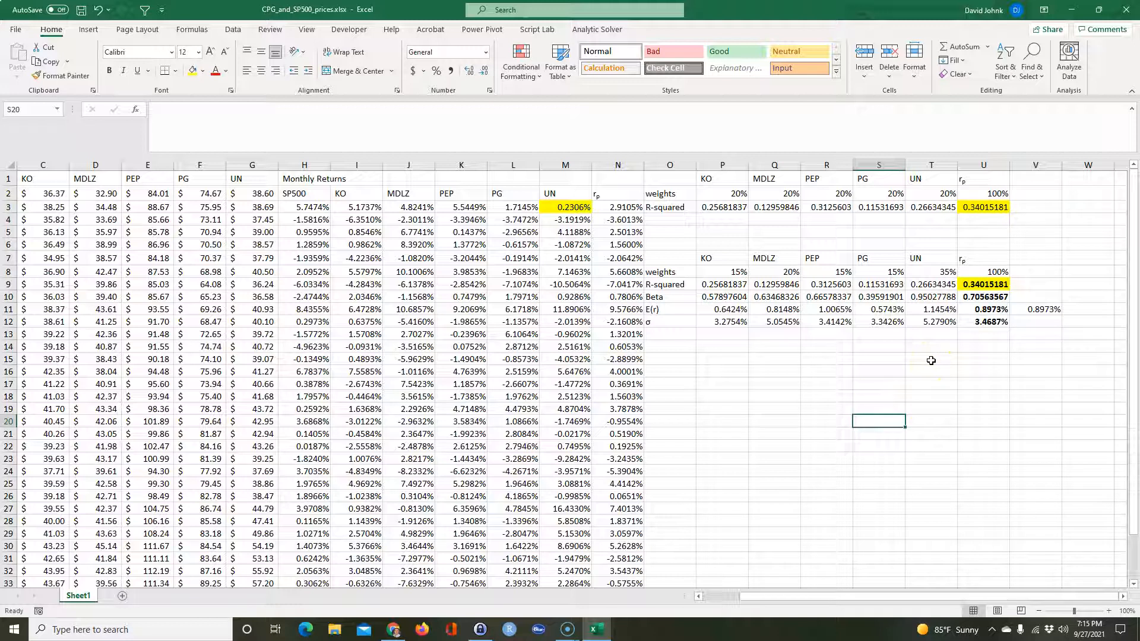
Examine the RSQ formulas in U9 and U3 and the portfolio return formula in N7 to see which weights they depend on
double_click(990, 285)
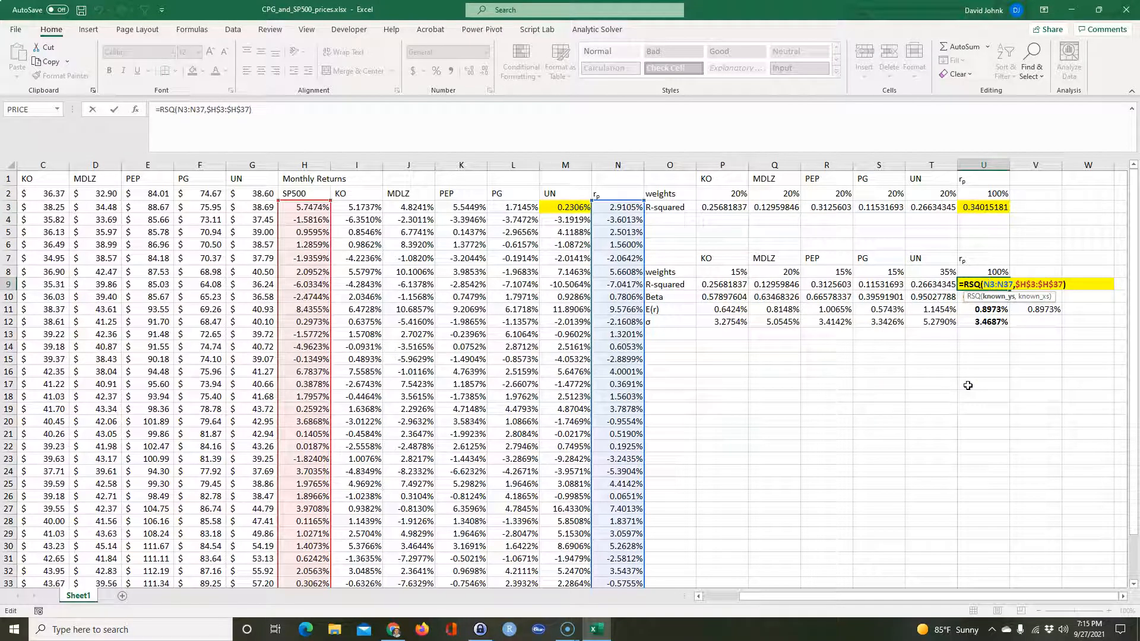
left_click(891, 404)
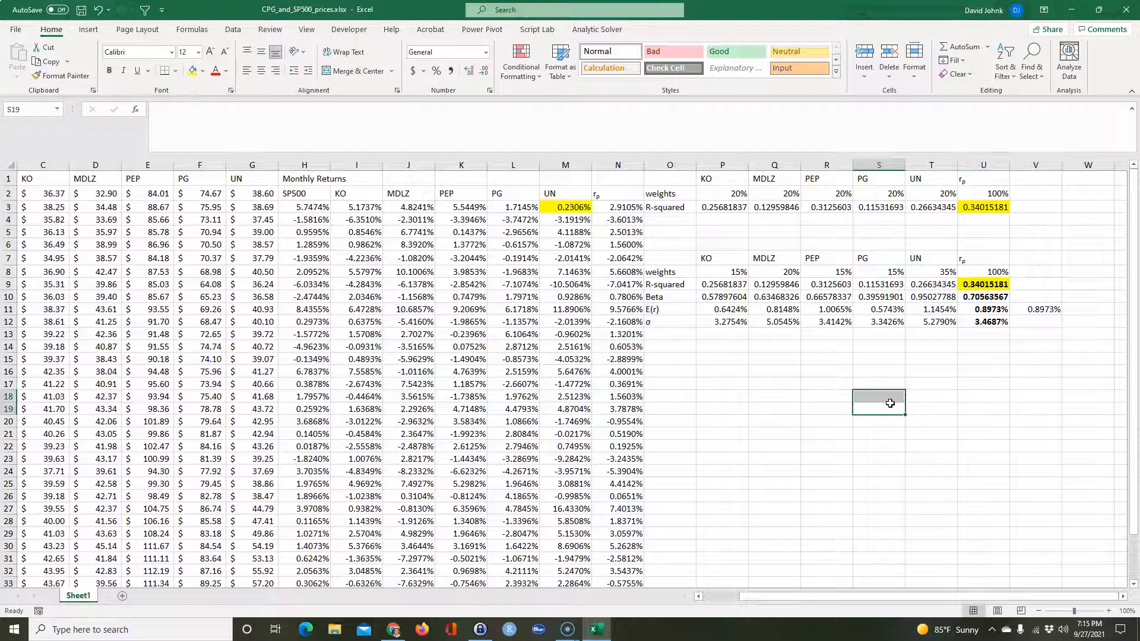
left_click(977, 259)
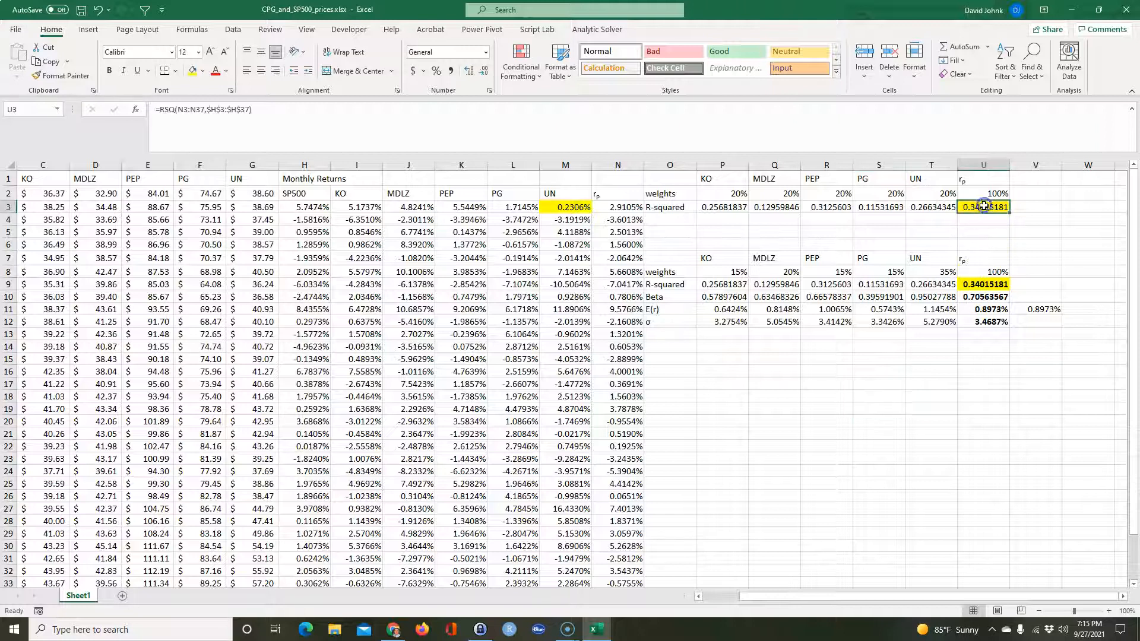
double_click(981, 211)
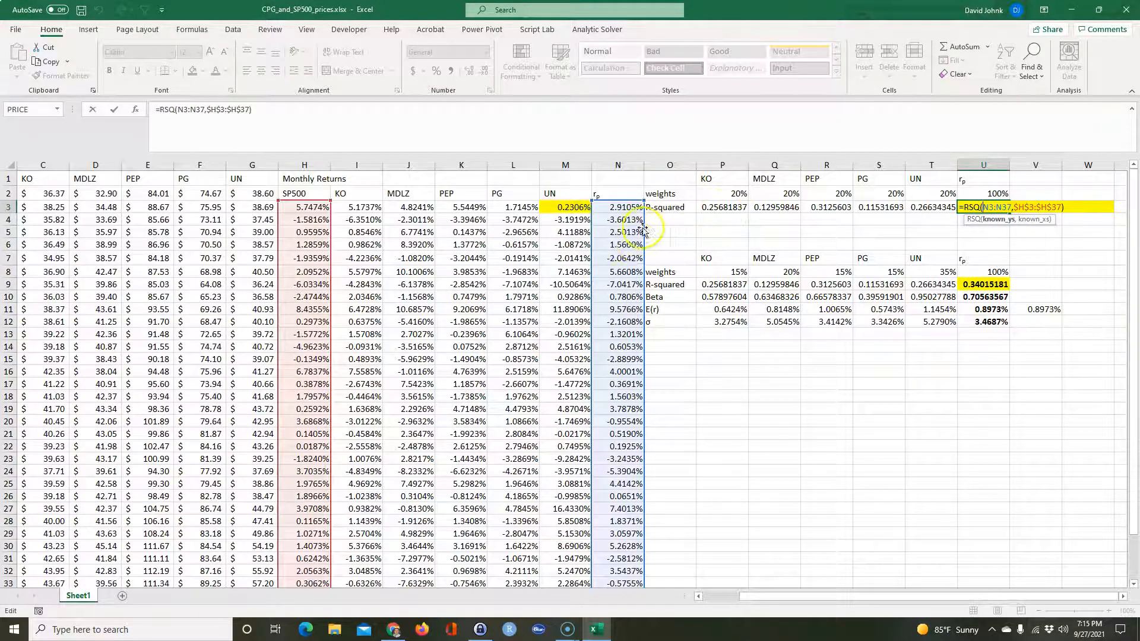
left_click(618, 194)
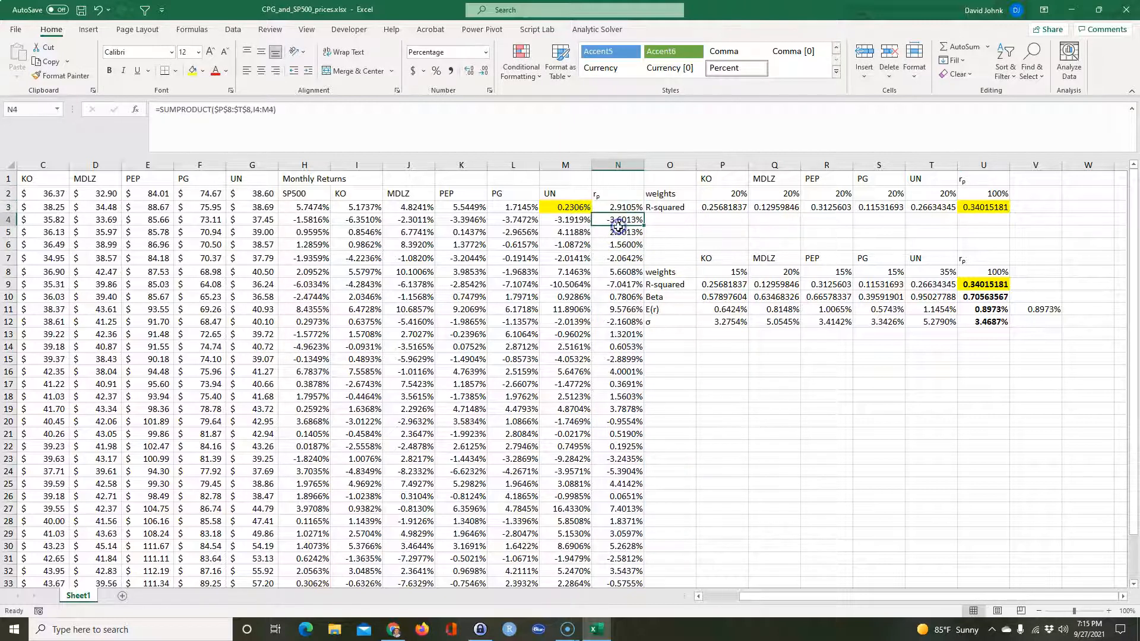
double_click(618, 257)
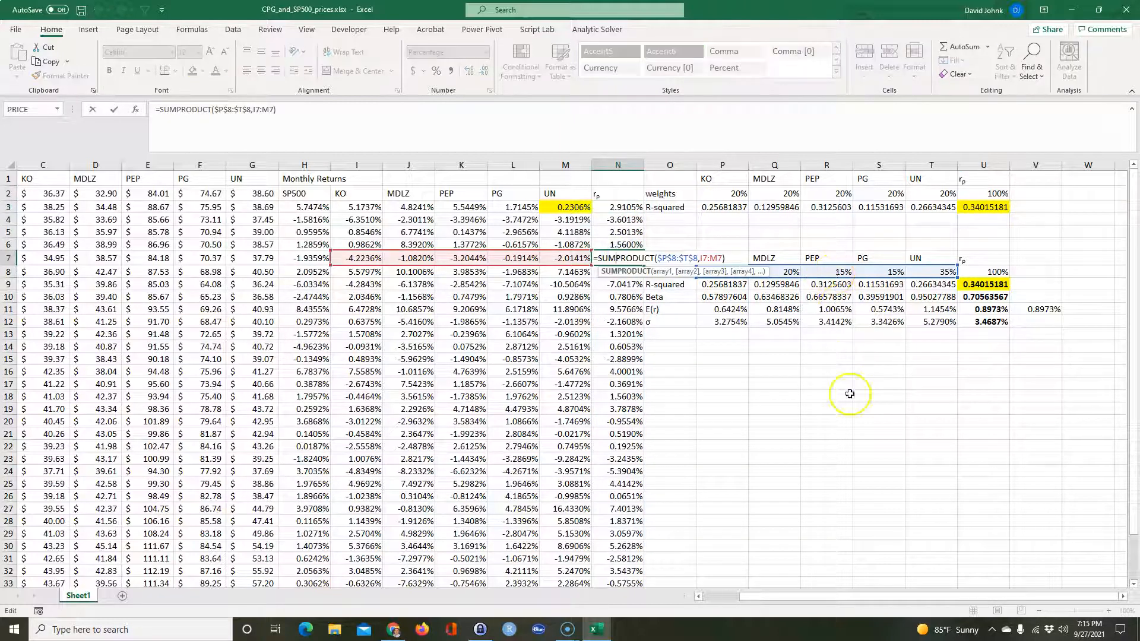
key("Return")
left_click(988, 208)
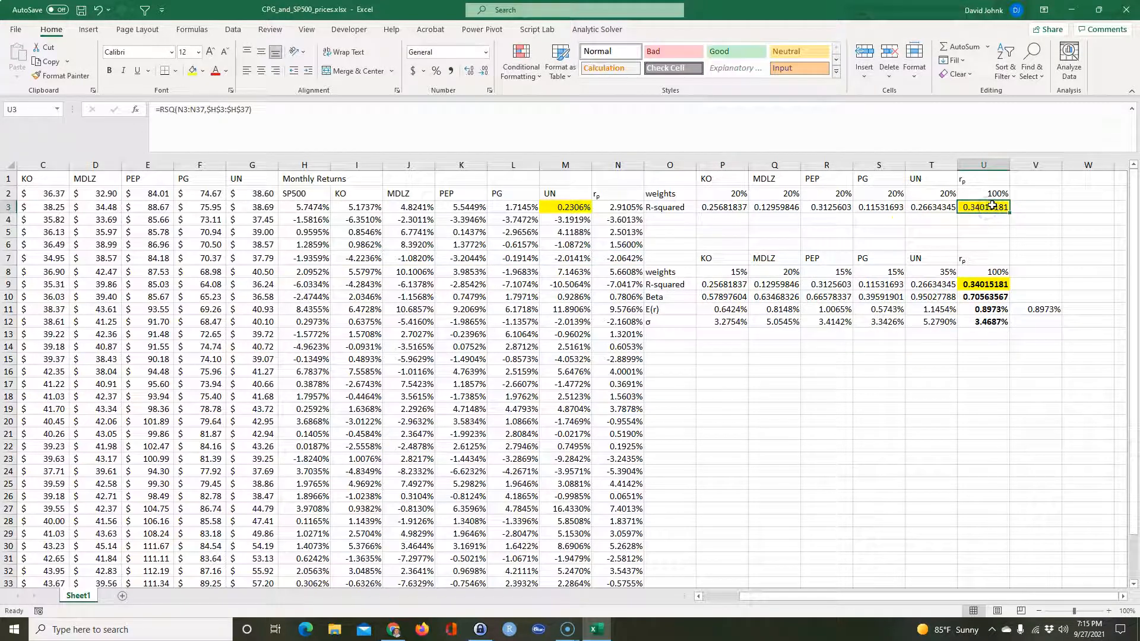
left_click(823, 374)
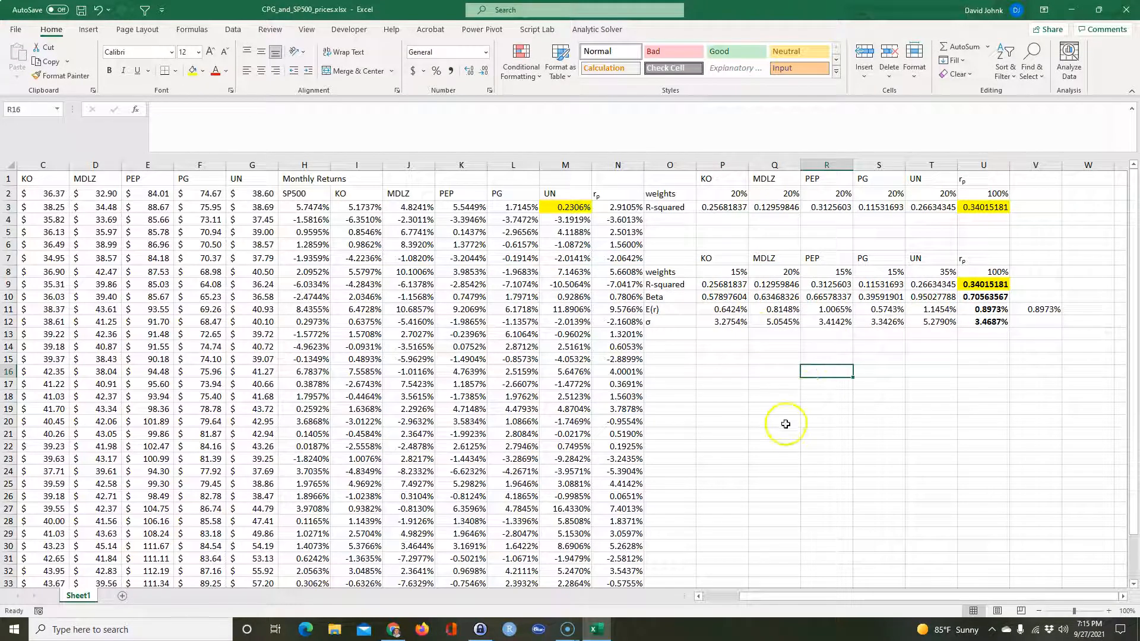
left_click(739, 421)
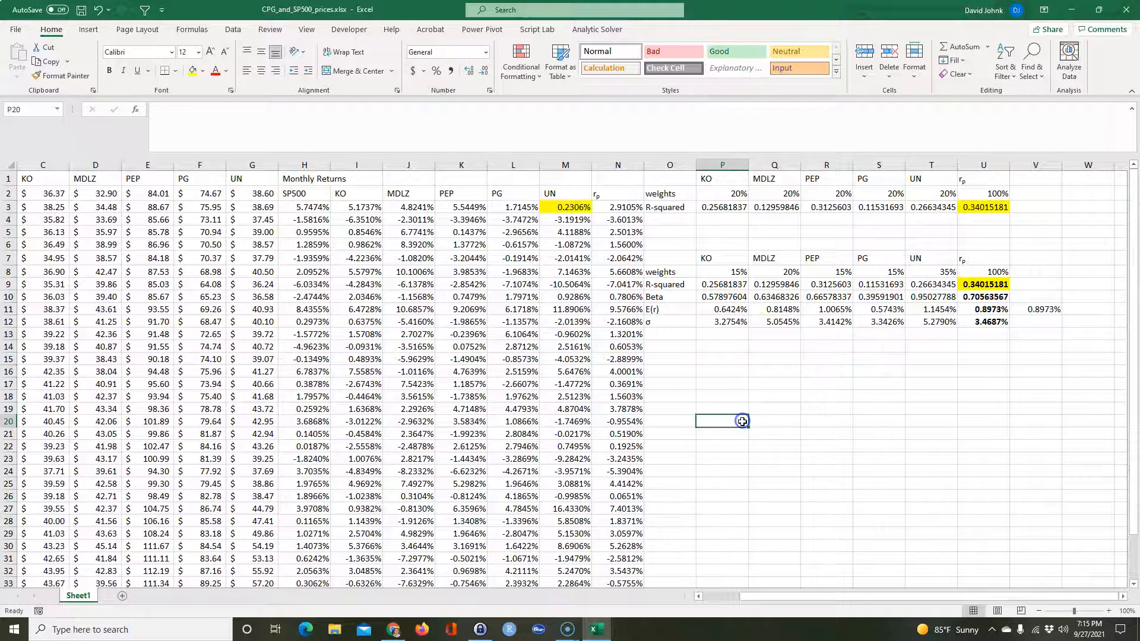
Label cell O13 as E(r)/σ, inserting the Greek small letter sigma as a symbol
left_click(674, 333)
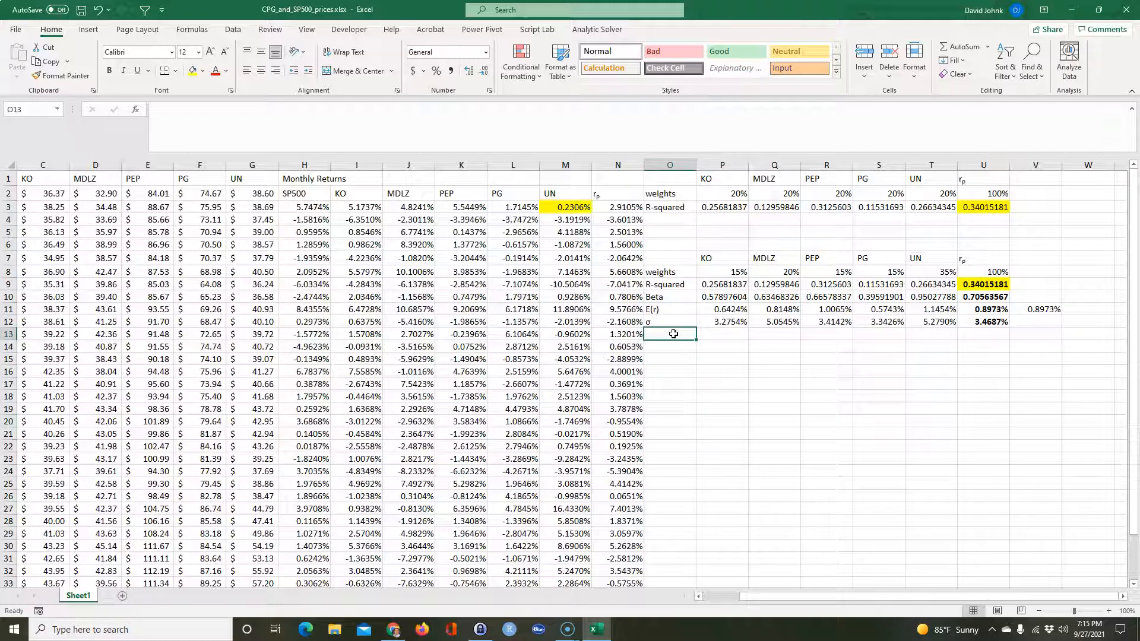
type("E(r)/")
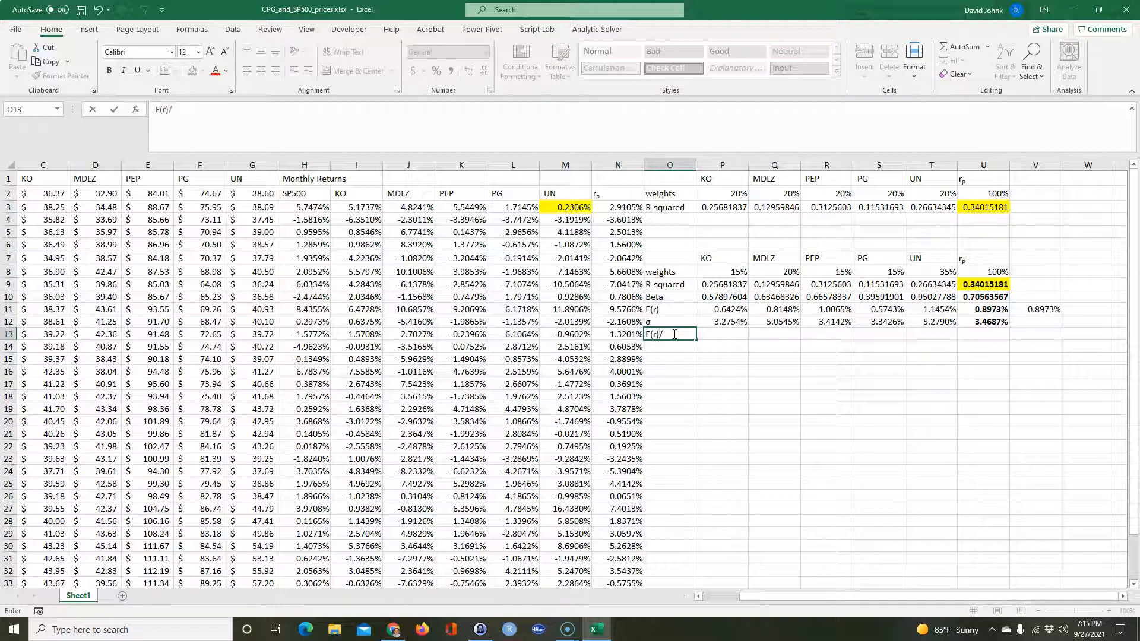
left_click(89, 29)
left_click(1102, 60)
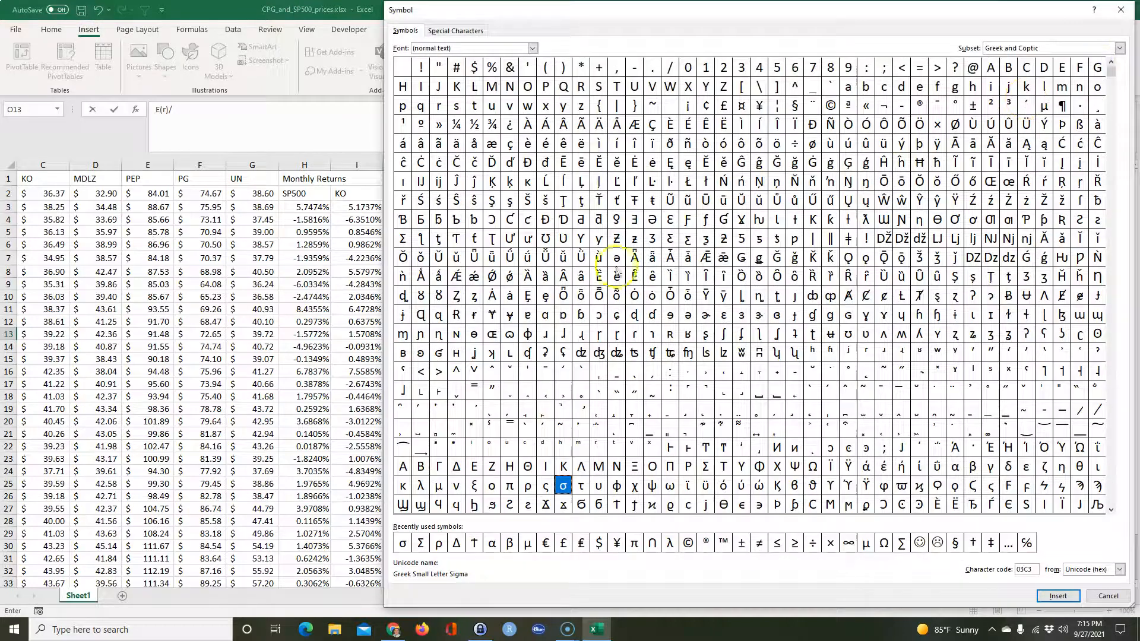
left_click(403, 543)
left_click(1058, 595)
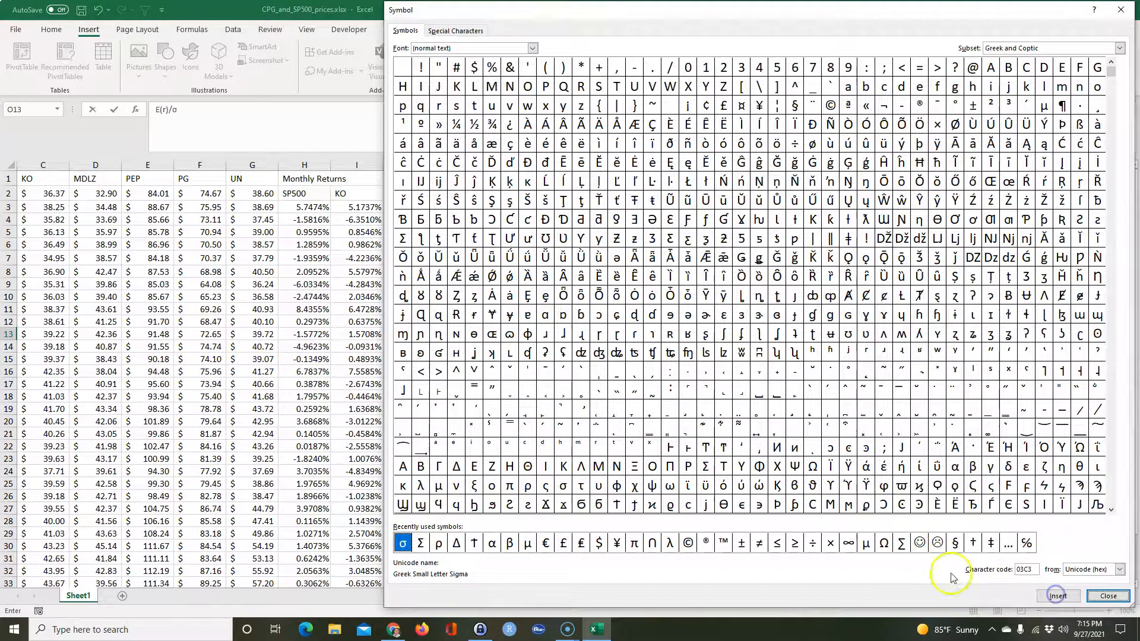
left_click(1109, 595)
left_click(898, 515)
left_click(679, 336)
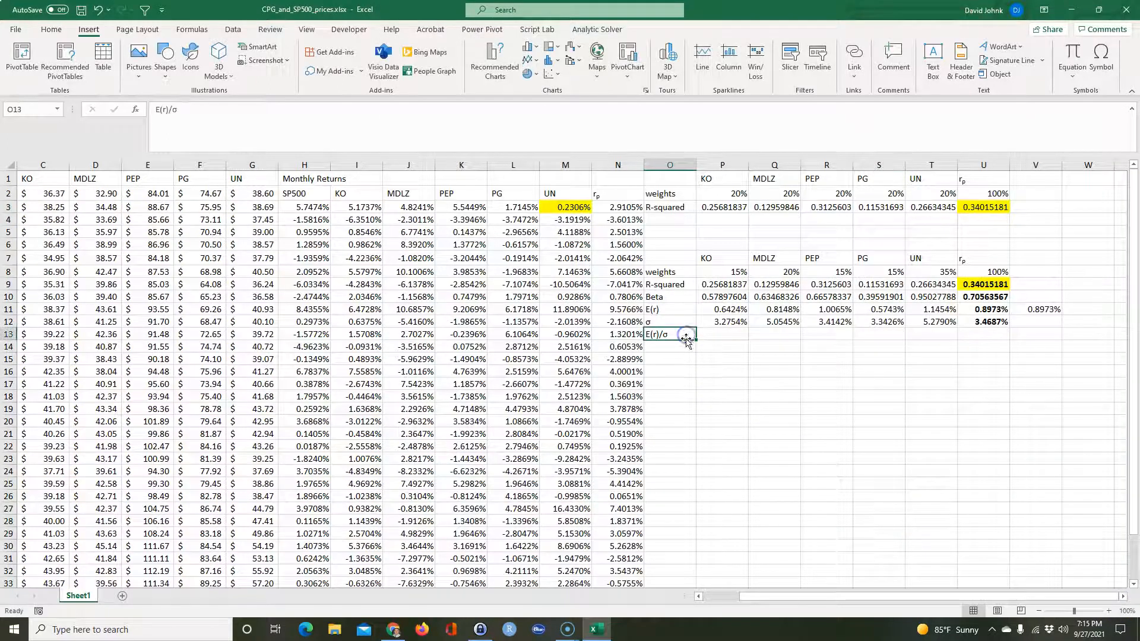
left_click(728, 323)
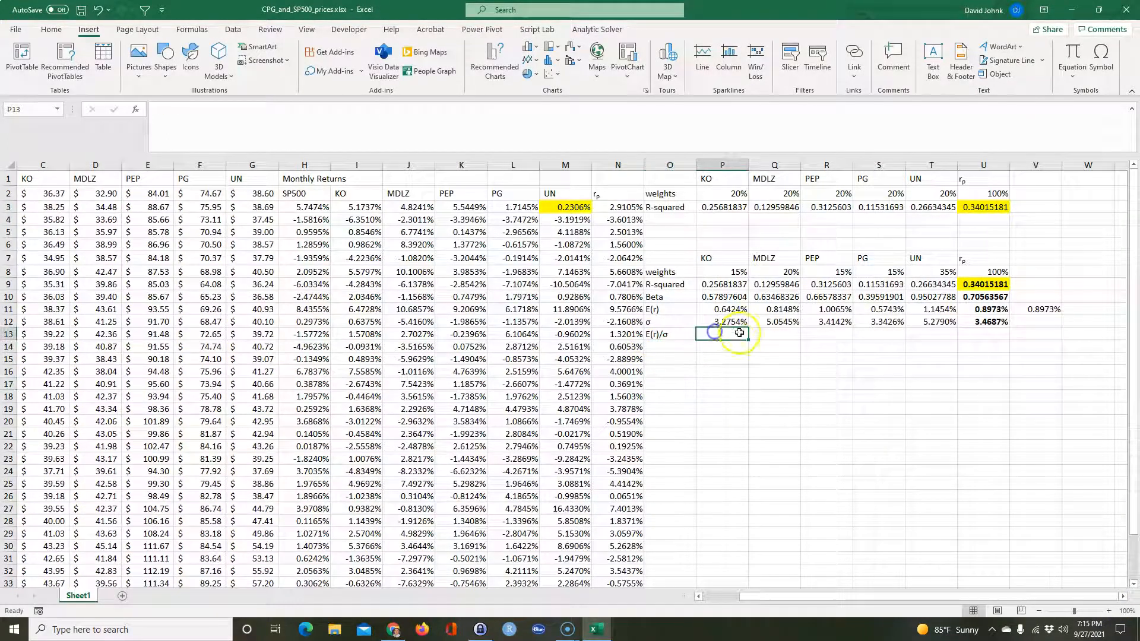
mouse_move(715, 332)
left_mouse_down()
mouse_move(944, 336)
mouse_move(934, 324)
left_mouse_up()
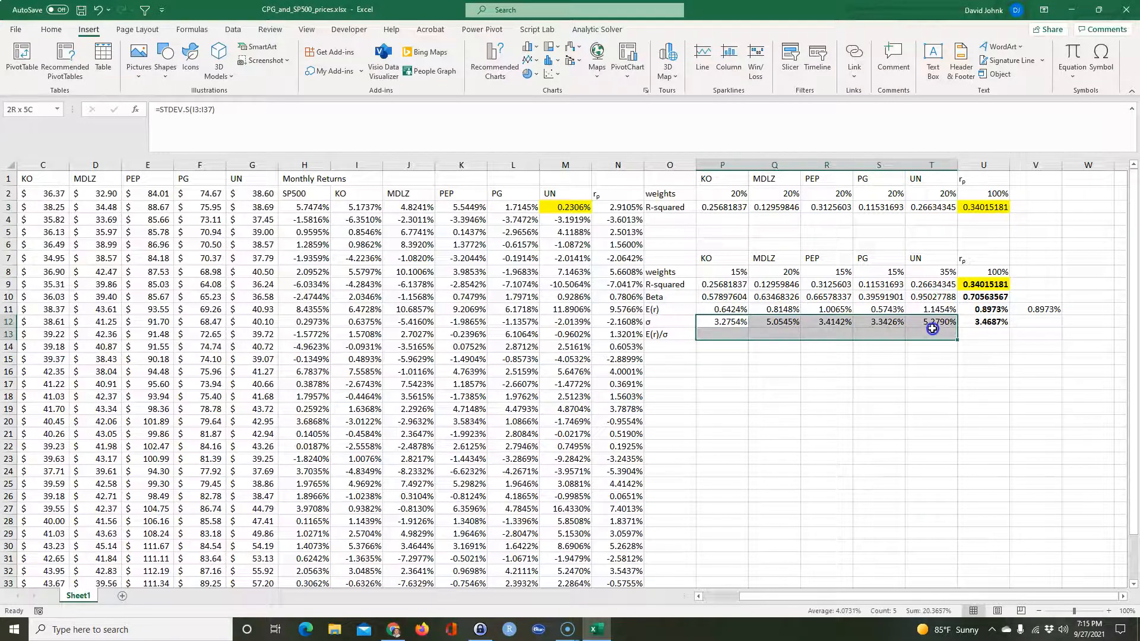
left_click_drag(739, 272, 933, 286)
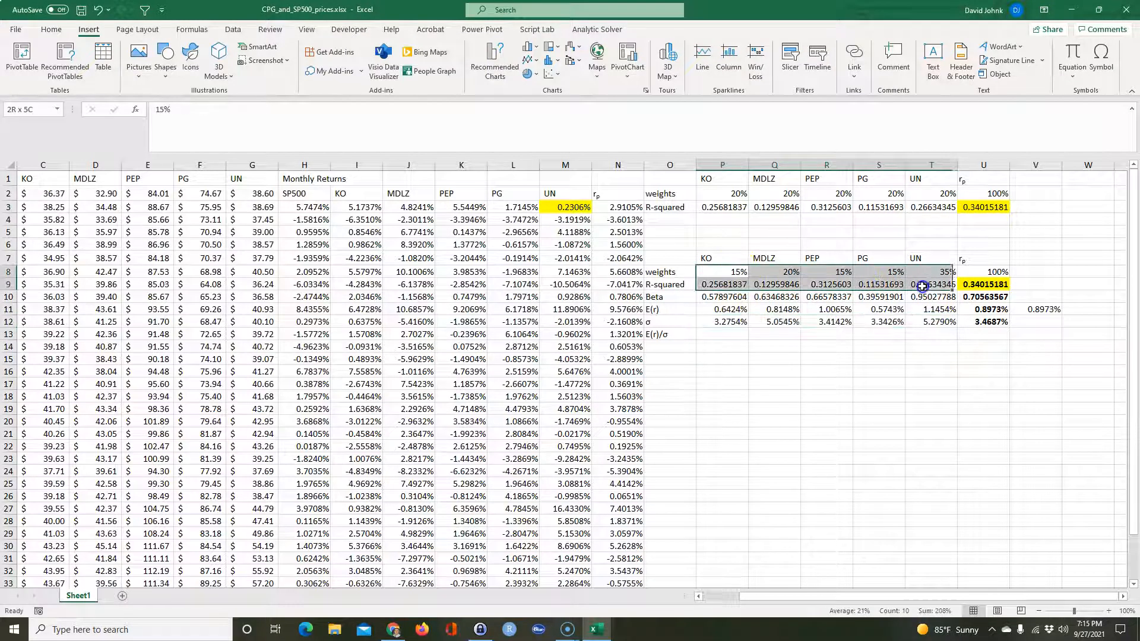
left_click(888, 434)
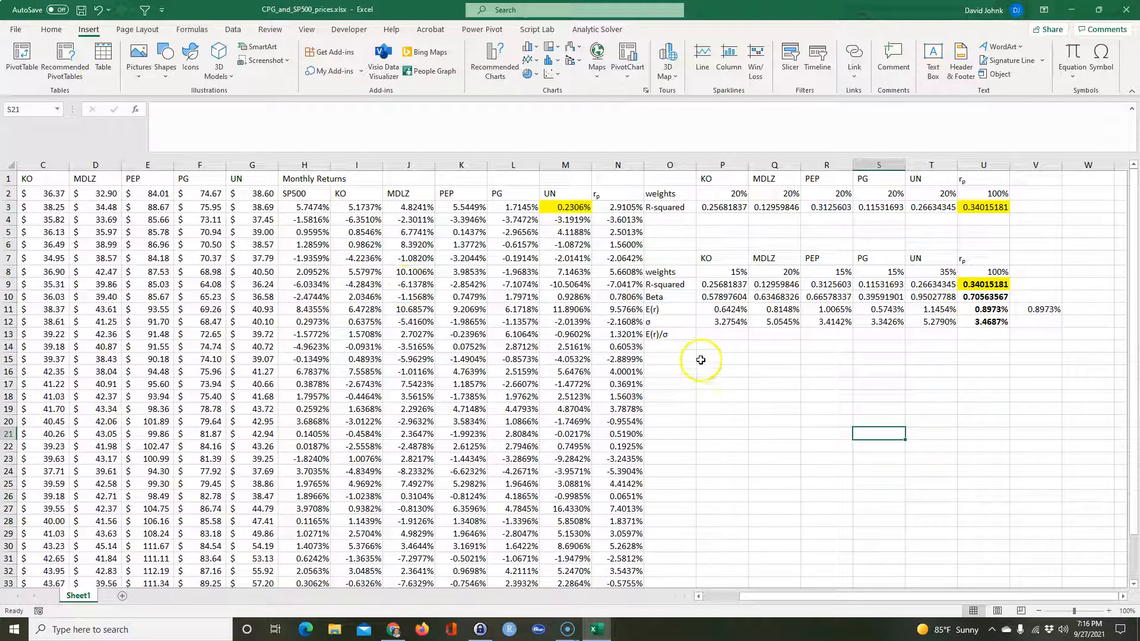
left_click(712, 335)
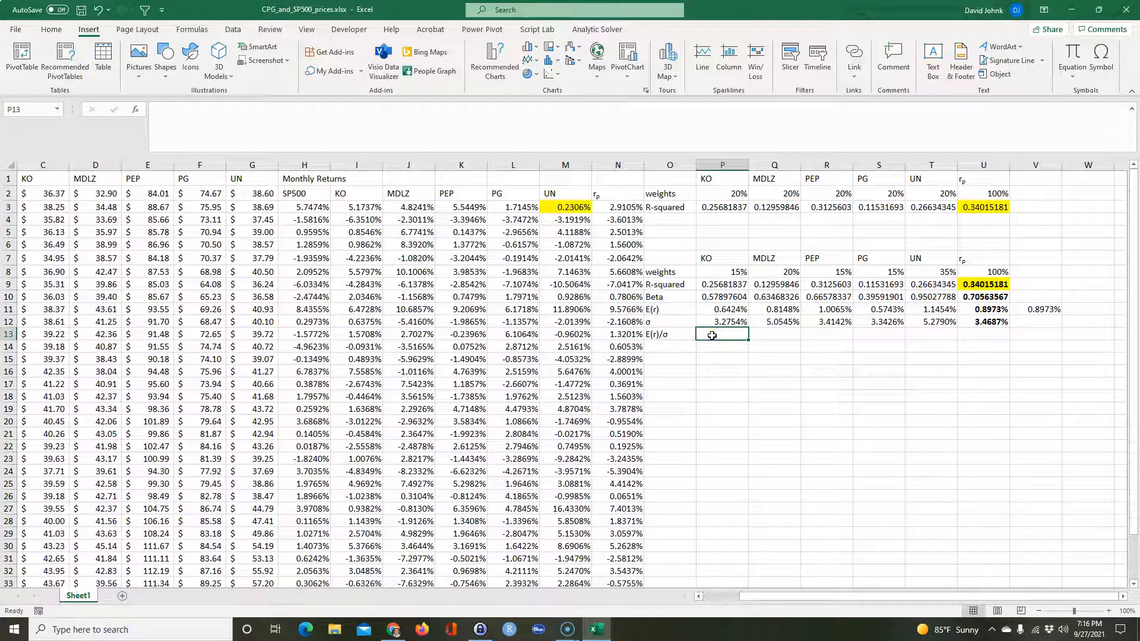
type("=")
left_click(719, 303)
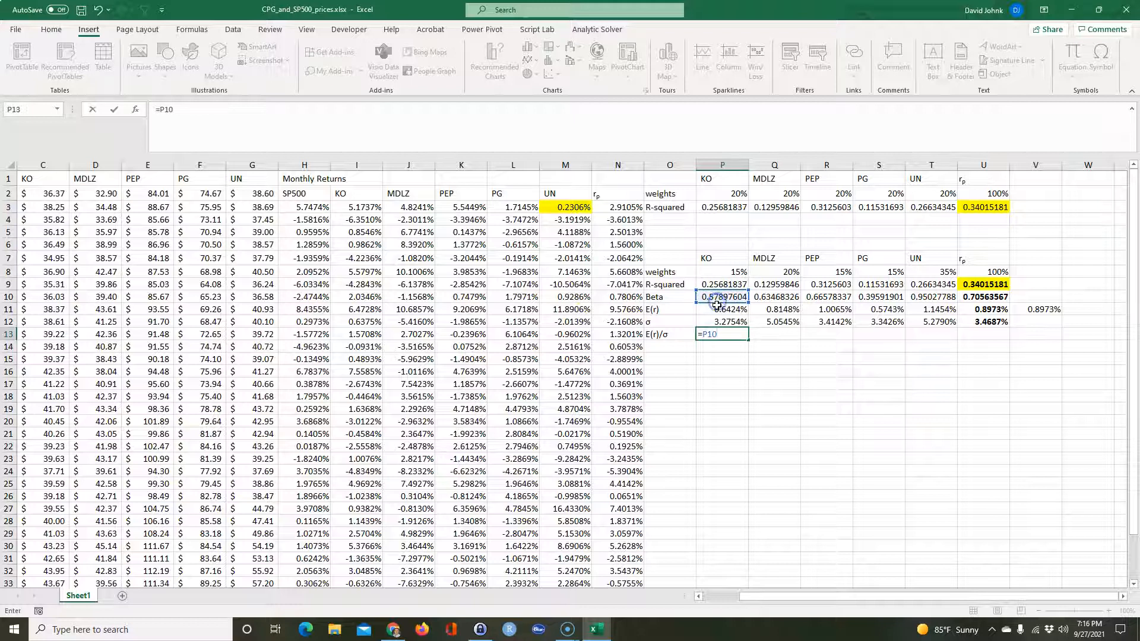
key("Return")
left_click(717, 308)
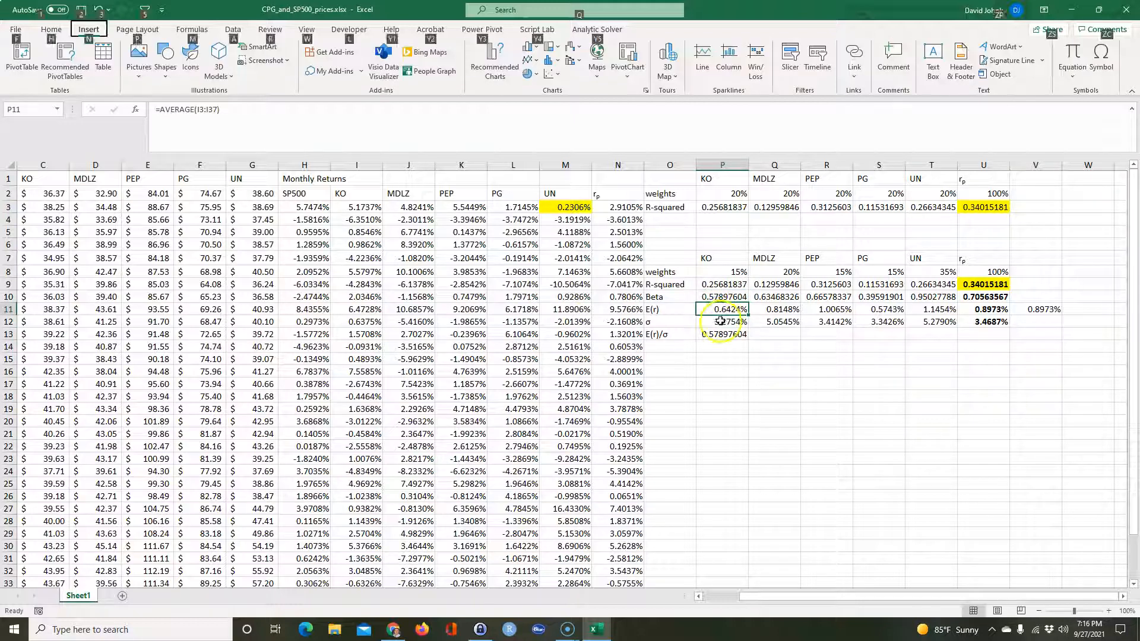
Calculate KO's return-to-risk ratio in P13 by dividing its E(r) in P11 by its σ in P12
left_click(725, 335)
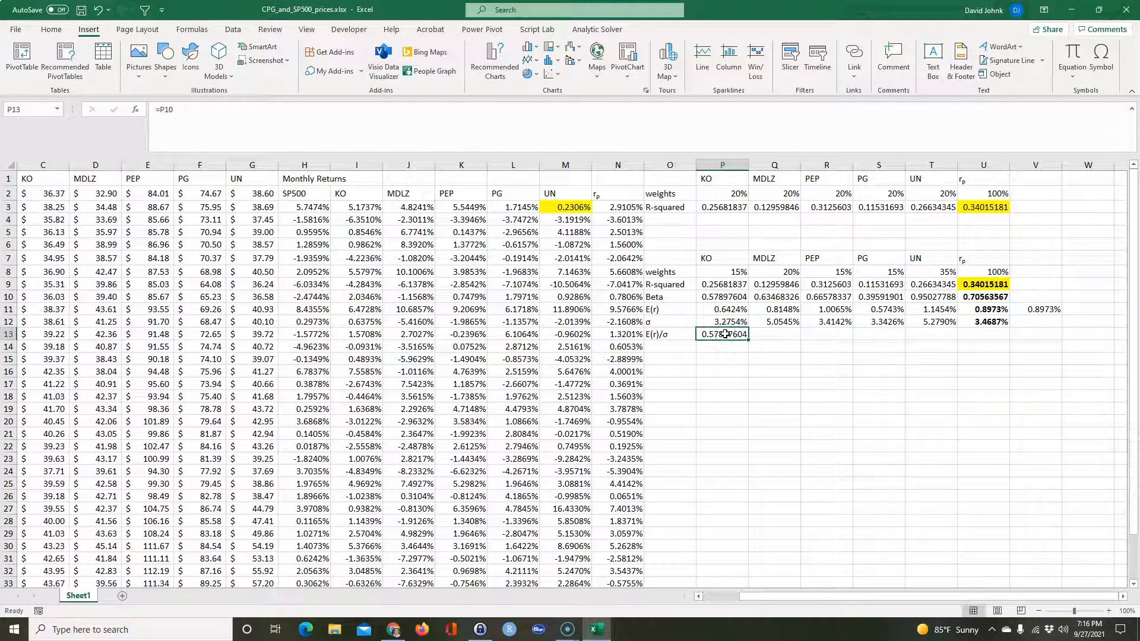
type("=")
left_click(730, 308)
type("/")
left_click(728, 322)
key("Return")
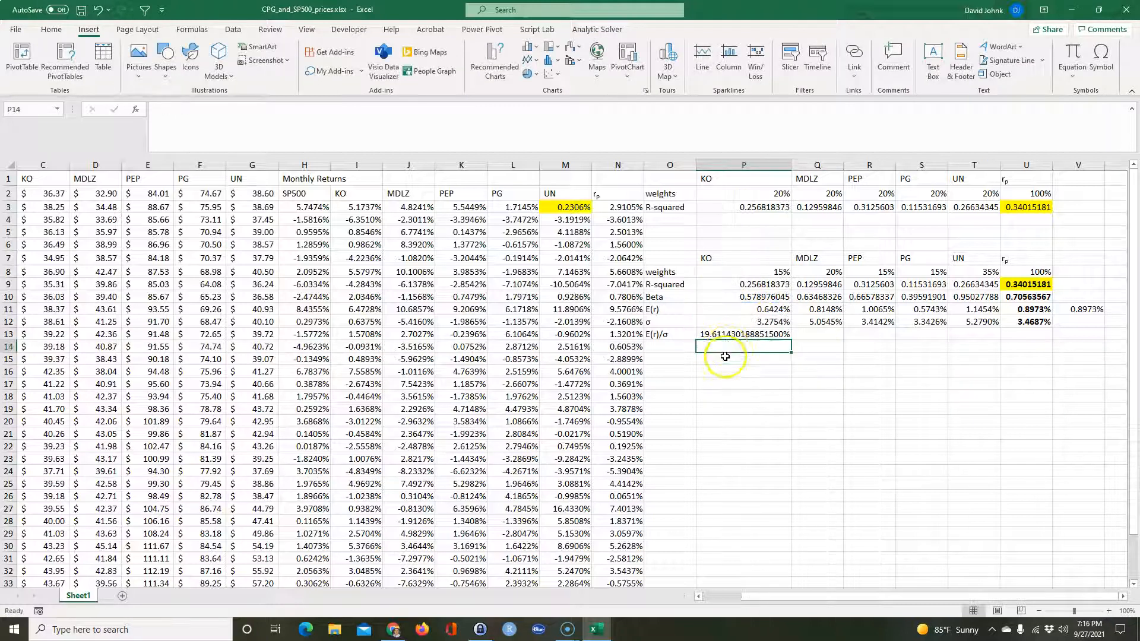
Format the ratio in P13 with the Comma style and fill its formula across through the portfolio column in U13
left_click(752, 333)
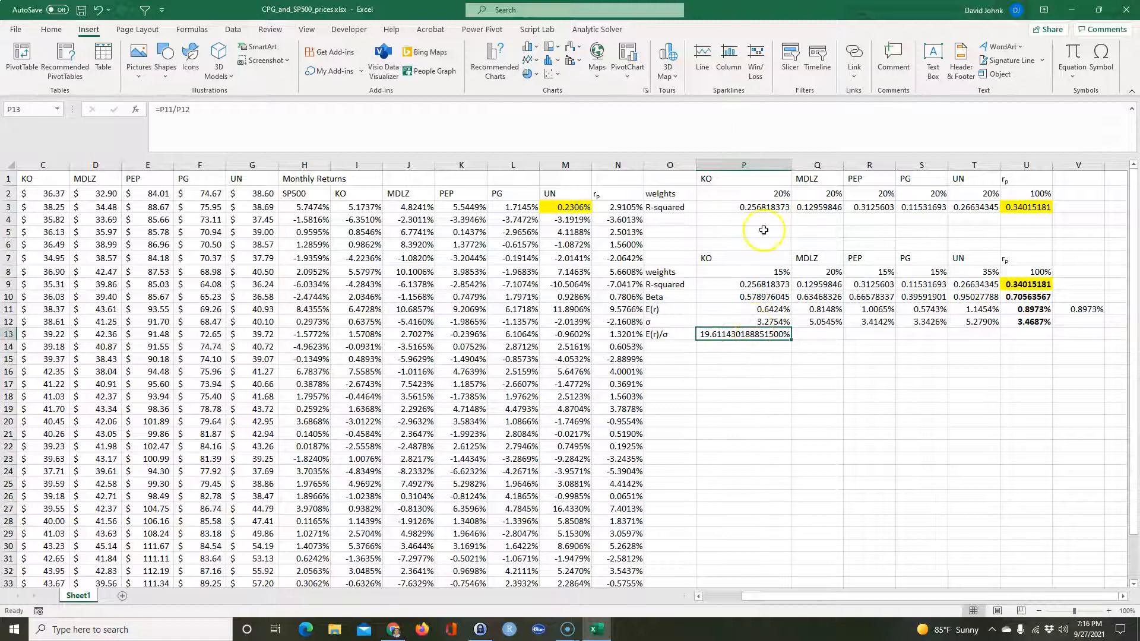
left_click(58, 30)
left_click(452, 71)
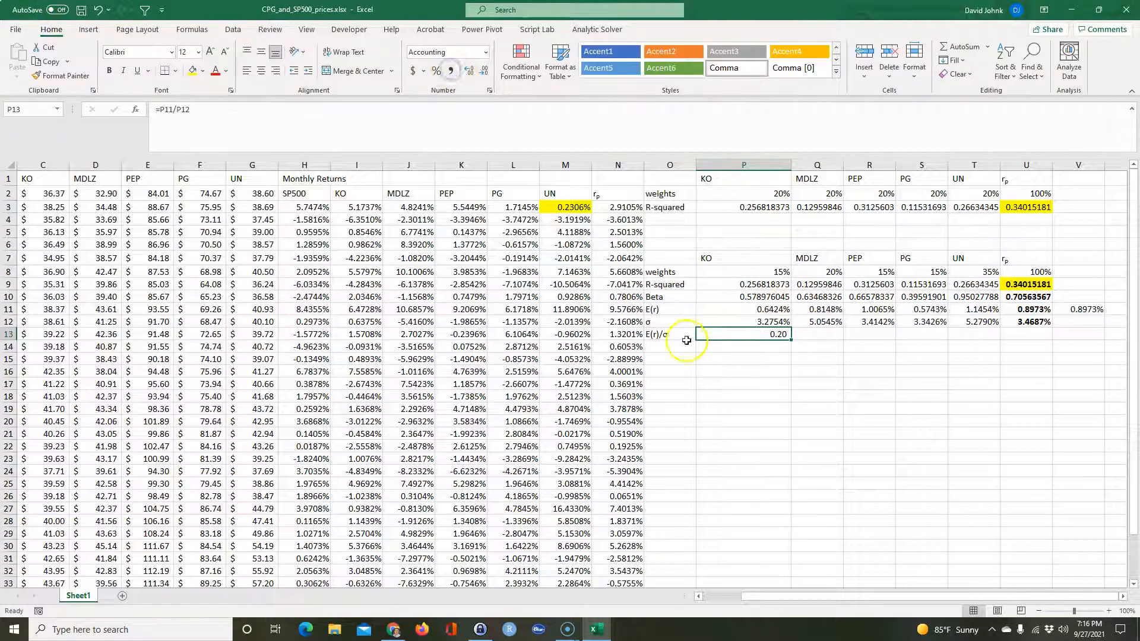
left_click_drag(792, 339, 1031, 326)
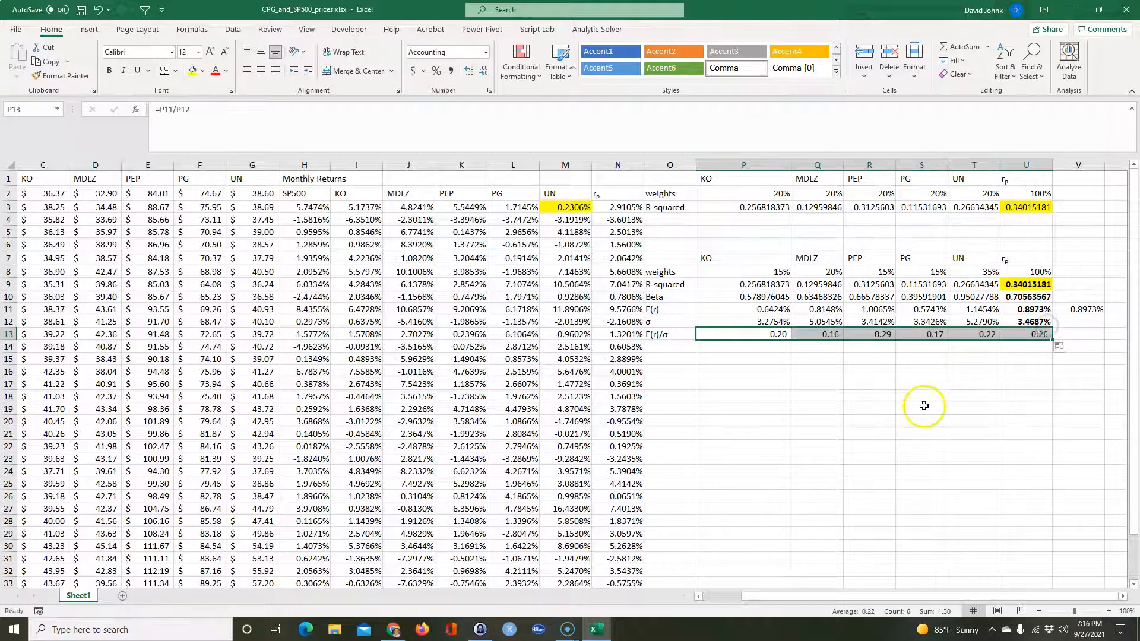
left_click(924, 408)
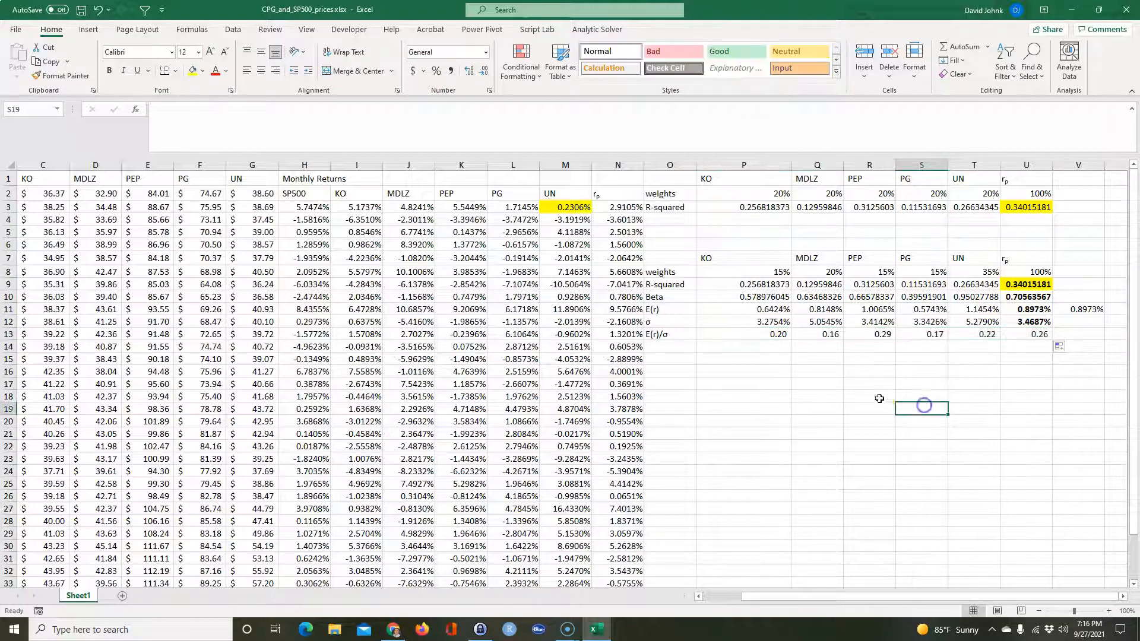
left_click(834, 396)
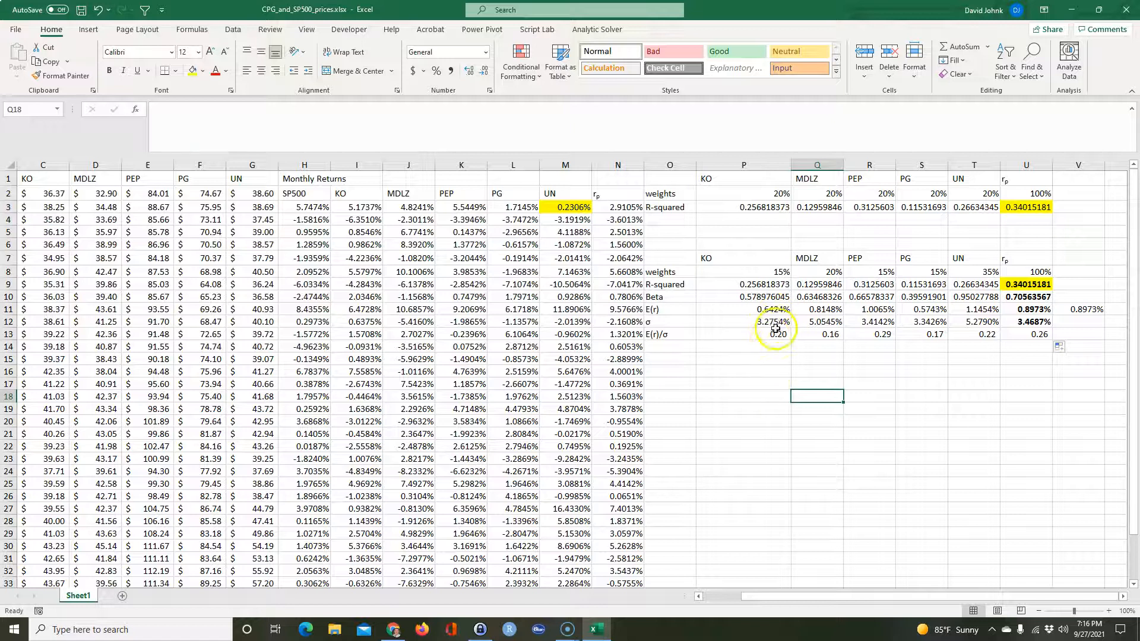
Compare the portfolio's σ, E(r) and E(r)/σ in column U with the individual stocks' values and the weights in row 8
left_click_drag(772, 324, 954, 322)
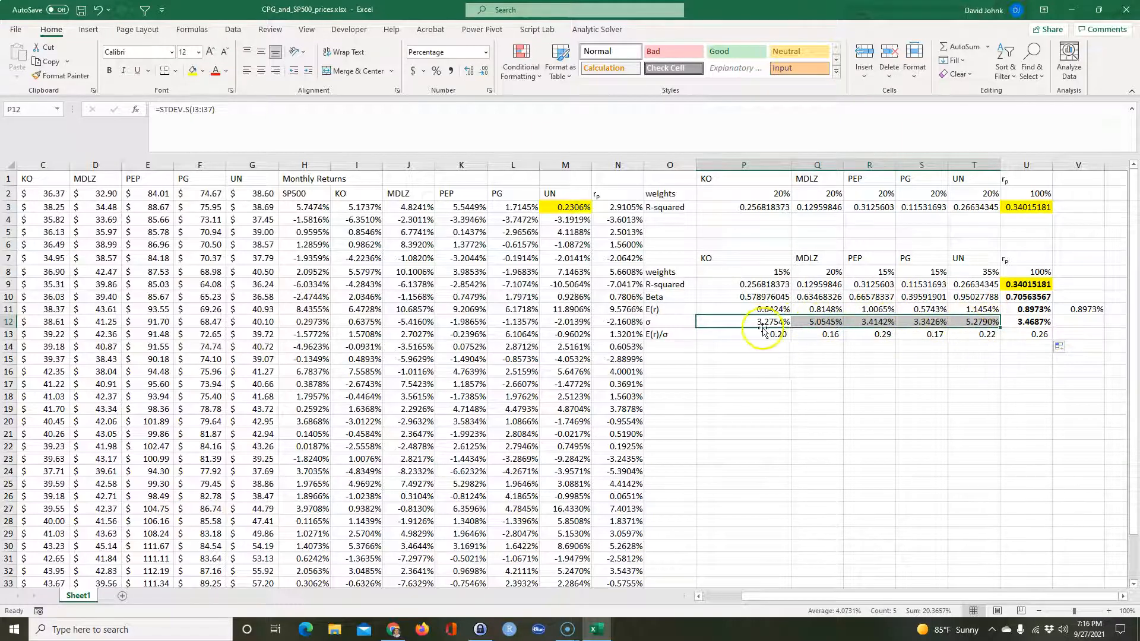
left_click(1033, 322)
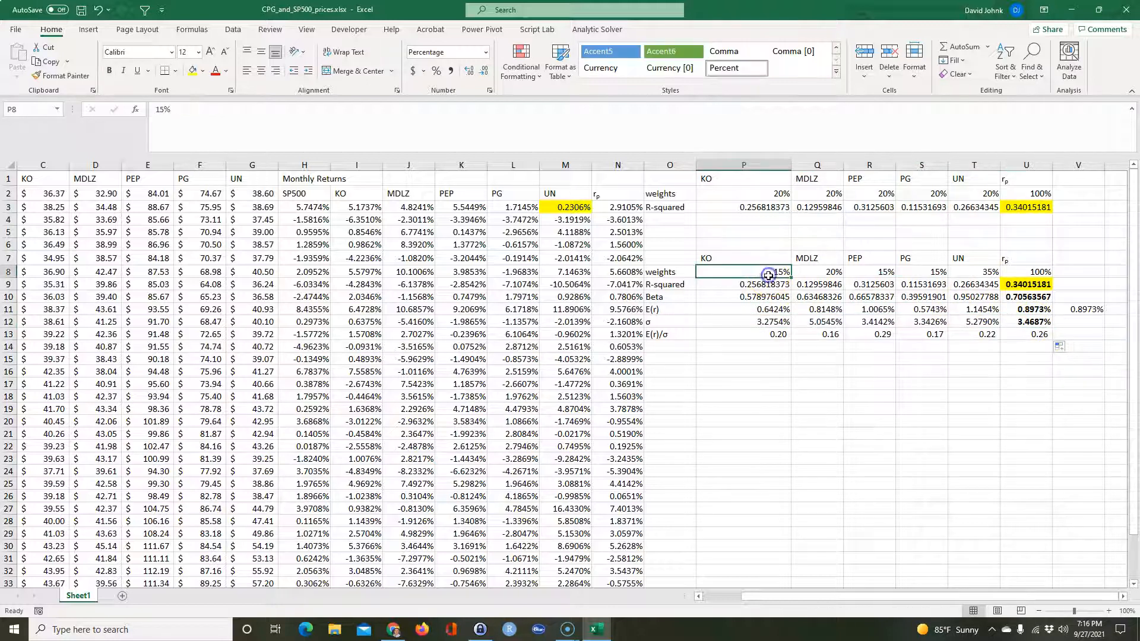
left_click(822, 408)
left_click_drag(744, 271, 980, 272)
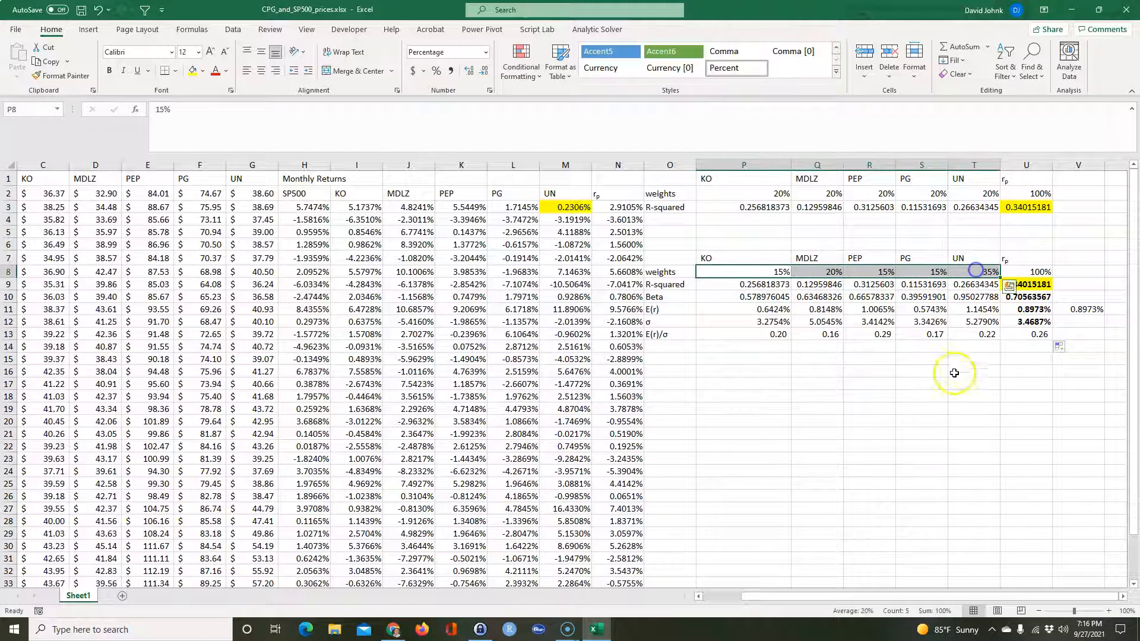
left_click(1027, 324)
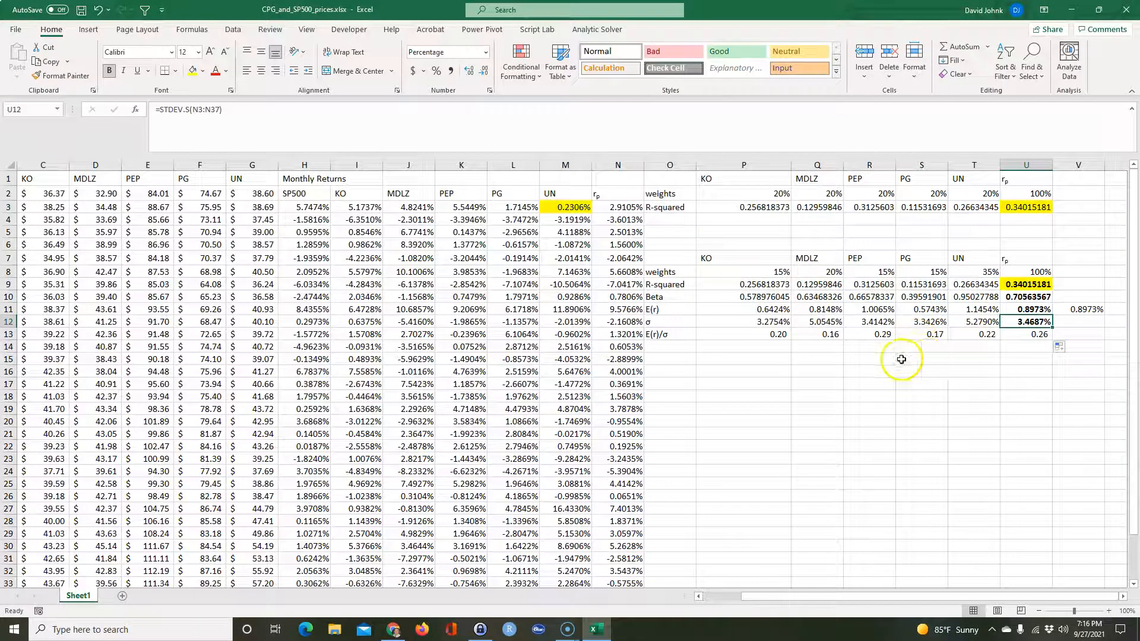
left_click(1027, 306)
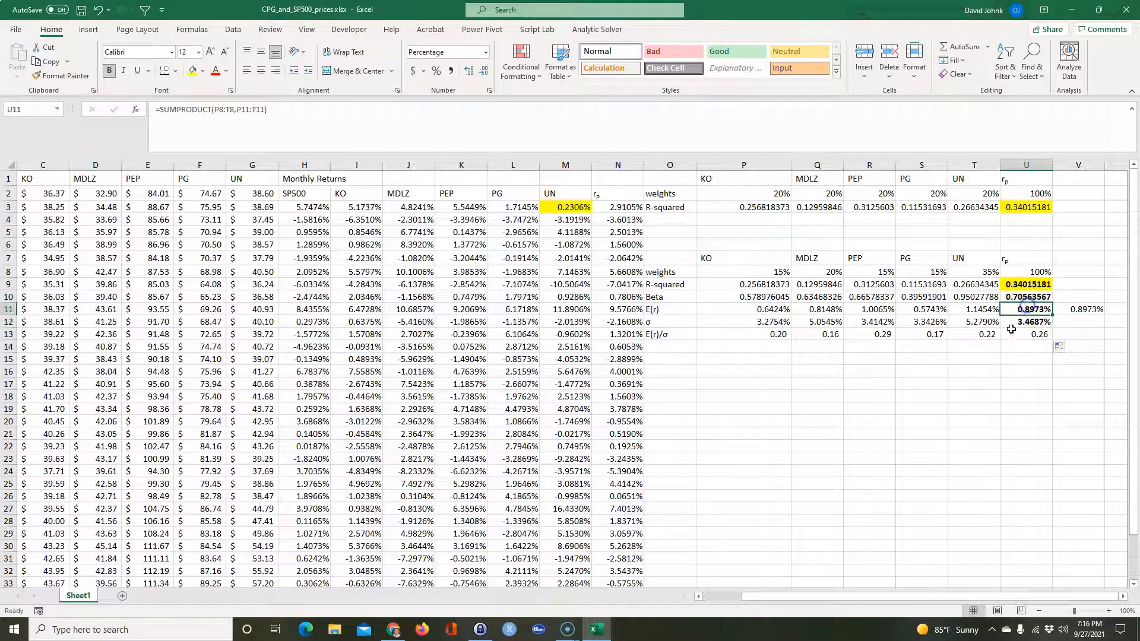
left_click_drag(766, 310, 974, 309)
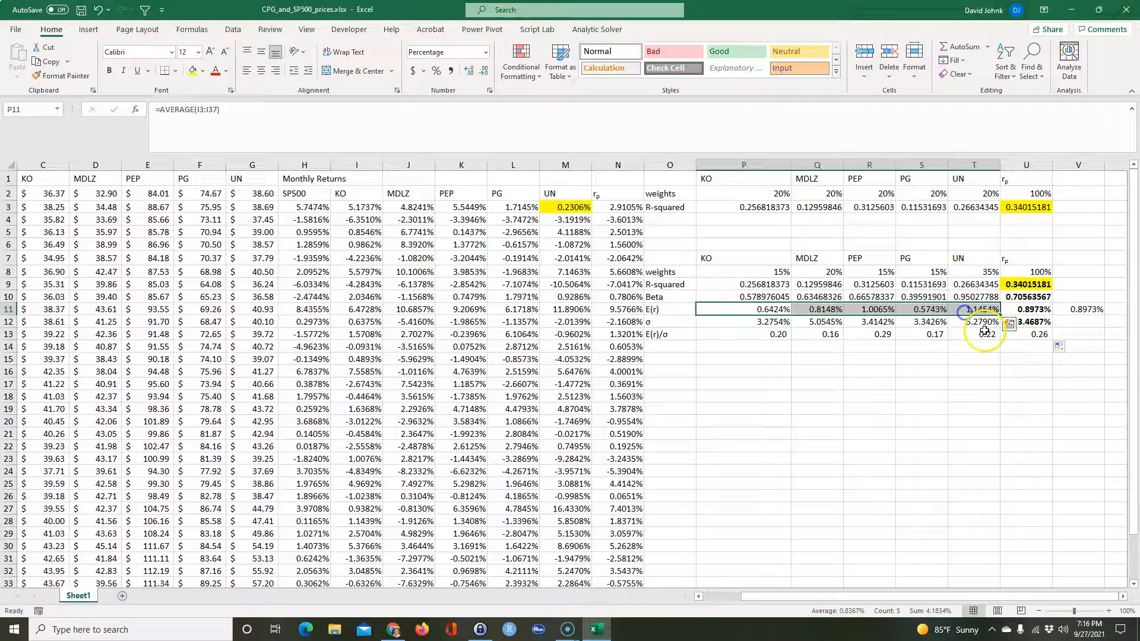
left_click(1034, 334)
left_click_drag(766, 334, 978, 339)
Examine PEP's figures in R7:R13, checking its E(r)/σ ratio against its expected return and standard deviation
left_click(877, 337)
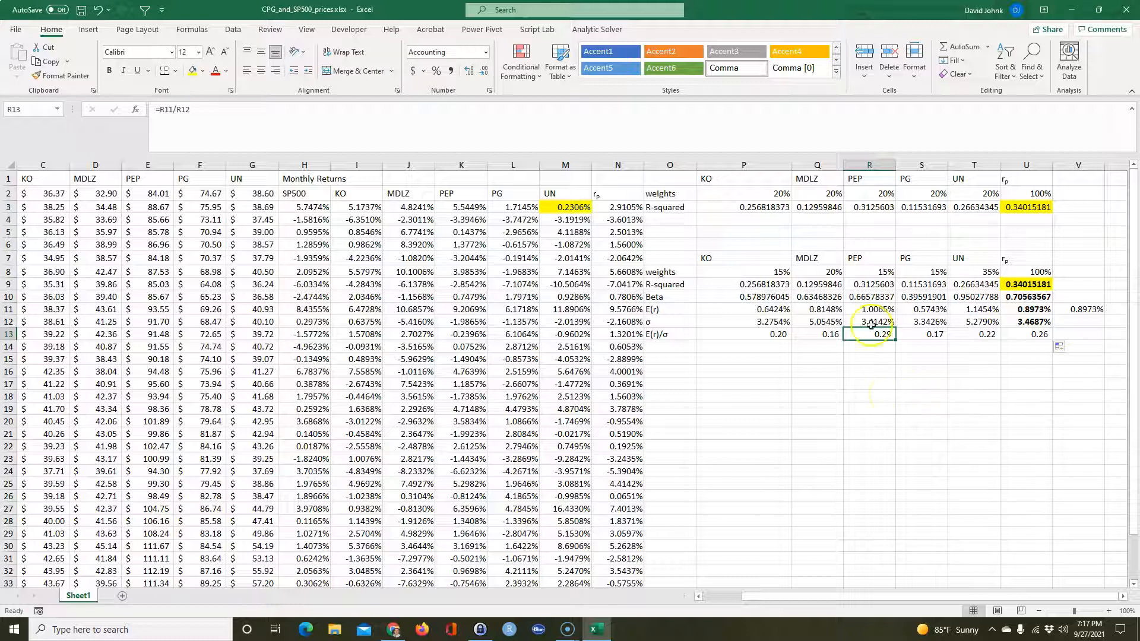
left_click_drag(868, 258, 869, 327)
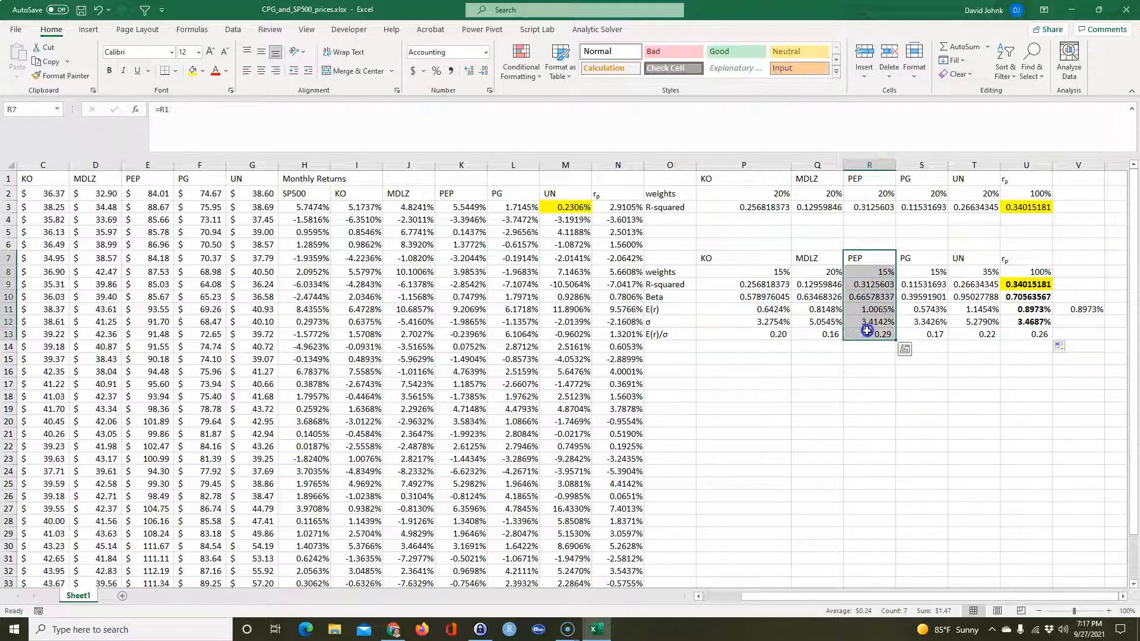
left_click(878, 336)
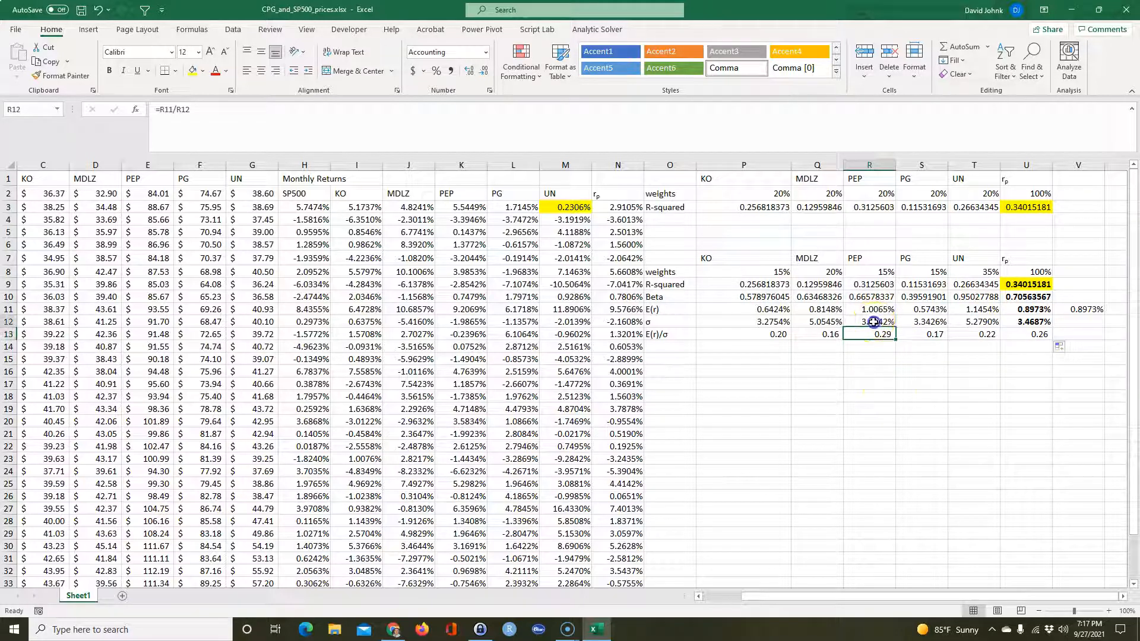
left_click(873, 322)
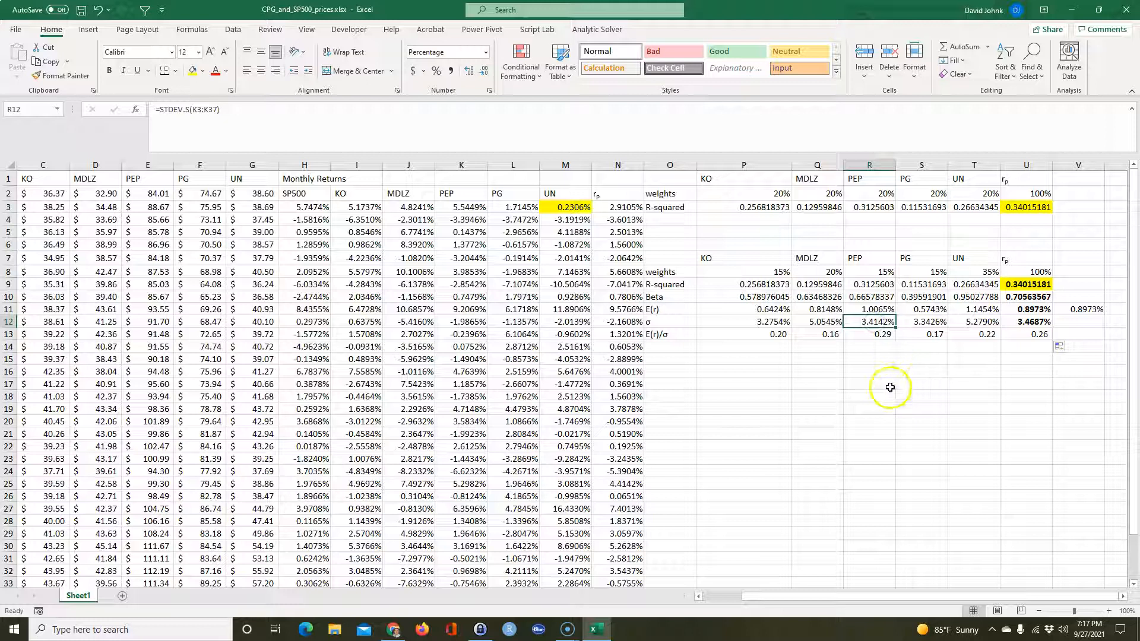
left_click(872, 334)
left_click(874, 321)
left_click(878, 335)
left_click(879, 323)
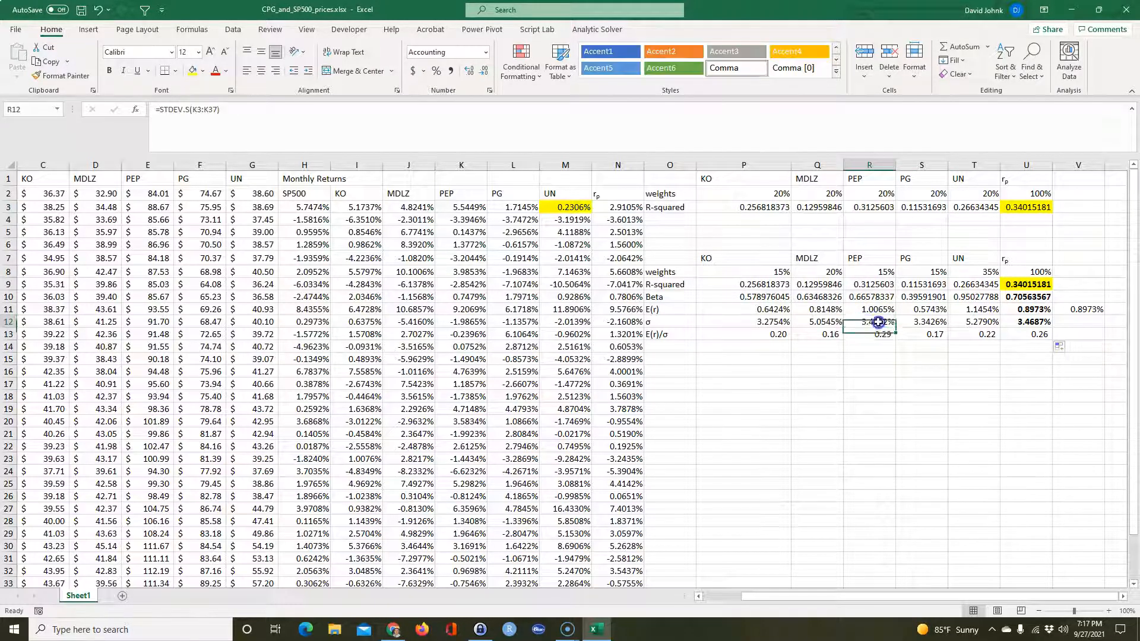
left_click(872, 310)
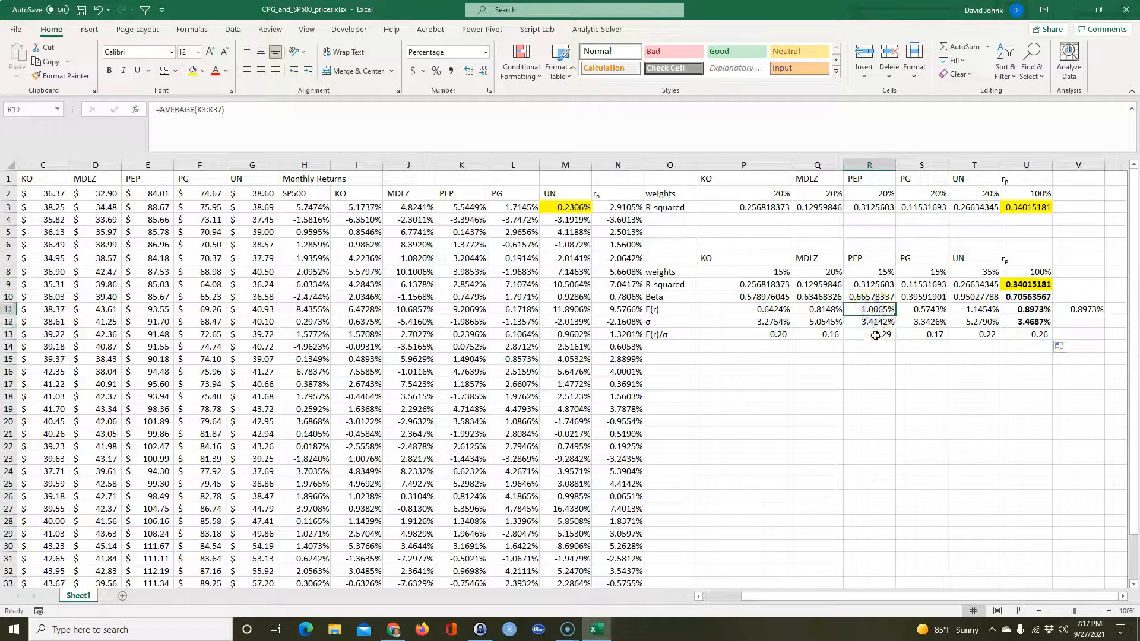
left_click(874, 324)
left_click(875, 311)
left_click(873, 323)
left_click(874, 382)
left_click(987, 386)
left_click(875, 379)
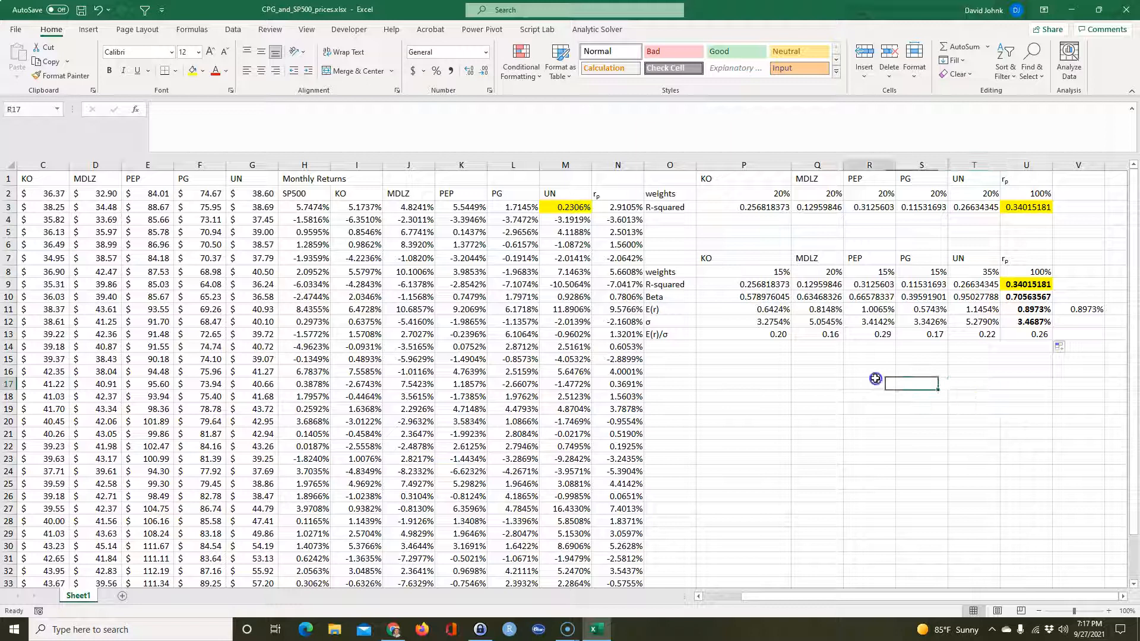
Set up Solver to minimize the portfolio's σ in U12 by changing the weights in P8:T8
left_click(233, 30)
left_click(1056, 62)
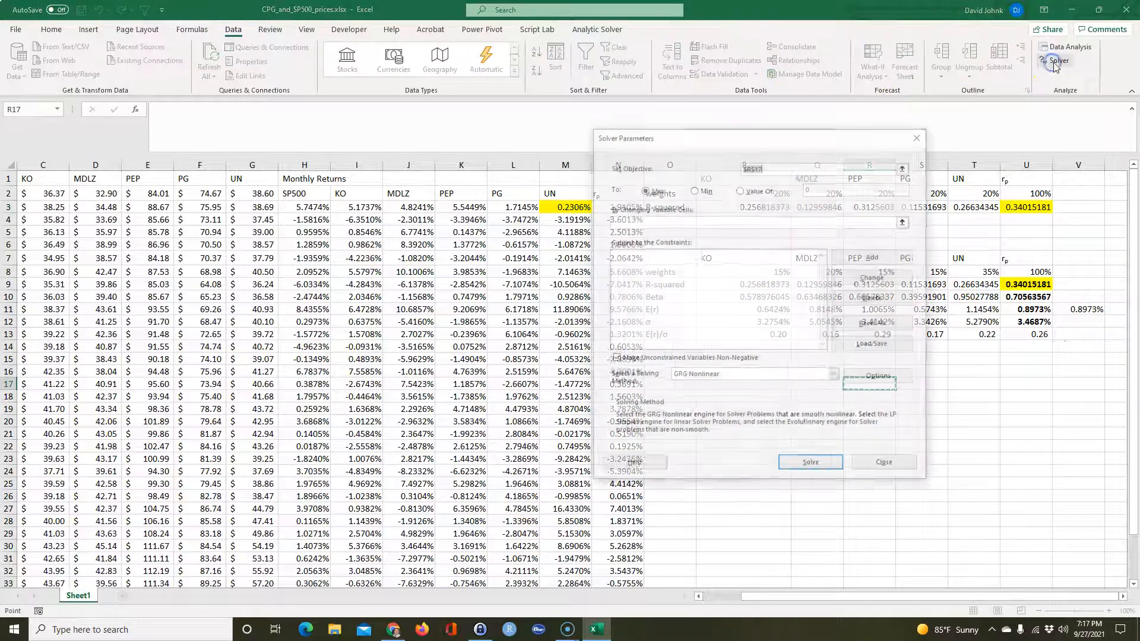
left_click_drag(746, 141, 423, 184)
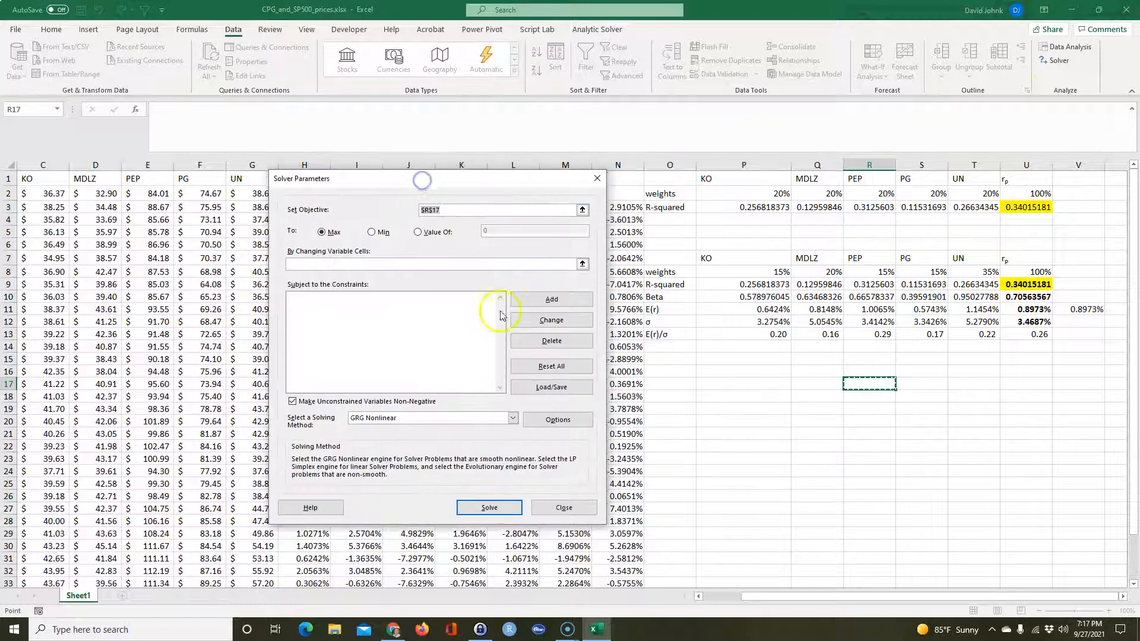
left_click(373, 233)
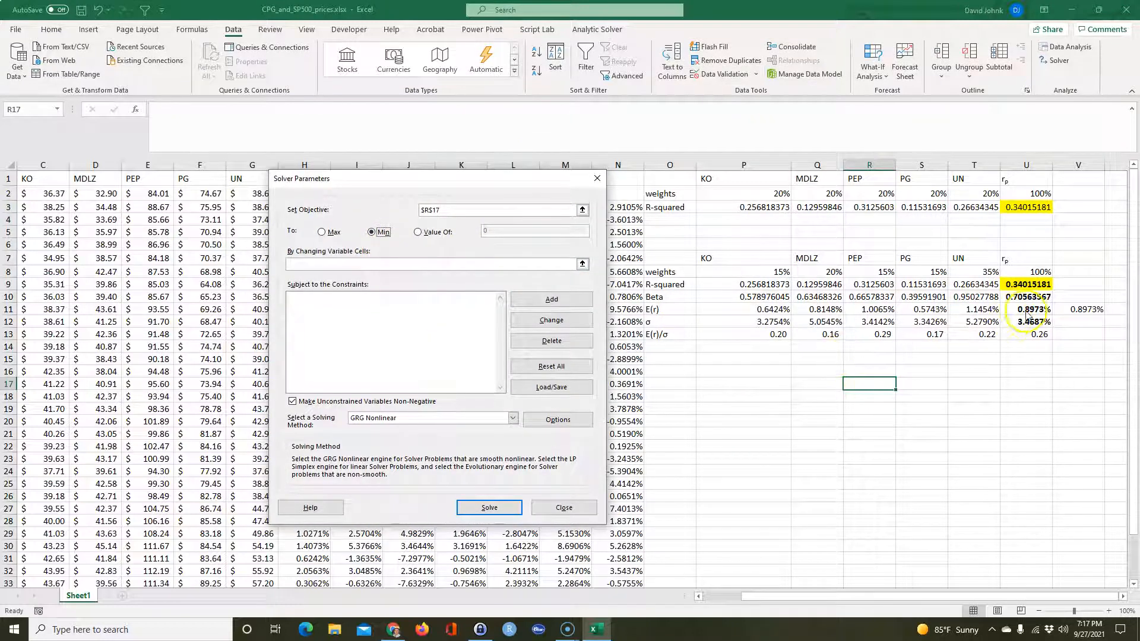
left_click(465, 211)
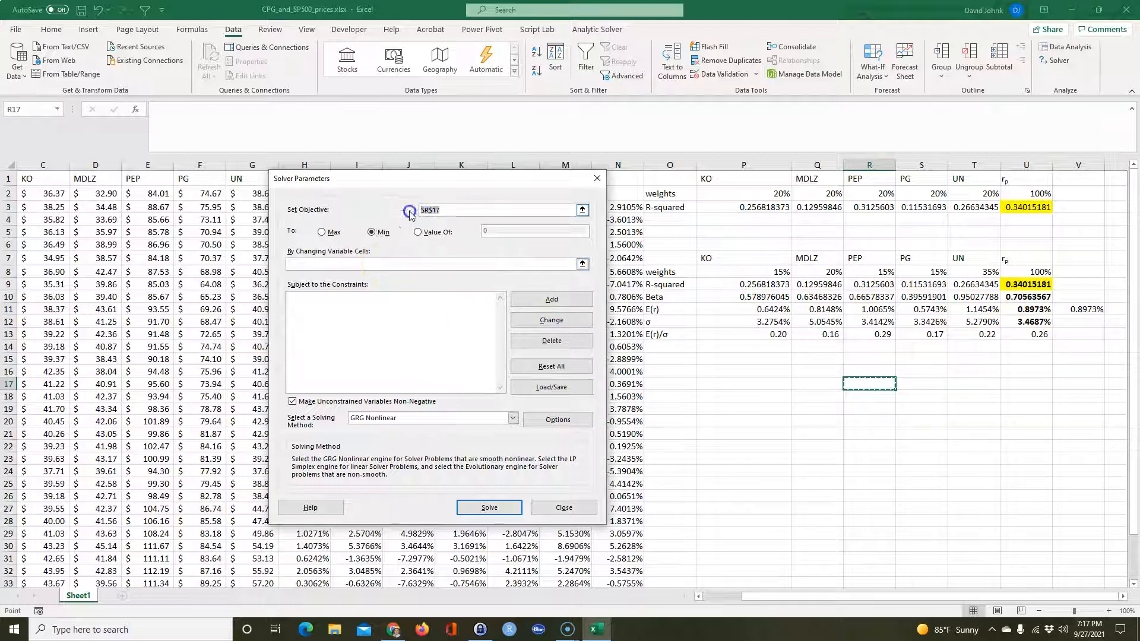
left_click(1029, 322)
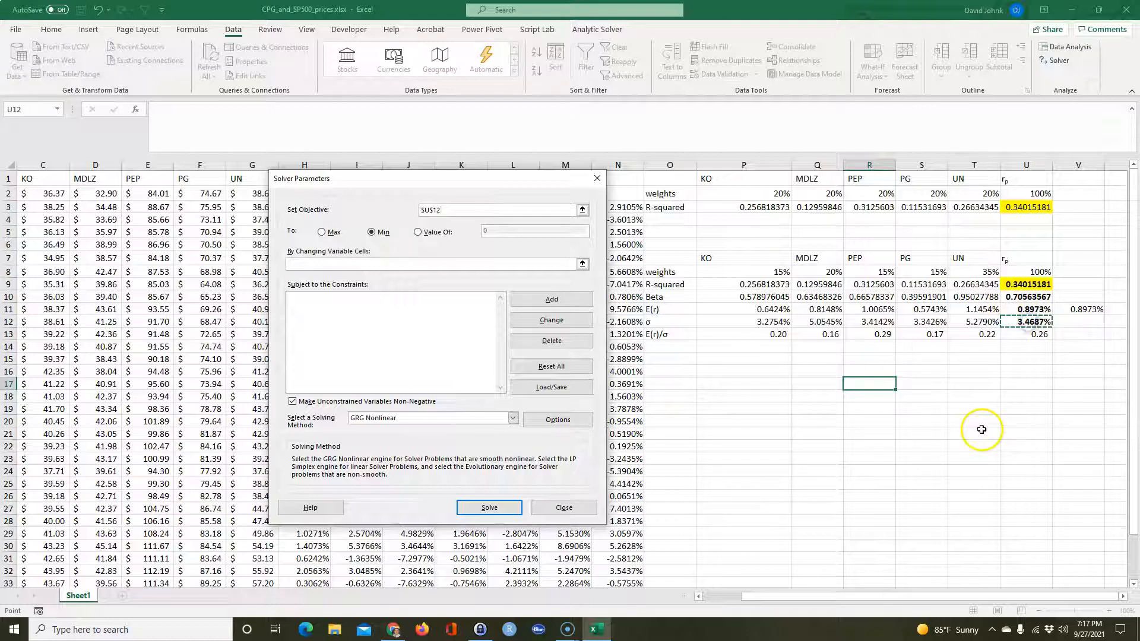
left_click(367, 265)
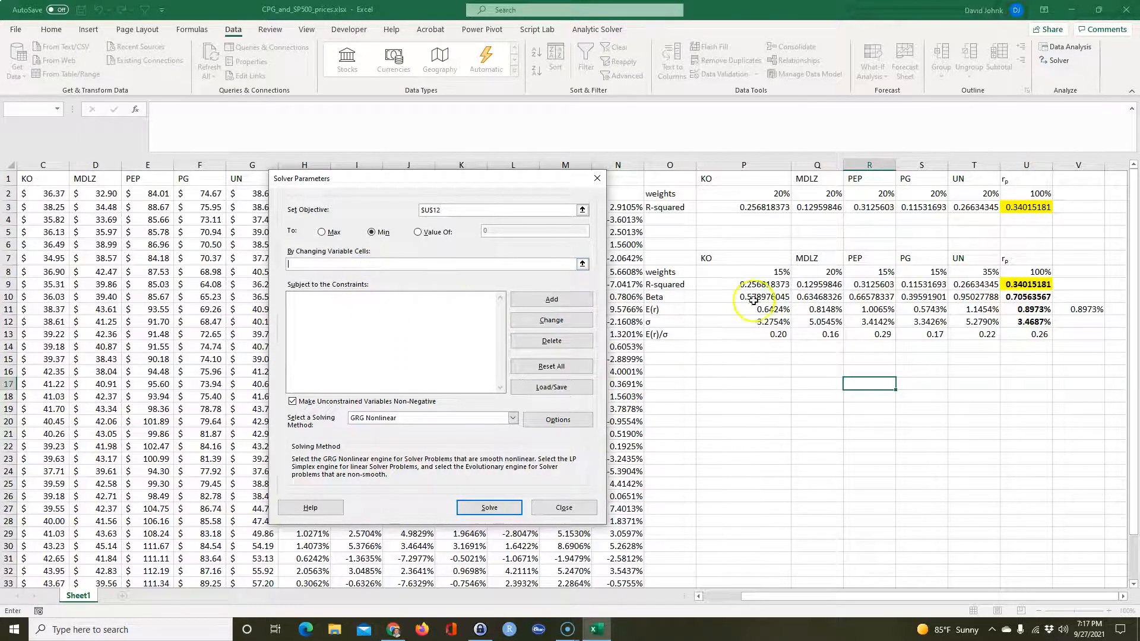
left_click_drag(750, 272, 965, 274)
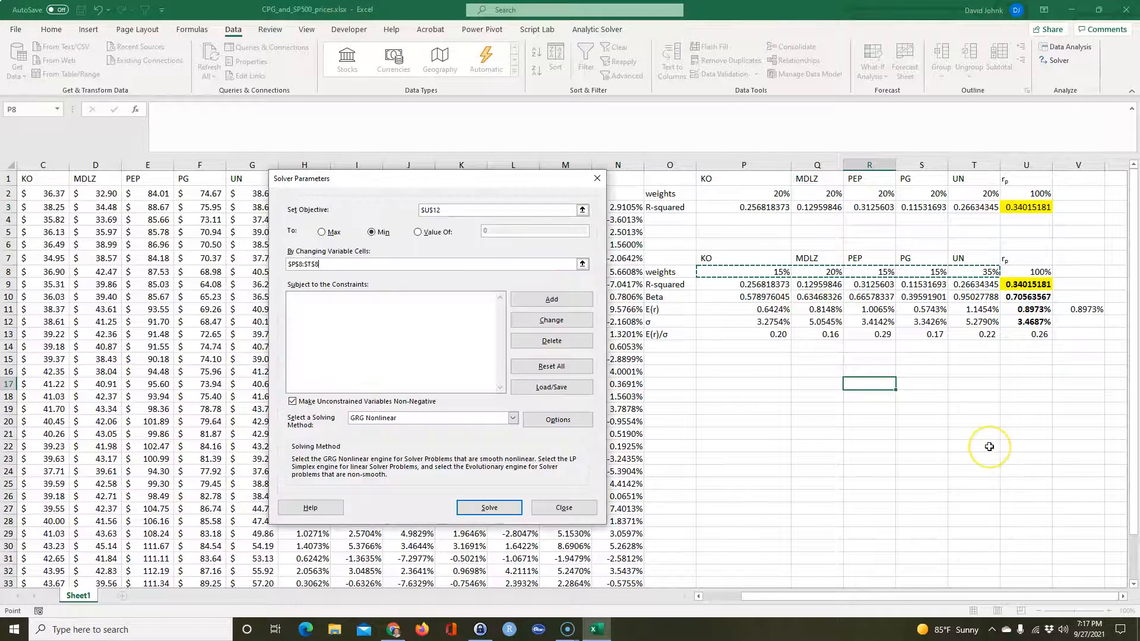
Add a Solver constraint that the total weight in U8 equals 1
left_click(550, 300)
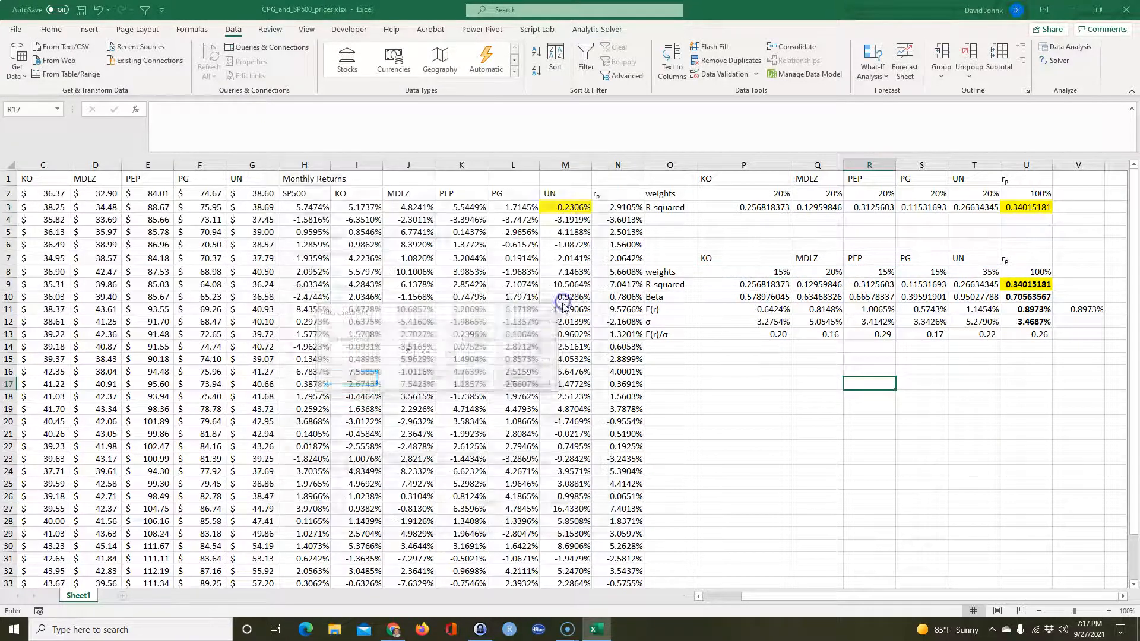
left_click(1037, 271)
left_click(451, 350)
left_click(423, 369)
left_click(480, 352)
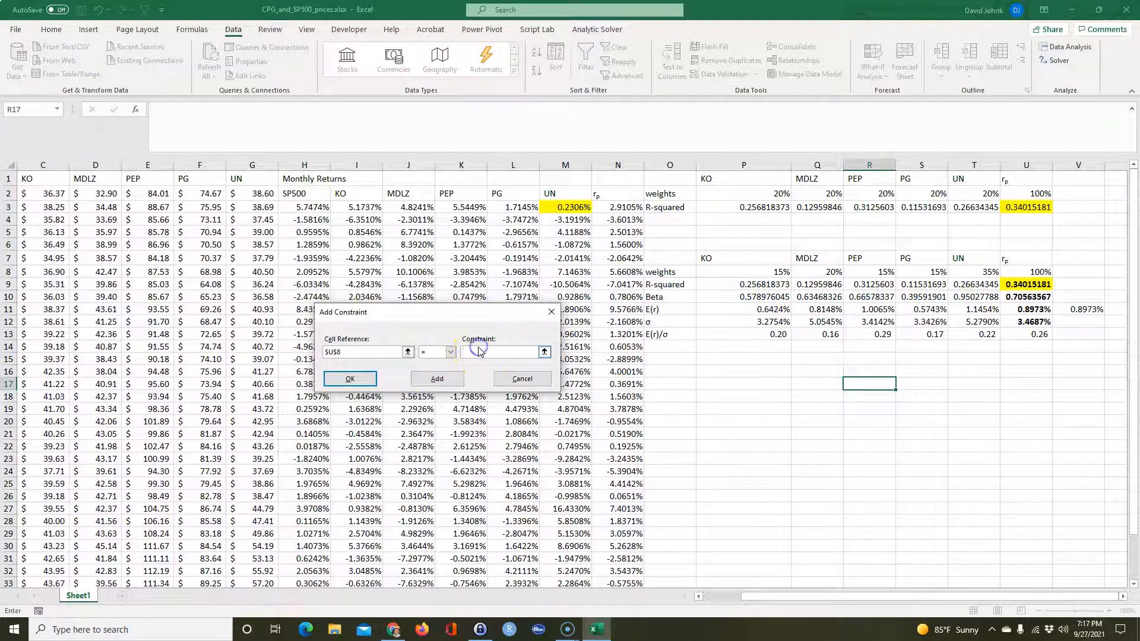
left_click(351, 378)
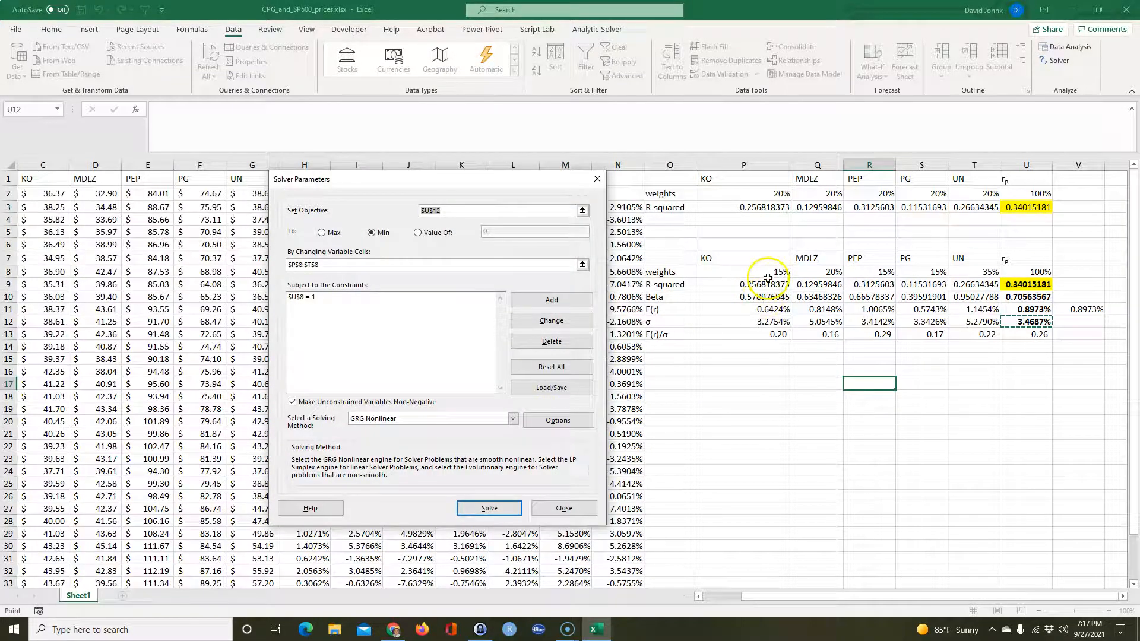
Add a Solver constraint that each stock weight in P8:T8 is less than or equal to 1
left_click(552, 300)
left_click_drag(747, 280, 980, 276)
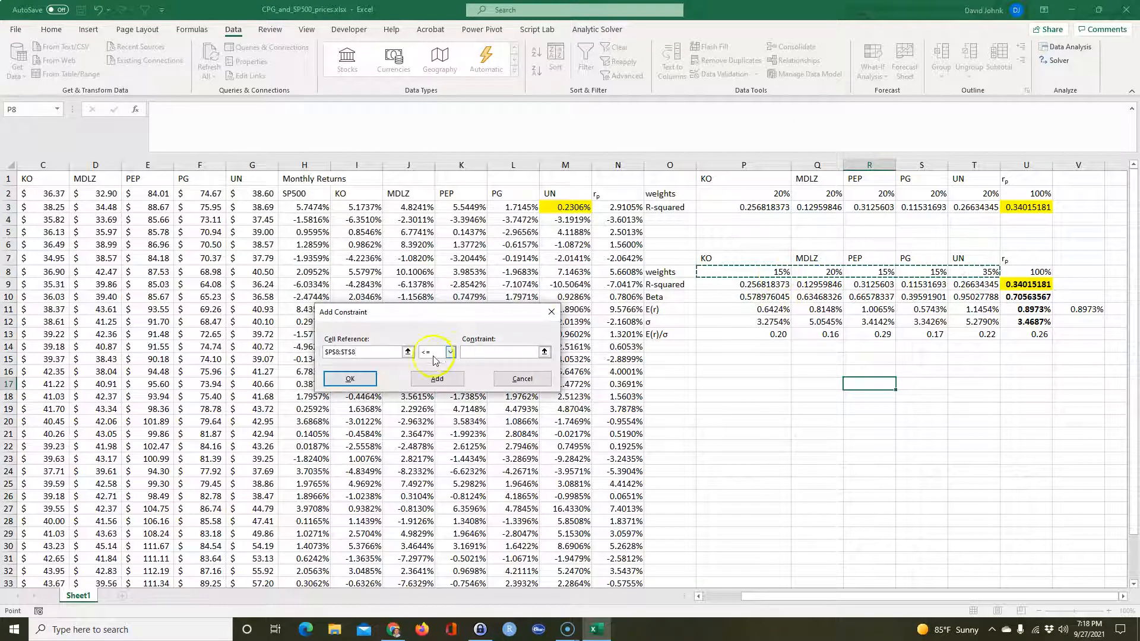
left_click(478, 350)
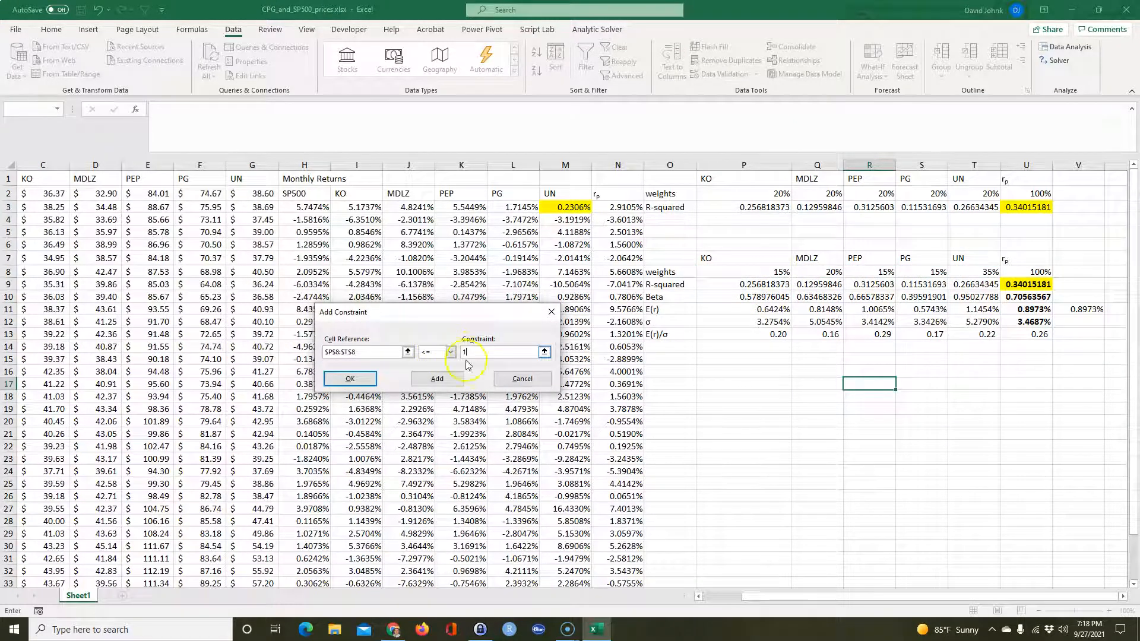
left_click(440, 381)
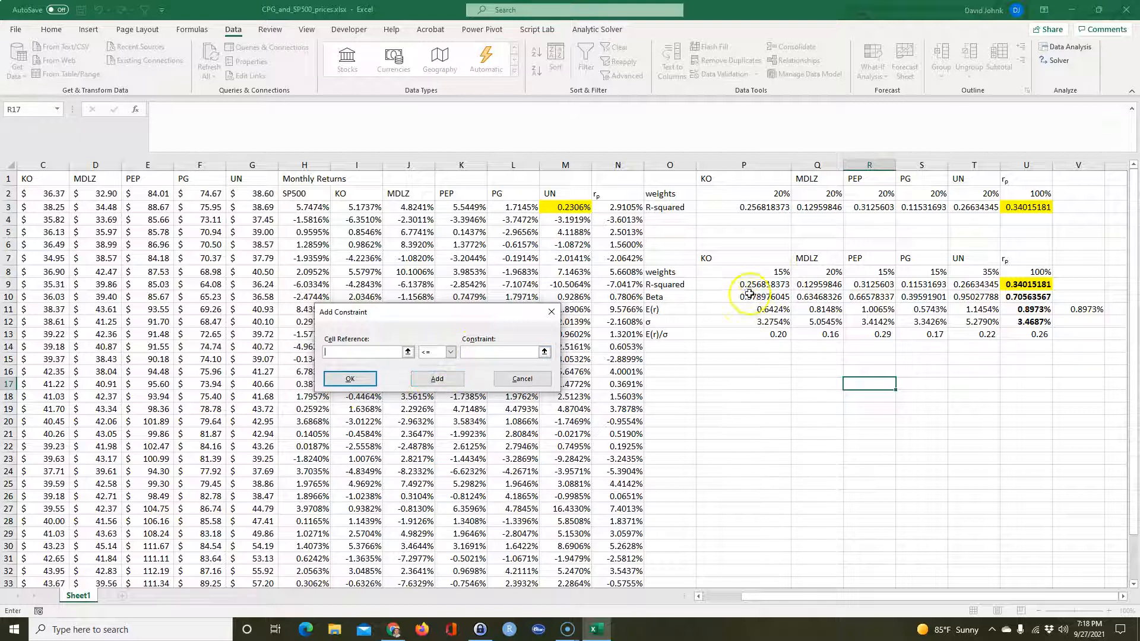
Add a final Solver constraint that the stock weights in P8:T8 are greater than or equal to 0
left_click_drag(748, 275, 977, 276)
left_click(443, 353)
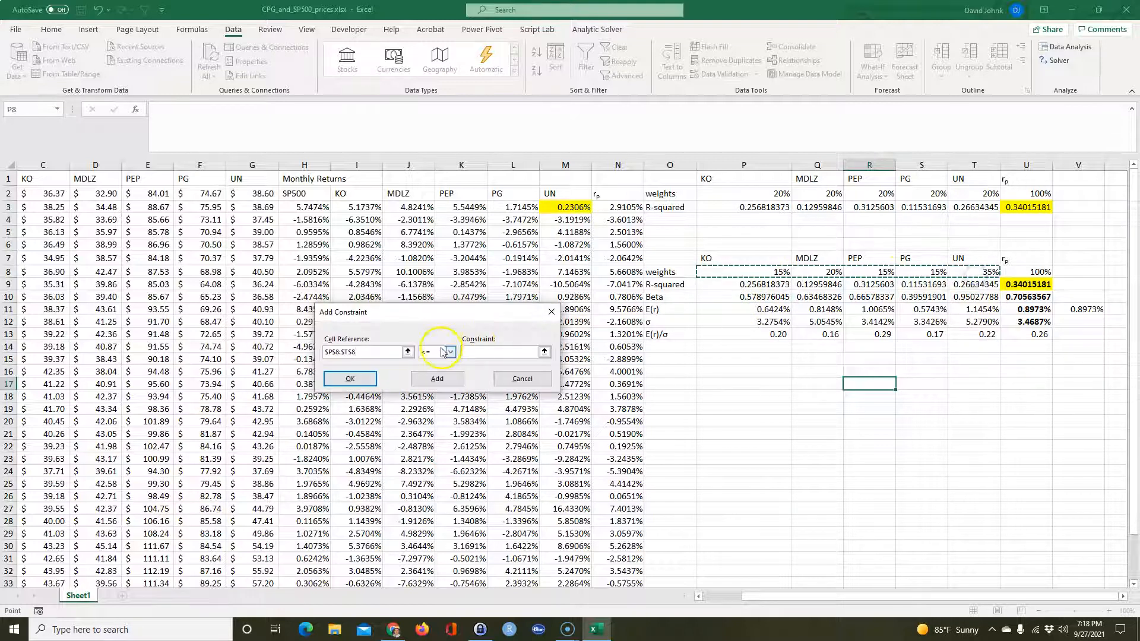
left_click(448, 353)
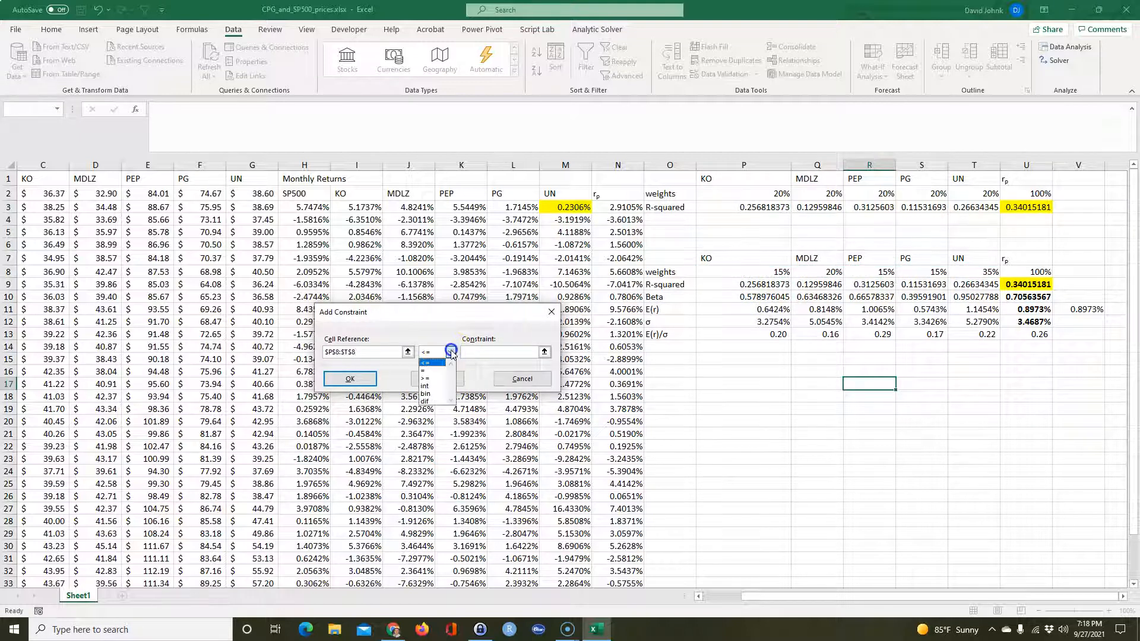
left_click(432, 378)
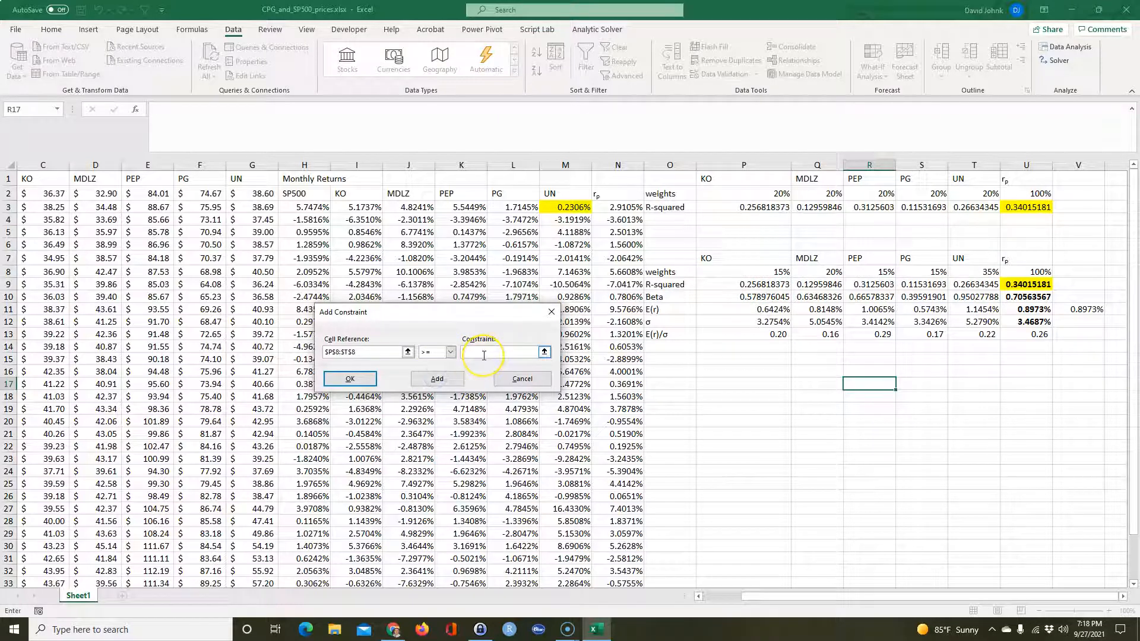
left_click(350, 378)
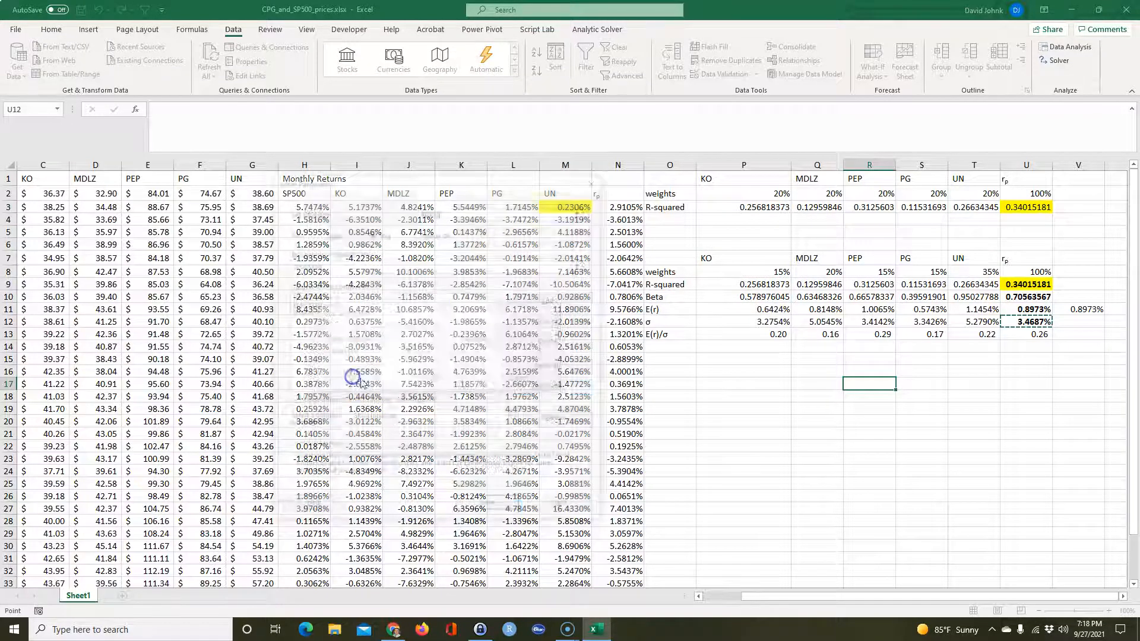
left_click_drag(774, 268, 927, 272)
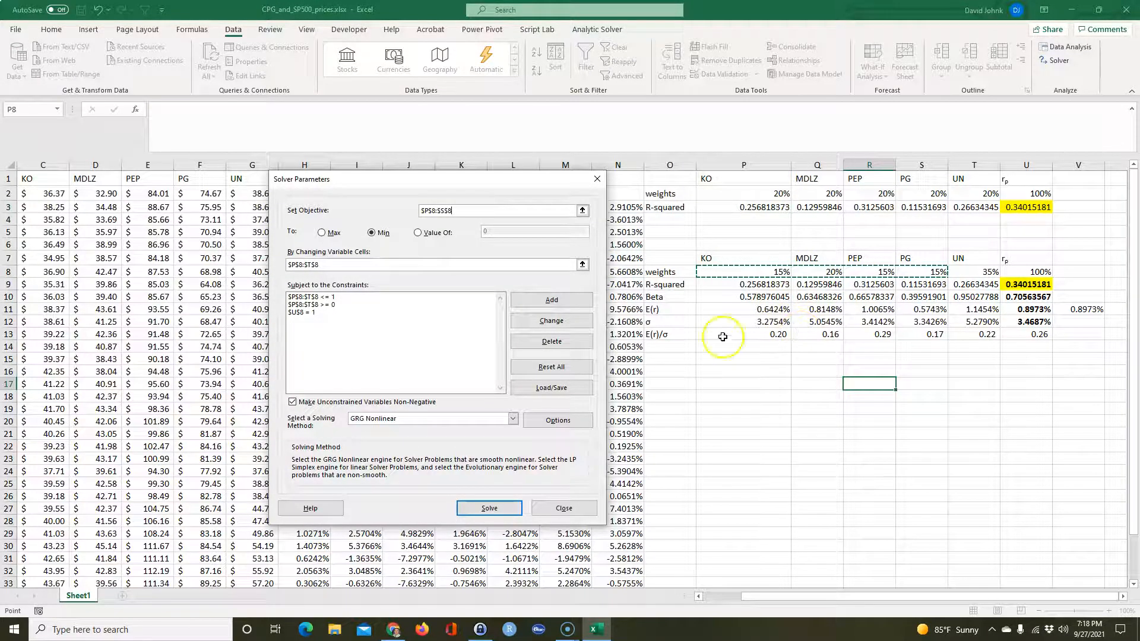
left_click_drag(403, 214, 403, 214)
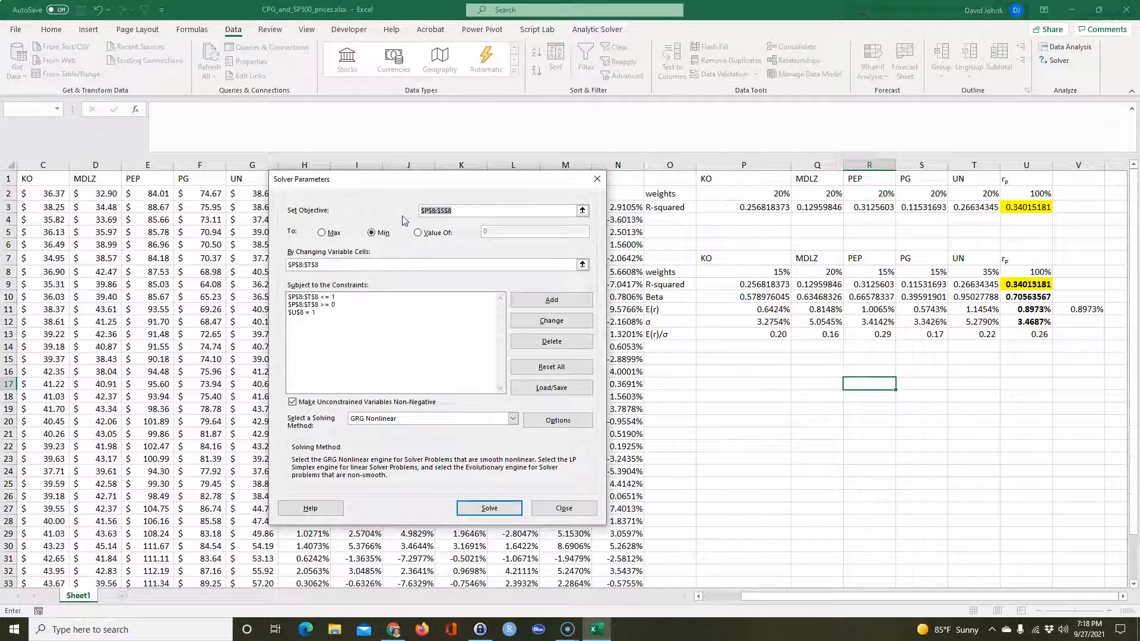
left_click(1032, 322)
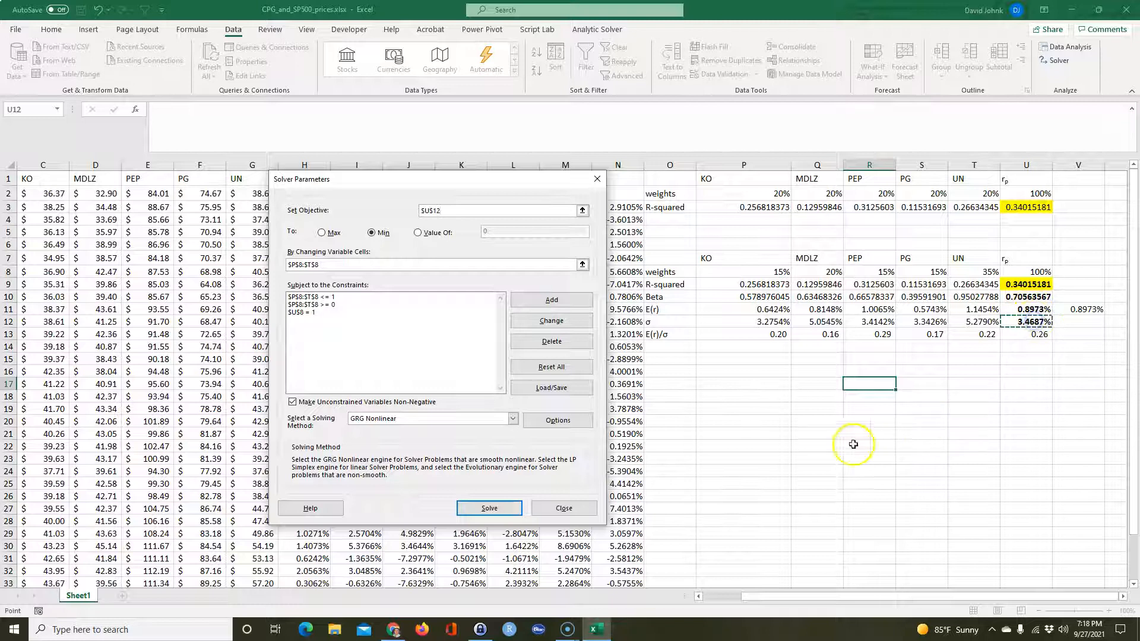
Solve the σ minimization and keep the Solver solution in the worksheet
left_click(487, 509)
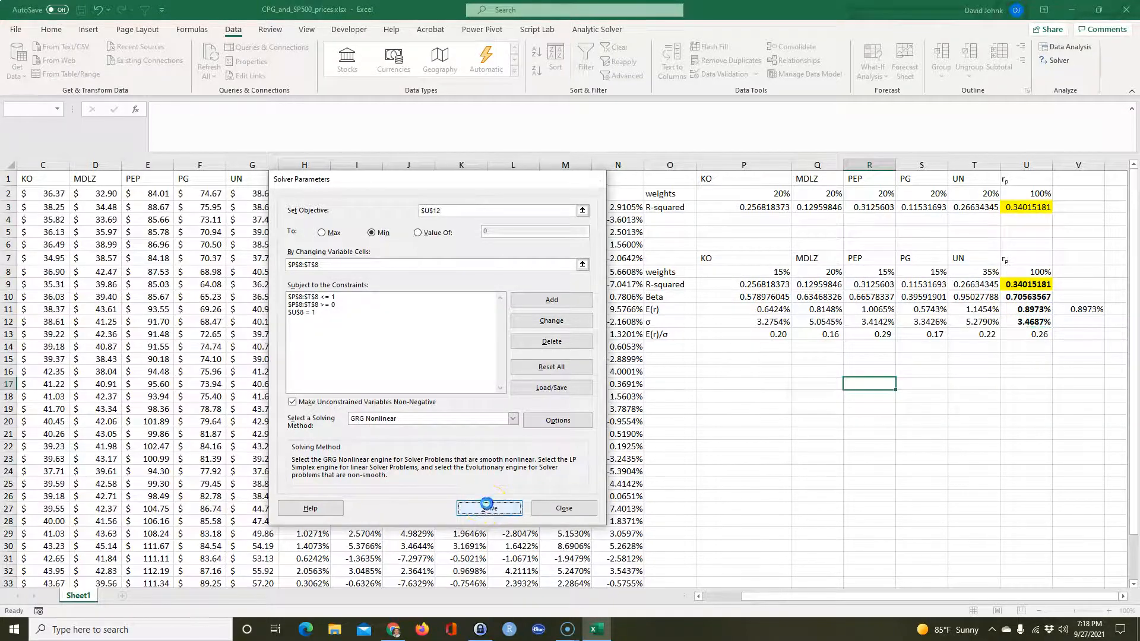
left_click(431, 338)
left_click(862, 447)
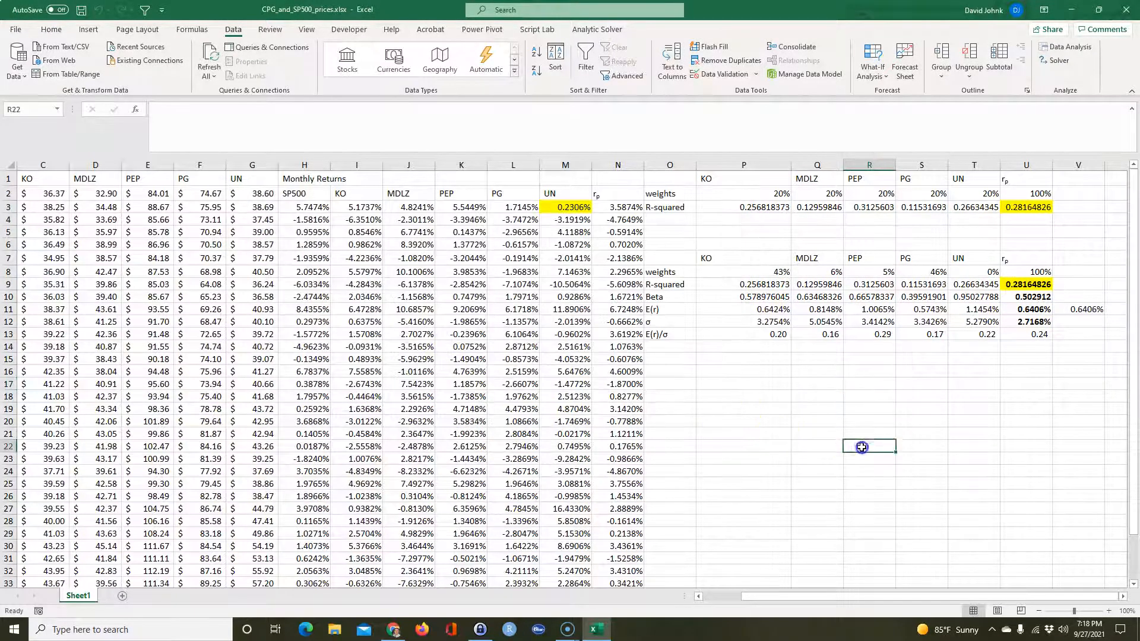
Compare the optimized portfolio's E(r), σ and E(r)/σ in U11:U13 with the stocks' σ values in P12:T12 and the weights
left_click(1034, 321)
left_click_drag(766, 321, 982, 321)
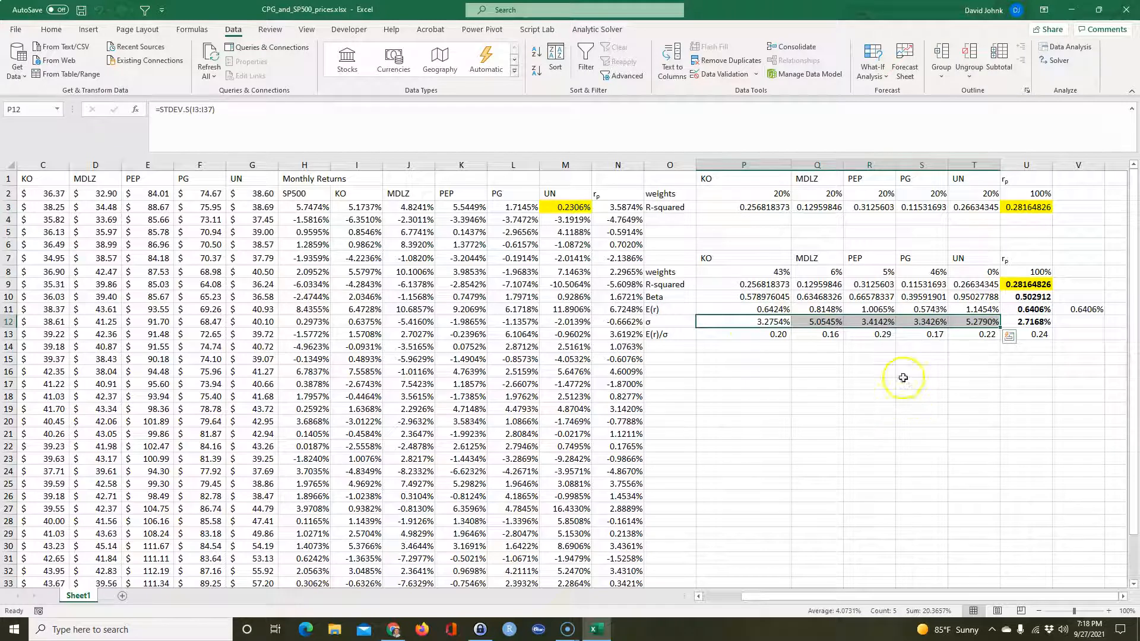
left_click_drag(766, 272, 980, 279)
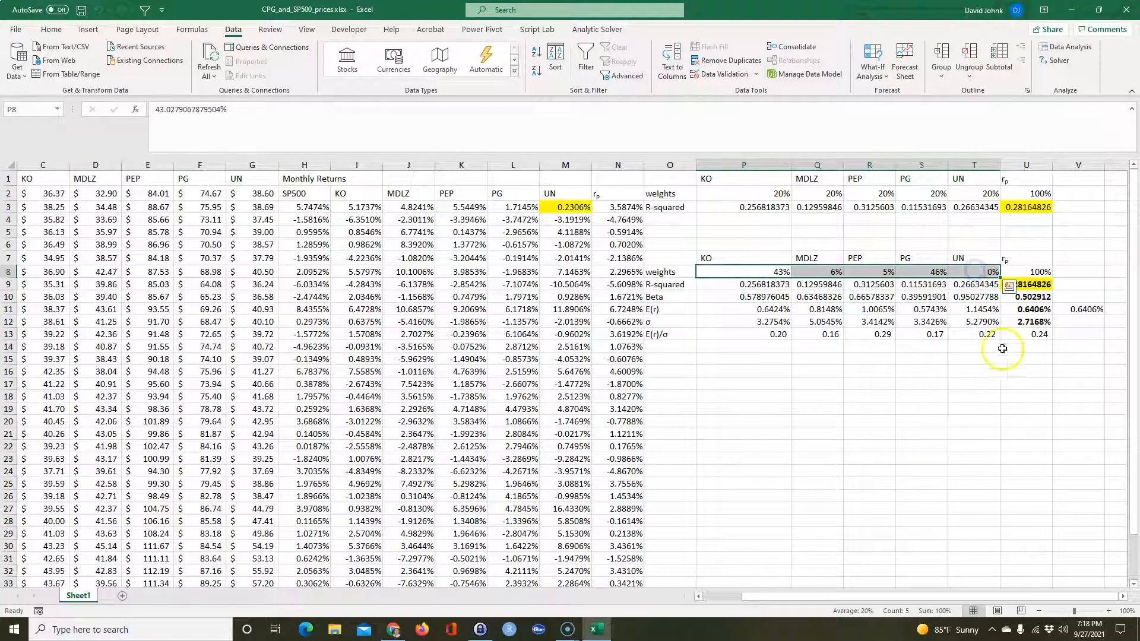
left_click(1026, 321)
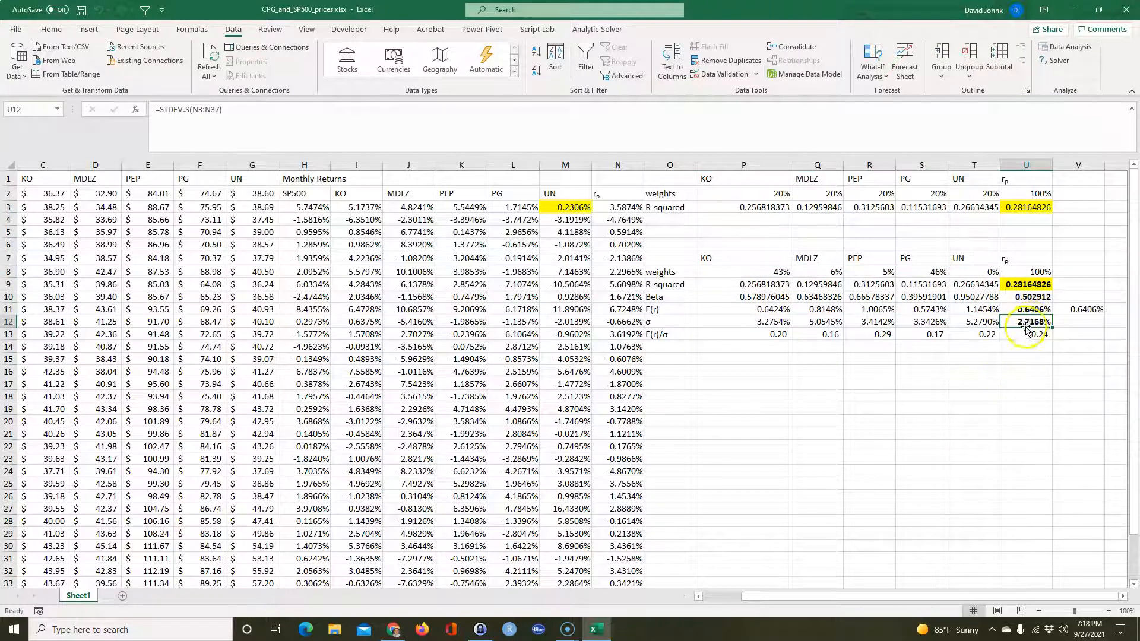
left_click(1038, 336)
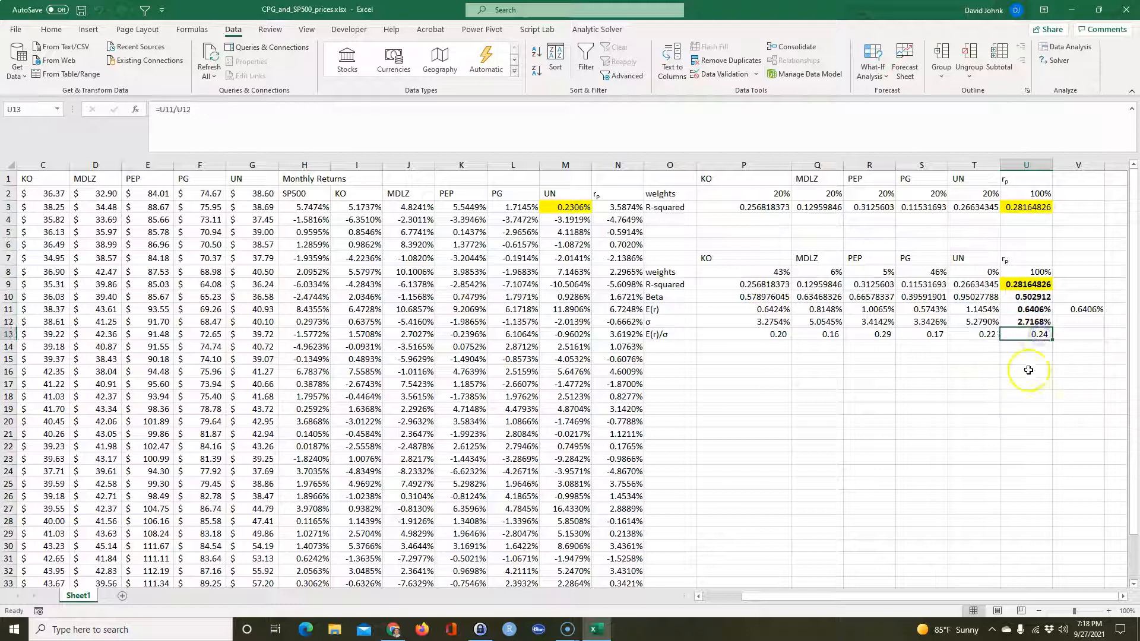
left_click(1022, 309)
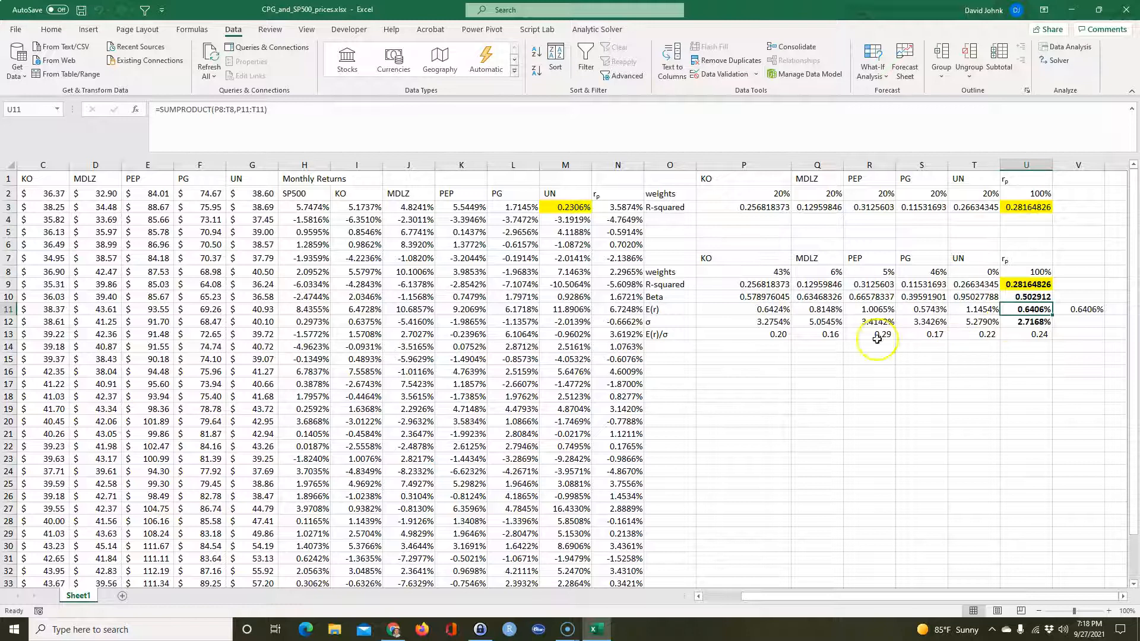
Review the optimized weights in row 8, then check the portfolio's σ in U12 against the individual stocks' σ in P12:T12
left_click(767, 269)
left_click_drag(960, 275, 1027, 275)
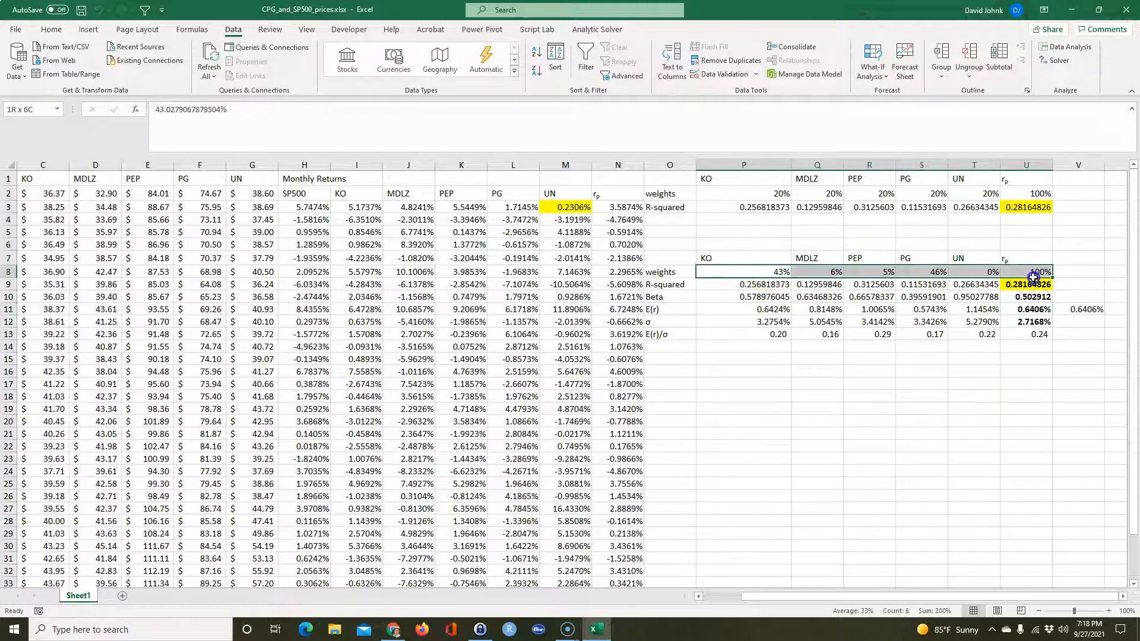
left_click(918, 395)
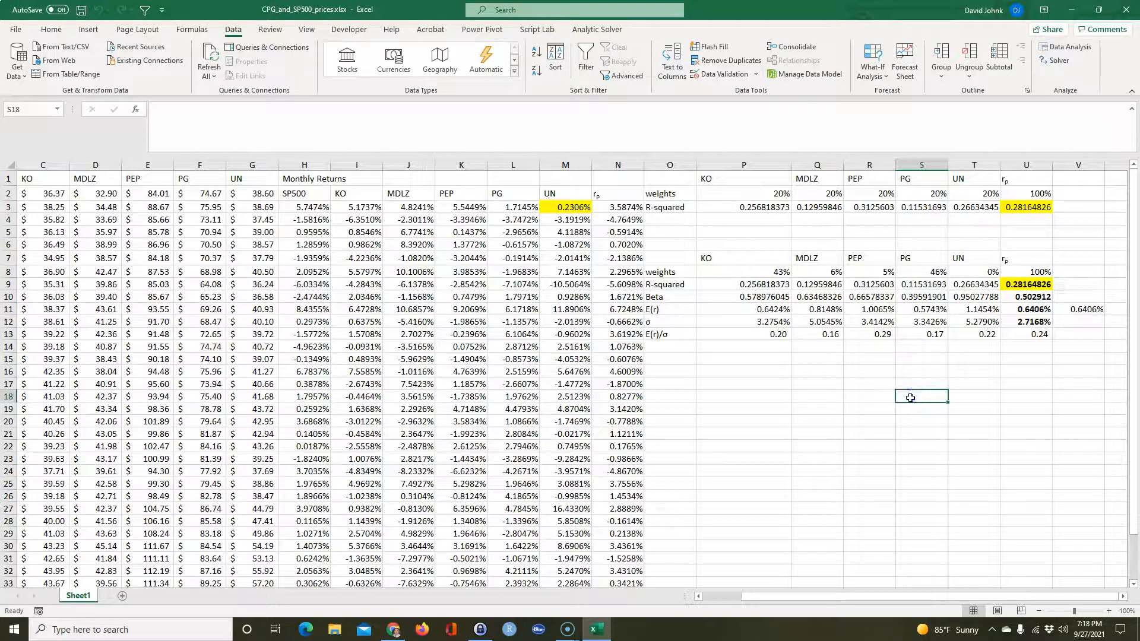
left_click_drag(761, 272, 960, 271)
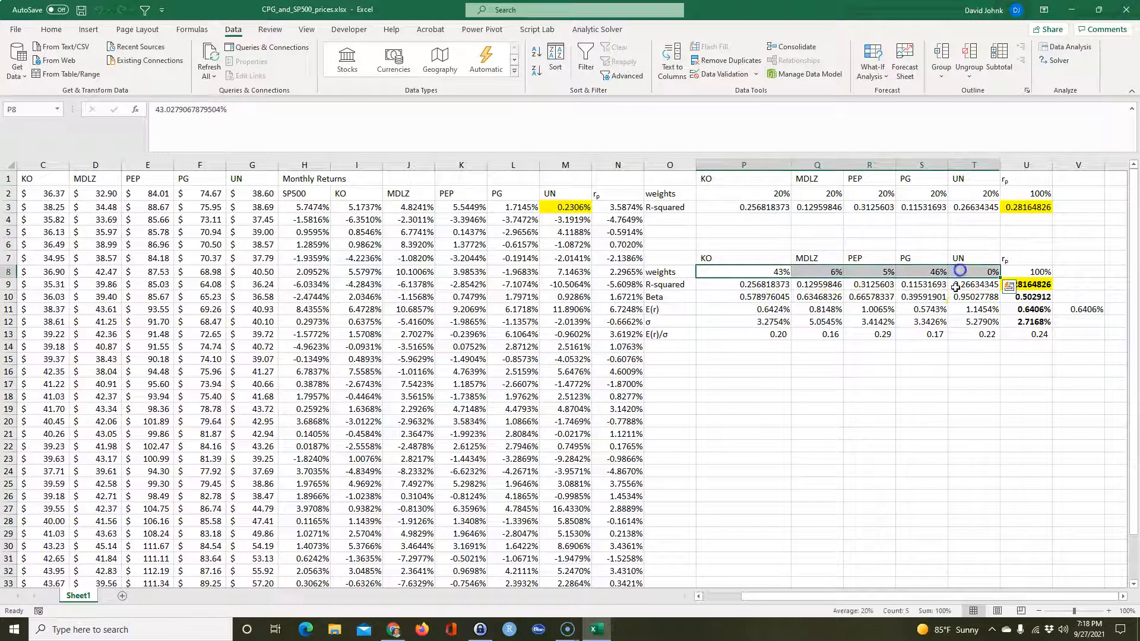
left_click(1036, 321)
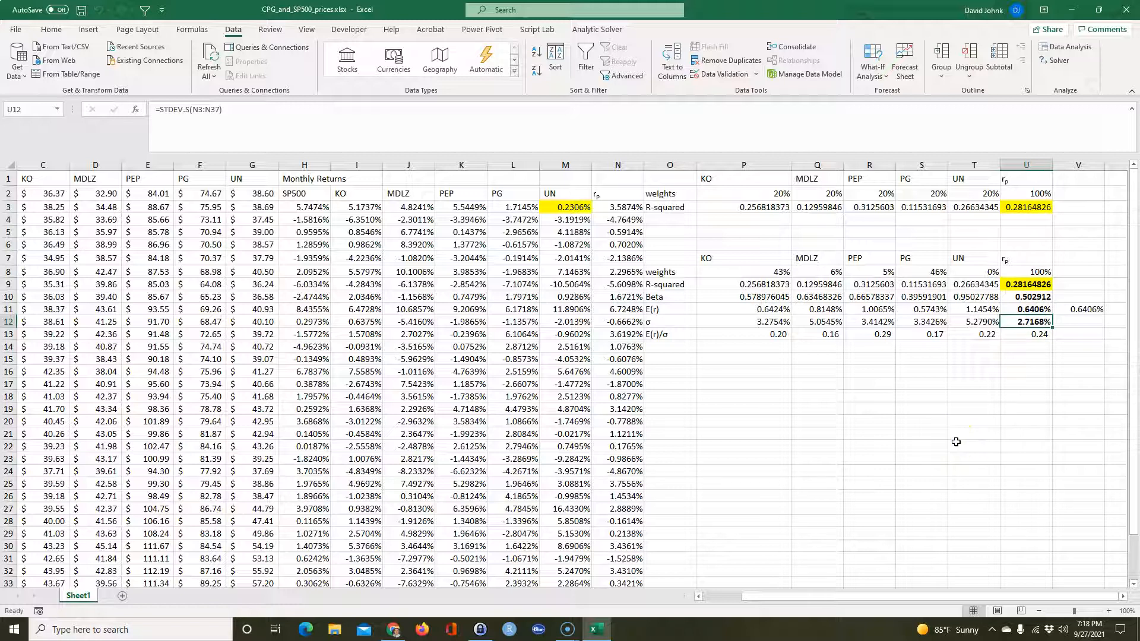
left_click(736, 407)
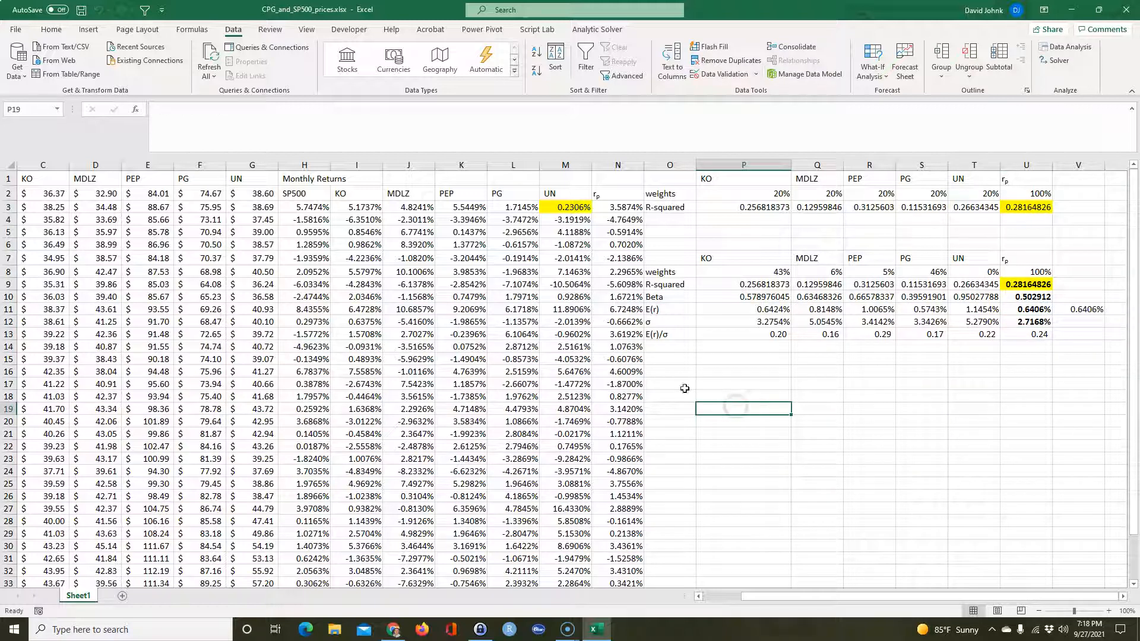
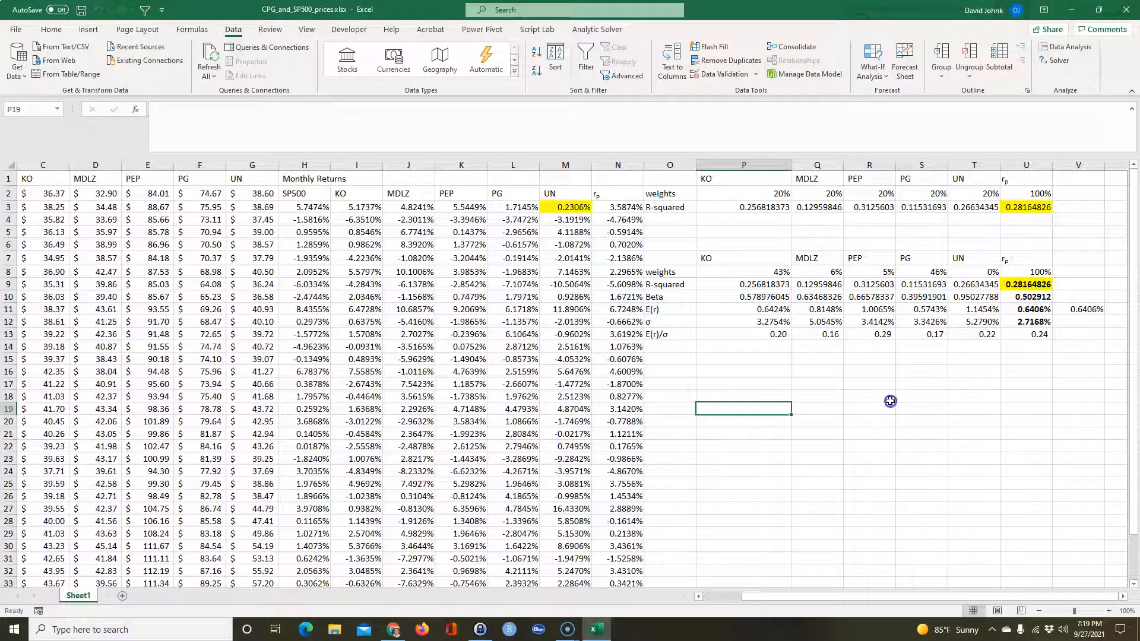
left_click(754, 320)
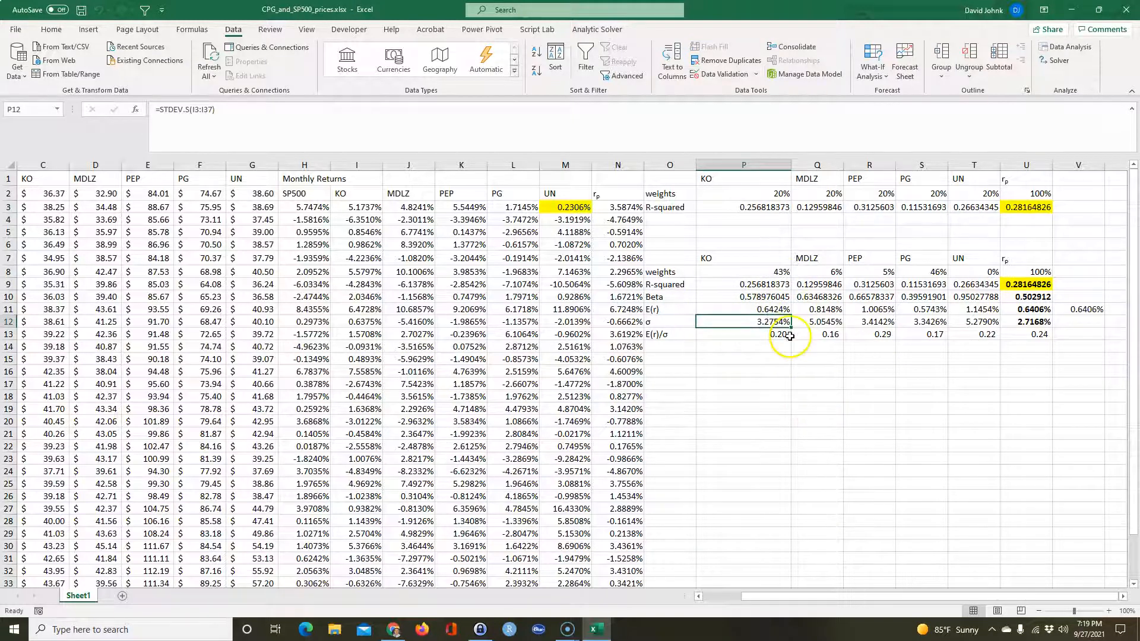
left_click_drag(776, 323, 985, 323)
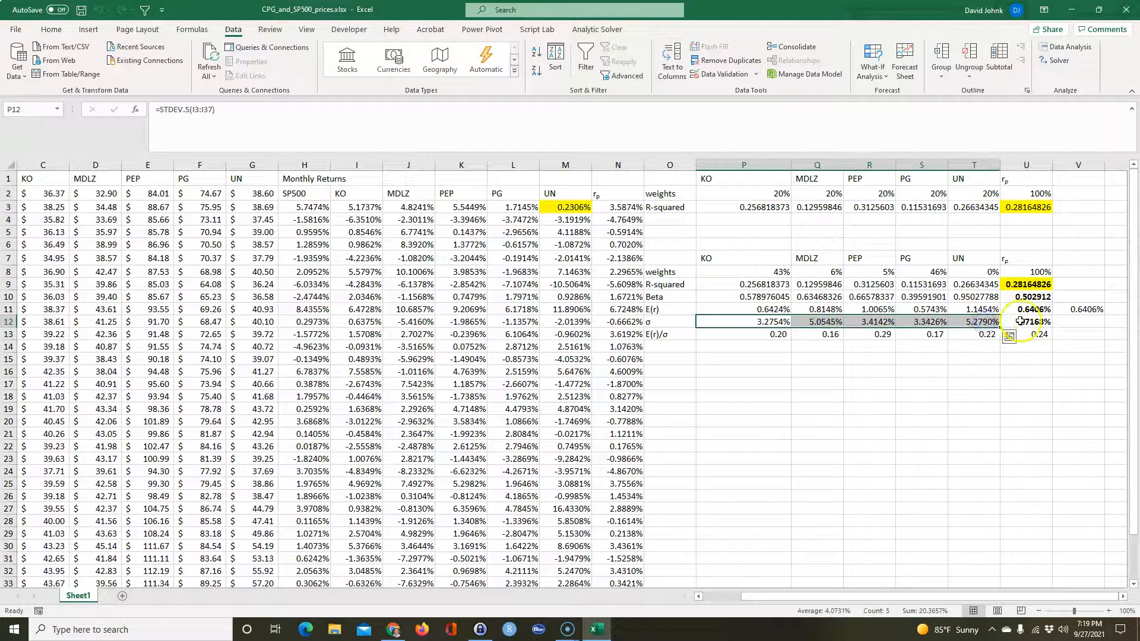
Compare the portfolio's σ in U12 with the stocks' σ in P12:T12, and review their E(r)/σ in row 13 and weights in row 8
left_click(1025, 323)
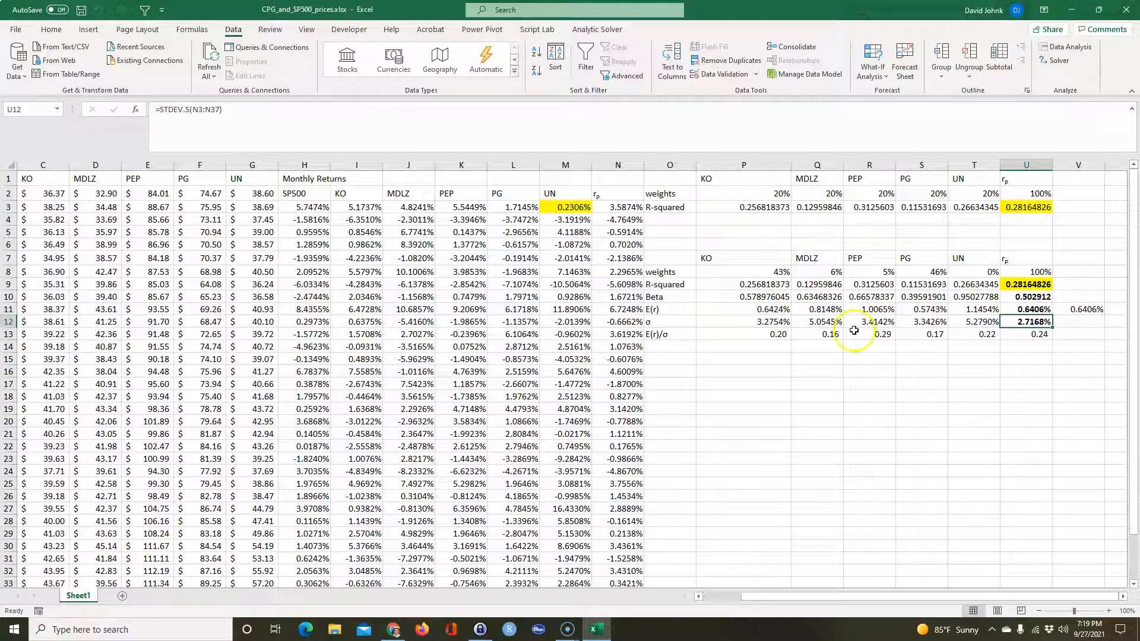
left_click_drag(772, 323, 951, 324)
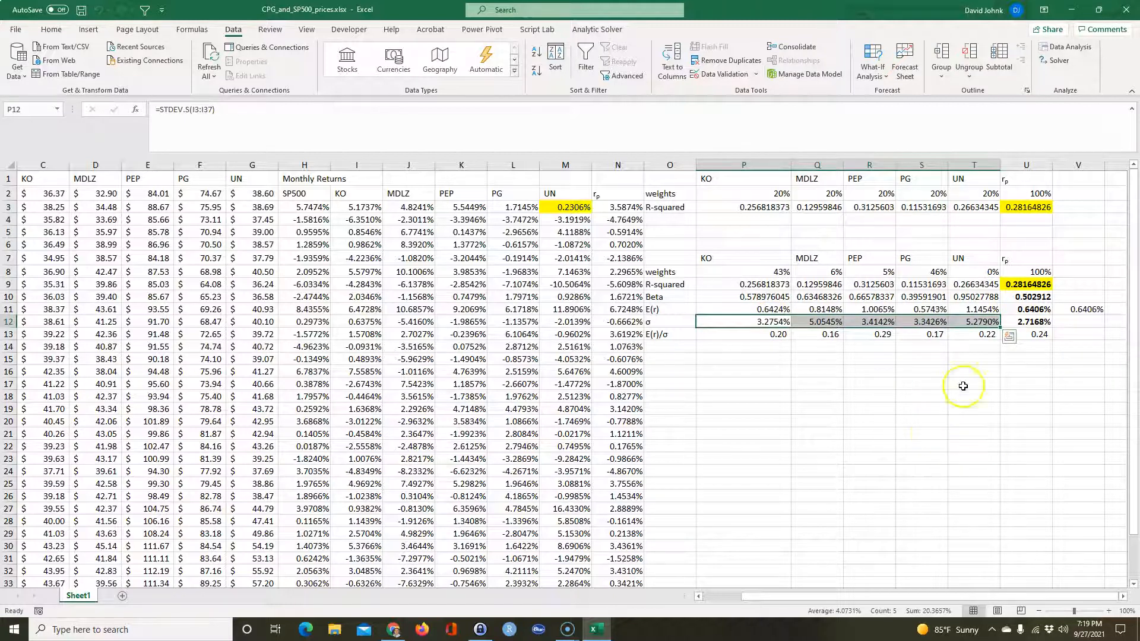
left_click(1017, 308)
left_click_drag(743, 322, 965, 322)
left_click(882, 411)
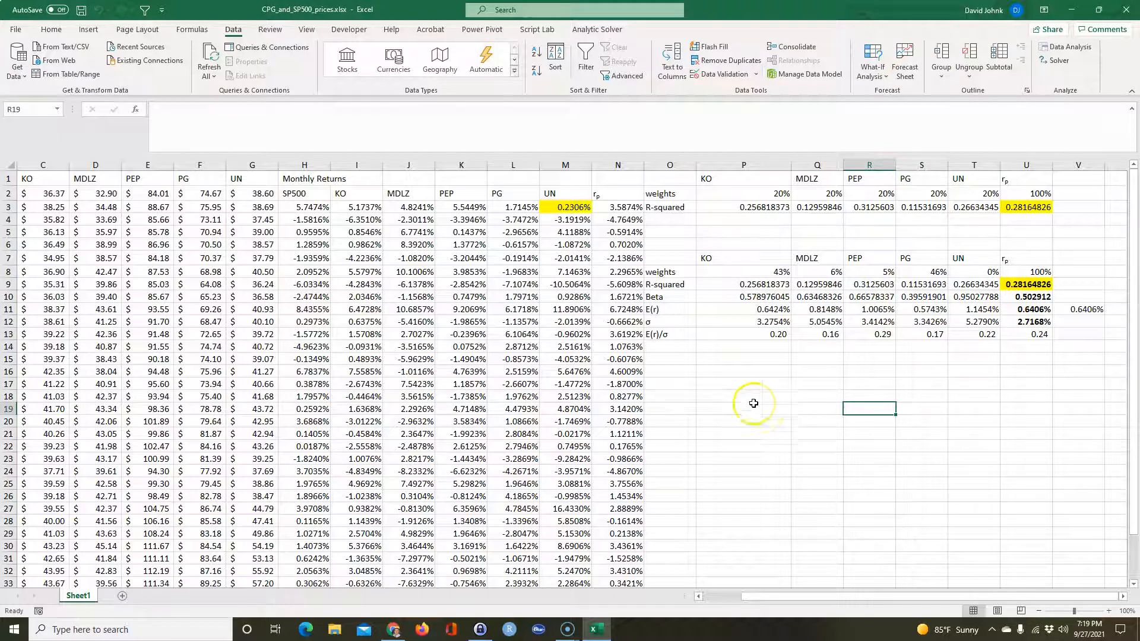
left_click(1022, 322)
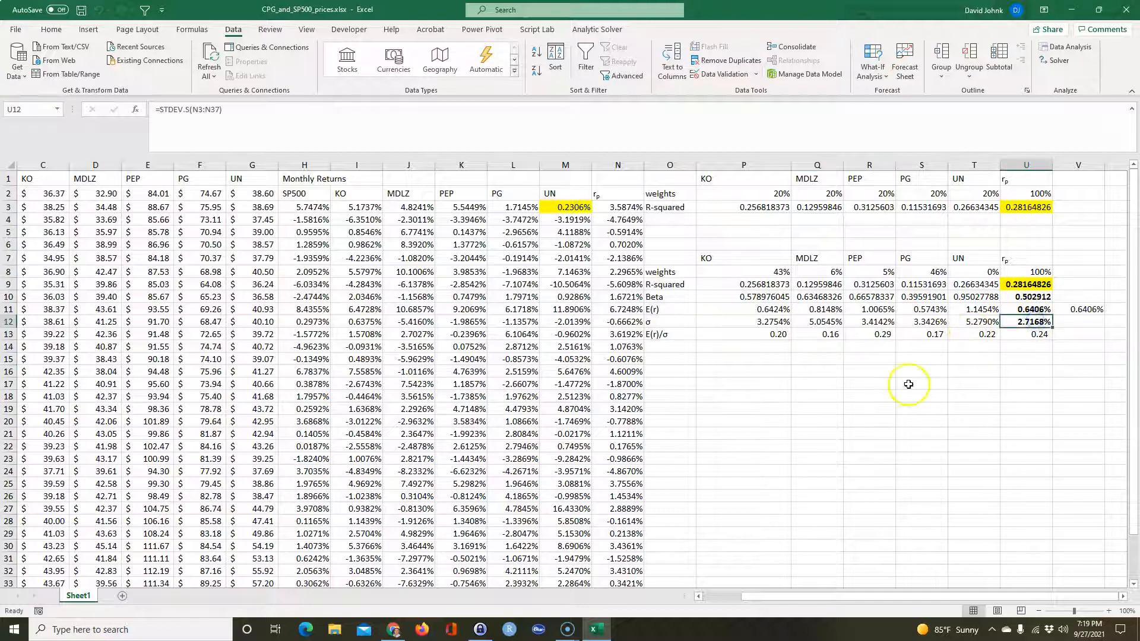
left_click_drag(772, 334, 980, 334)
left_click(904, 412)
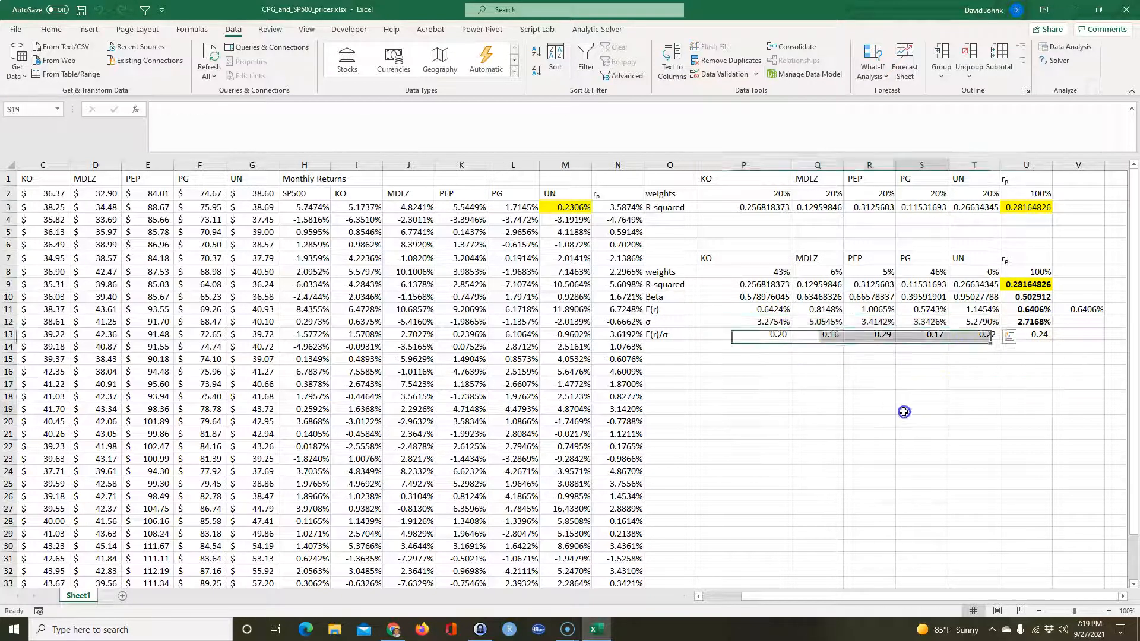
left_click_drag(767, 272, 974, 274)
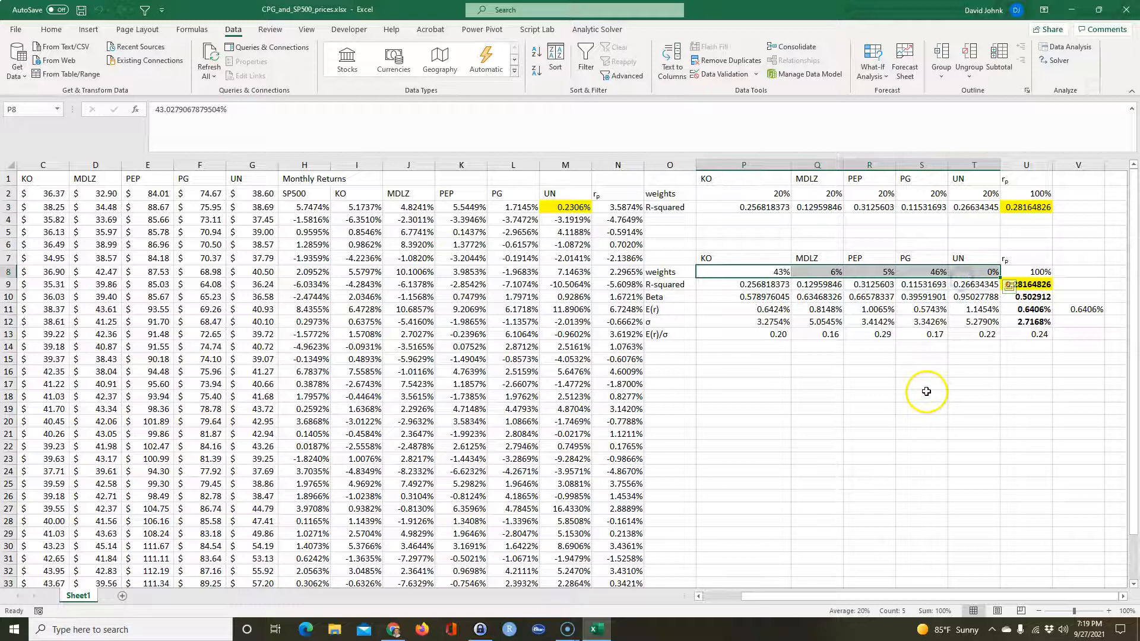
Format the optimized stock weights in P8:T8 as percentages with two decimal places
left_click(772, 270)
left_click_drag(778, 272, 983, 273)
left_click(59, 29)
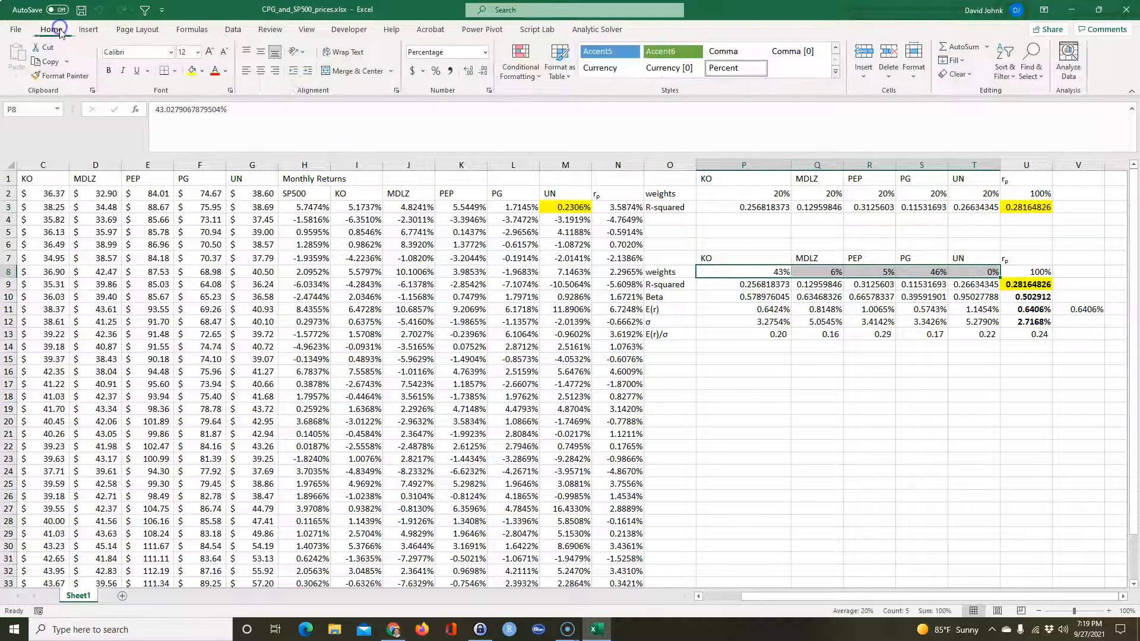
left_click(468, 72)
left_click(468, 72)
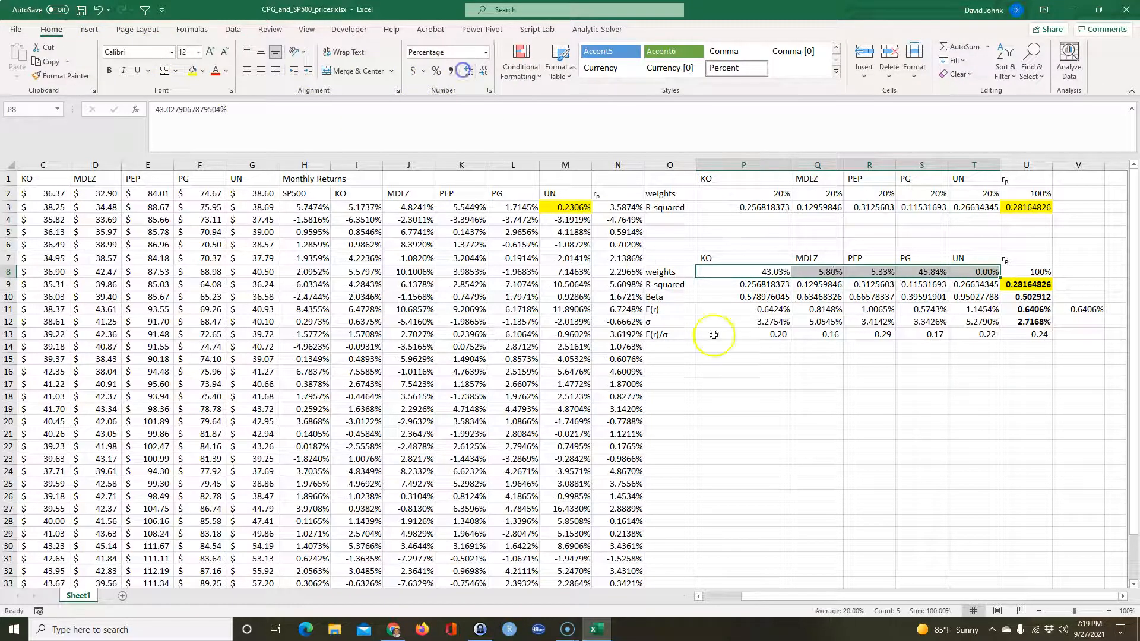
Add the label "Investing" in P15 and enter $10000 in Q15 as the sum to invest
left_click(766, 270)
left_click(728, 360)
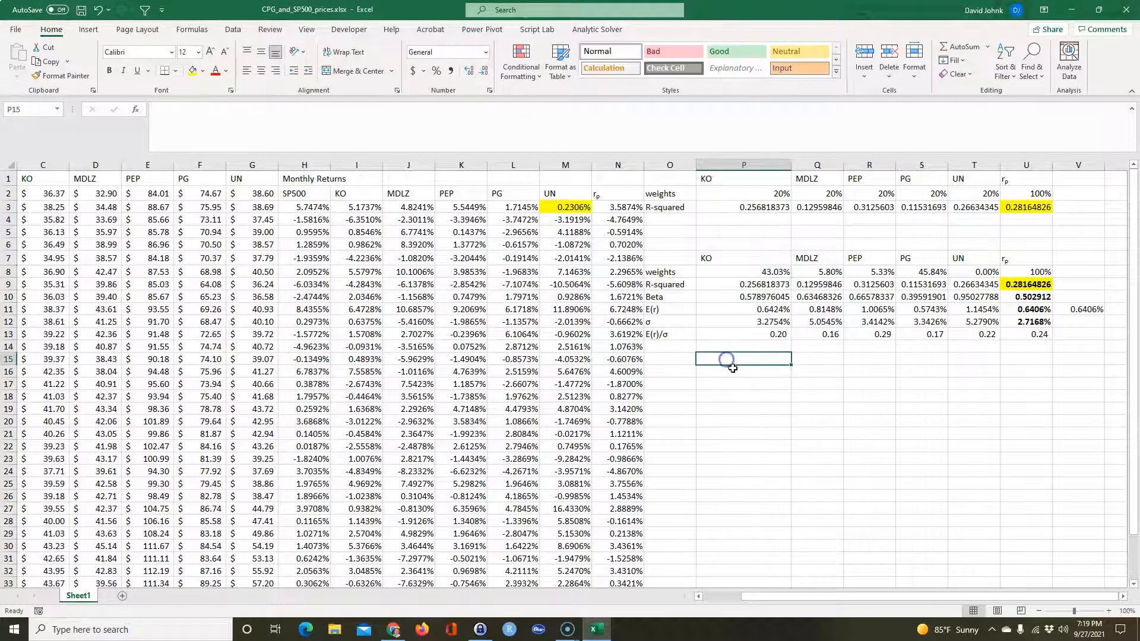
type("Investing")
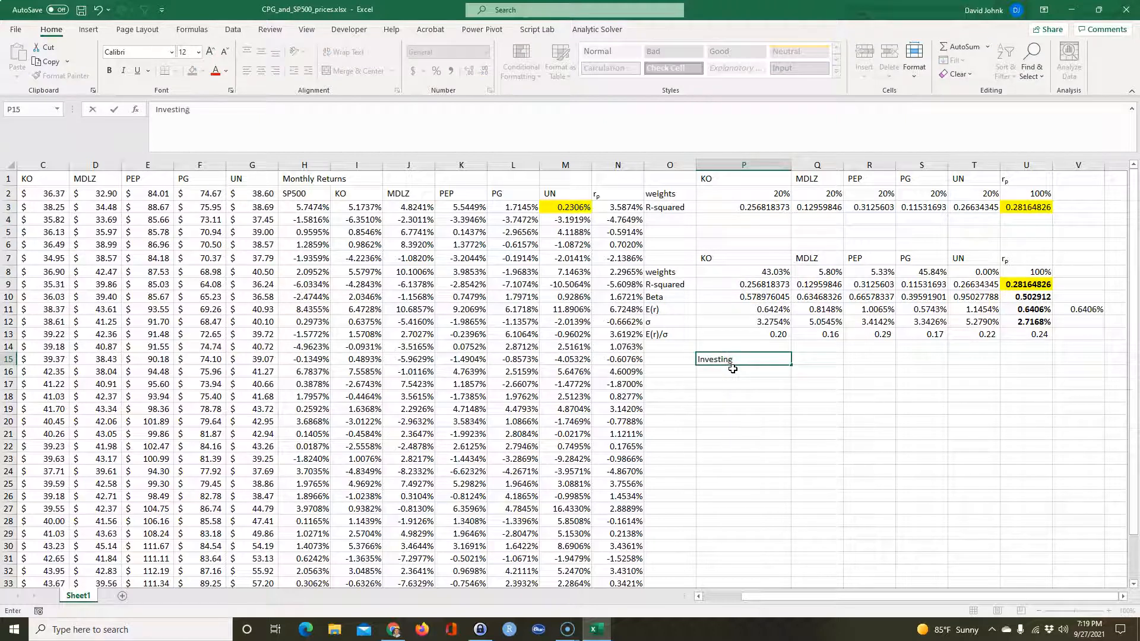
key("Tab")
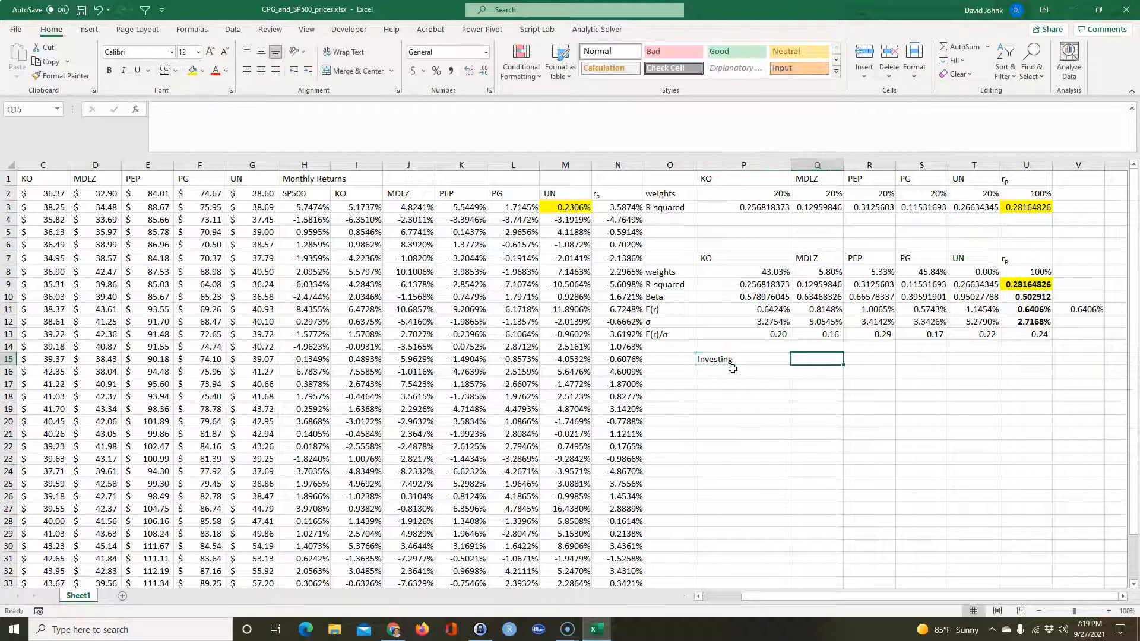
type("$10000")
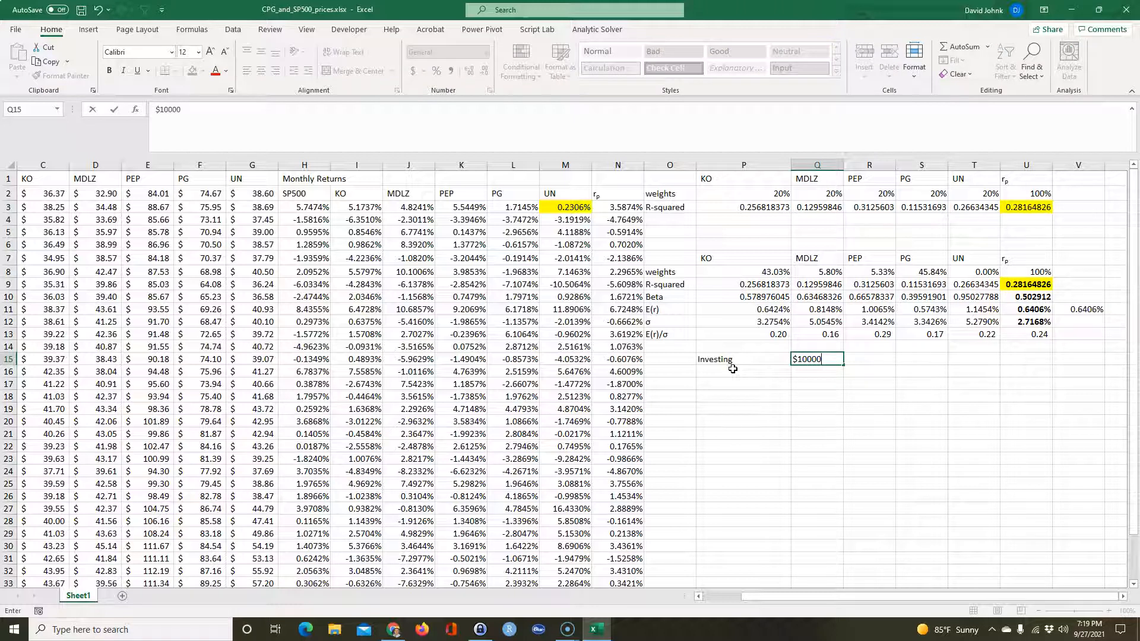
key("Return")
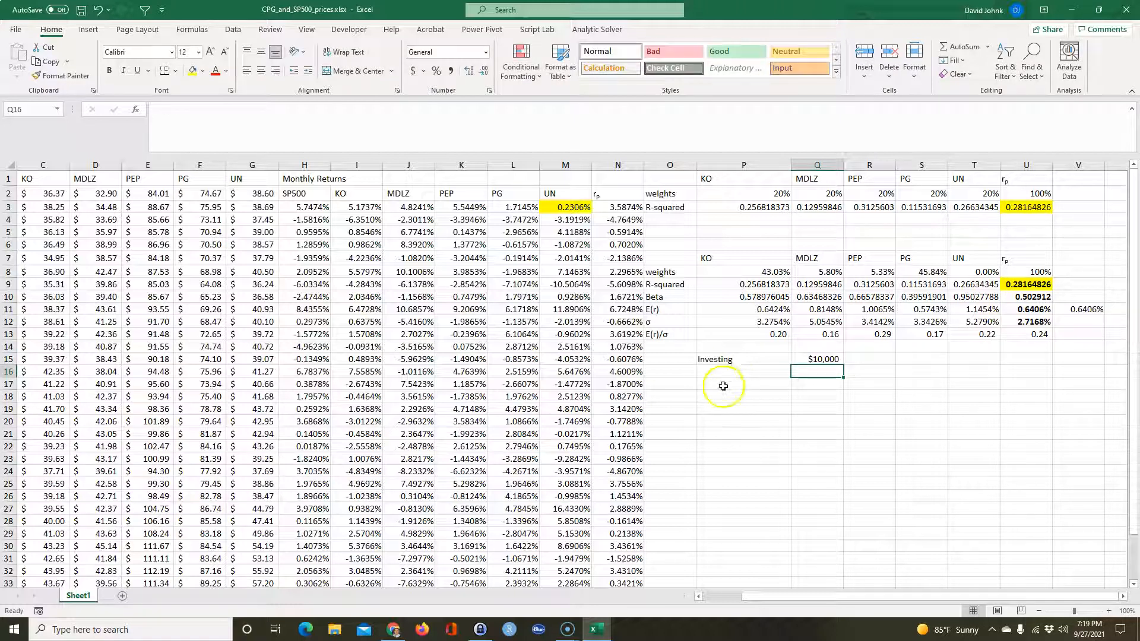
Add a row label below the investment row and place it in O16, reading "amount"
left_click(737, 372)
type("amon")
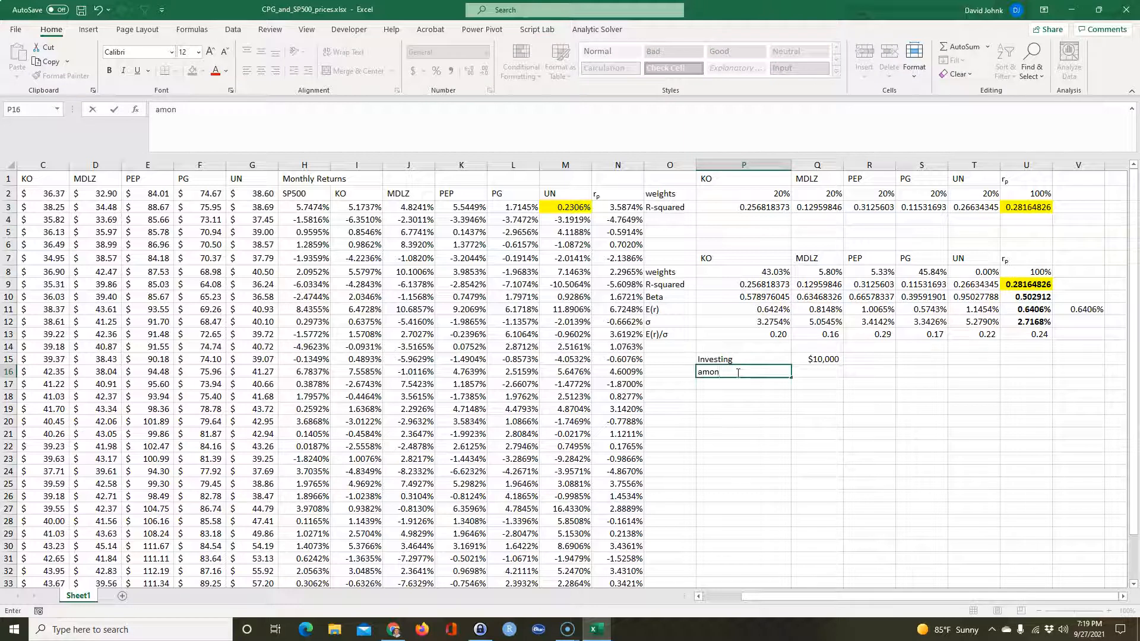
left_click(719, 371)
left_click_drag(734, 380, 680, 373)
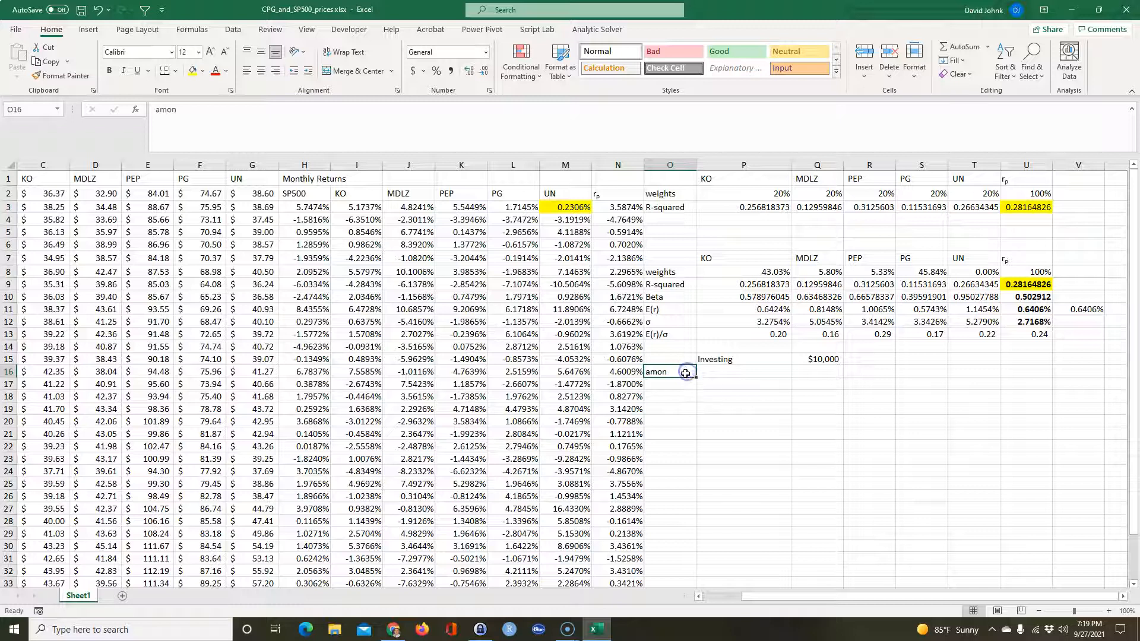
double_click(682, 372)
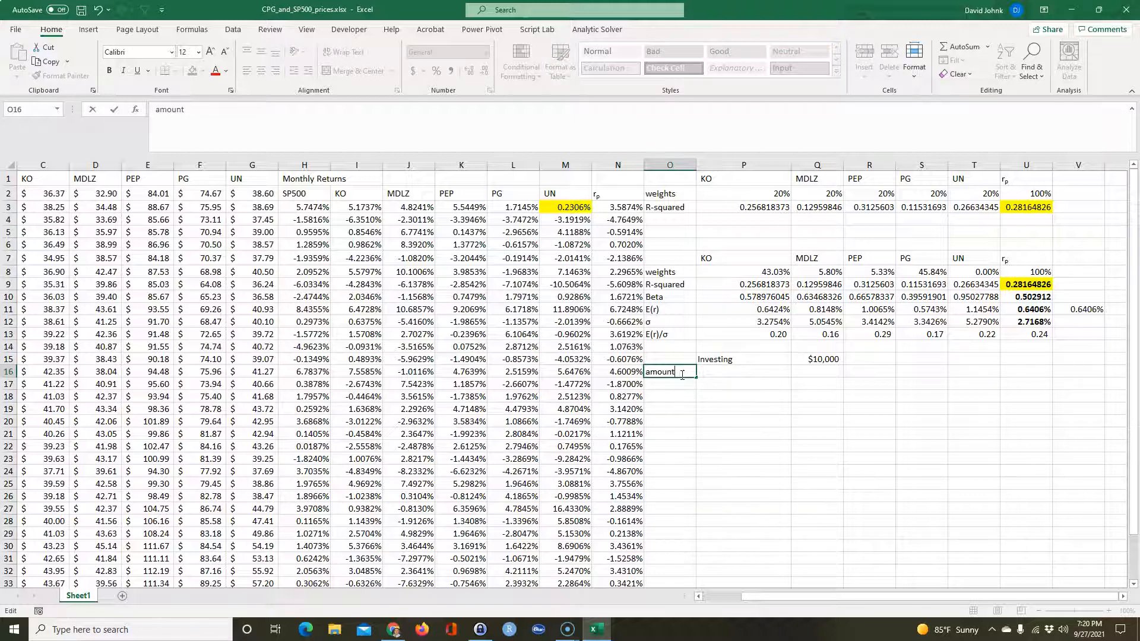
Move the "Investing" label and its dollar value from P15:Q15 to O15:P15
scroll(683, 374, "right", 5)
left_click_drag(940, 602, 762, 601)
left_click(721, 511)
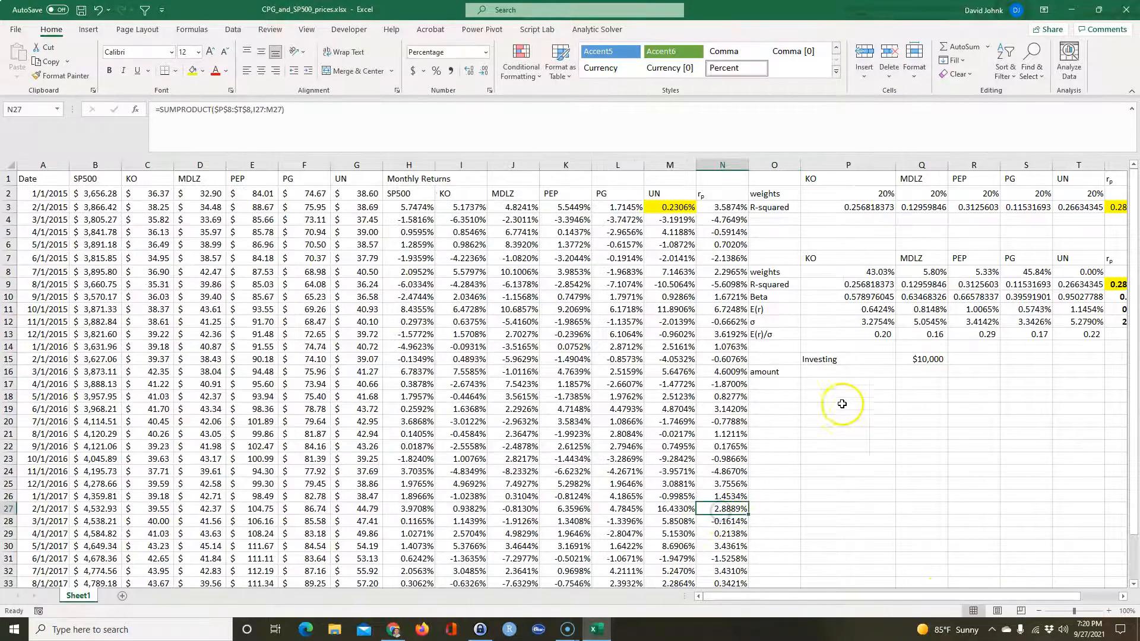
left_click_drag(838, 360, 795, 366)
left_click(792, 432)
Calculate the dollar amount invested in KO in P16 with =P8*$P$15
left_click(857, 373)
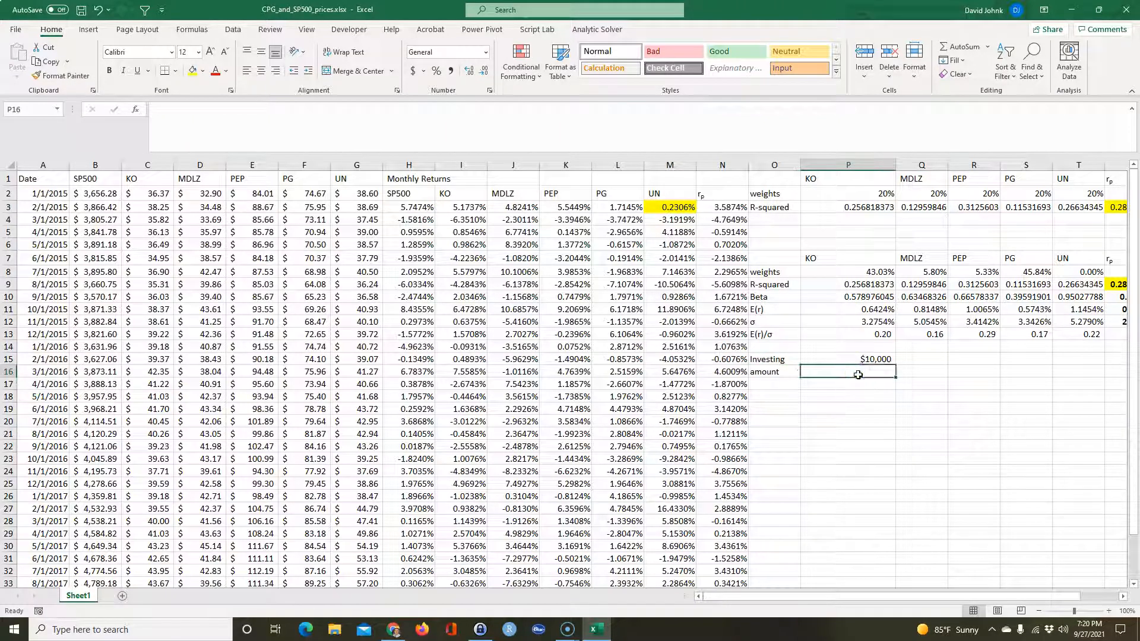
type("=")
left_click(867, 276)
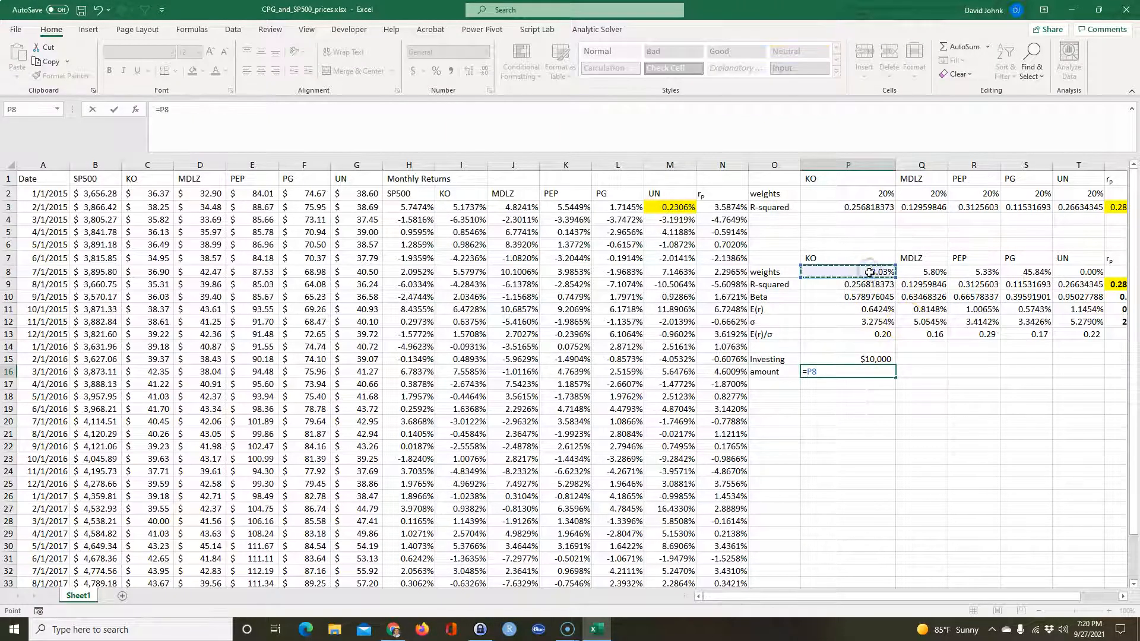
type("*")
left_click(867, 360)
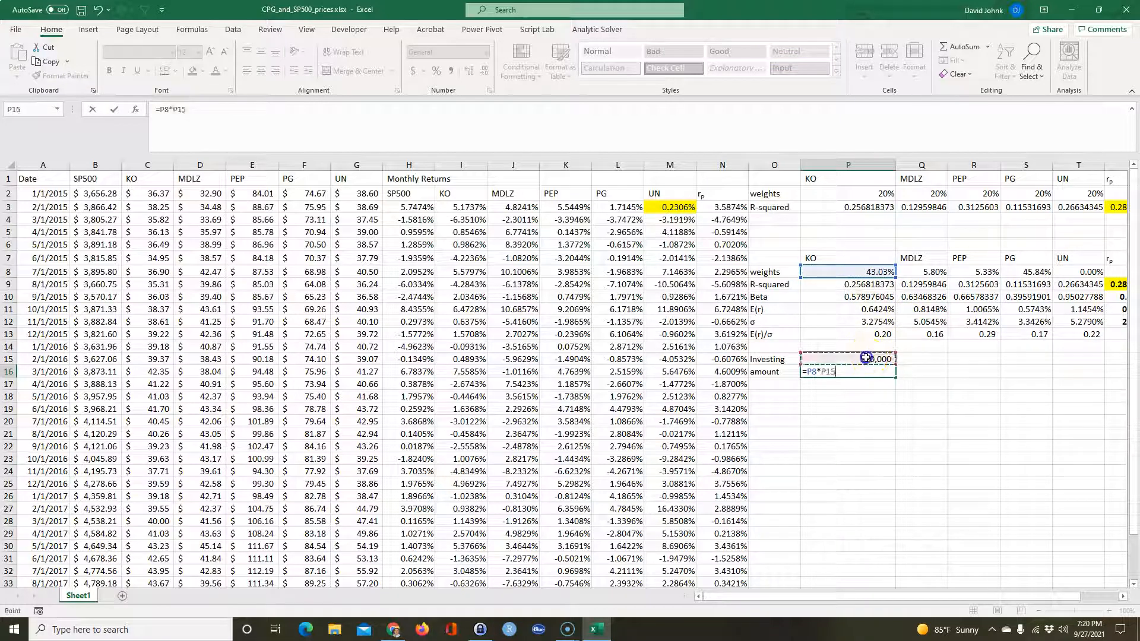
key("Return")
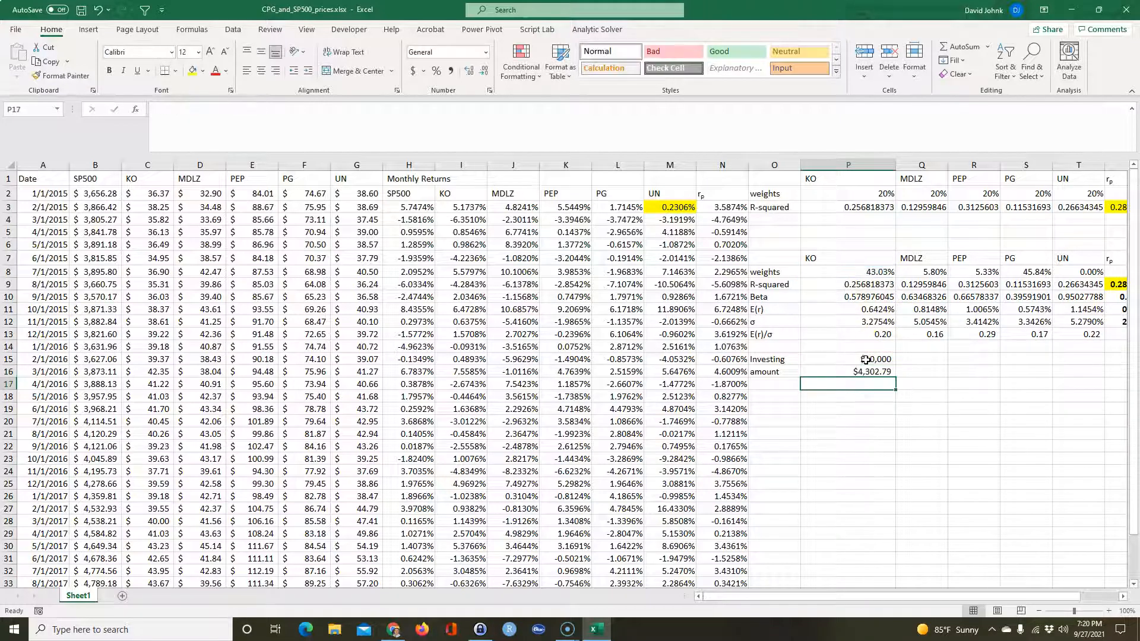
Copy the amount formula from P16 across to T16 for the other stocks and check the filled cells
left_click(844, 371)
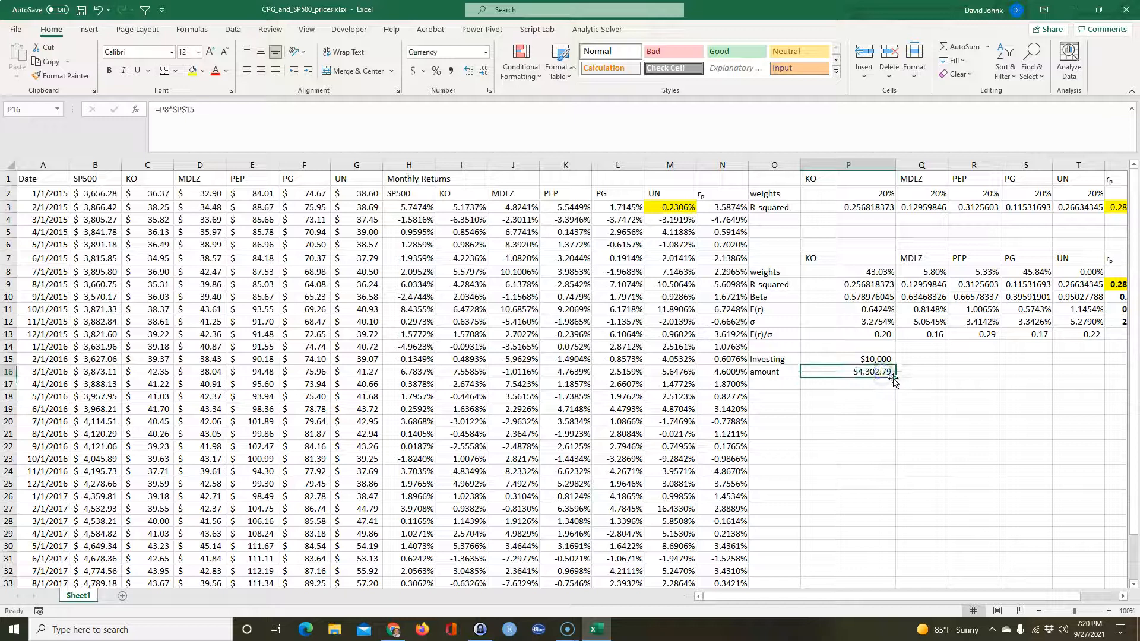
left_click_drag(894, 375, 1077, 389)
left_click(843, 372)
left_click(926, 372)
left_click(1025, 372)
left_click(1062, 371)
left_click(1034, 385)
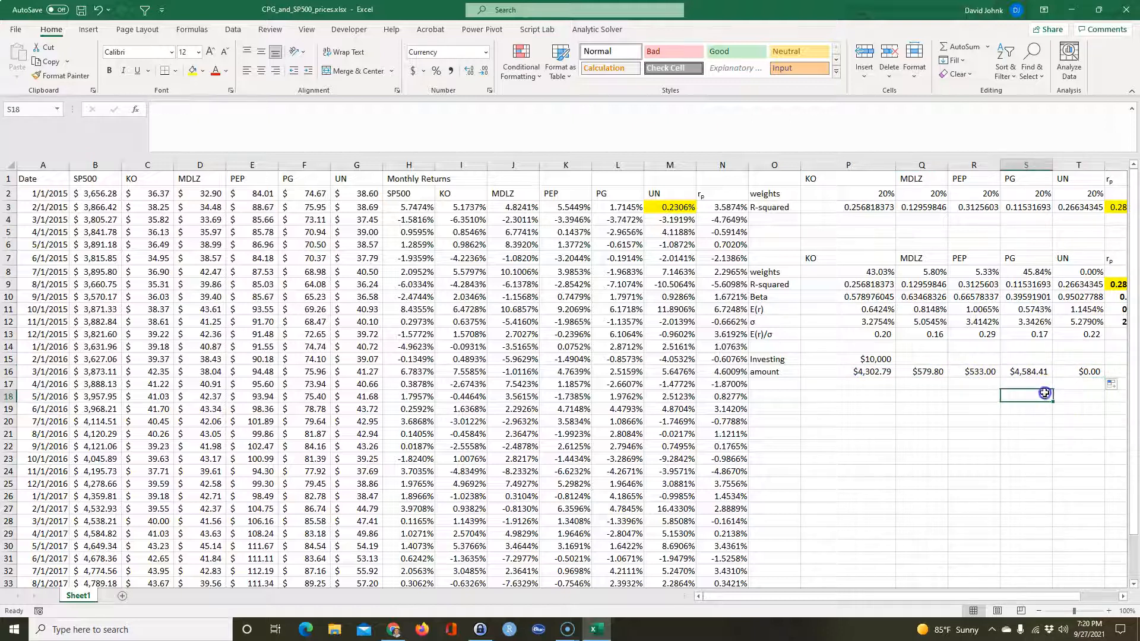
Label O17 "number of shares" and widen column O to fit the text
left_click(778, 381)
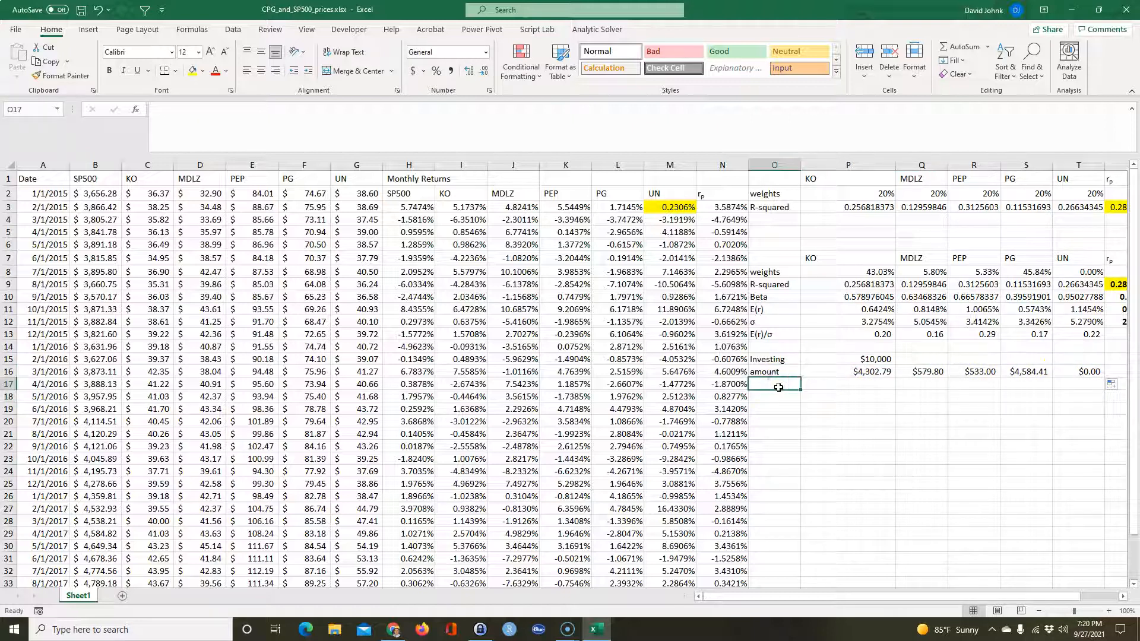
type("umber of shares")
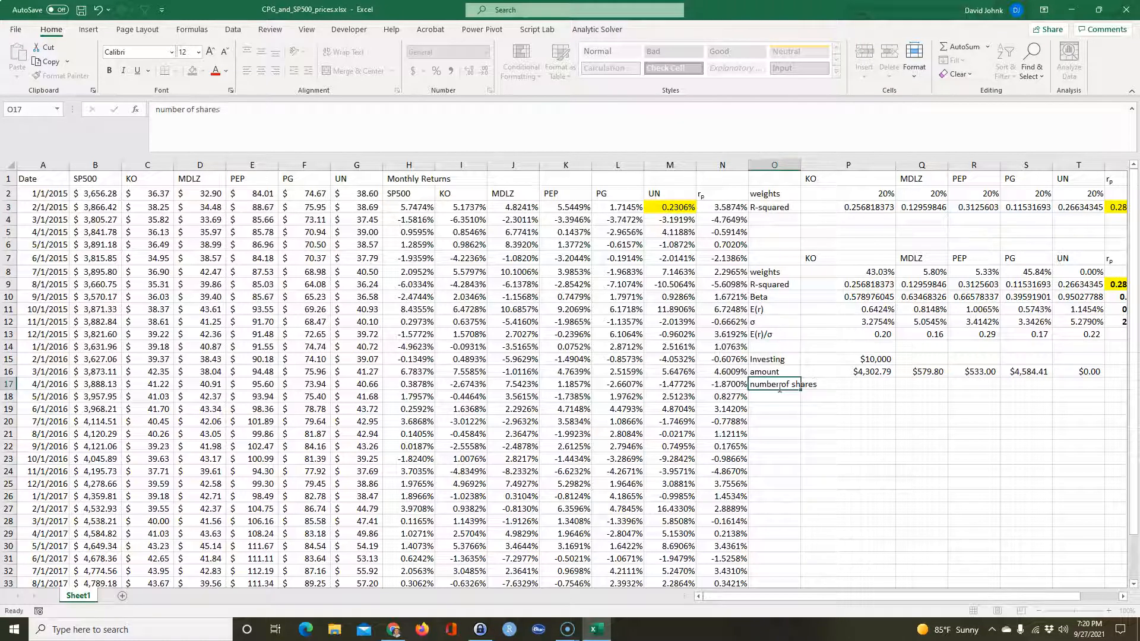
key("Return")
left_click_drag(801, 164, 828, 163)
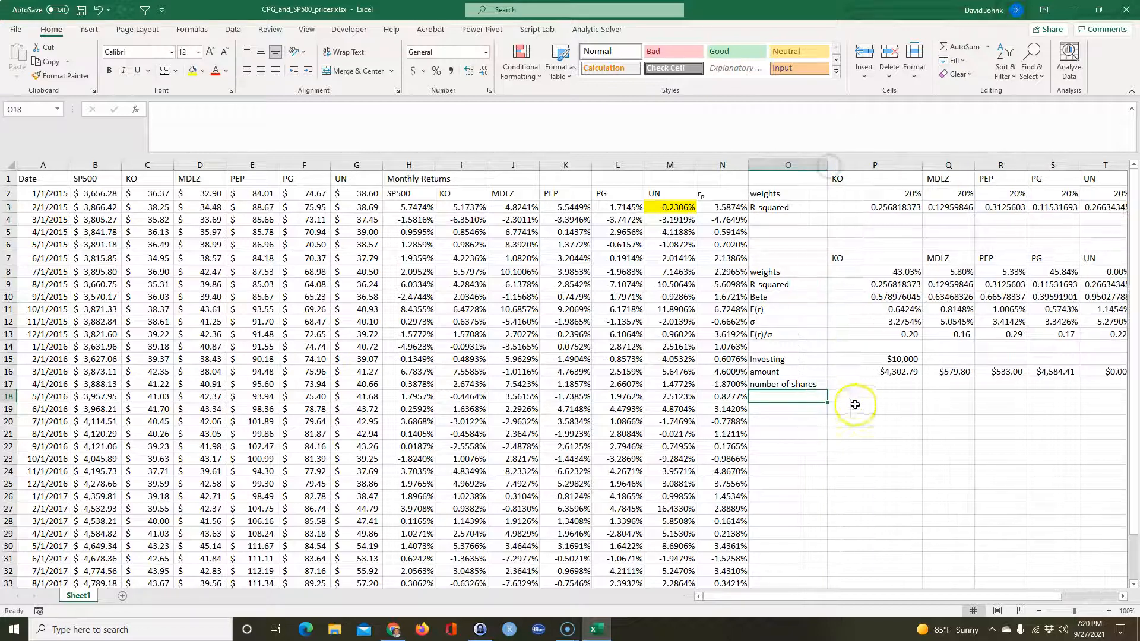
Calculate KO's number of shares in P17 by dividing its amount by the 12/1/2017 price, =P16/C37
left_click(887, 382)
type("=")
left_click(899, 372)
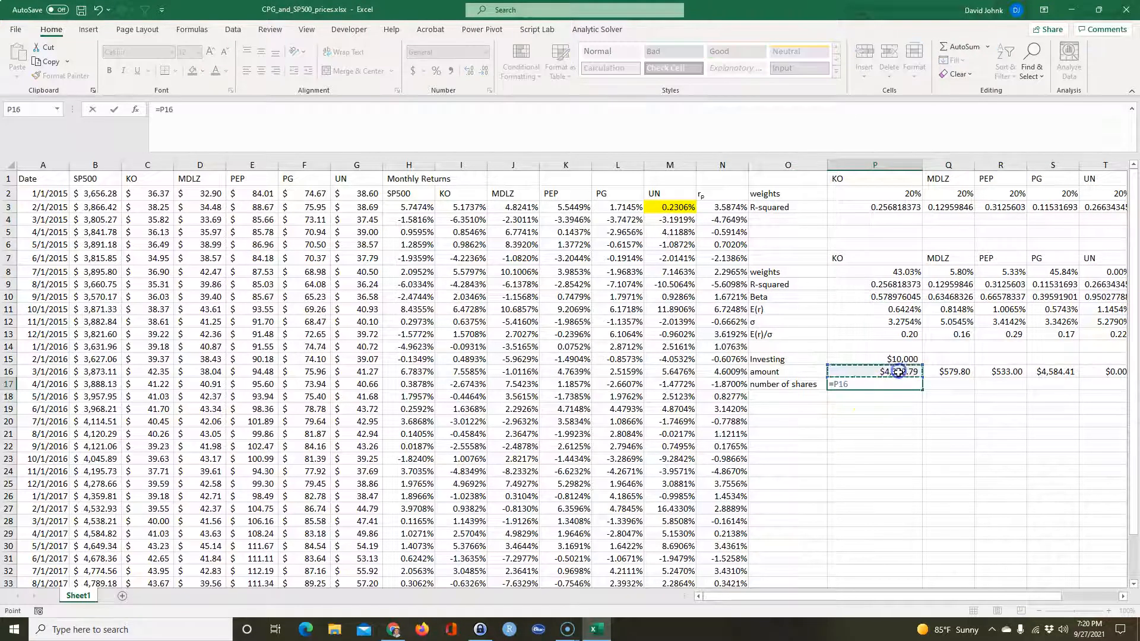
type("/")
scroll(321, 291, "down", 8)
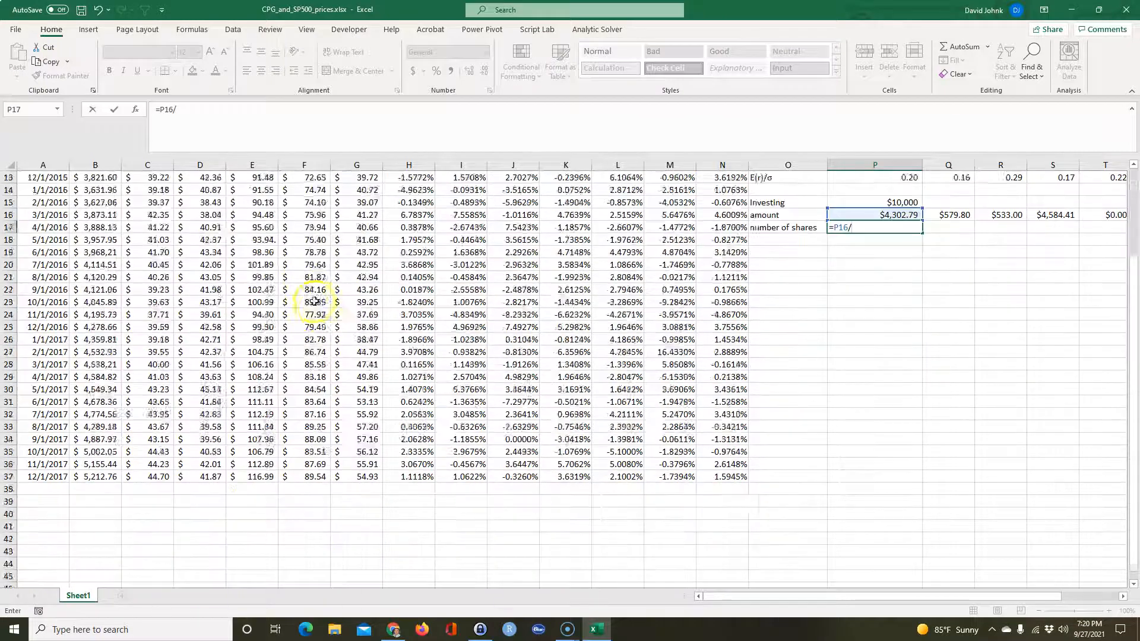
scroll(328, 293, "up", 2)
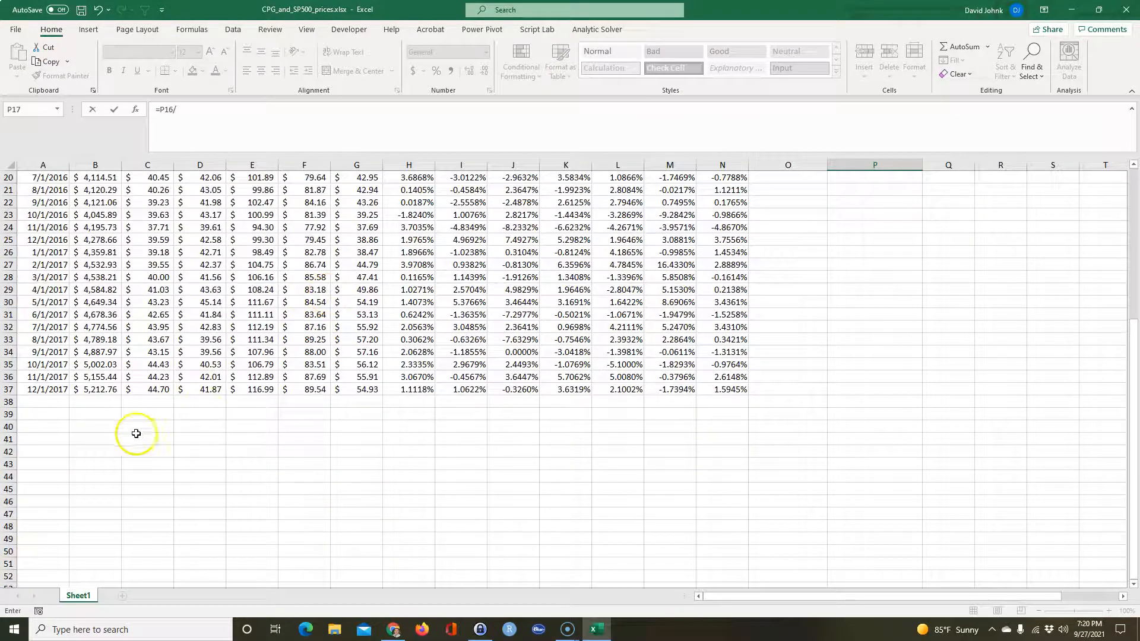
left_click(156, 389)
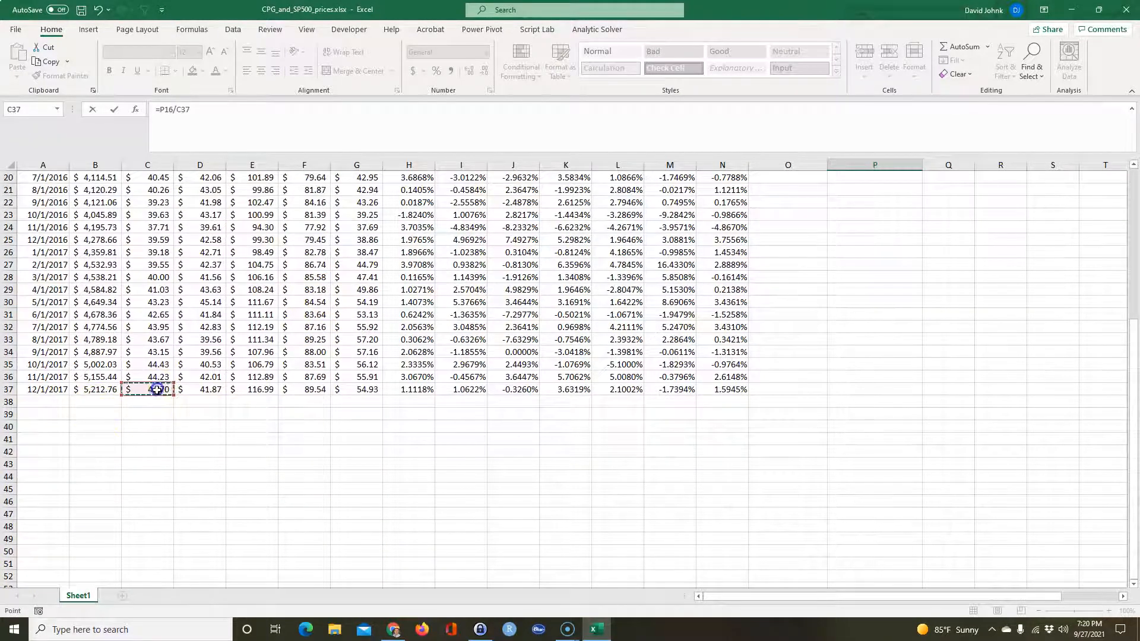
key("Return")
Format KO's number of shares in P17 to two decimal places
scroll(950, 356, "up", 3)
left_click(888, 277)
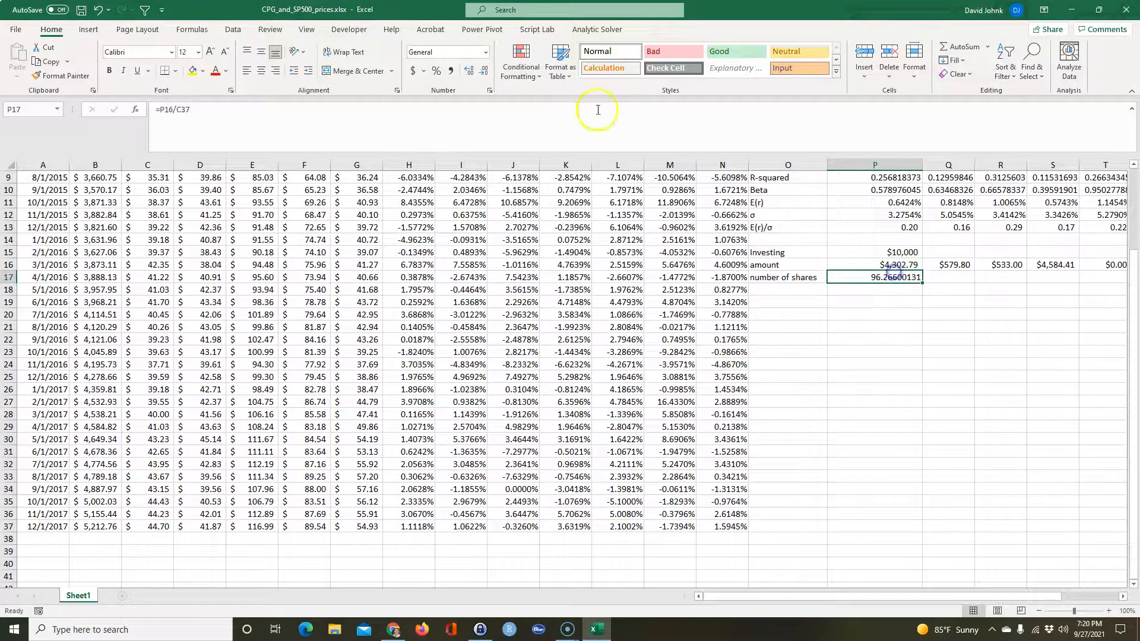
left_click(485, 75)
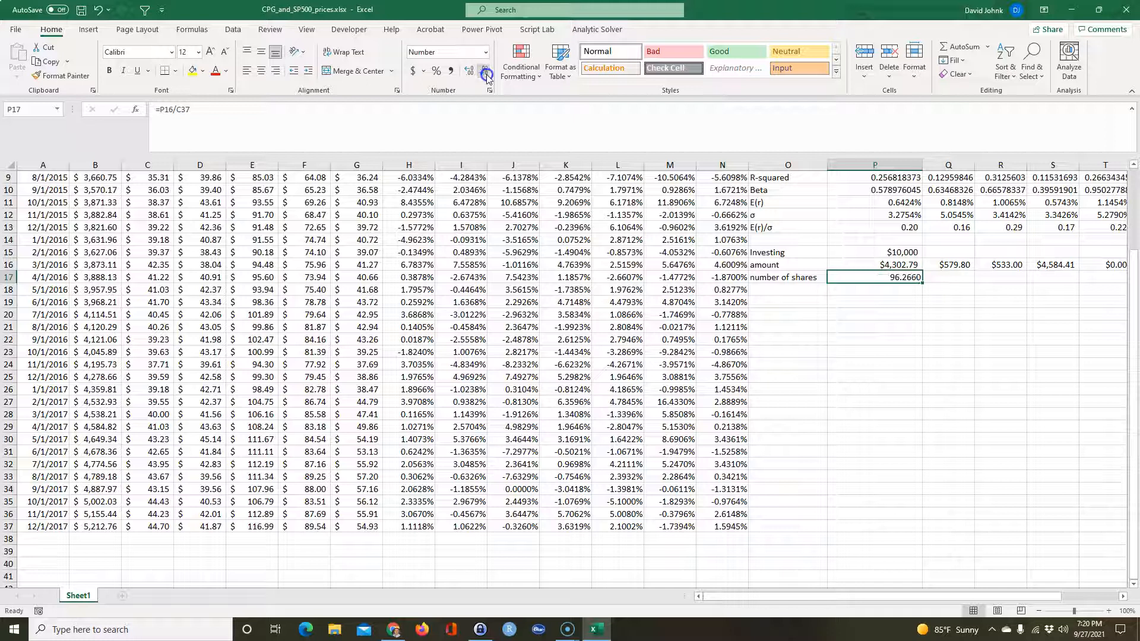
left_click(485, 75)
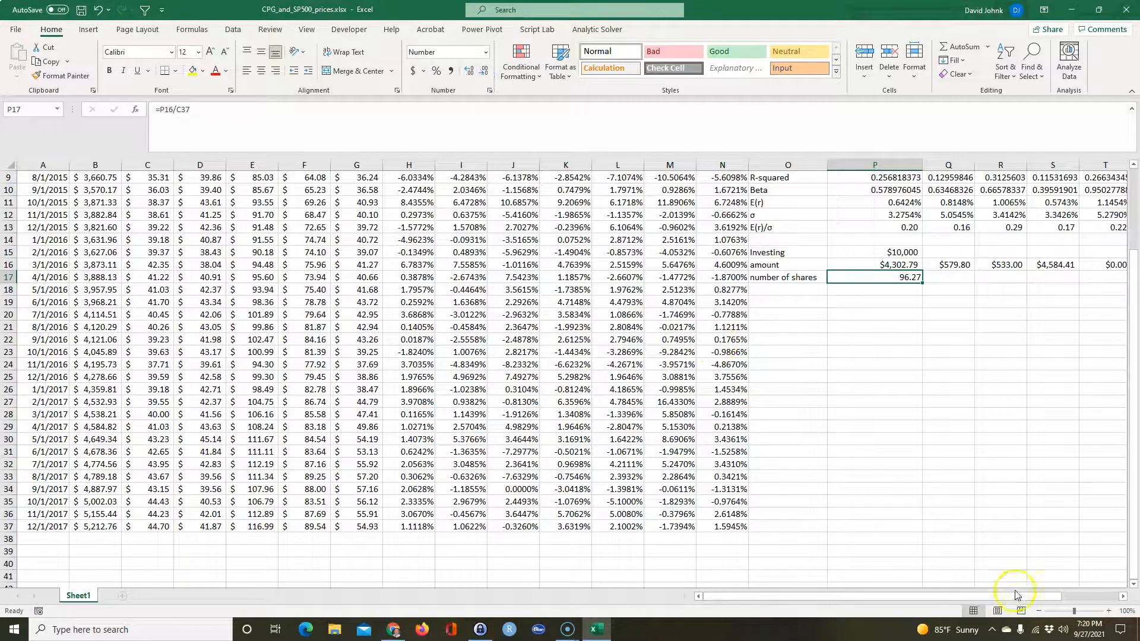
Copy the number of shares formula from P17 across to T17 and check the formulas in the filled cells
left_click_drag(1014, 598, 1069, 593)
scroll(854, 408, "up", 1)
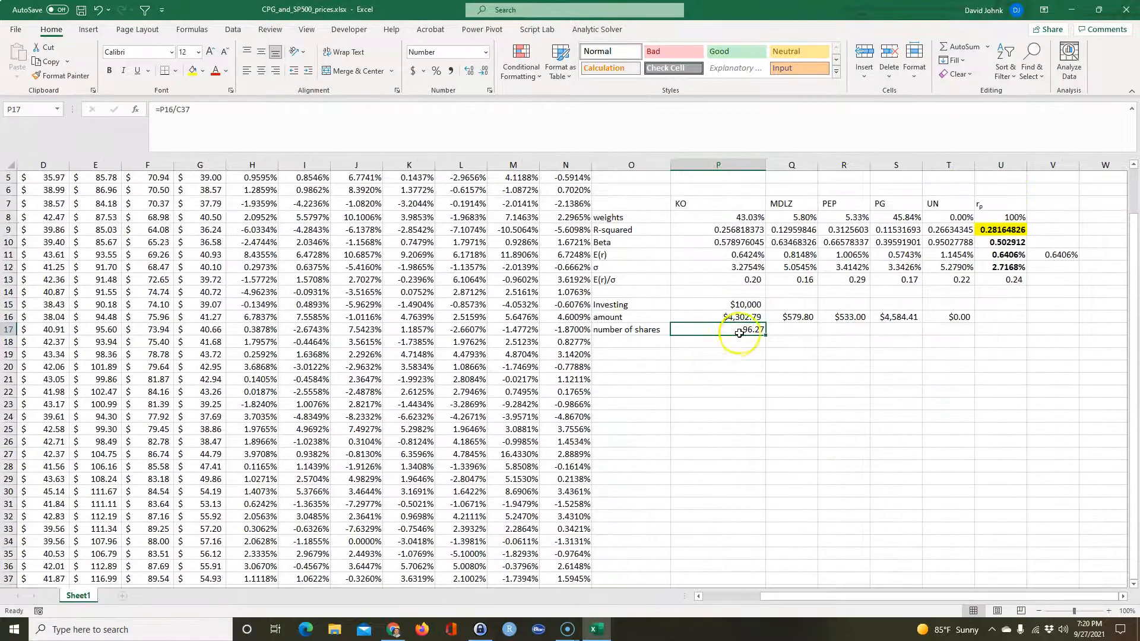
left_click_drag(765, 336, 956, 337)
left_click(804, 339)
left_click(746, 328)
left_click(810, 337)
left_click(909, 331)
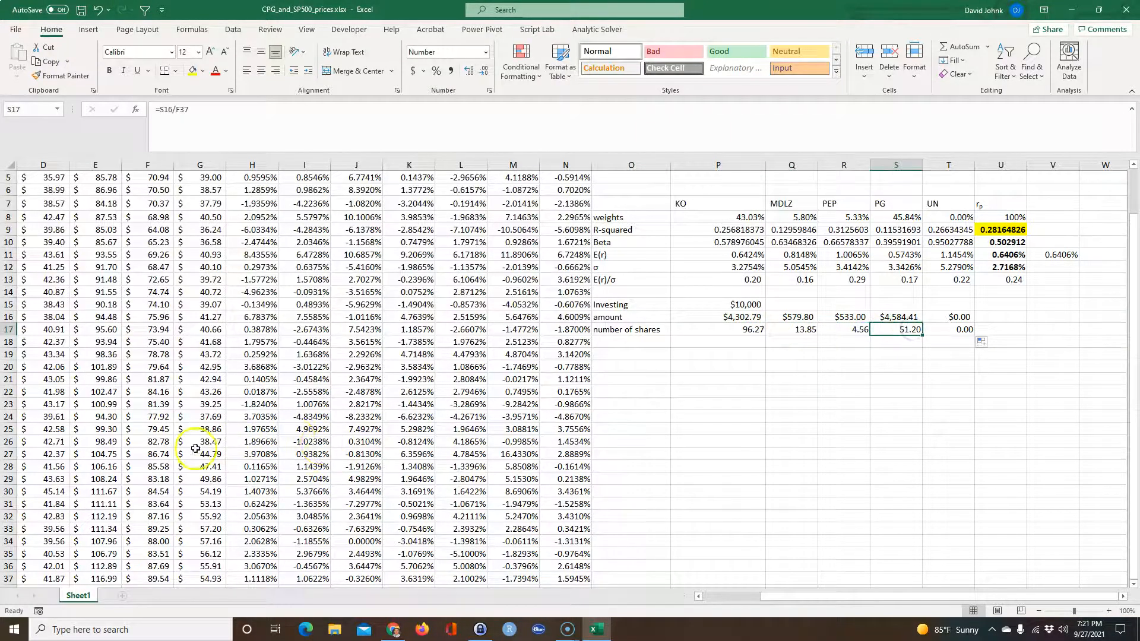
Review the share counts for KO, MDLZ, PEP and PG against the minimum-σ portfolio figures
scroll(135, 442, "down", 5)
scroll(135, 441, "up", 6)
left_click(772, 421)
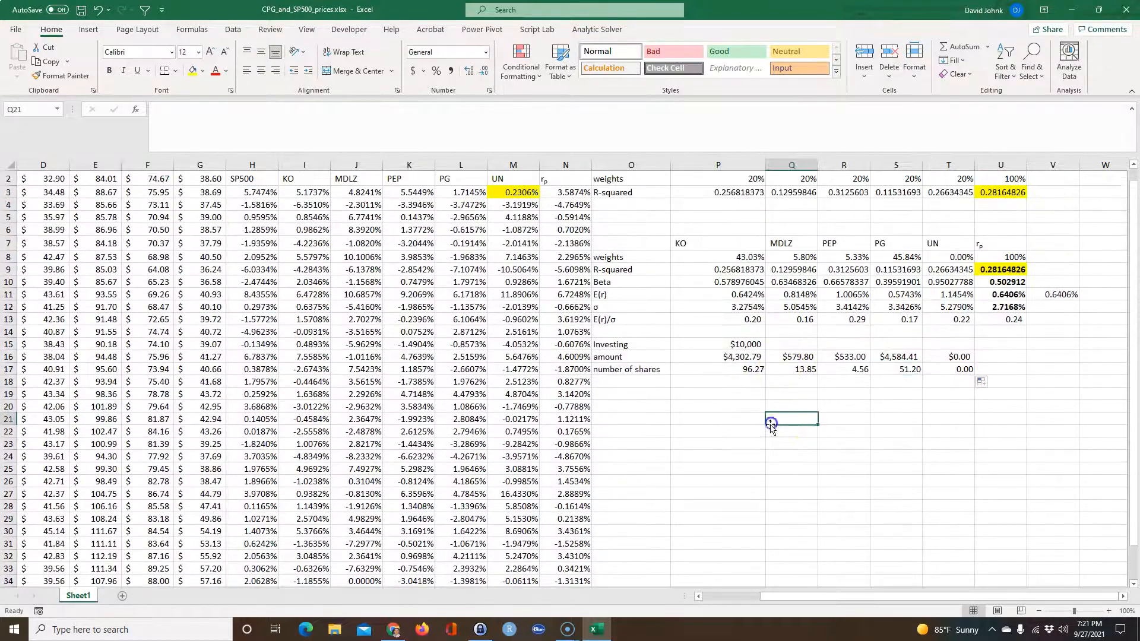
left_click_drag(744, 367, 903, 370)
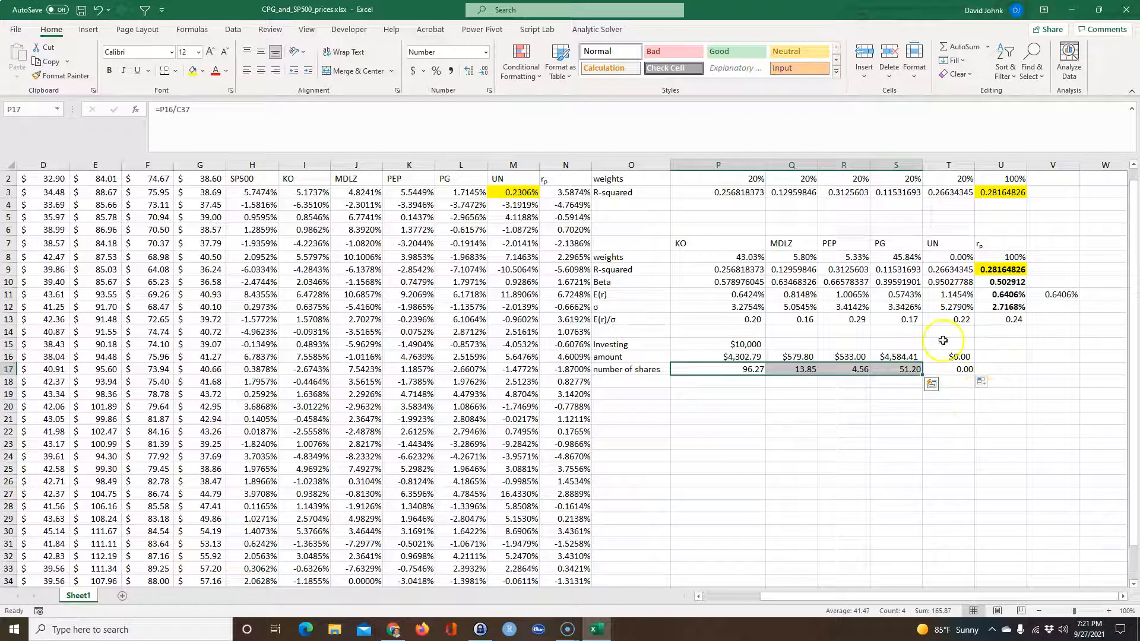
left_click(1003, 308)
left_click(808, 467)
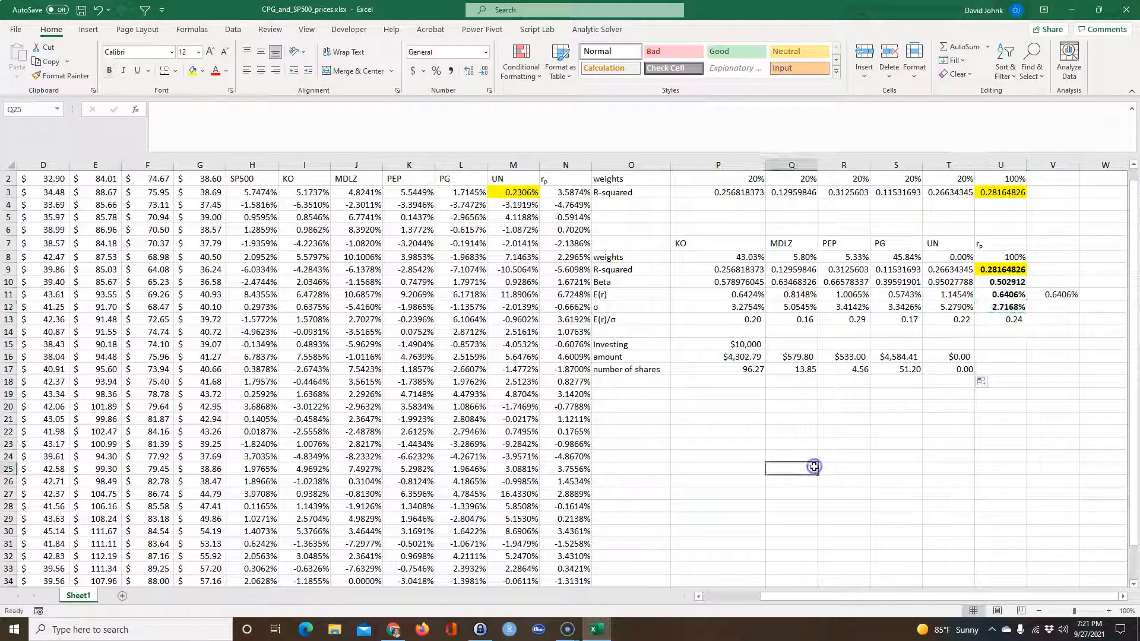
Use Solver to maximize the portfolio's E(r)/σ in U13 by changing weights P8:T8 under the existing constraints, and keep the solution
left_click(598, 319)
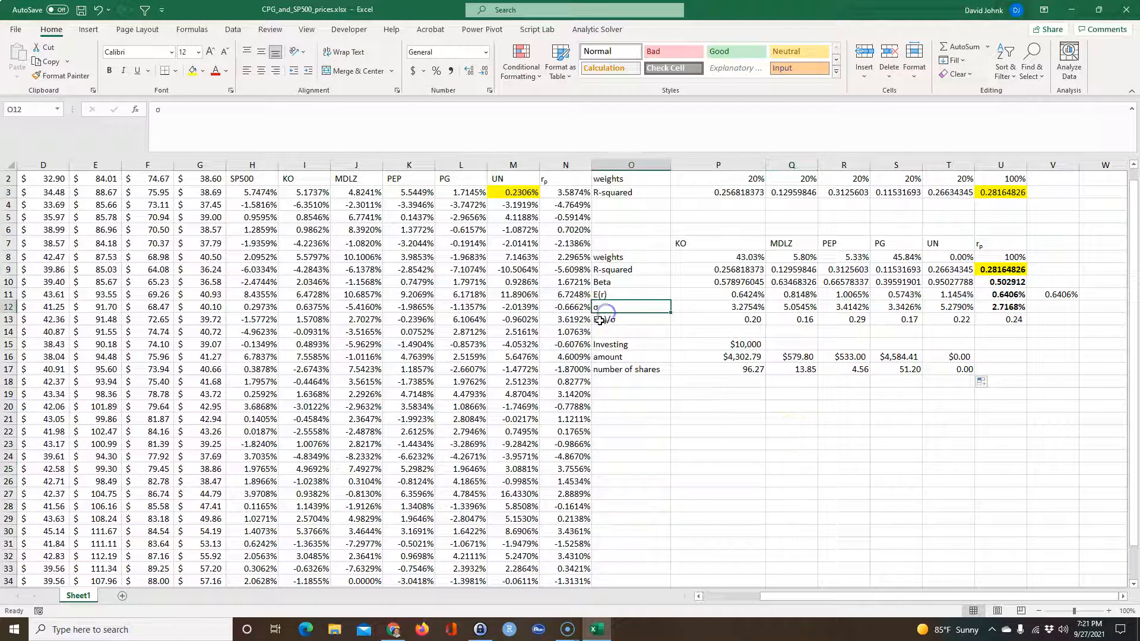
left_click_drag(735, 321, 965, 320)
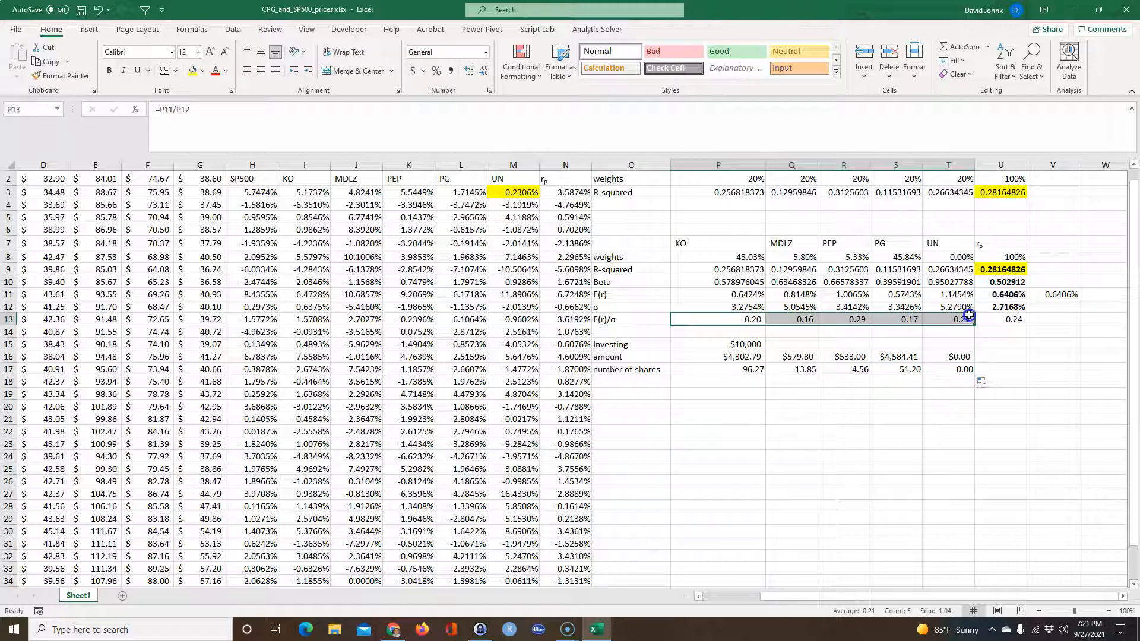
left_click(233, 29)
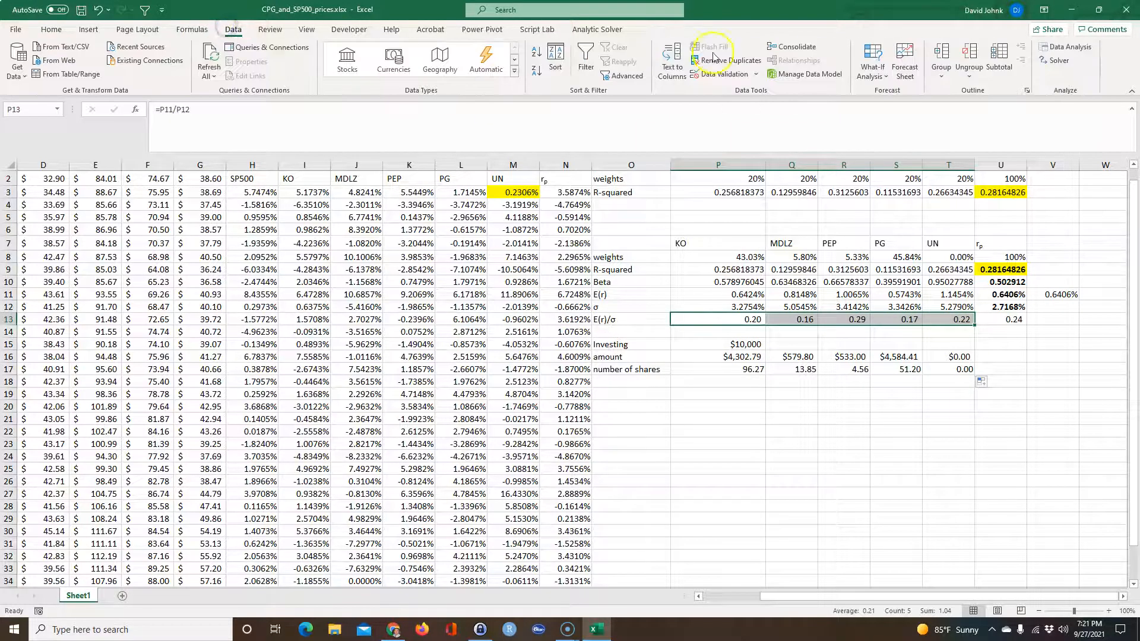
left_click(1057, 62)
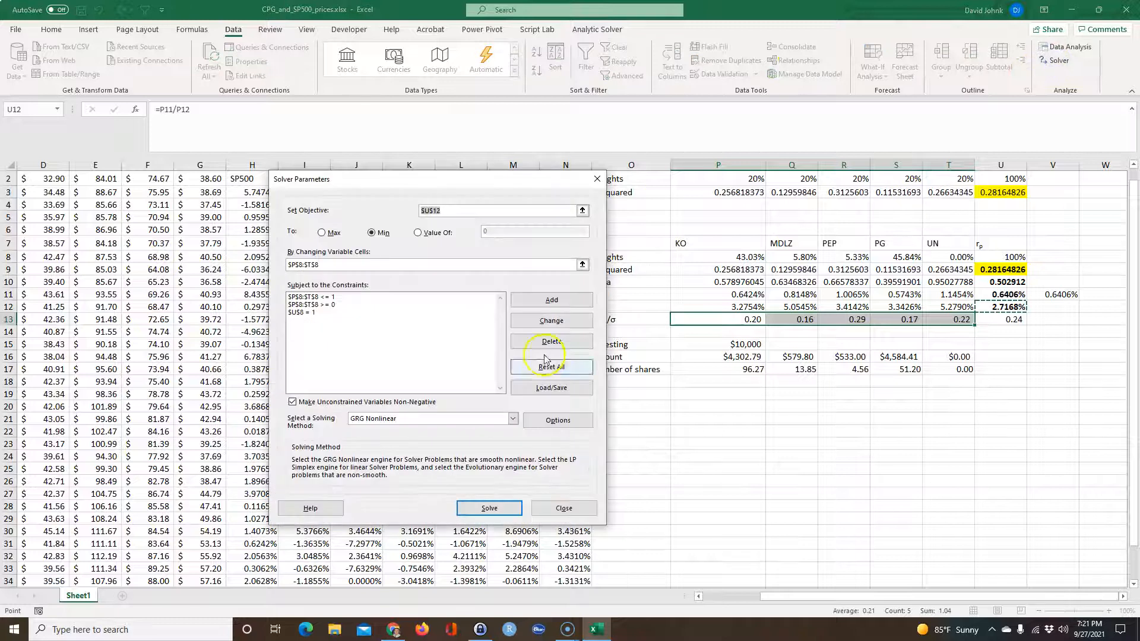
left_click(322, 233)
left_click(426, 212)
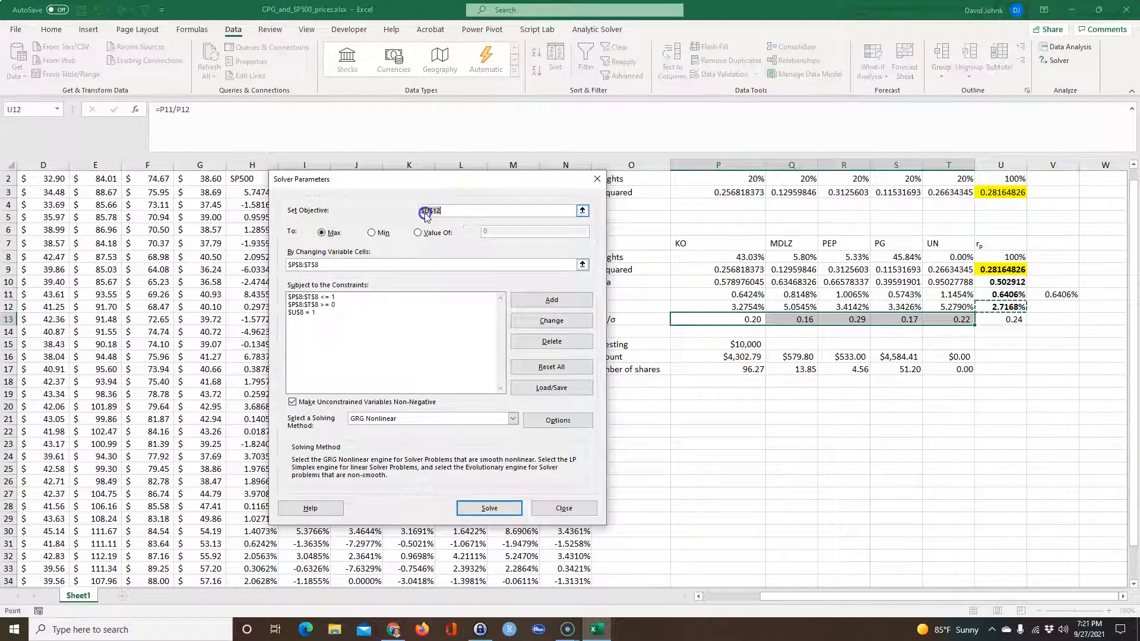
key("BackSpace")
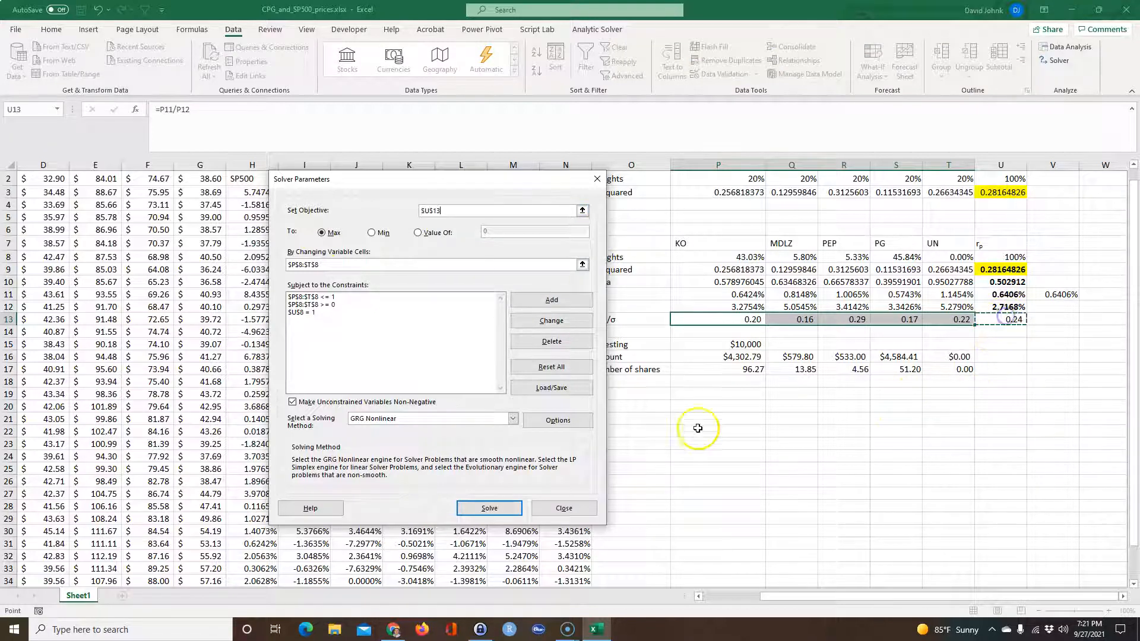
left_click(467, 500)
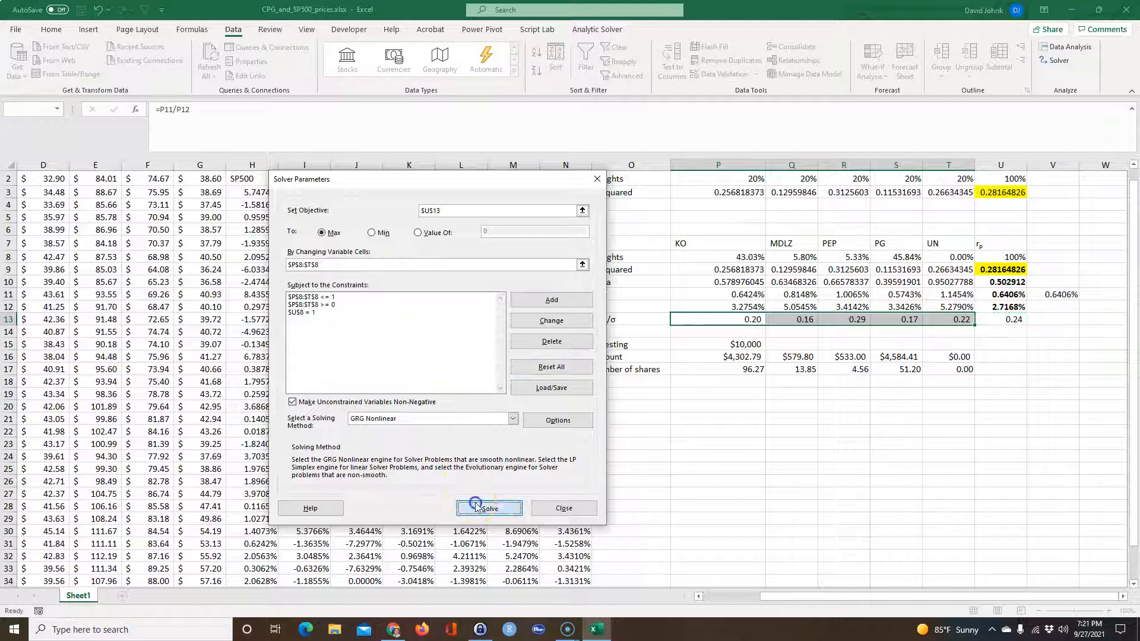
left_click(433, 338)
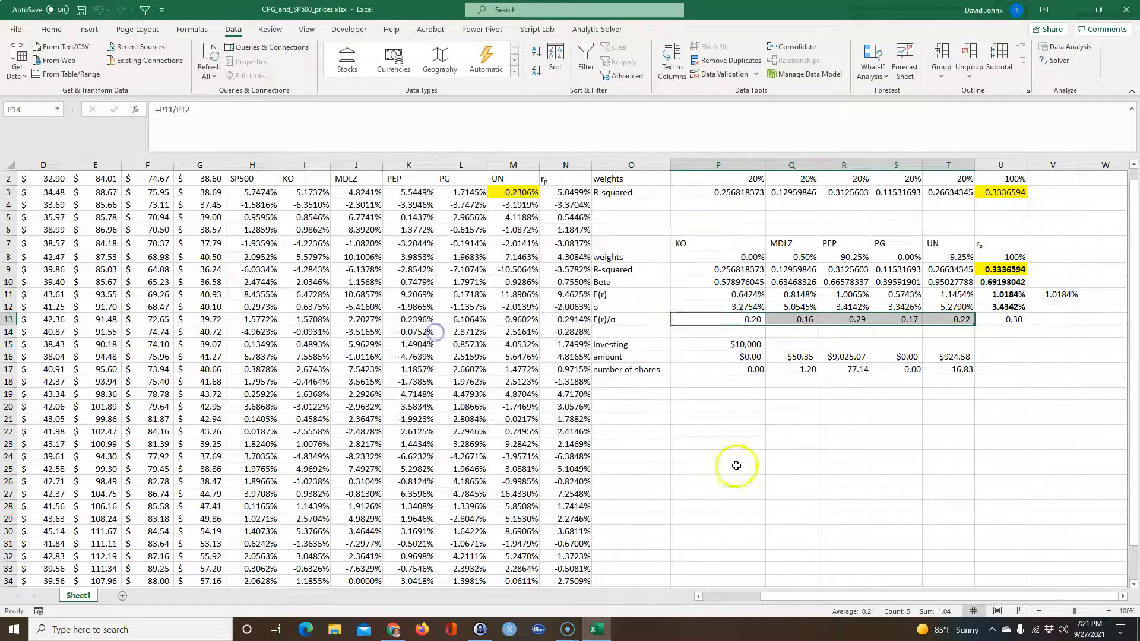
Compare the portfolio's E(r)/σ in U13 with the individual stocks' ratios, and examine the recalculated amounts and share counts
left_click(1011, 319)
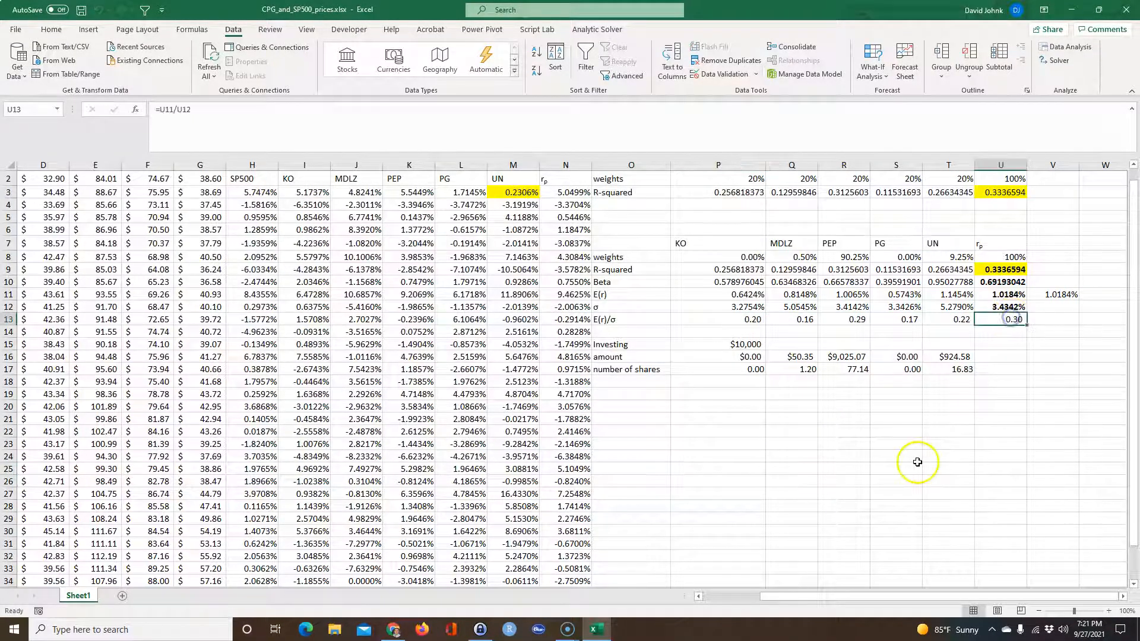
left_click_drag(742, 320, 945, 318)
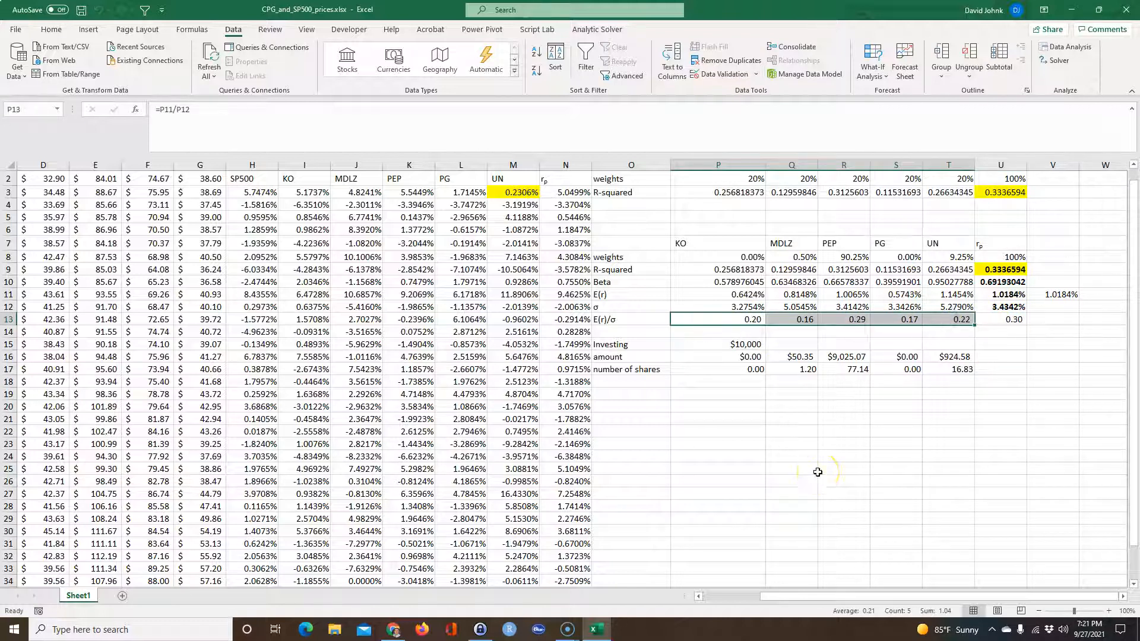
left_click_drag(753, 356, 950, 367)
left_click(803, 489)
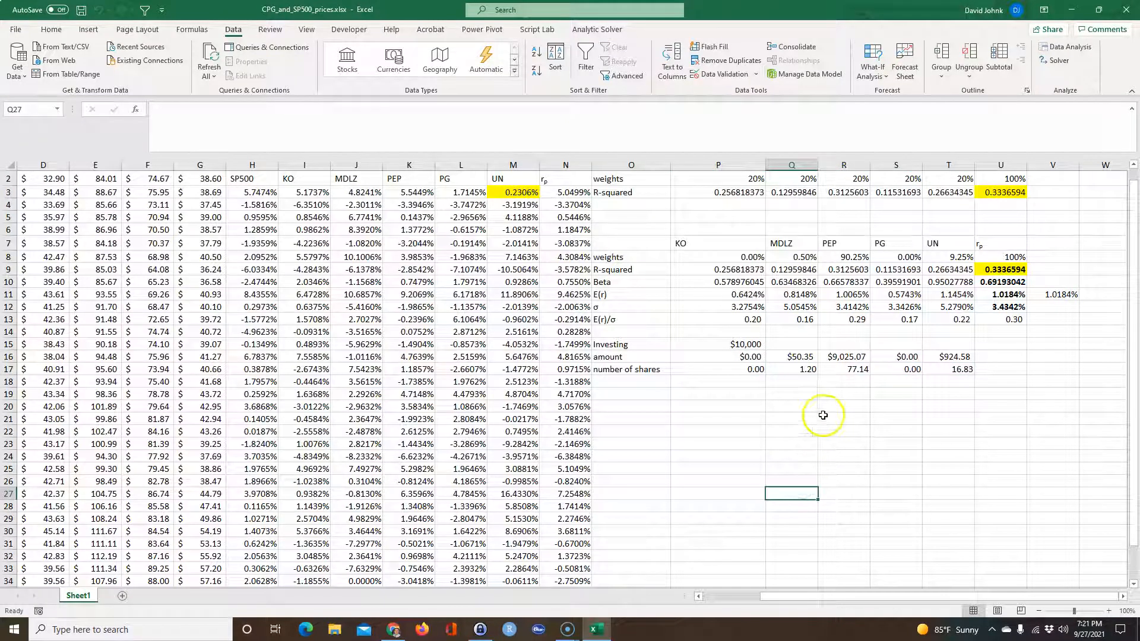
Check the number of shares to buy of MDLZ, PEP and UN in row 17 for the maximum E(r)/σ portfolio
left_click(805, 370)
left_click(850, 370)
left_click(953, 371)
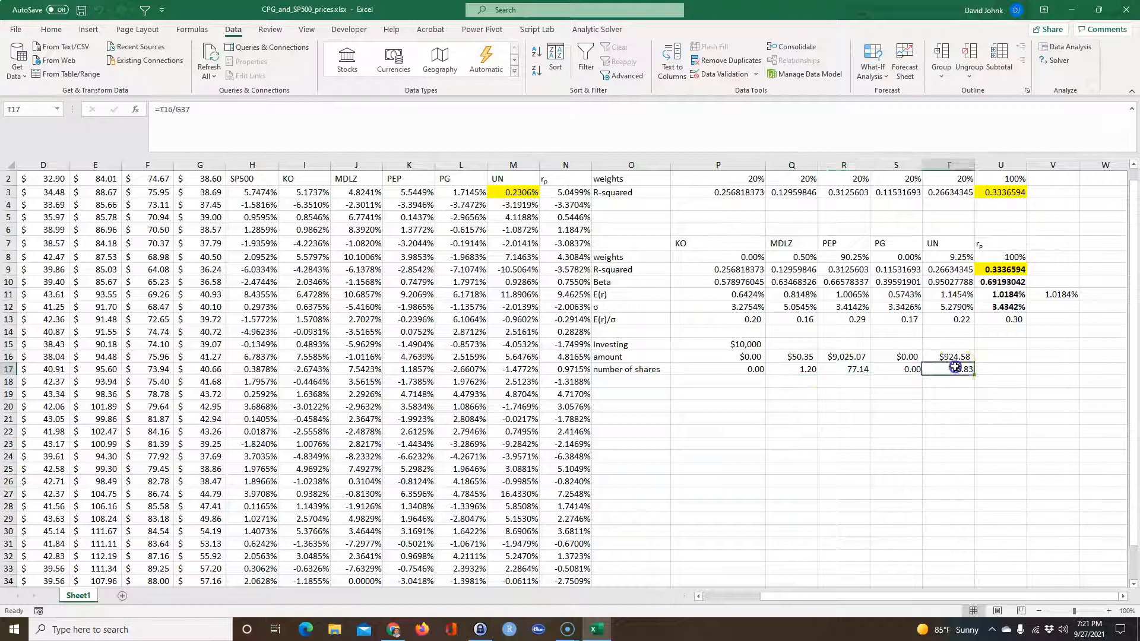
left_click(840, 434)
left_click(716, 416)
left_click(786, 371)
left_click(850, 370)
left_click(950, 370)
left_click(851, 368)
left_click(793, 366)
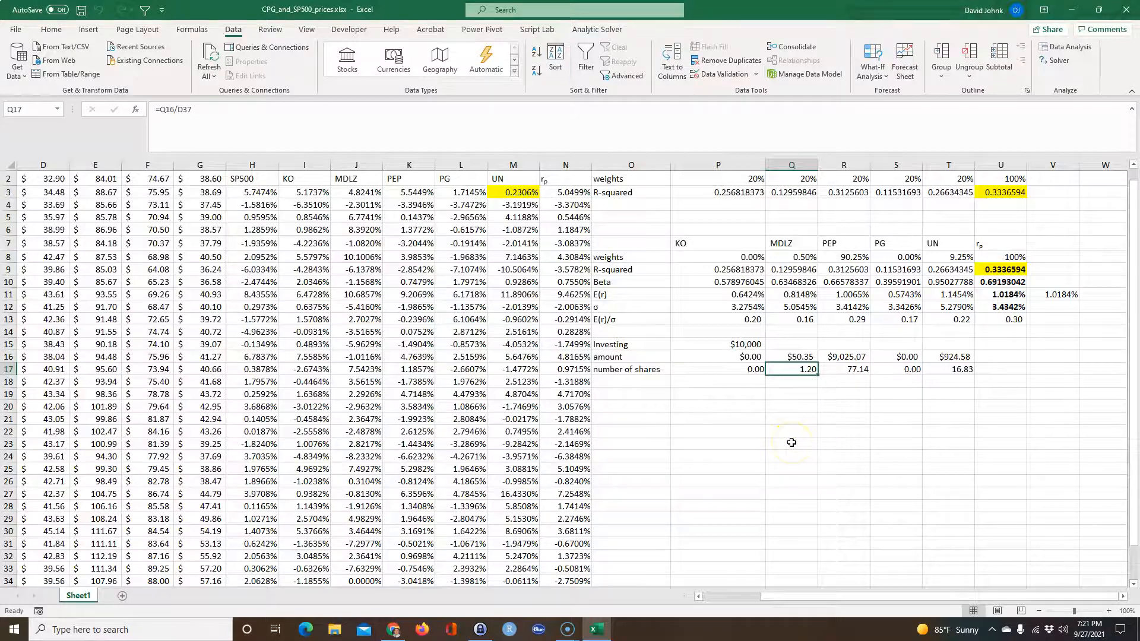
scroll(791, 442, "up", 1)
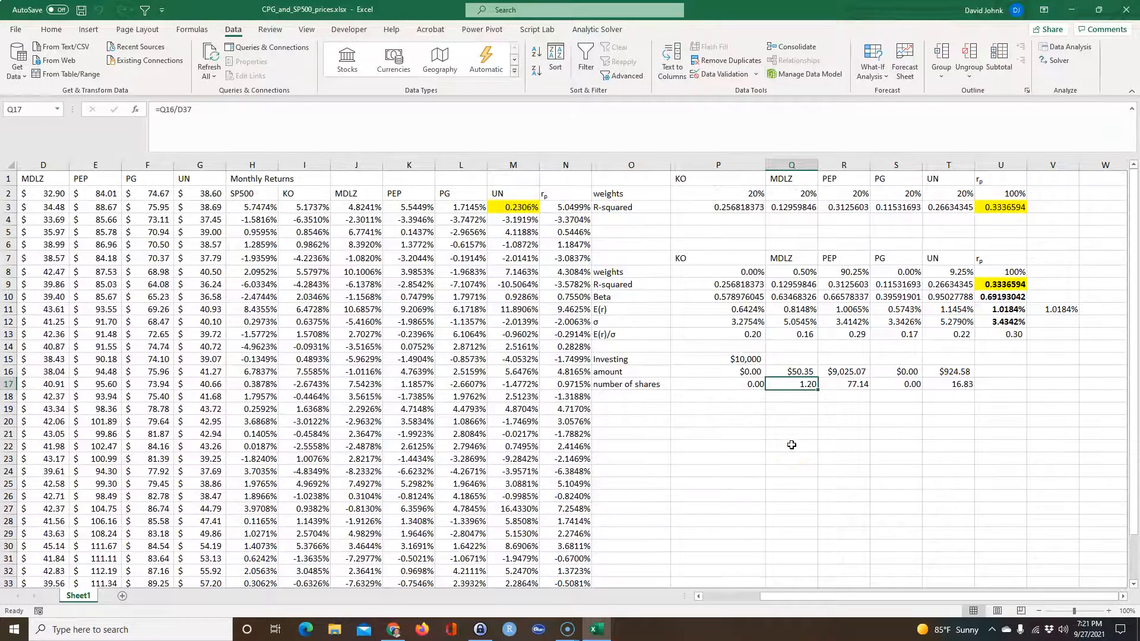
left_click(844, 446)
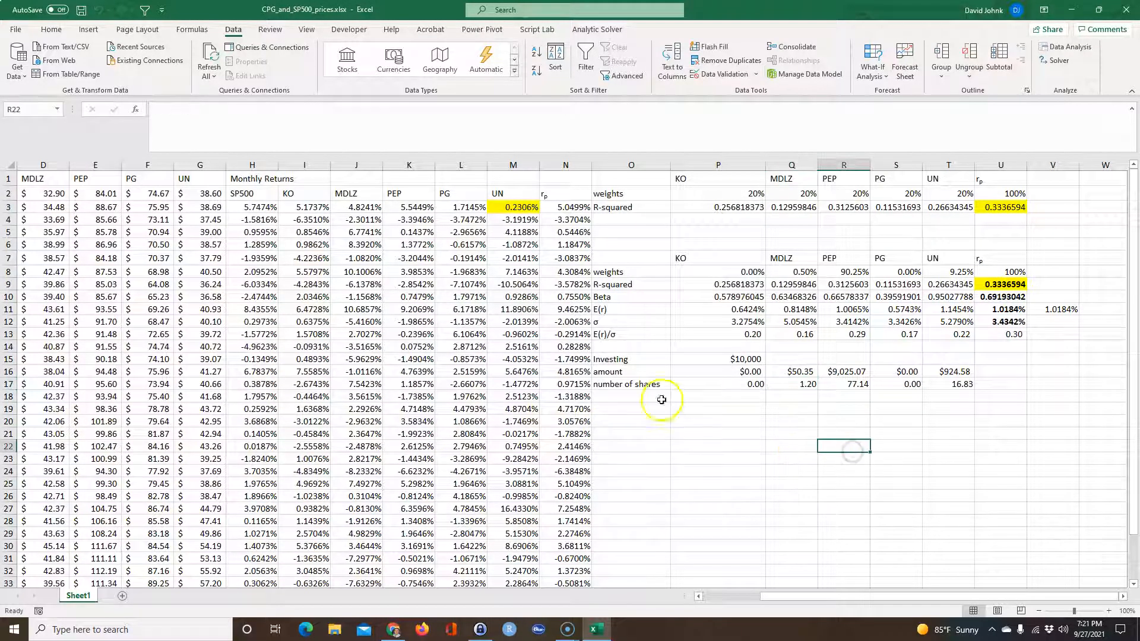